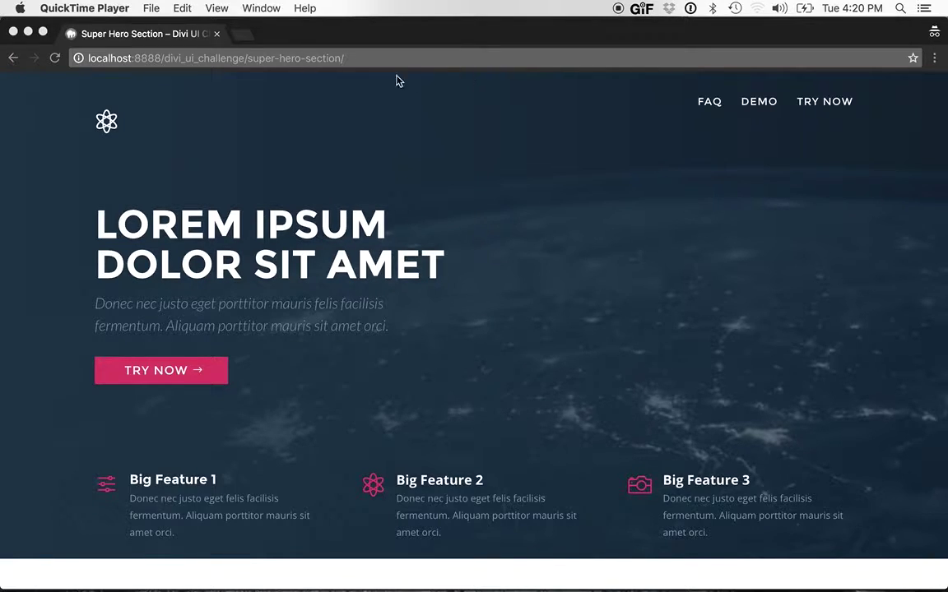
Step: Create a new WordPress page in a separate browser tab and title it "Super Hero Section 2"
{"action": "left_click", "coordinate": [353, 144]}
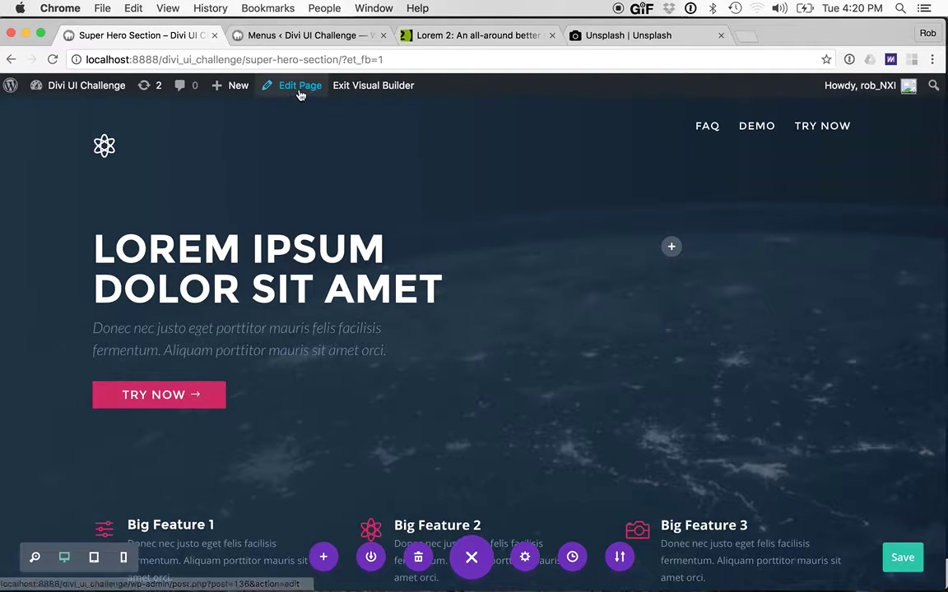
{"action": "mouse_move", "coordinate": [239, 92]}
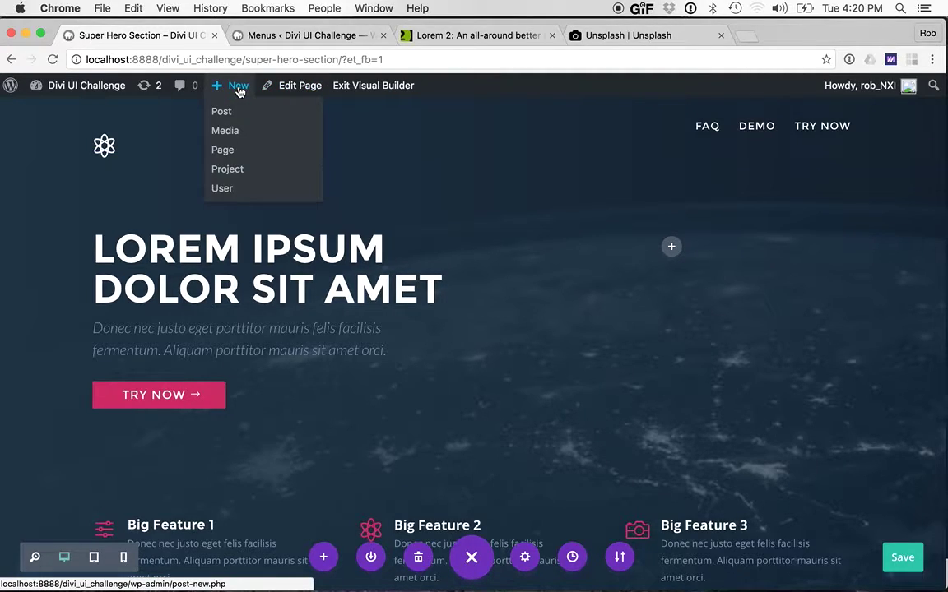
{"action": "left_click", "coordinate": [223, 150], "text": "super"}
{"action": "left_click", "coordinate": [264, 36]}
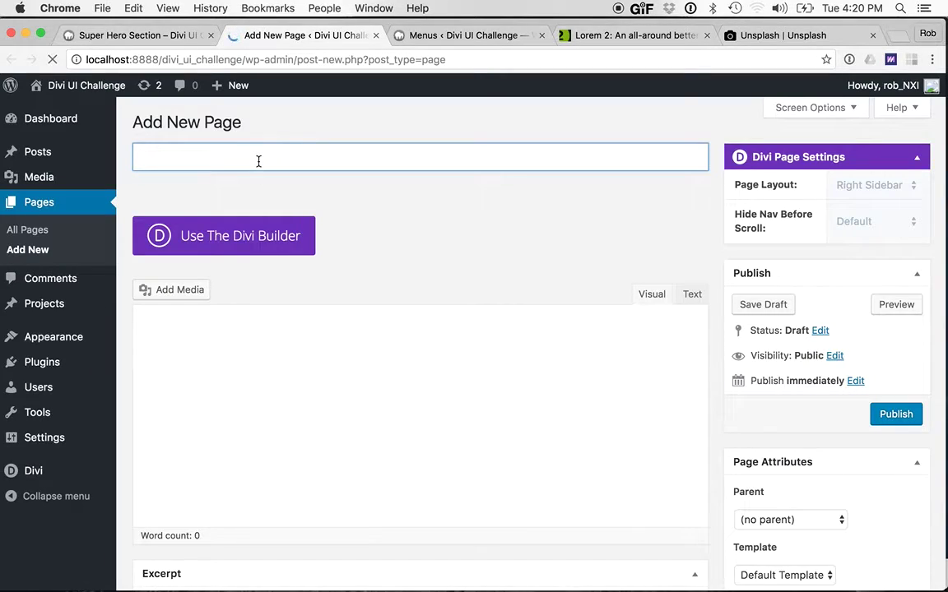
{"action": "type", "text": "Super"}
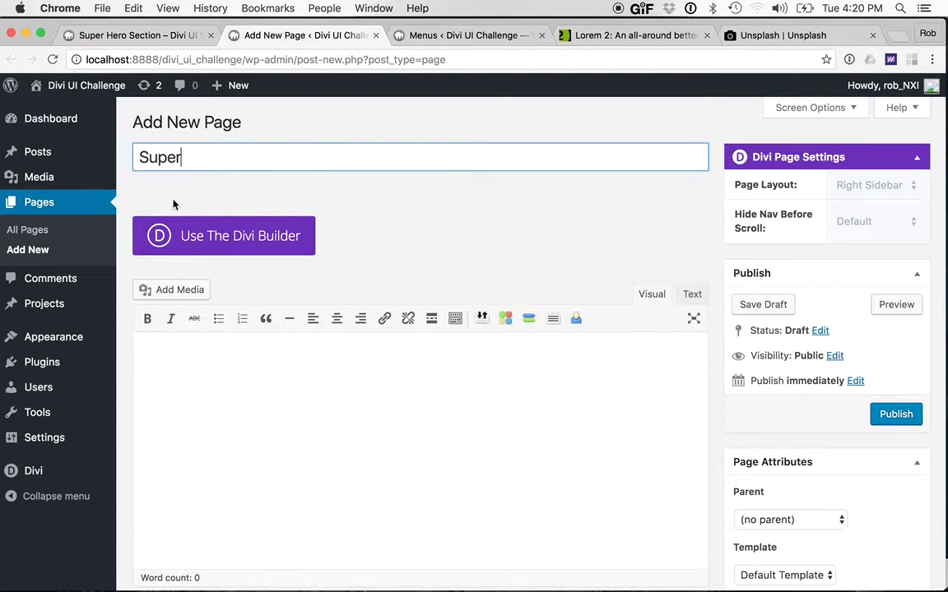
{"action": "type", "text": " Hero Section 2"}
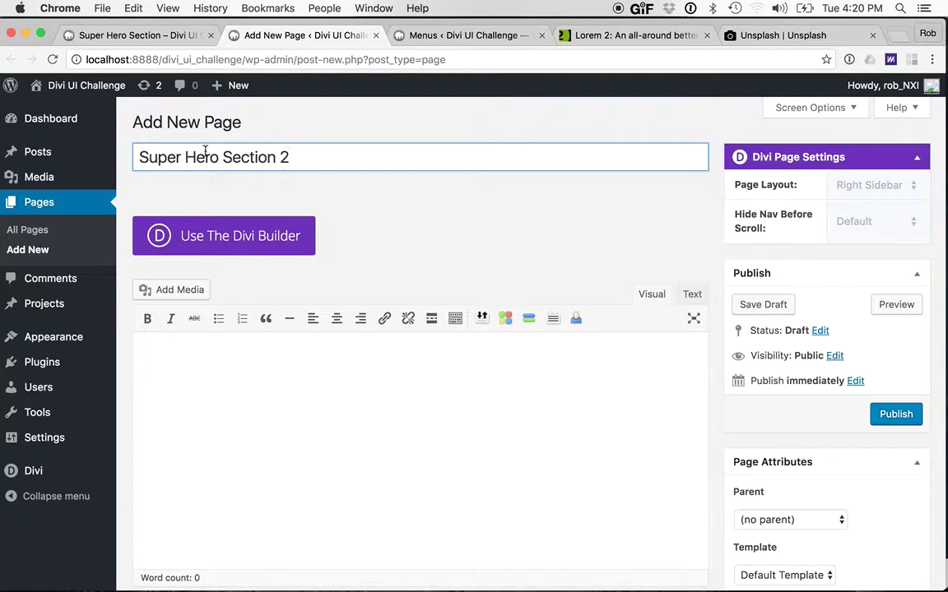
Step: Set the new page's template to Blank Page in its page attributes
{"action": "scroll", "coordinate": [345, 190], "scroll_direction": "down", "scroll_amount": 1}
{"action": "scroll", "coordinate": [344, 190], "scroll_direction": "up", "scroll_amount": 1}
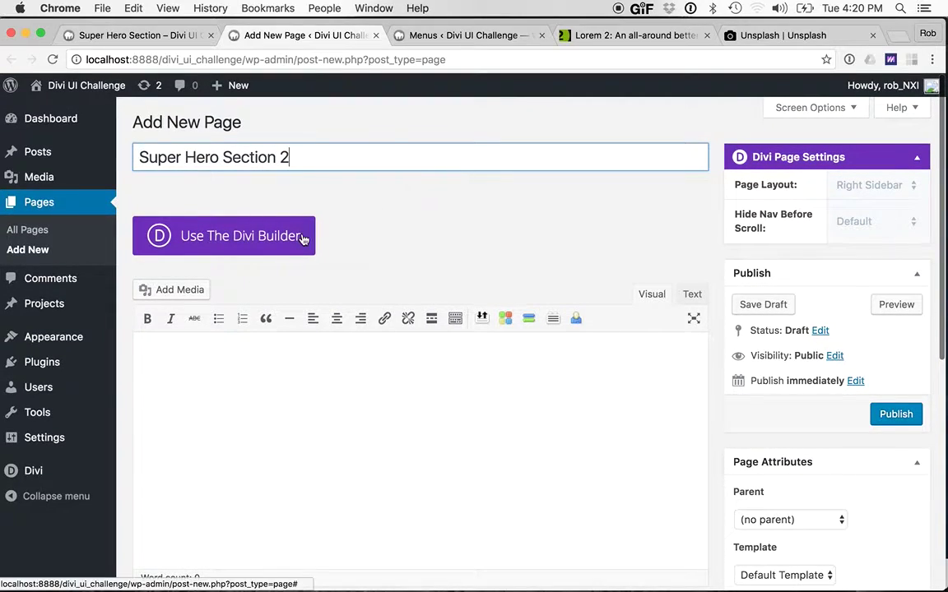
{"action": "scroll", "coordinate": [868, 401], "scroll_direction": "down", "scroll_amount": 3}
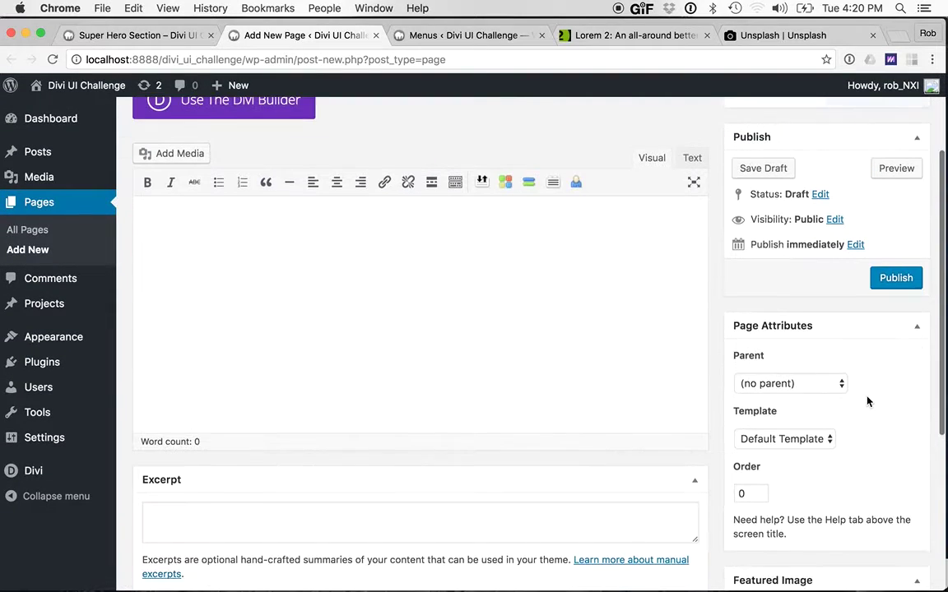
{"action": "left_click", "coordinate": [804, 440]}
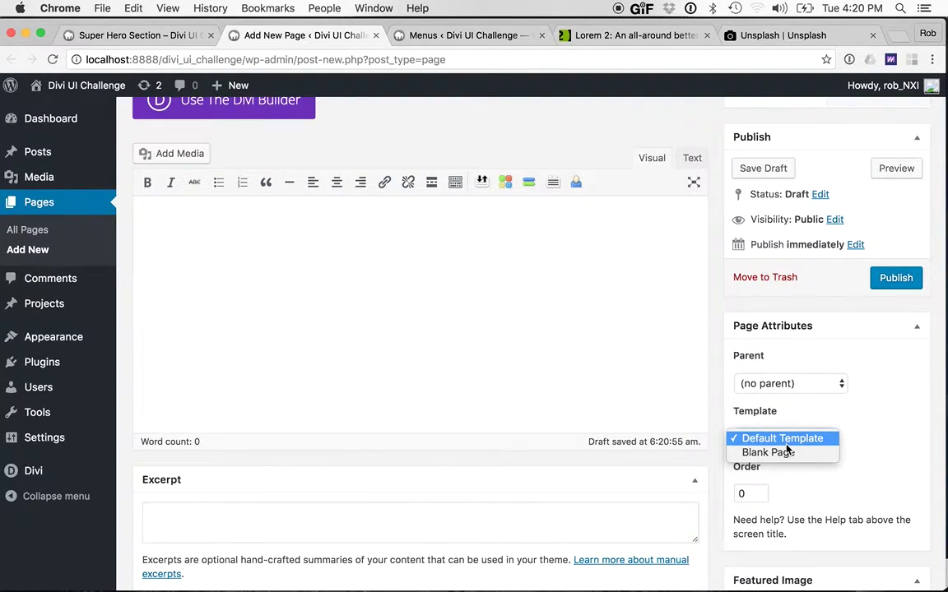
{"action": "left_click", "coordinate": [777, 454]}
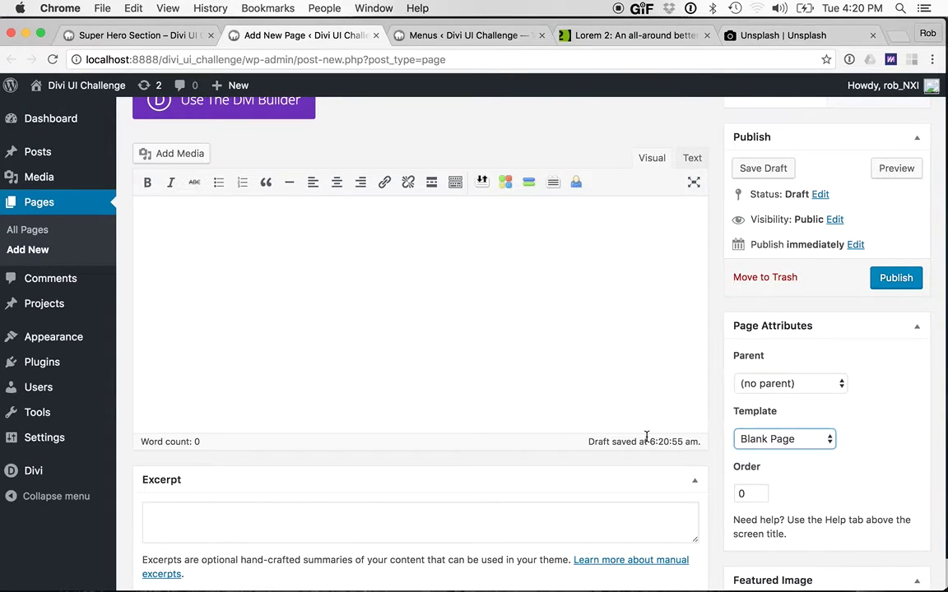
Step: Switch the page to the Divi Builder and publish it
{"action": "scroll", "coordinate": [647, 437], "scroll_direction": "up", "scroll_amount": 3}
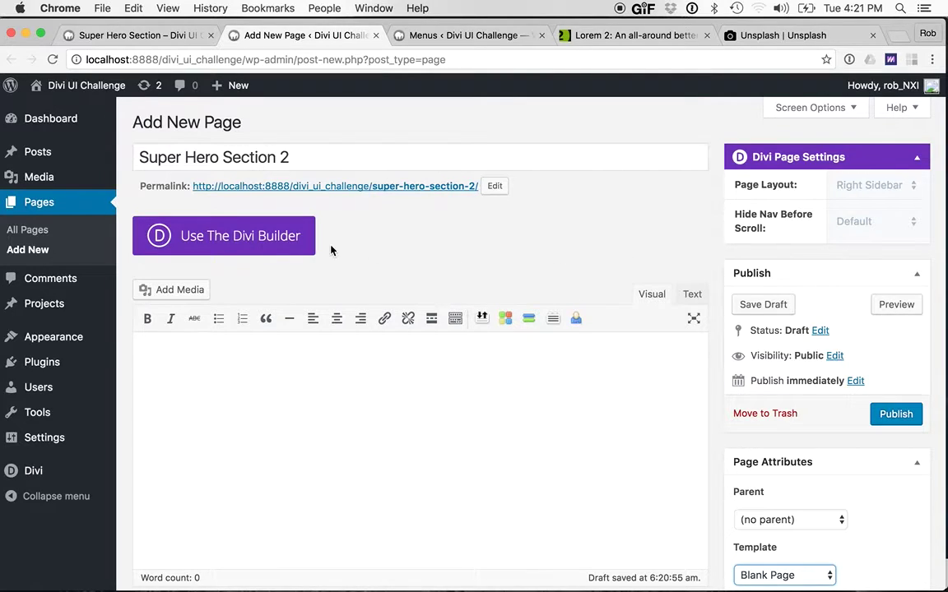
{"action": "left_click", "coordinate": [257, 242]}
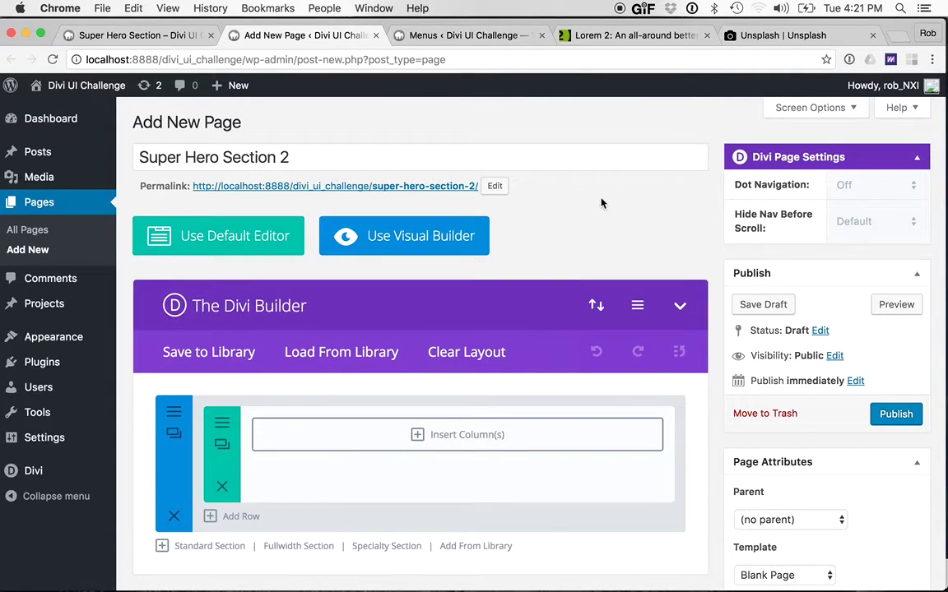
{"action": "left_click", "coordinate": [889, 417]}
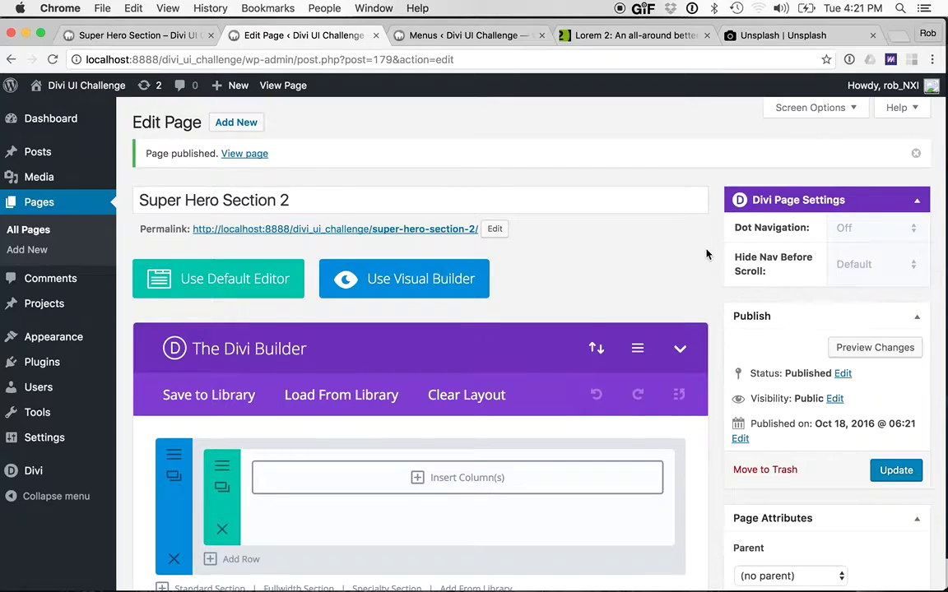
Step: Check the finished reference hero page, open a preview of the new page in its own tab, and return to the page editor
{"action": "key", "text": "super+grave"}
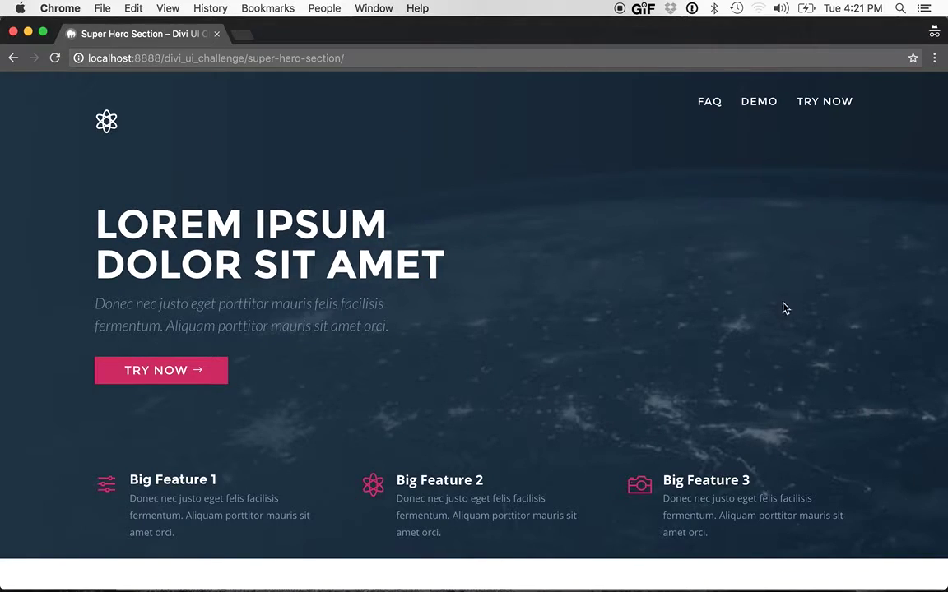
{"action": "key", "text": "super+grave"}
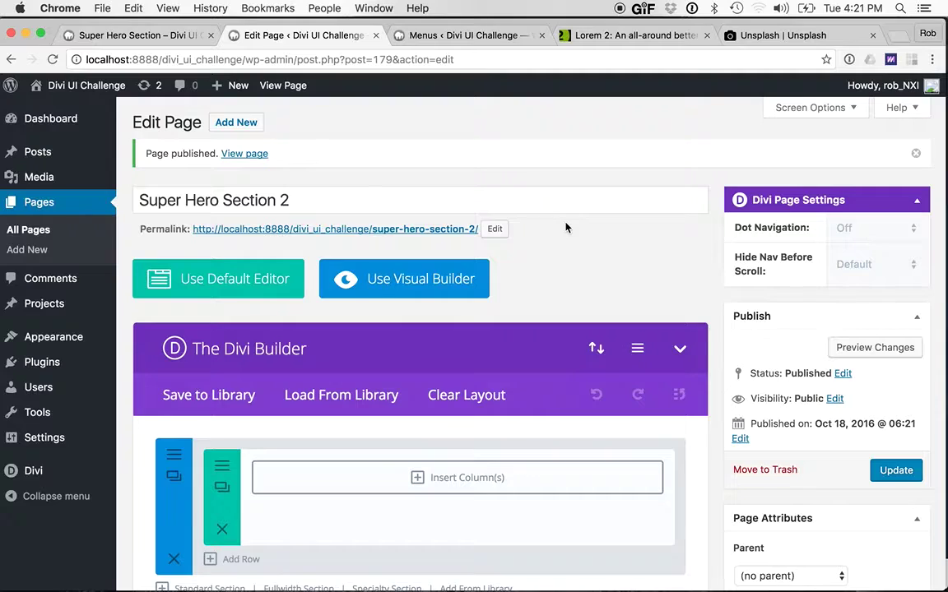
{"action": "scroll", "coordinate": [547, 359], "scroll_direction": "down", "scroll_amount": 2}
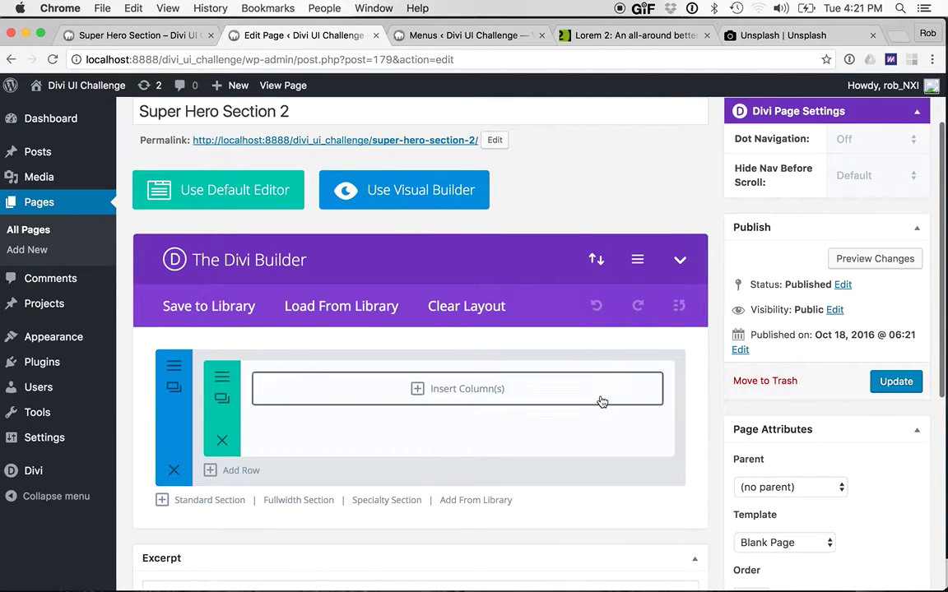
{"action": "scroll", "coordinate": [358, 353], "scroll_direction": "down", "scroll_amount": 1}
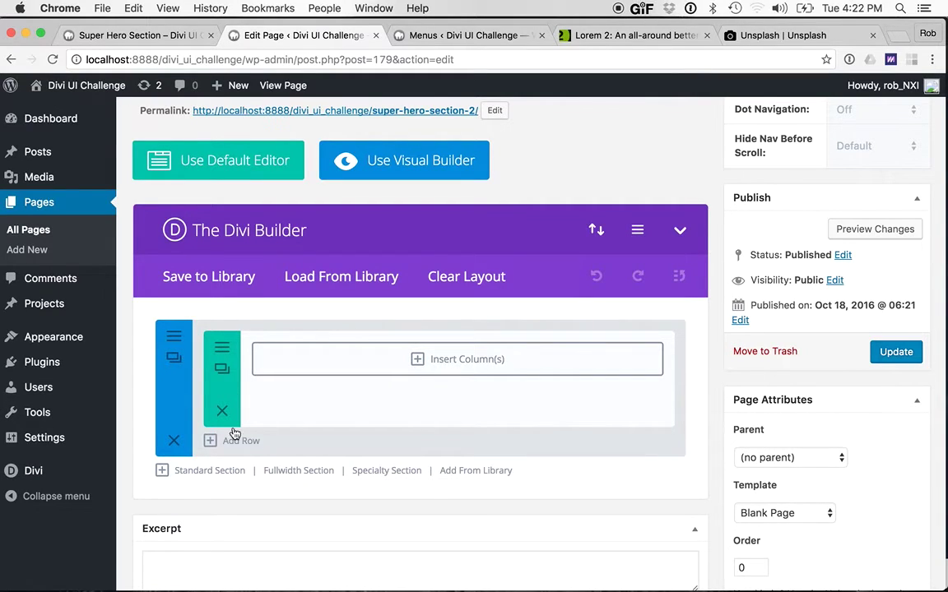
{"action": "scroll", "coordinate": [527, 362], "scroll_direction": "up", "scroll_amount": 1}
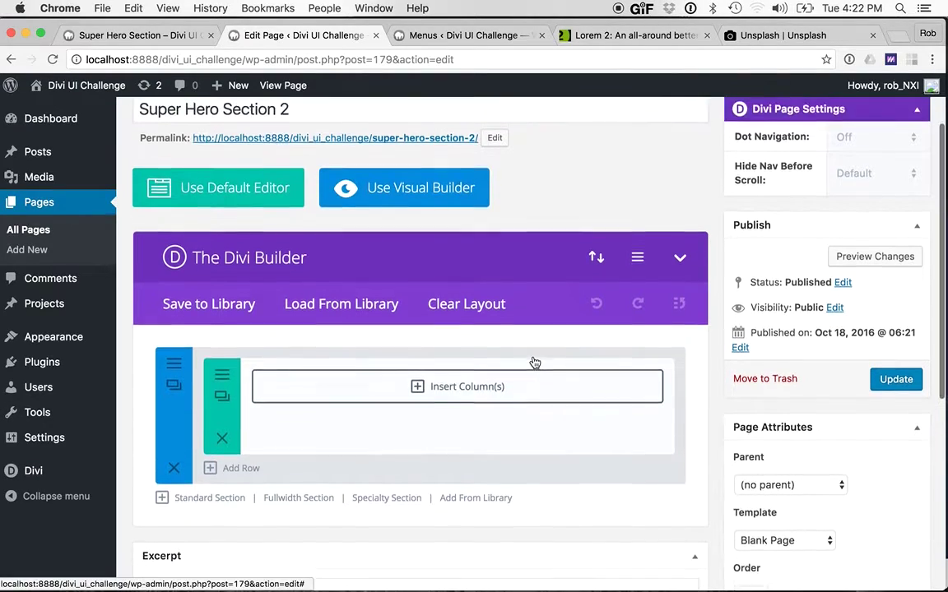
{"action": "left_click", "coordinate": [871, 261]}
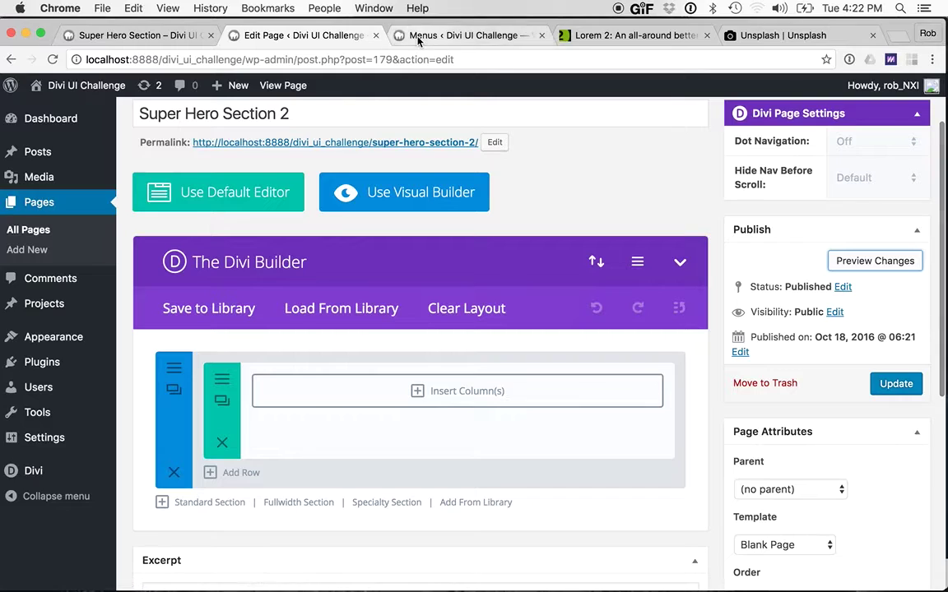
{"action": "left_click", "coordinate": [273, 38]}
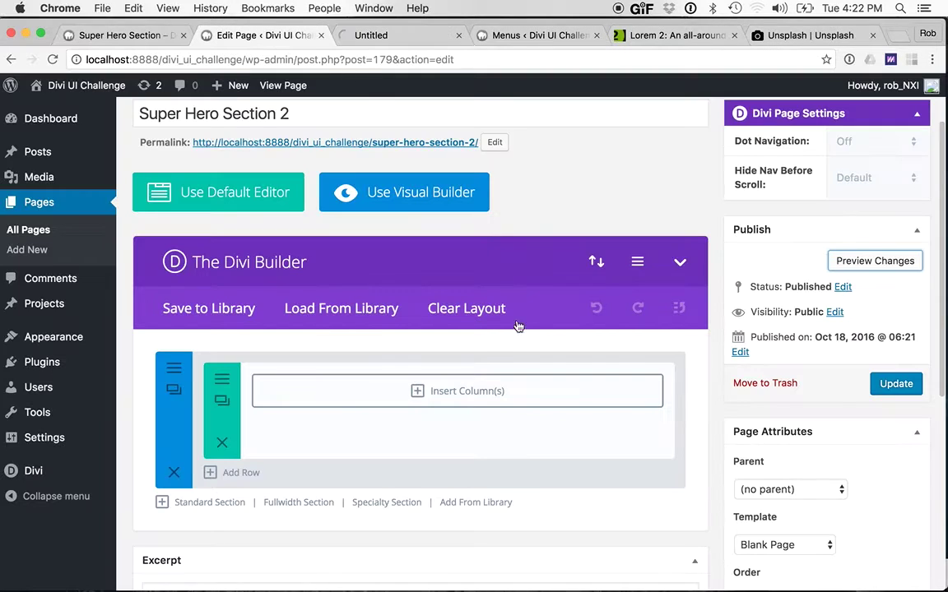
Step: Insert a two-column layout of 1/2 and 1/2 into the section's empty row
{"action": "scroll", "coordinate": [478, 352], "scroll_direction": "down", "scroll_amount": 1}
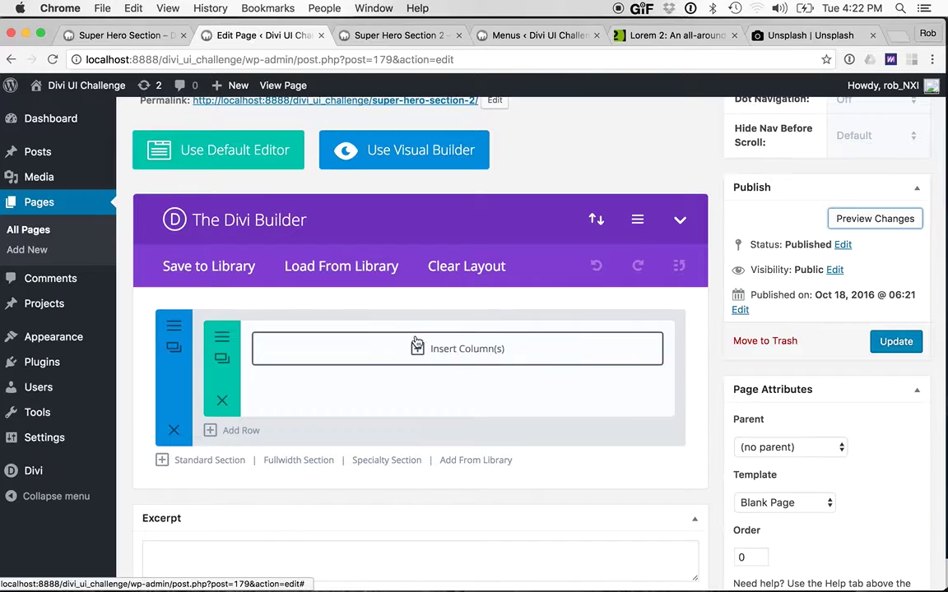
{"action": "left_click", "coordinate": [416, 344]}
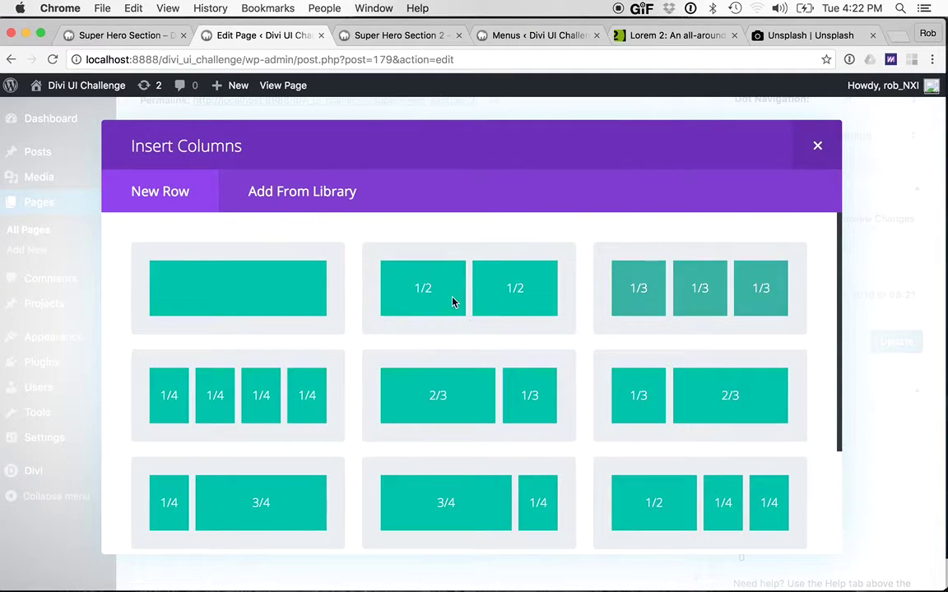
{"action": "left_click", "coordinate": [453, 302]}
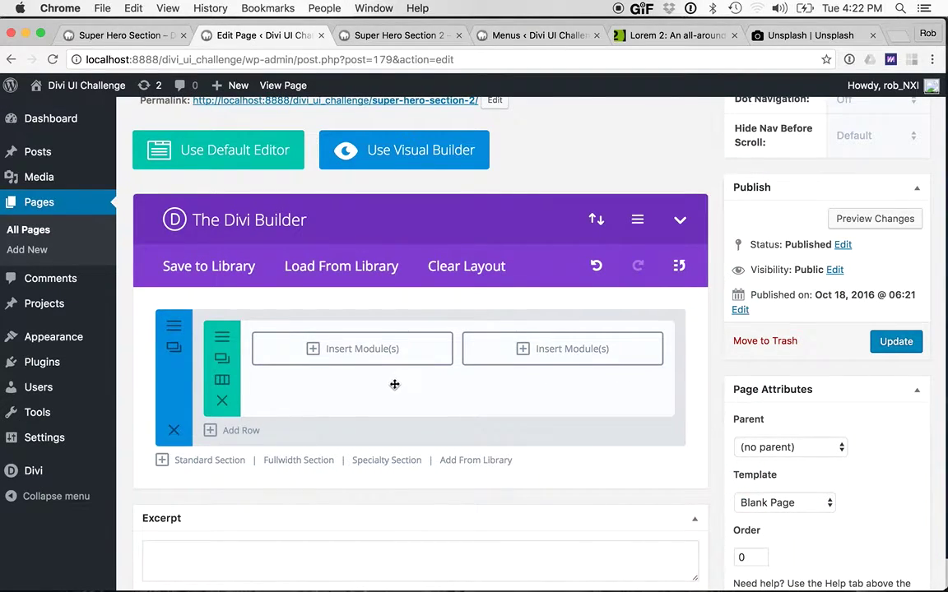
Step: Add a Blurb module to the first column of the row
{"action": "left_click", "coordinate": [359, 350]}
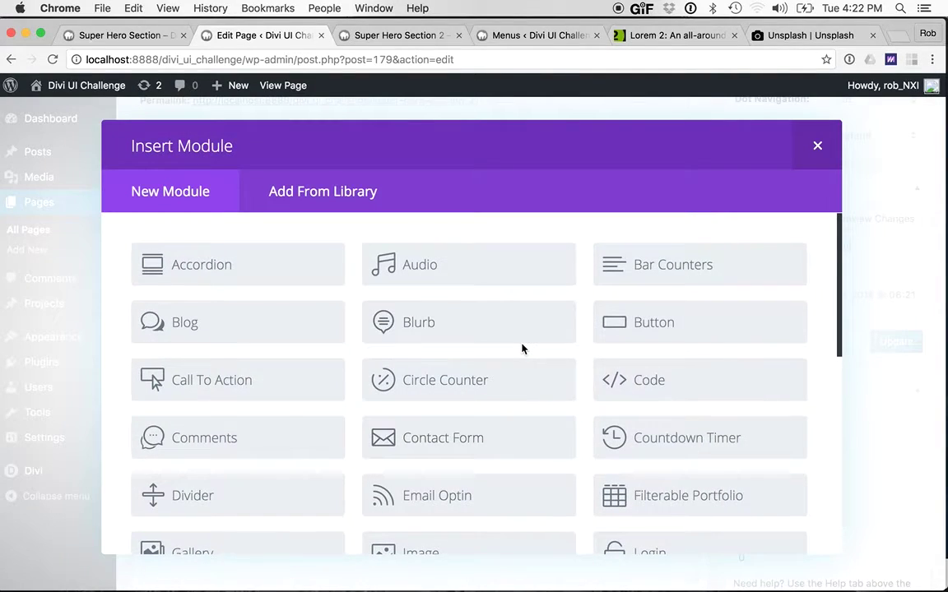
{"action": "scroll", "coordinate": [494, 337], "scroll_direction": "down", "scroll_amount": 1}
{"action": "left_click", "coordinate": [421, 292]}
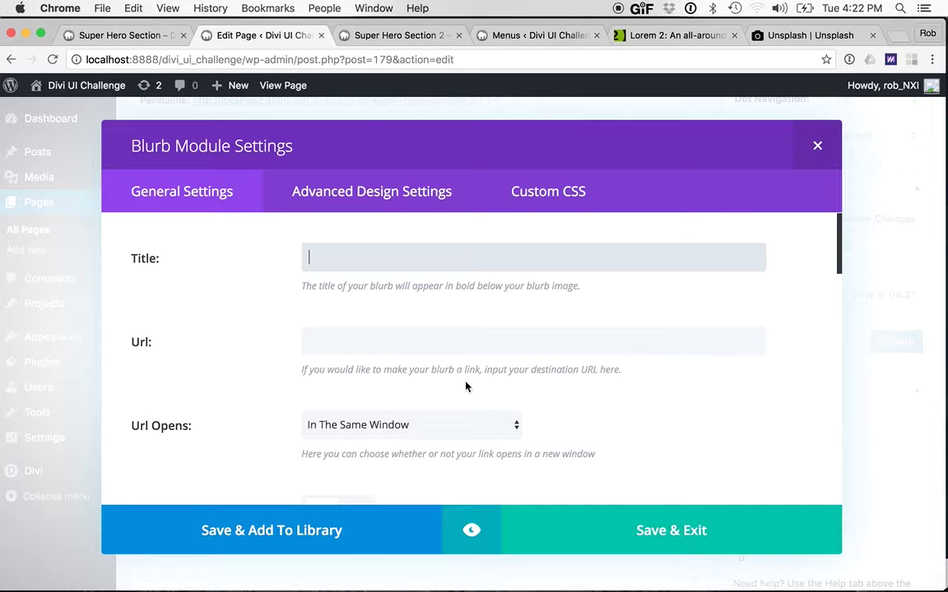
Step: Enable Use Icon for the blurb and choose the atom icon from the icon set
{"action": "scroll", "coordinate": [466, 387], "scroll_direction": "down", "scroll_amount": 1}
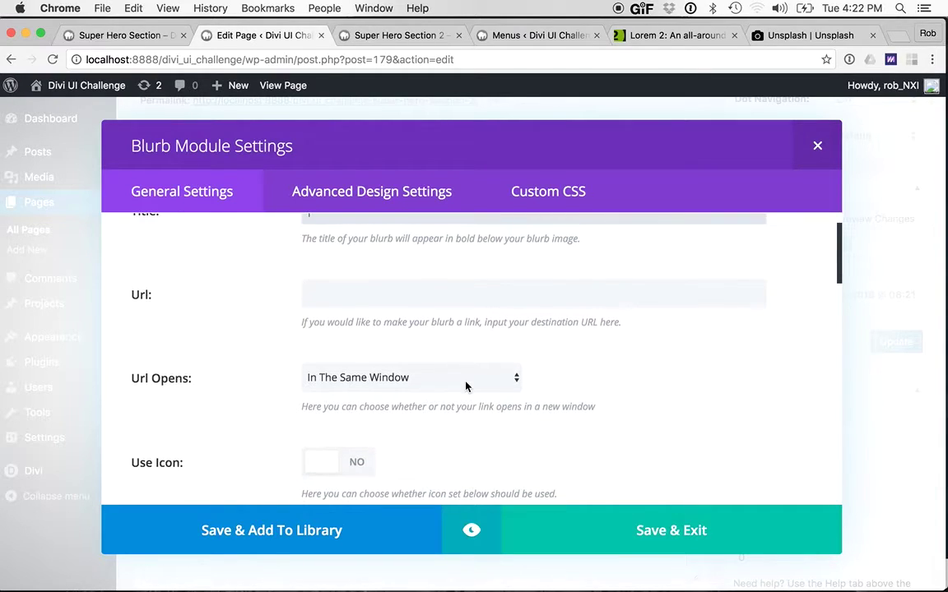
{"action": "scroll", "coordinate": [466, 386], "scroll_direction": "down", "scroll_amount": 2}
{"action": "left_click", "coordinate": [354, 383]}
{"action": "scroll", "coordinate": [469, 377], "scroll_direction": "down", "scroll_amount": 1}
{"action": "scroll", "coordinate": [469, 377], "scroll_direction": "down", "scroll_amount": 3}
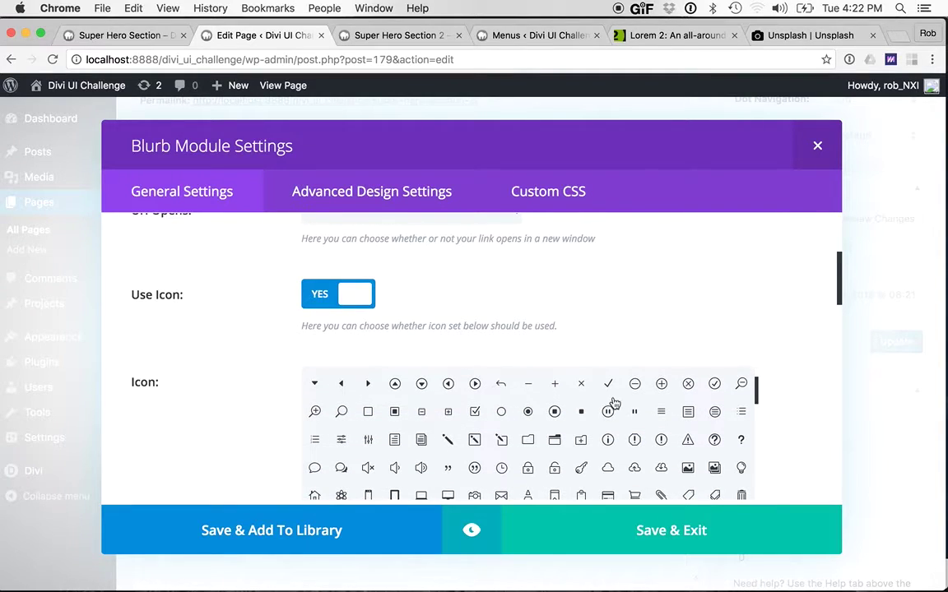
{"action": "scroll", "coordinate": [790, 438], "scroll_direction": "down", "scroll_amount": 2}
{"action": "scroll", "coordinate": [793, 438], "scroll_direction": "down", "scroll_amount": 1}
{"action": "scroll", "coordinate": [607, 388], "scroll_direction": "down", "scroll_amount": 5}
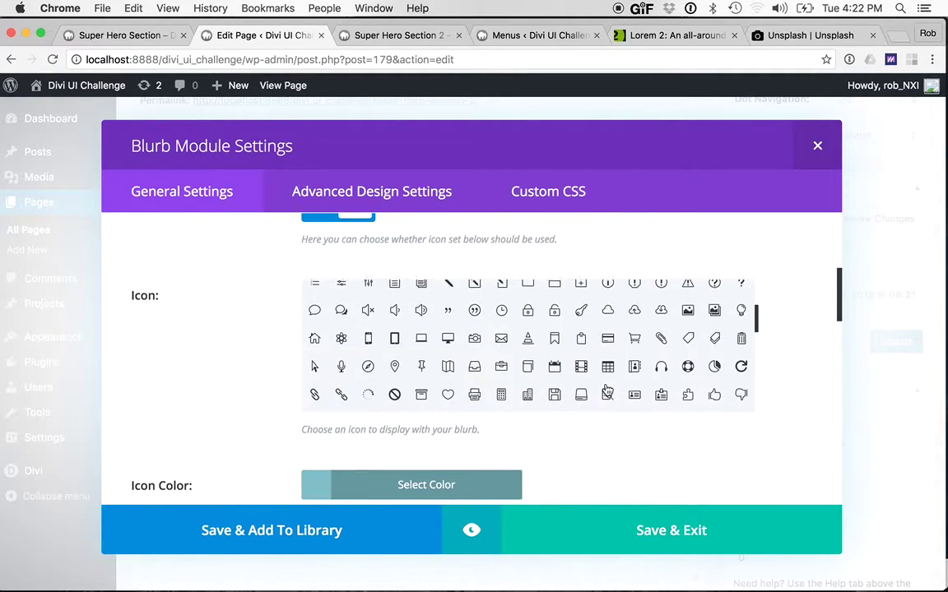
{"action": "scroll", "coordinate": [607, 388], "scroll_direction": "up", "scroll_amount": 1}
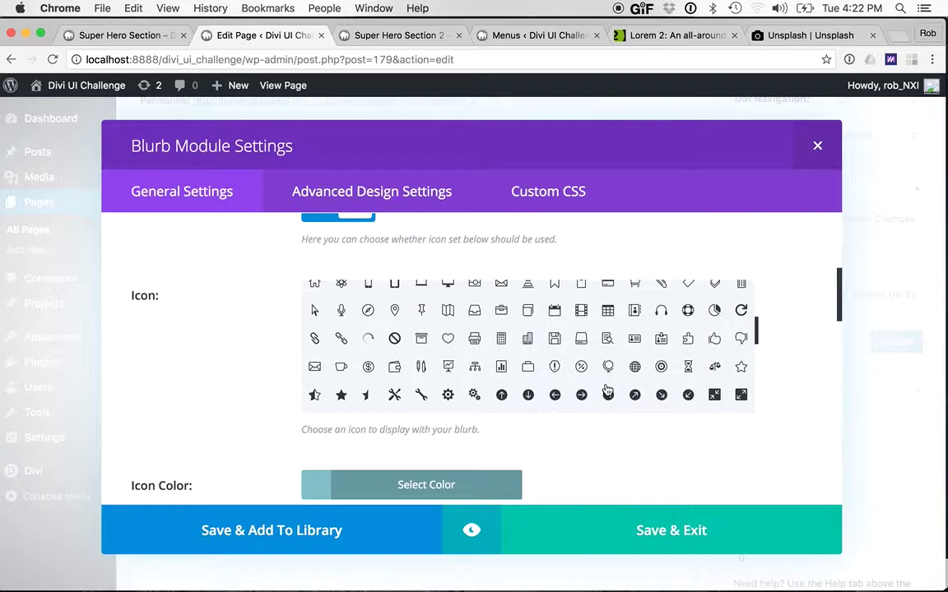
{"action": "scroll", "coordinate": [607, 389], "scroll_direction": "up", "scroll_amount": 5}
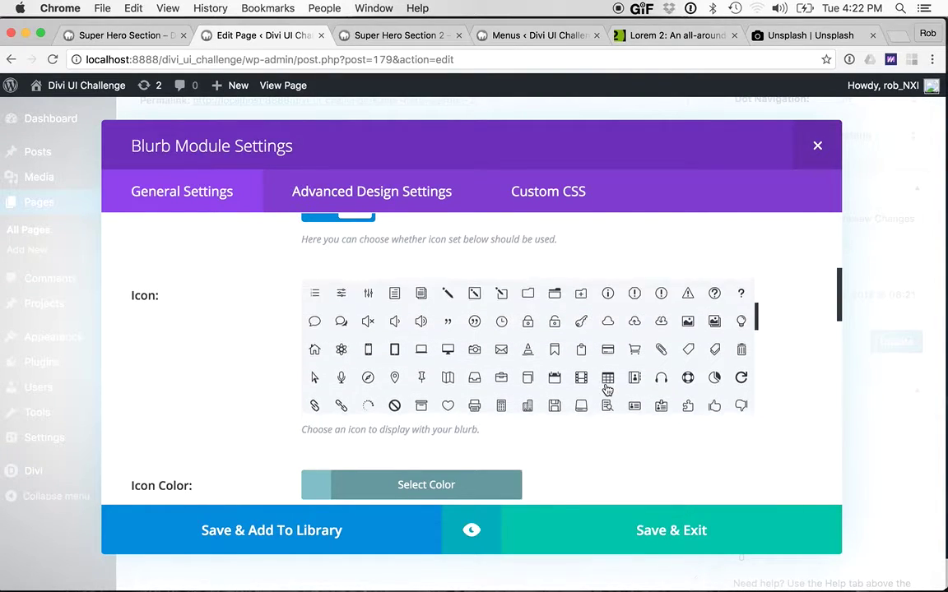
{"action": "scroll", "coordinate": [607, 388], "scroll_direction": "down", "scroll_amount": 3}
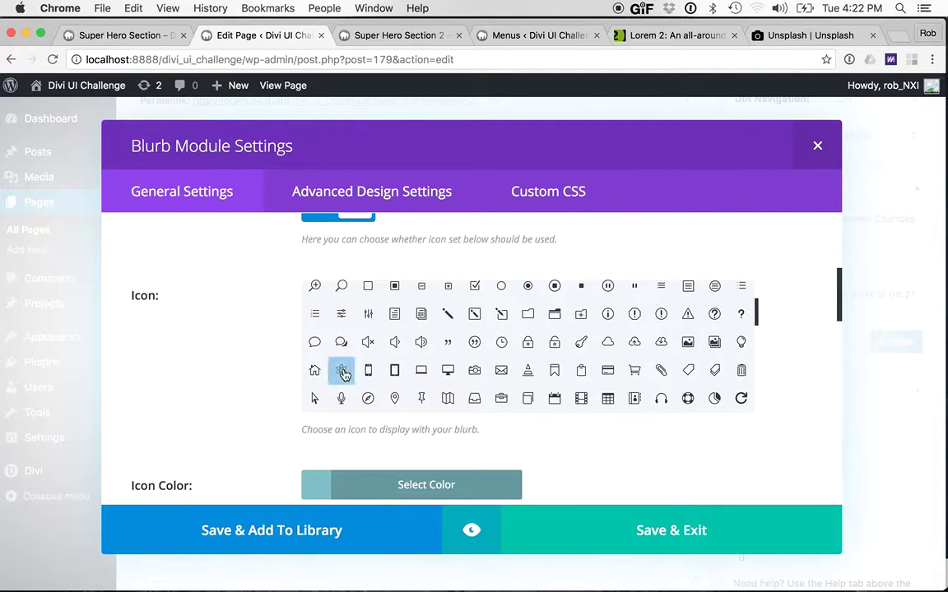
{"action": "left_click", "coordinate": [341, 369]}
Step: Set the blurb's icon color to the white swatch
{"action": "scroll", "coordinate": [350, 444], "scroll_direction": "down", "scroll_amount": 1}
{"action": "left_click", "coordinate": [349, 444]}
{"action": "scroll", "coordinate": [348, 440], "scroll_direction": "down", "scroll_amount": 3}
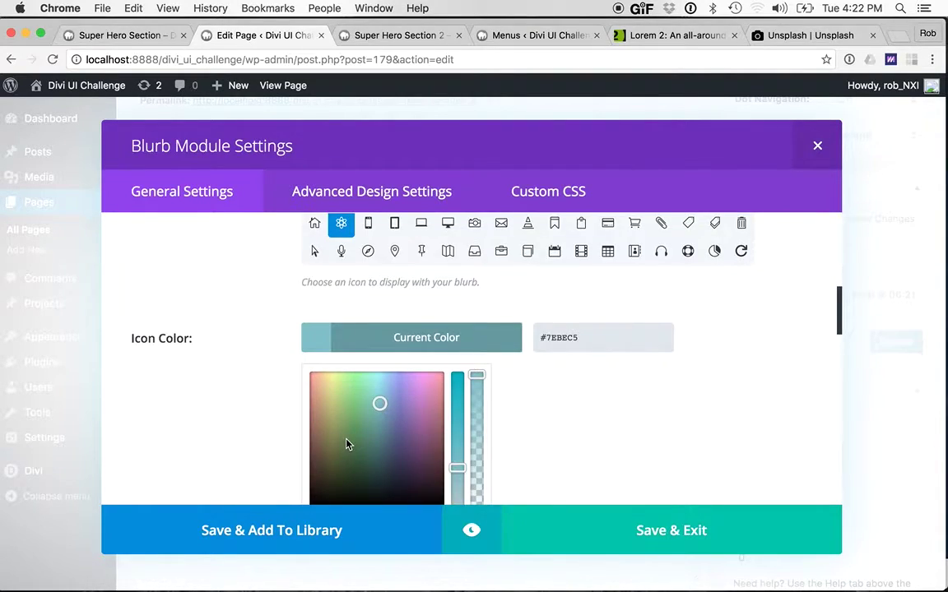
{"action": "left_click", "coordinate": [334, 410]}
Step: Set the blurb's Image/Icon Placement to Left
{"action": "scroll", "coordinate": [493, 395], "scroll_direction": "down", "scroll_amount": 5}
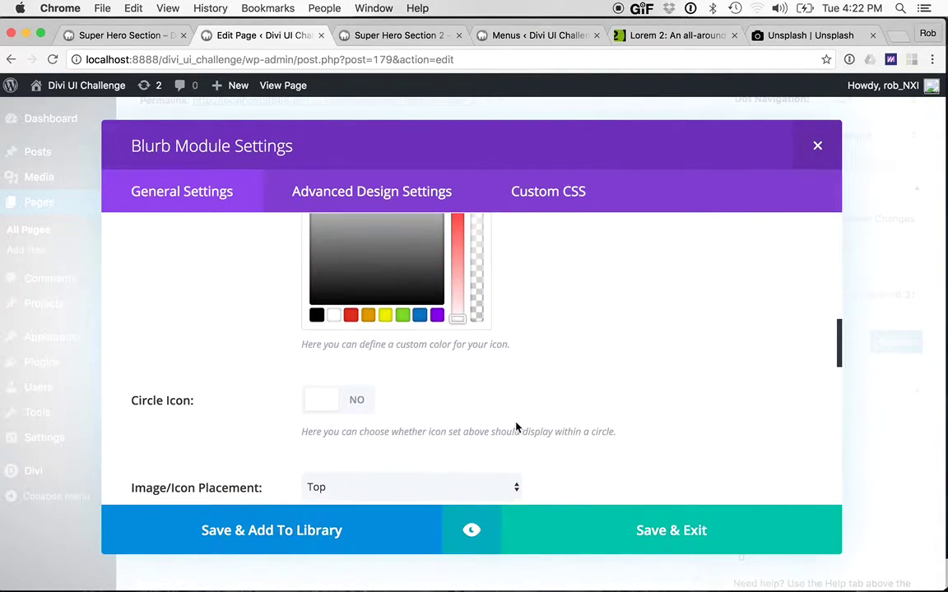
{"action": "left_click", "coordinate": [450, 374]}
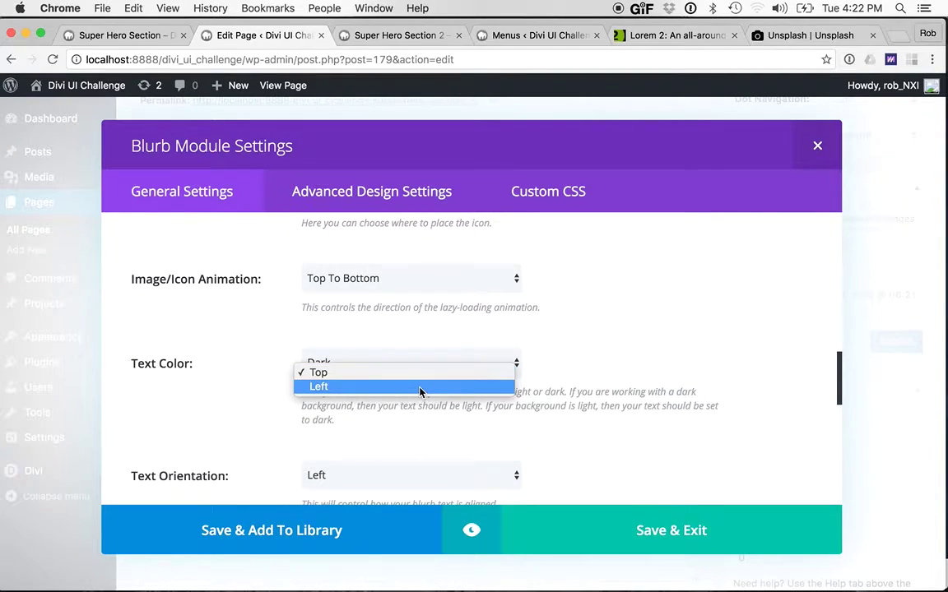
{"action": "left_click", "coordinate": [419, 387]}
{"action": "scroll", "coordinate": [617, 297], "scroll_direction": "up", "scroll_amount": 2}
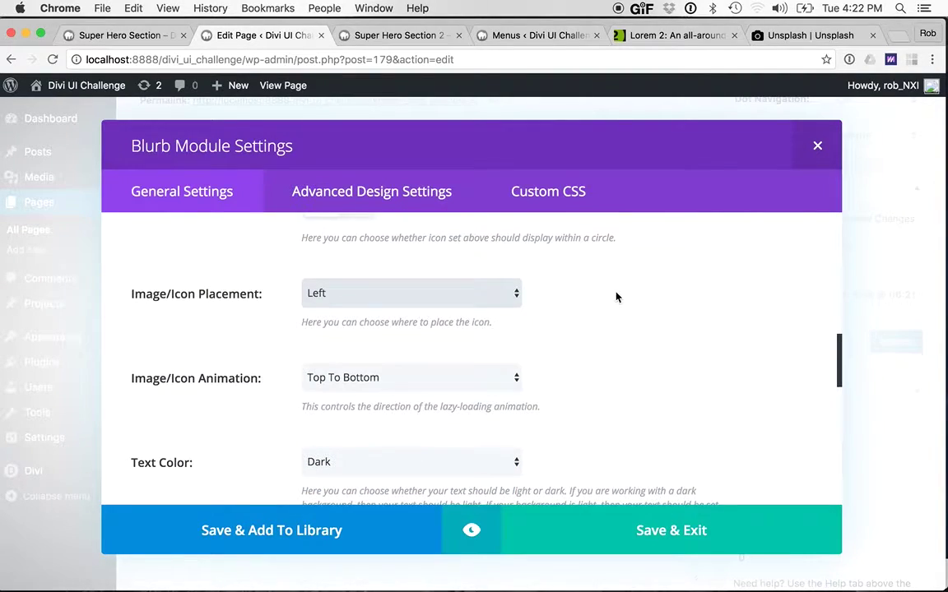
Step: Set the blurb's Image/Icon Animation to No Animation, then save and close the blurb settings
{"action": "scroll", "coordinate": [617, 297], "scroll_direction": "down", "scroll_amount": 2}
{"action": "left_click", "coordinate": [482, 306]}
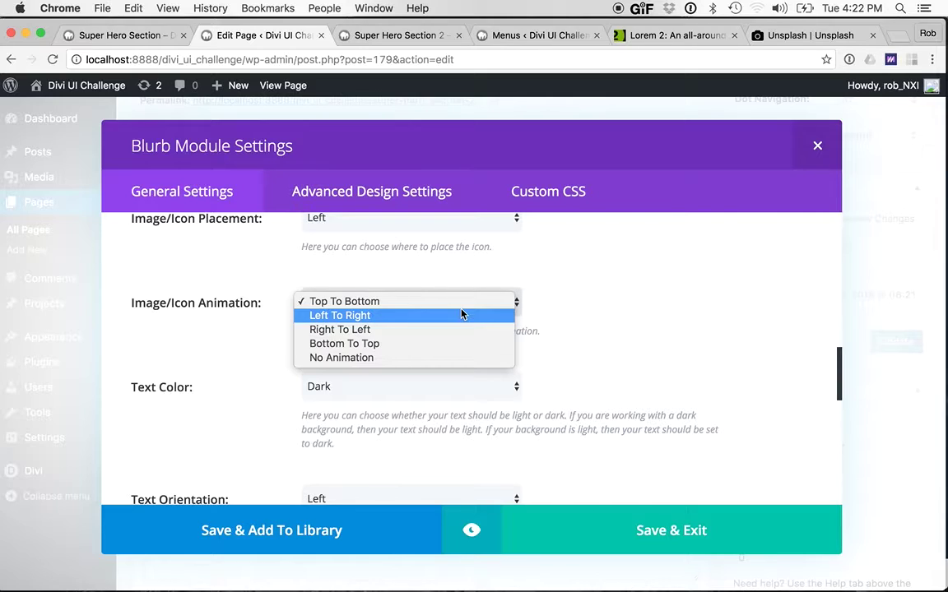
{"action": "left_click", "coordinate": [414, 359]}
{"action": "scroll", "coordinate": [608, 333], "scroll_direction": "down", "scroll_amount": 1}
{"action": "scroll", "coordinate": [474, 359], "scroll_direction": "down", "scroll_amount": 2}
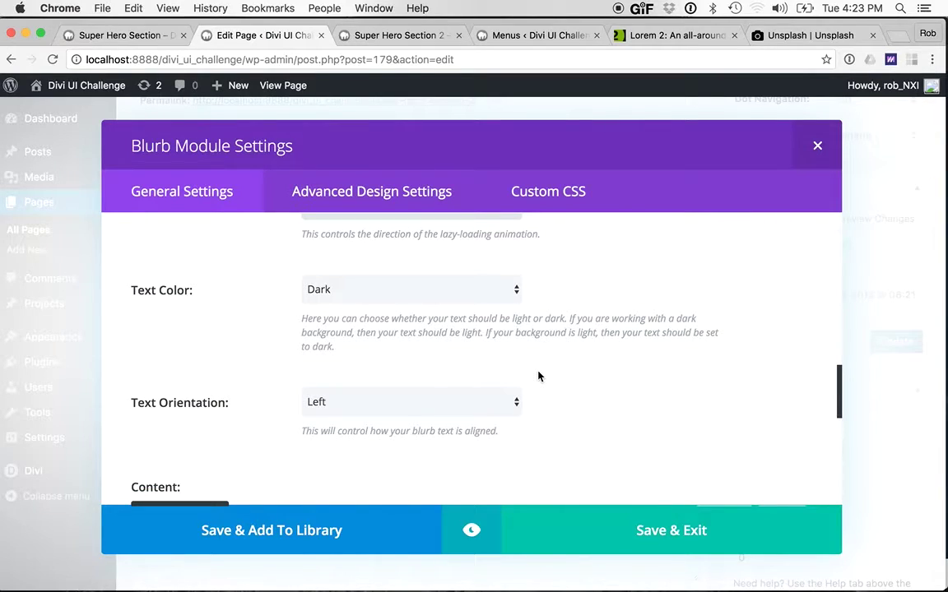
{"action": "scroll", "coordinate": [538, 376], "scroll_direction": "down", "scroll_amount": 1}
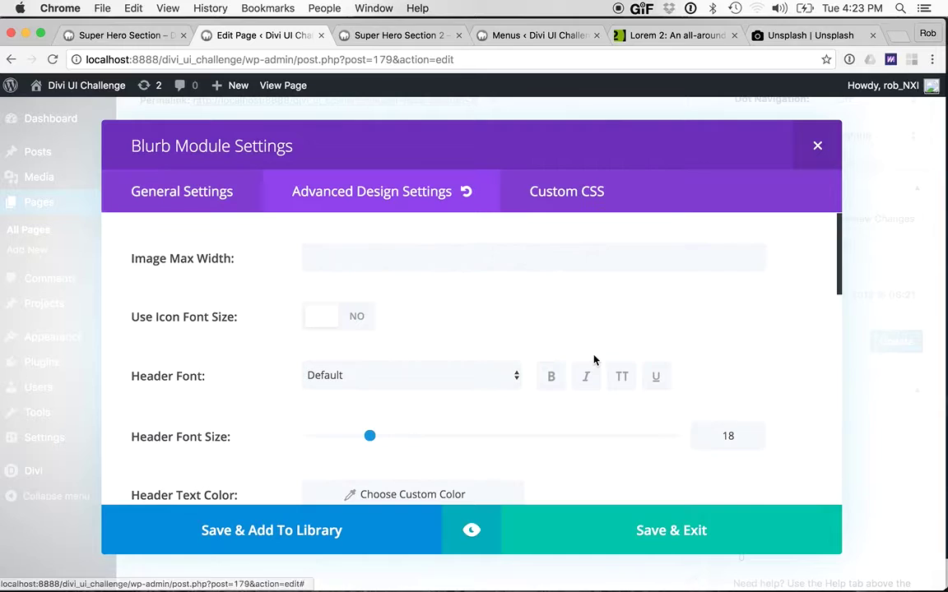
{"action": "scroll", "coordinate": [594, 360], "scroll_direction": "down", "scroll_amount": 2}
{"action": "scroll", "coordinate": [595, 359], "scroll_direction": "down", "scroll_amount": 10}
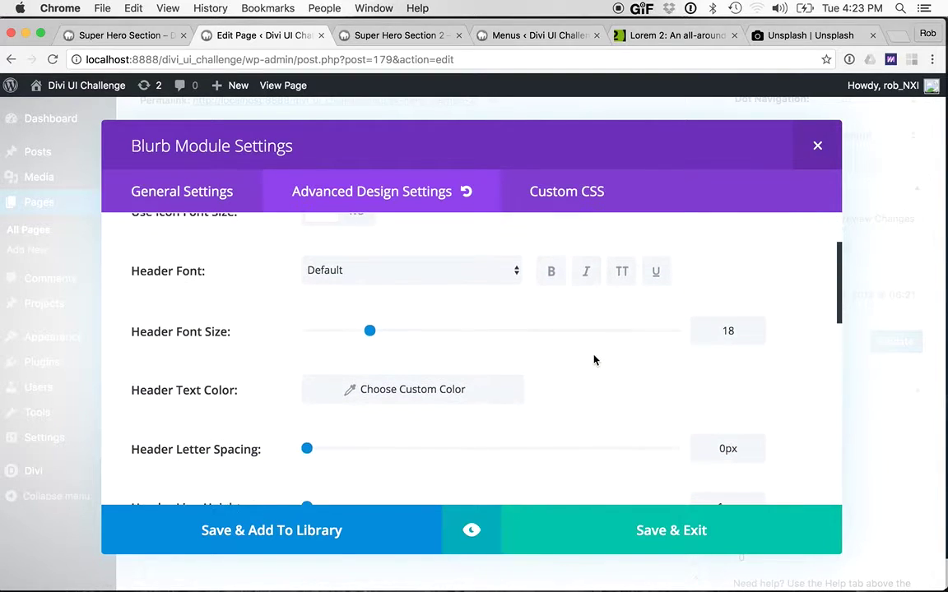
{"action": "scroll", "coordinate": [594, 360], "scroll_direction": "down", "scroll_amount": 10}
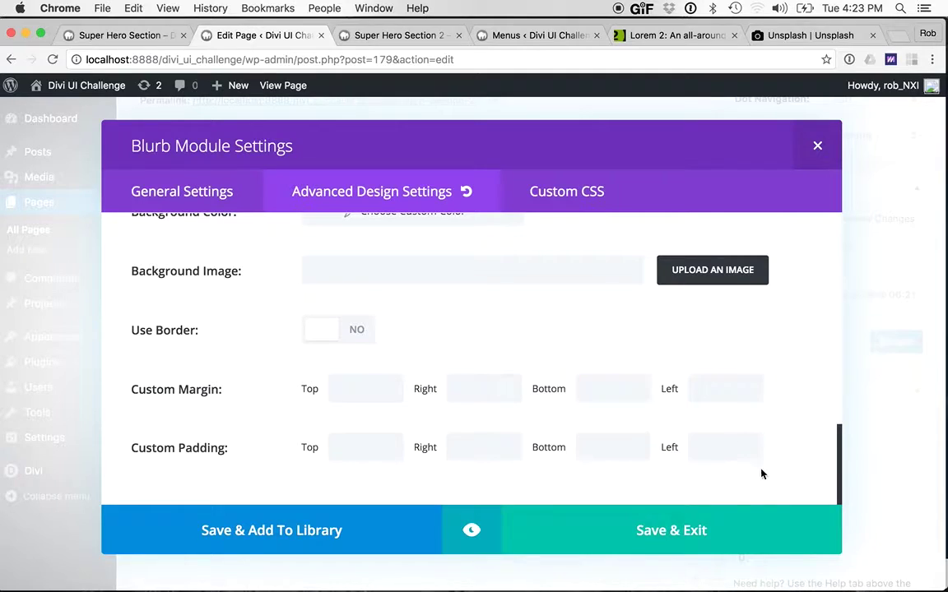
{"action": "left_click", "coordinate": [682, 535]}
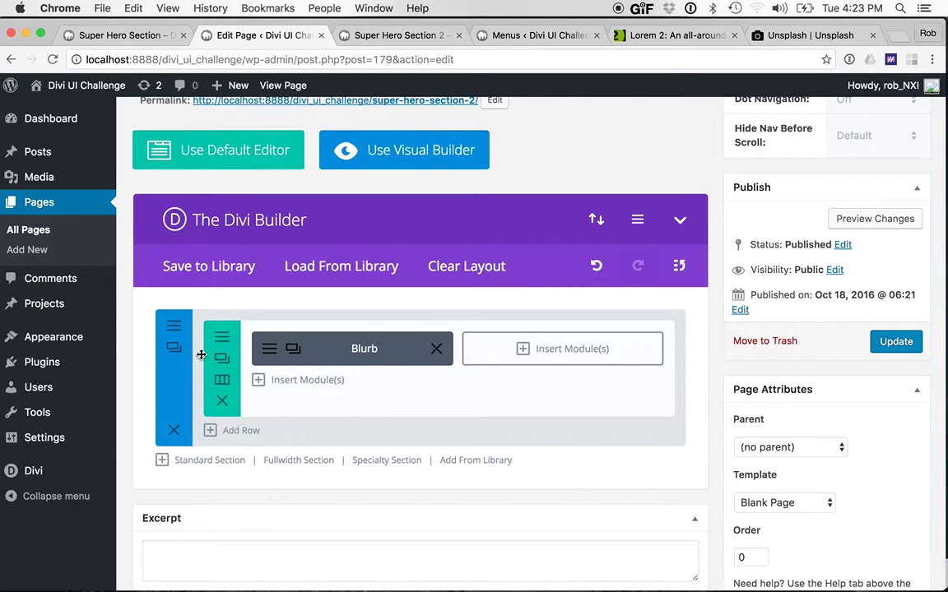
Step: Copy the Dark Blue hex value 1e3244 from the TextEdit color notes and return to the page editor in Chrome
{"action": "key", "text": "super+Tab"}
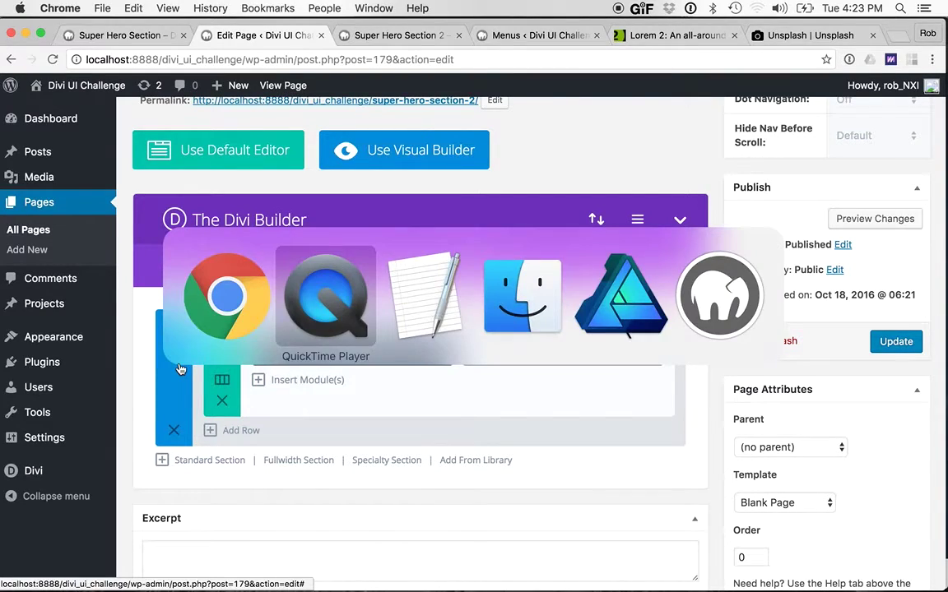
{"action": "left_click", "coordinate": [419, 297]}
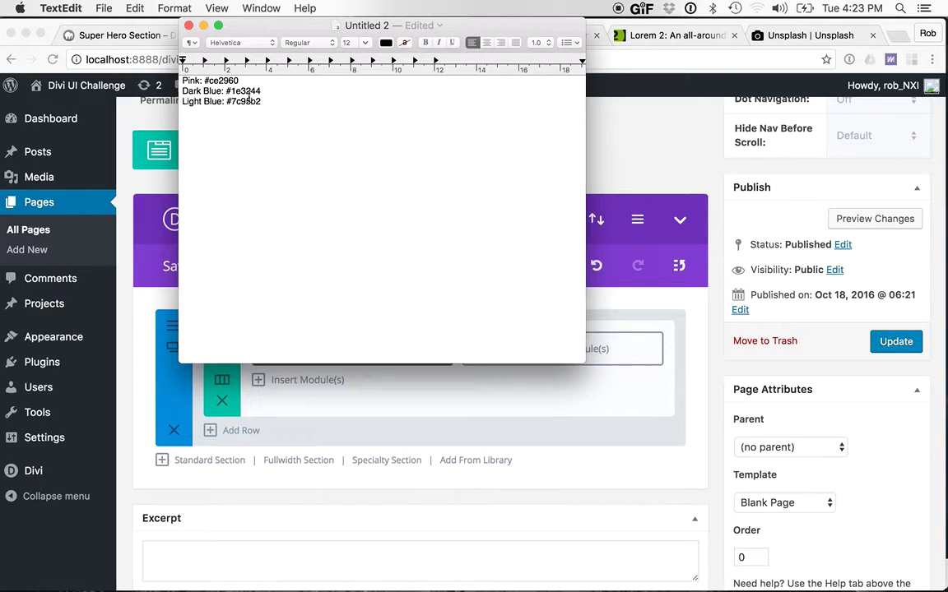
{"action": "double_click", "coordinate": [249, 92]}
{"action": "key", "text": "super+c"}
{"action": "left_click", "coordinate": [150, 281]}
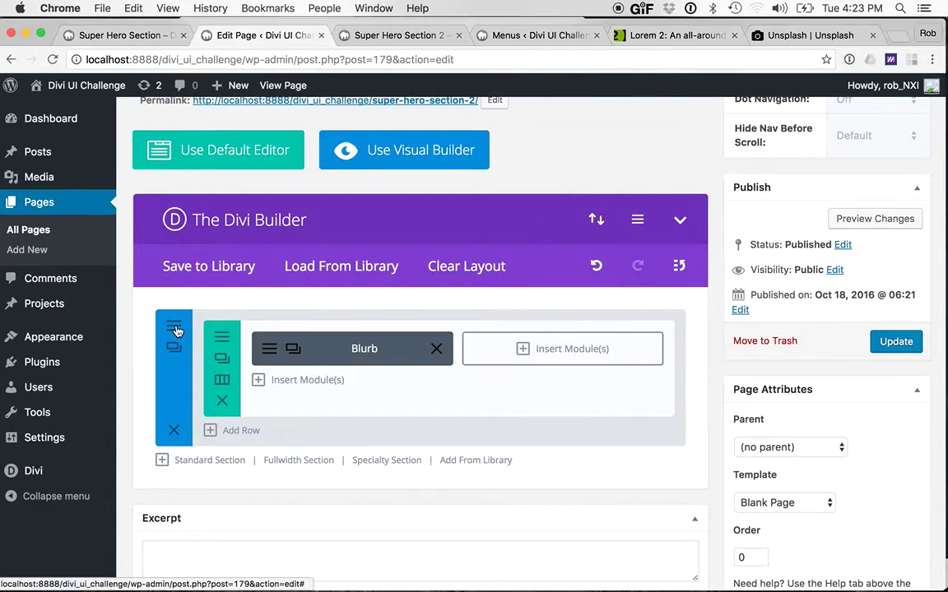
Step: Set the section's background color to #1e3244, save the section settings and preview the page
{"action": "left_click", "coordinate": [473, 357]}
{"action": "scroll", "coordinate": [411, 343], "scroll_direction": "down", "scroll_amount": 2}
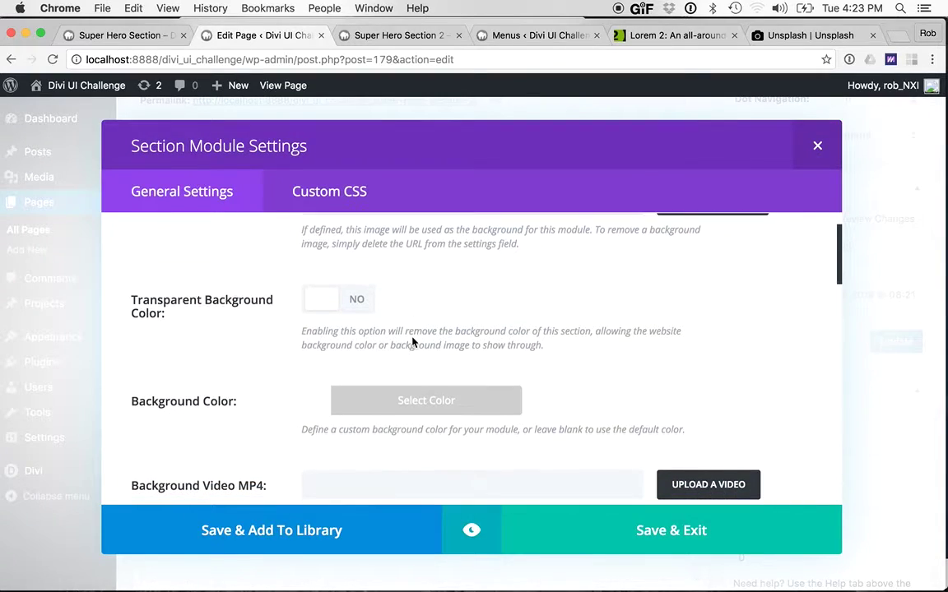
{"action": "left_click", "coordinate": [386, 403]}
{"action": "key", "text": "super+v"}
{"action": "key", "text": "super+shift+Right"}
{"action": "key", "text": "super+x"}
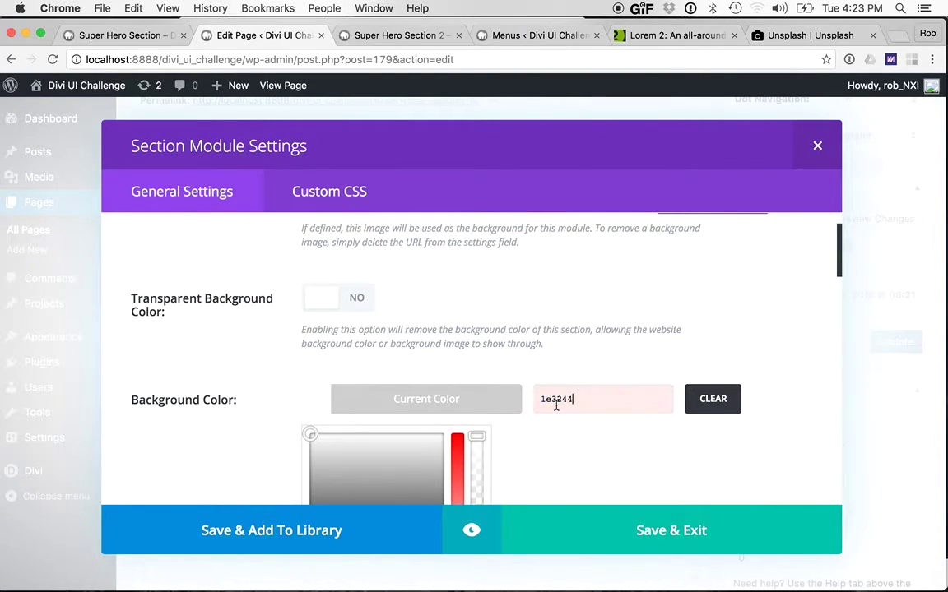
{"action": "left_click", "coordinate": [672, 531]}
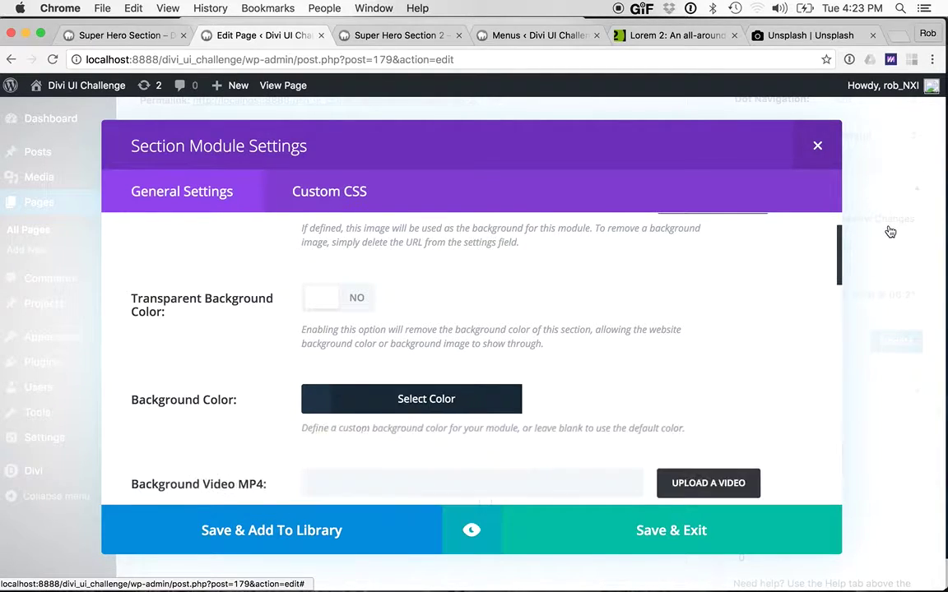
{"action": "left_click", "coordinate": [364, 35]}
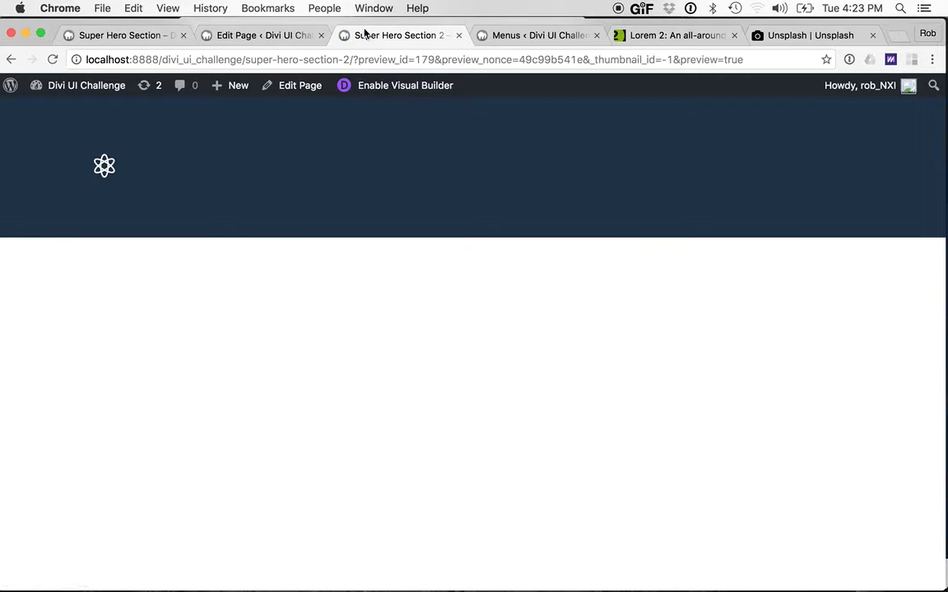
{"action": "left_click", "coordinate": [245, 35]}
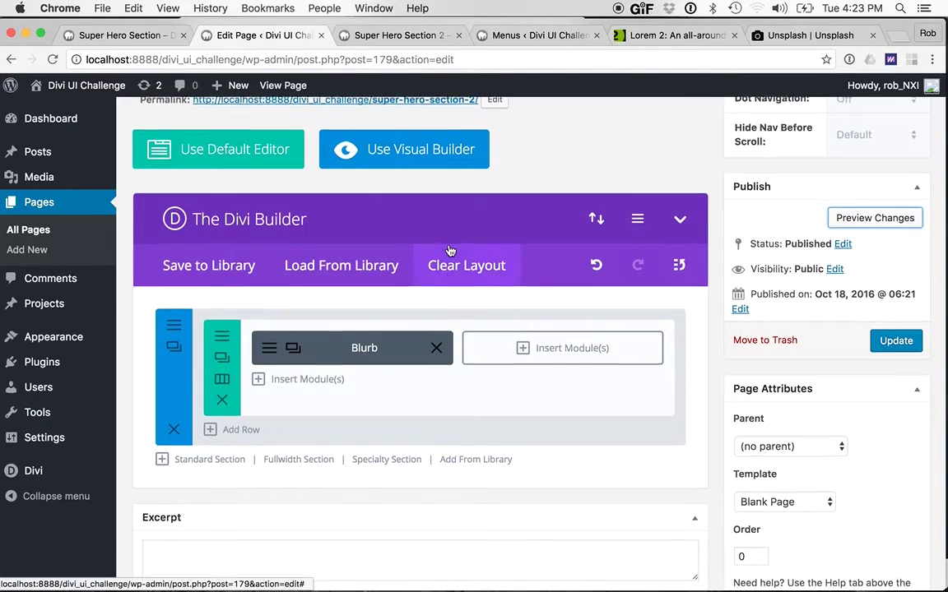
Step: Add a second row with two 1/2 columns below the blurb row in the same section
{"action": "scroll", "coordinate": [450, 251], "scroll_direction": "down", "scroll_amount": 1}
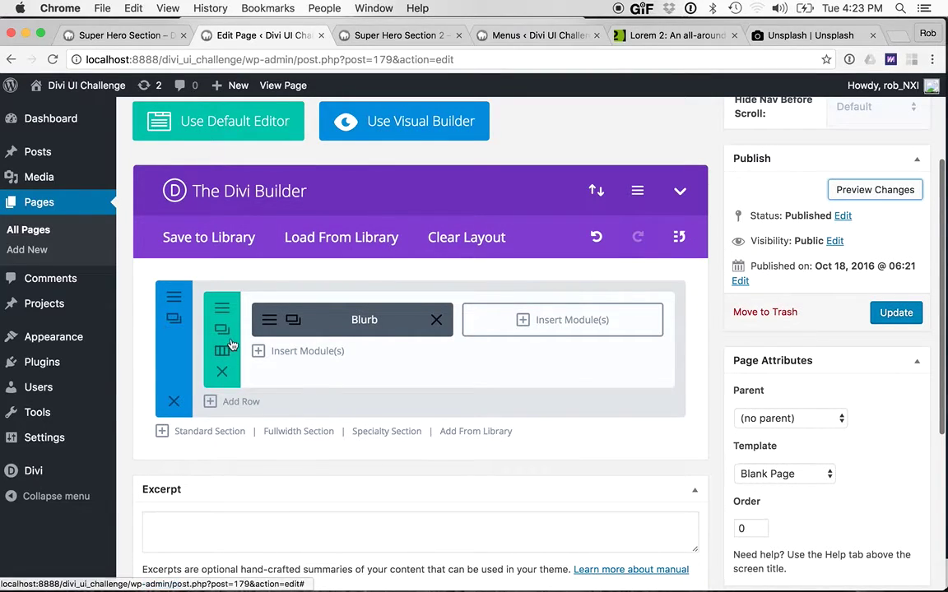
{"action": "left_click", "coordinate": [247, 403]}
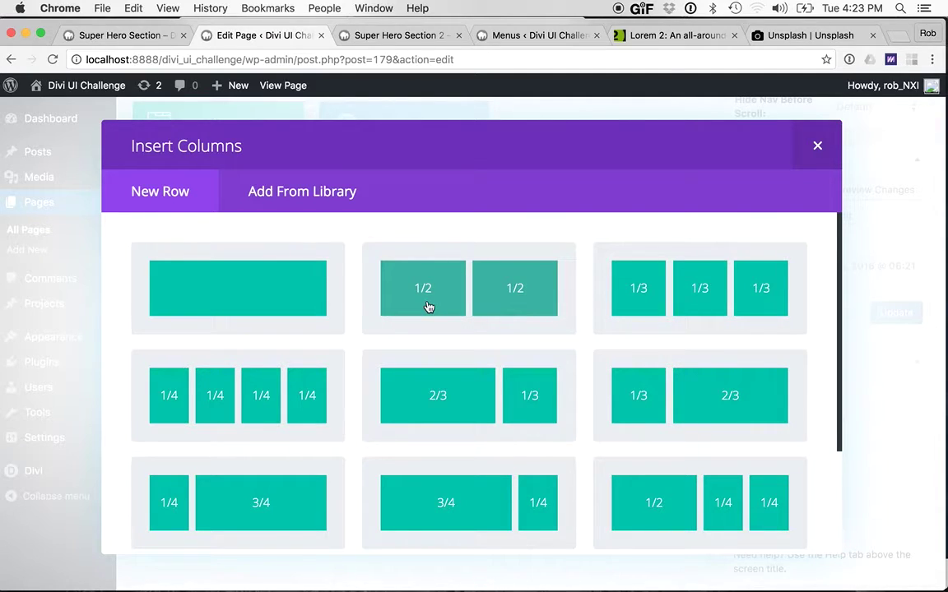
{"action": "left_click", "coordinate": [451, 294]}
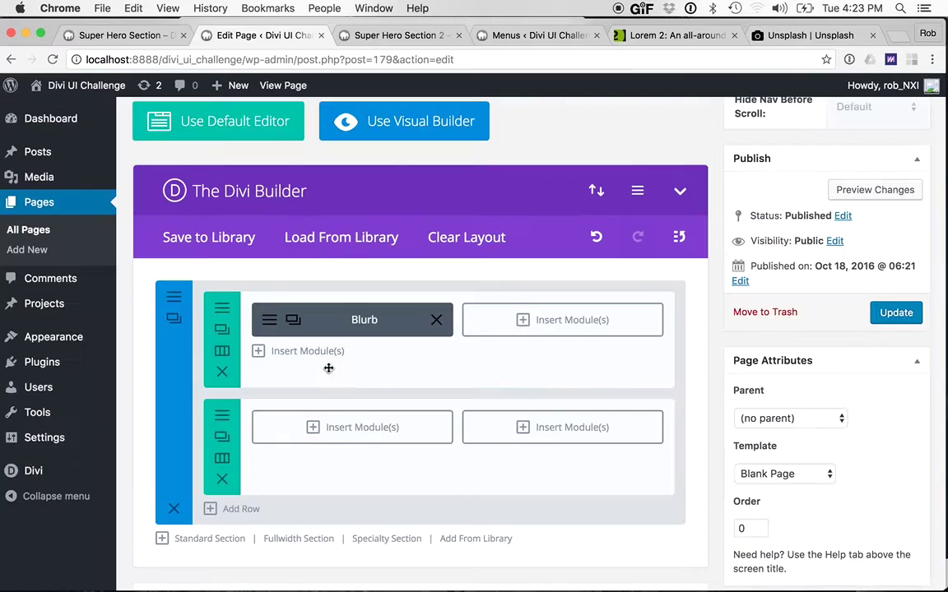
Step: Add a Text module to the second column of the new row
{"action": "scroll", "coordinate": [408, 357], "scroll_direction": "down", "scroll_amount": 1}
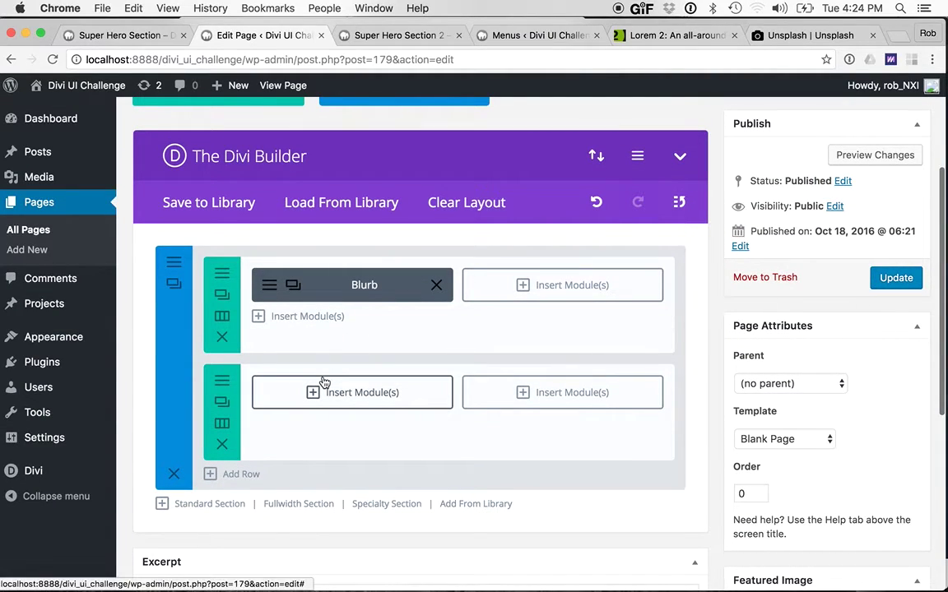
{"action": "scroll", "coordinate": [387, 458], "scroll_direction": "down", "scroll_amount": 1}
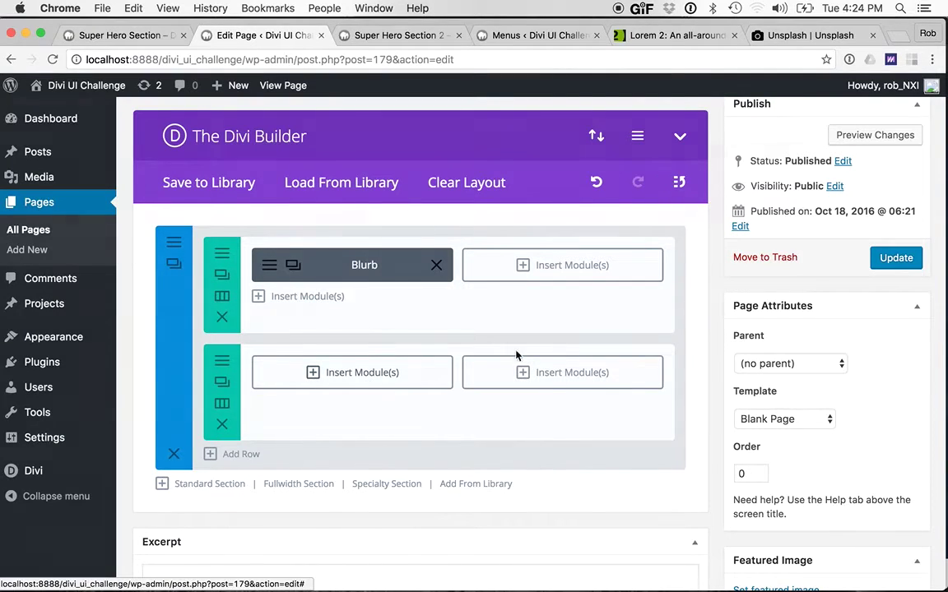
{"action": "left_click", "coordinate": [502, 372]}
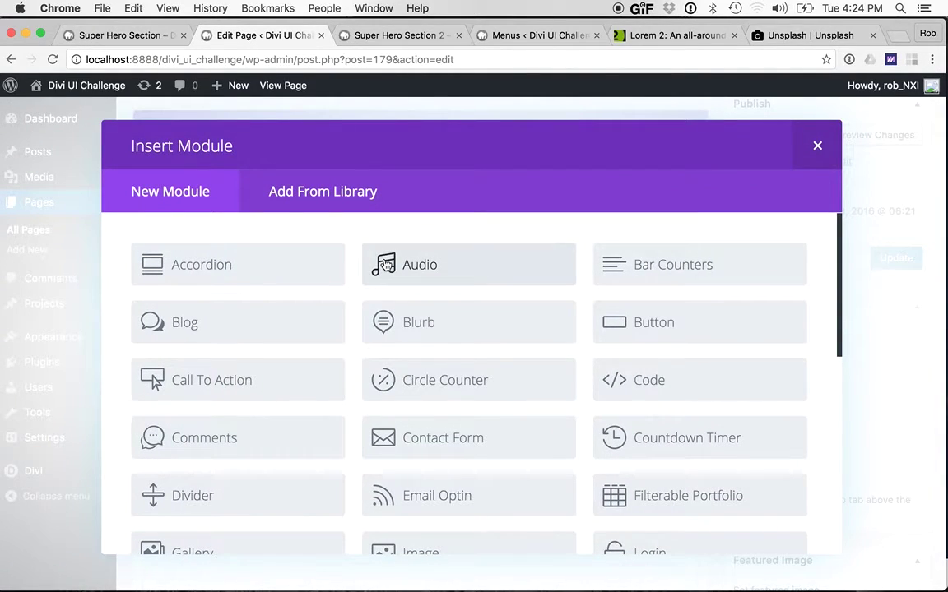
{"action": "scroll", "coordinate": [387, 265], "scroll_direction": "down", "scroll_amount": 5}
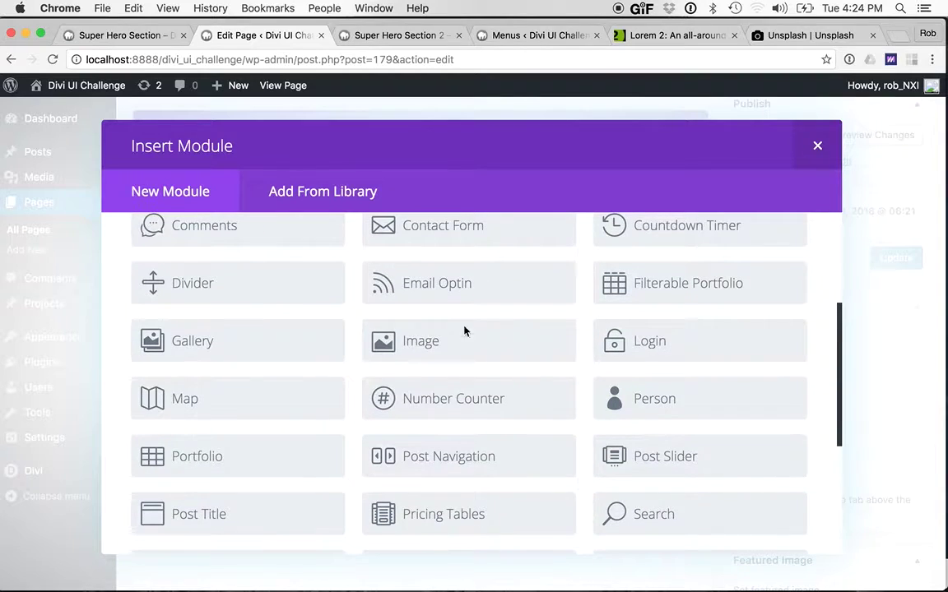
{"action": "scroll", "coordinate": [442, 387], "scroll_direction": "down", "scroll_amount": 5}
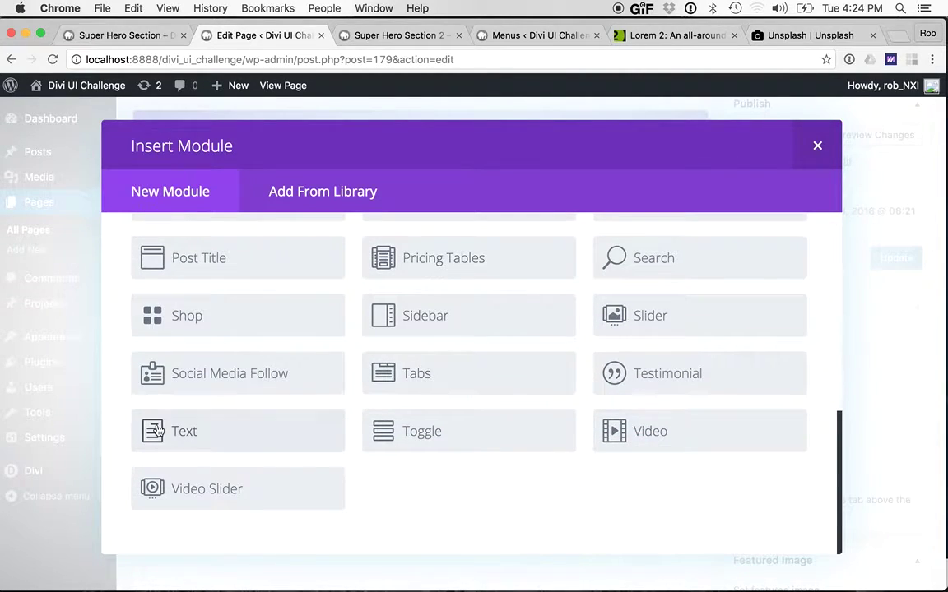
{"action": "left_click", "coordinate": [331, 426]}
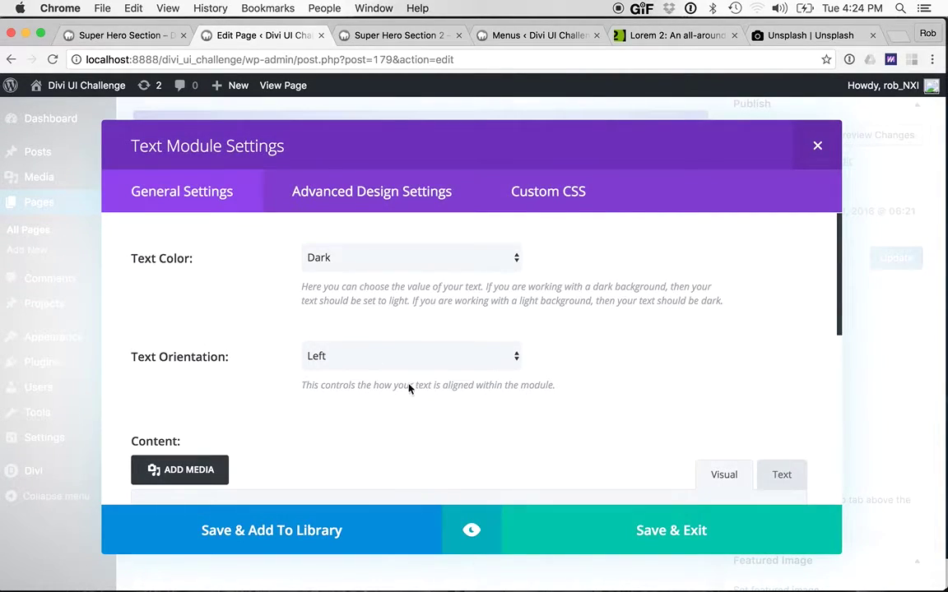
Step: Set the text module's Text Color to Light
{"action": "left_click", "coordinate": [393, 256]}
{"action": "left_click", "coordinate": [415, 270]}
{"action": "scroll", "coordinate": [597, 350], "scroll_direction": "down", "scroll_amount": 3}
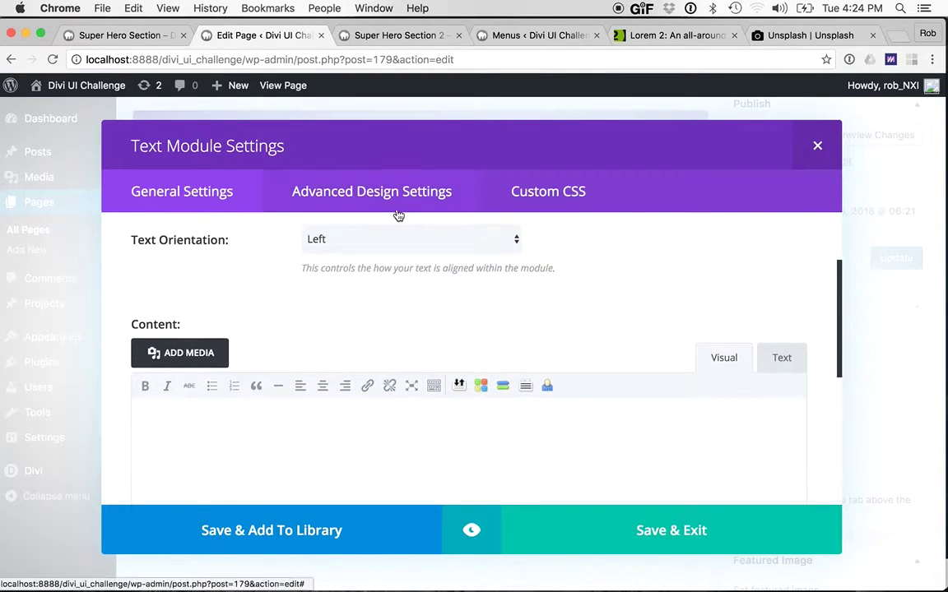
Step: Copy "Aliquam porttitor mauris sit amet orci" from the Lorem 2 page and paste it into the text module's content
{"action": "left_click", "coordinate": [659, 35]}
{"action": "left_click", "coordinate": [245, 333]}
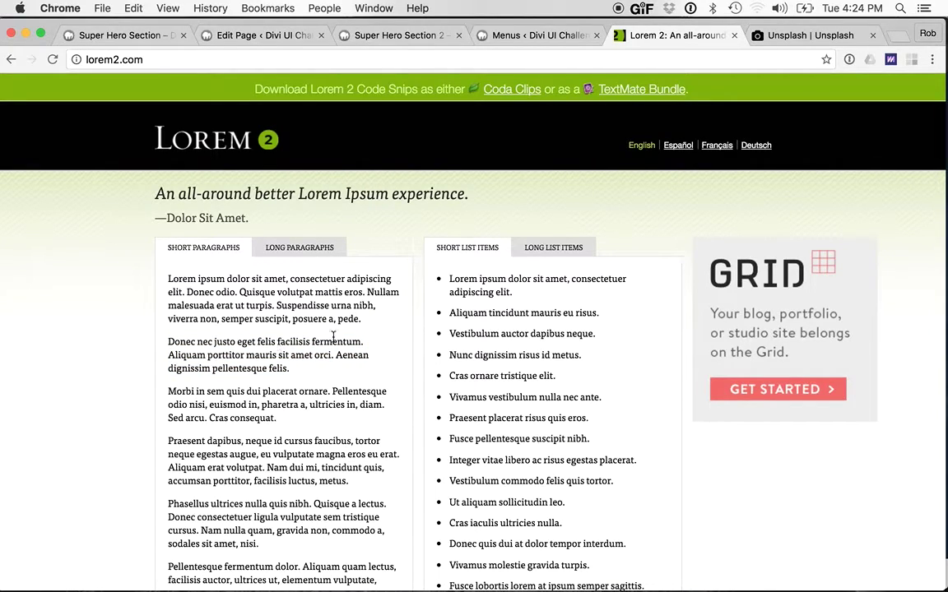
{"action": "left_click_drag", "start_coordinate": [332, 355], "coordinate": [164, 353]}
{"action": "left_click", "coordinate": [170, 352]}
{"action": "left_click_drag", "start_coordinate": [331, 356], "coordinate": [171, 359]}
{"action": "key", "text": "ctrl+c"}
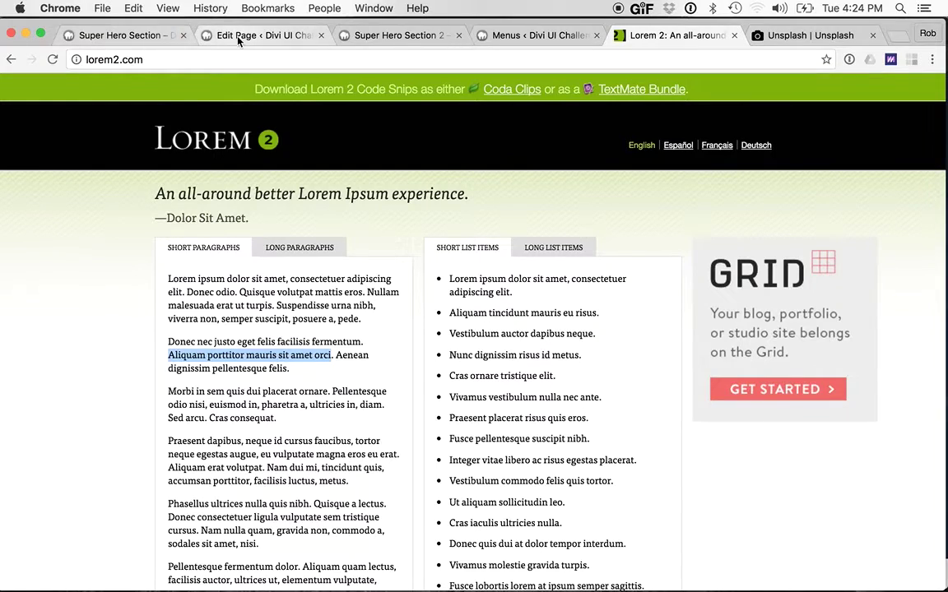
{"action": "left_click", "coordinate": [237, 35]}
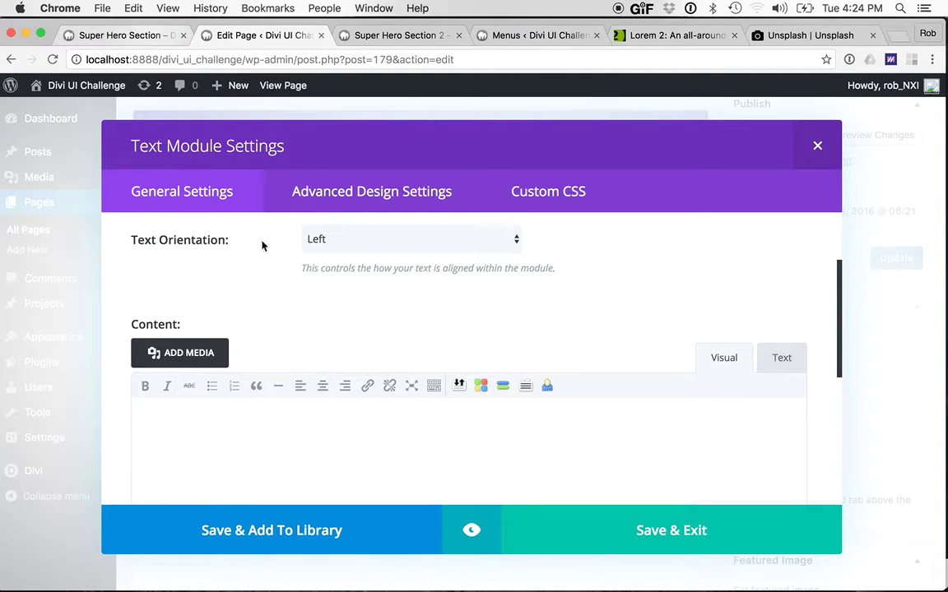
{"action": "left_click", "coordinate": [543, 440]}
{"action": "key", "text": "ctrl+v"}
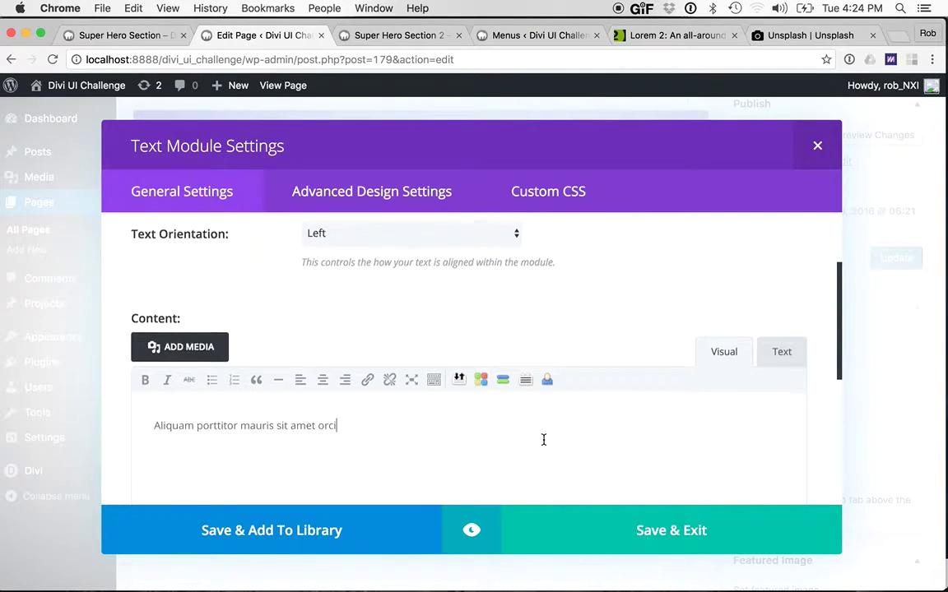
Step: Add a second content paragraph with the Lorem 2 text from "Morbi in sem quis" through "ultricies in, diam"
{"action": "key", "text": "Return"}
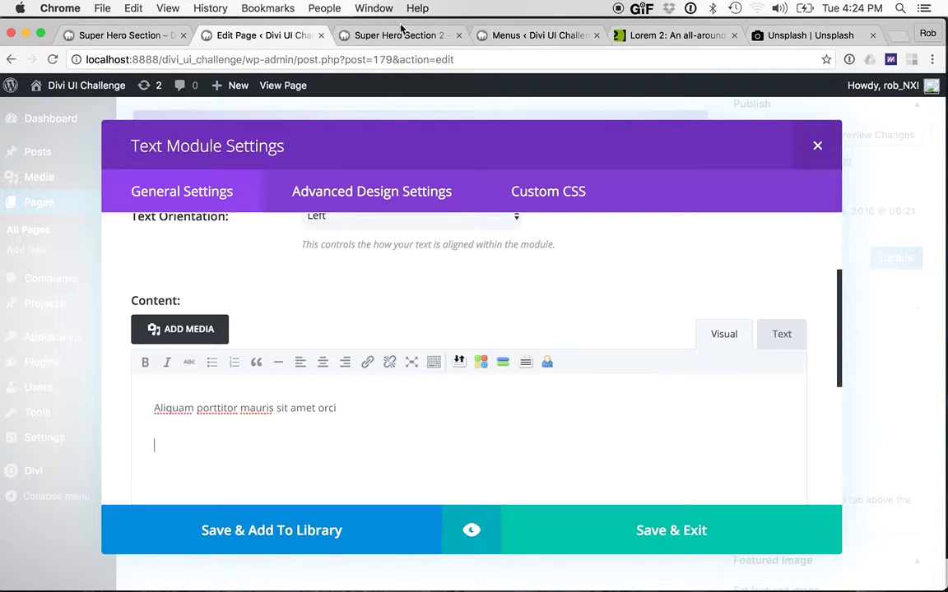
{"action": "left_click", "coordinate": [659, 35]}
{"action": "triple_click", "coordinate": [286, 341]}
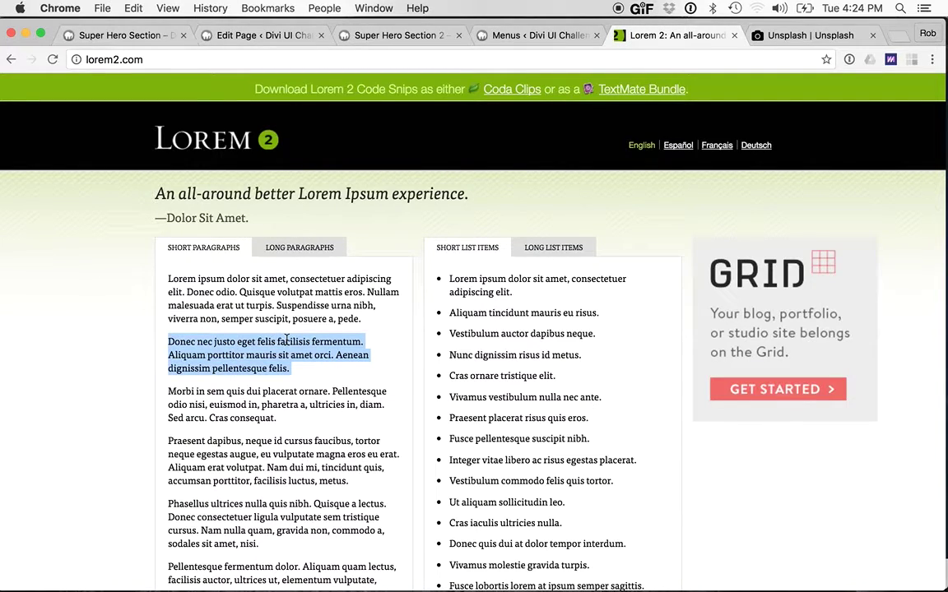
{"action": "triple_click", "coordinate": [239, 392]}
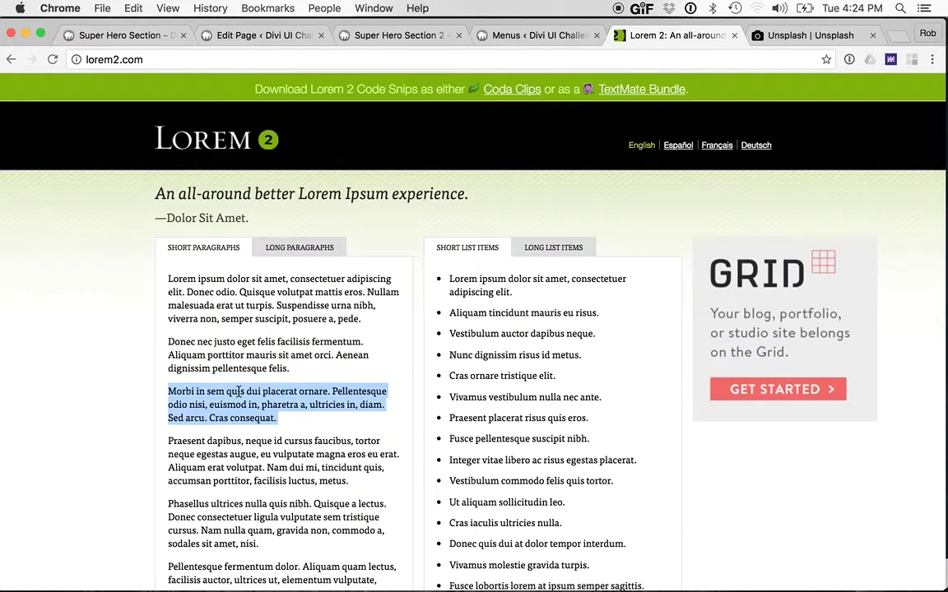
{"action": "left_click", "coordinate": [383, 404]}
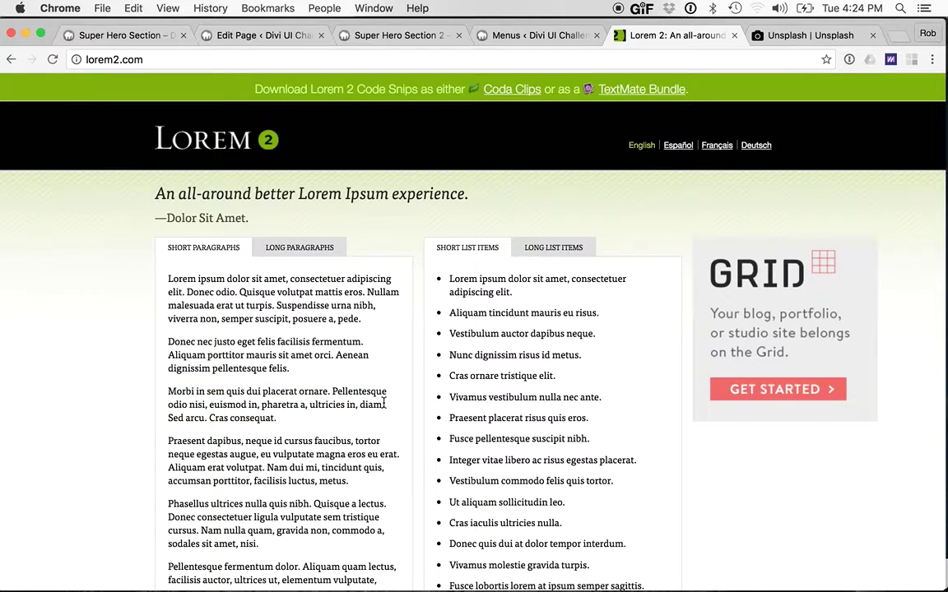
{"action": "left_click_drag", "start_coordinate": [383, 404], "coordinate": [164, 392]}
{"action": "key", "text": "super+c"}
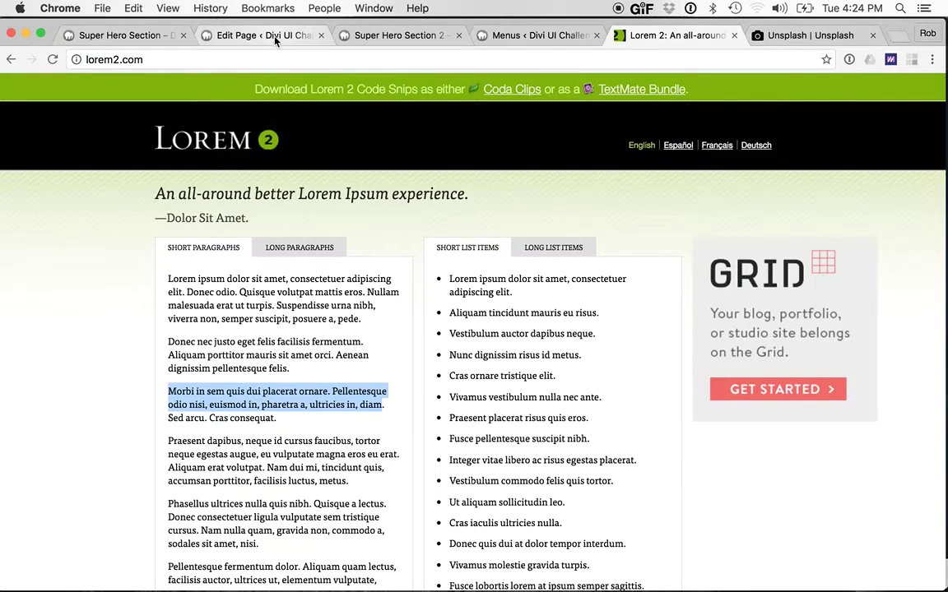
{"action": "left_click", "coordinate": [247, 34]}
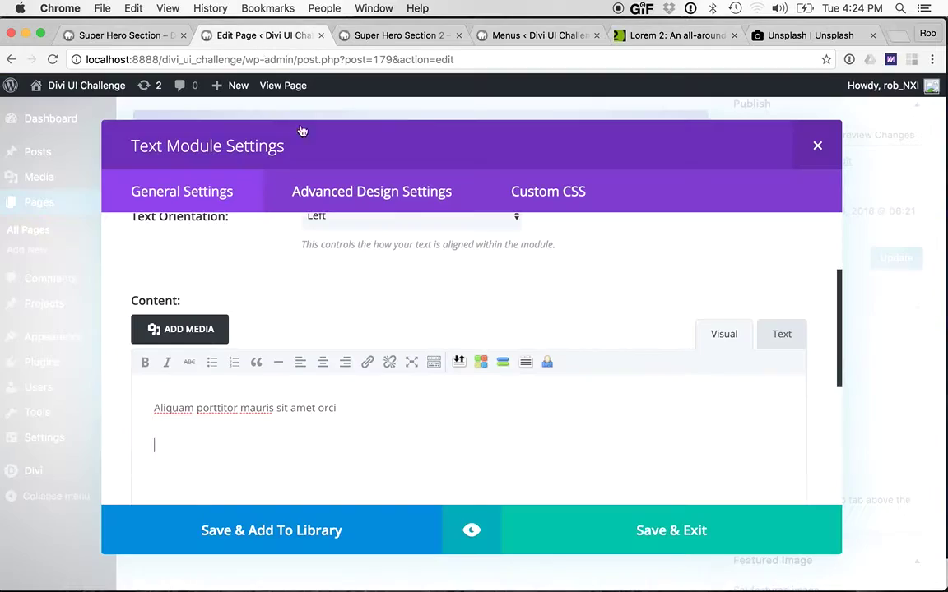
{"action": "scroll", "coordinate": [356, 283], "scroll_direction": "down", "scroll_amount": 2}
{"action": "key", "text": "super+v"}
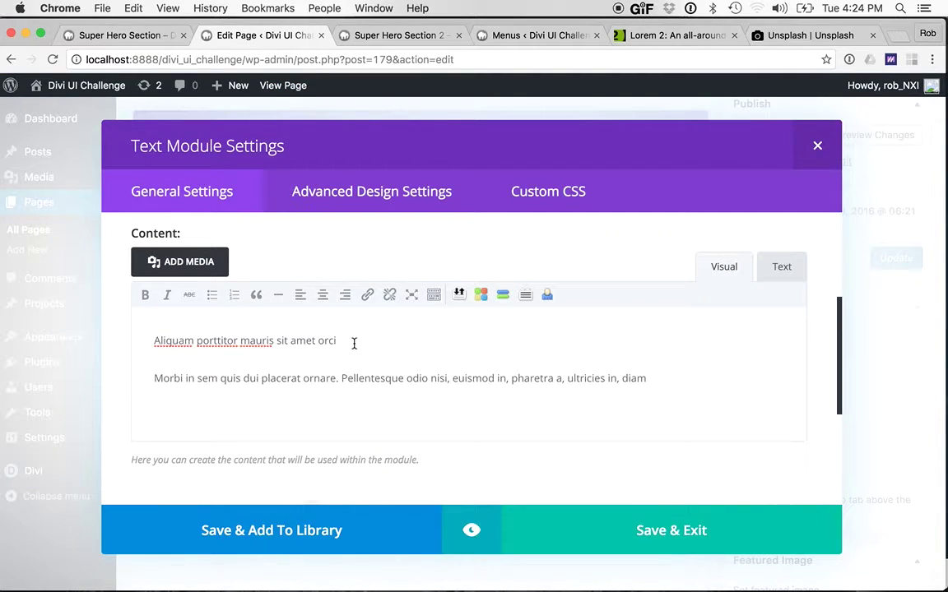
Step: End the second content paragraph with a period and format the line "Aliquam porttitor mauris sit amet orci" as Heading 1
{"action": "type", "text": "."}
{"action": "left_click_drag", "start_coordinate": [359, 341], "coordinate": [131, 343]}
{"action": "left_click", "coordinate": [433, 295]}
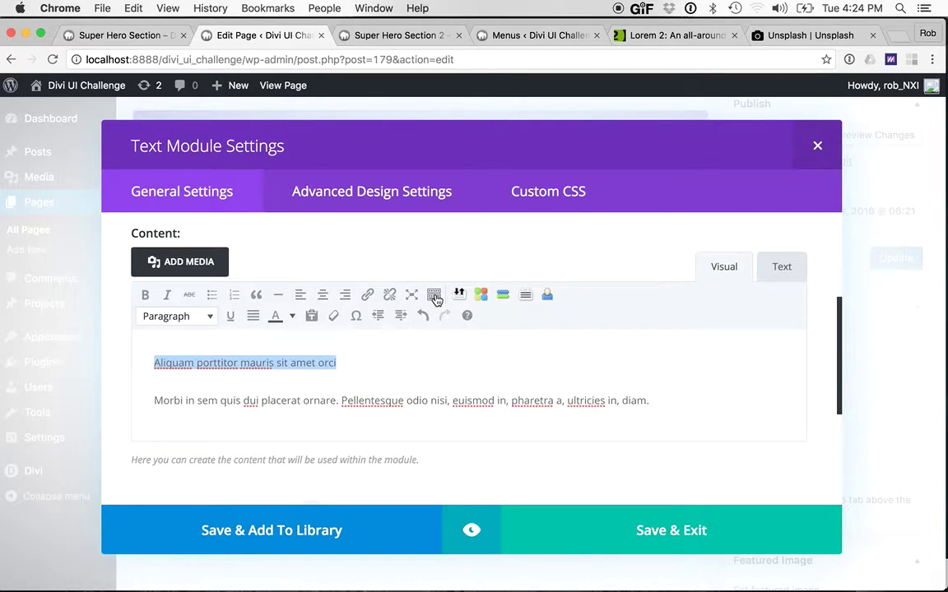
{"action": "left_click", "coordinate": [205, 317]}
{"action": "left_click", "coordinate": [227, 363]}
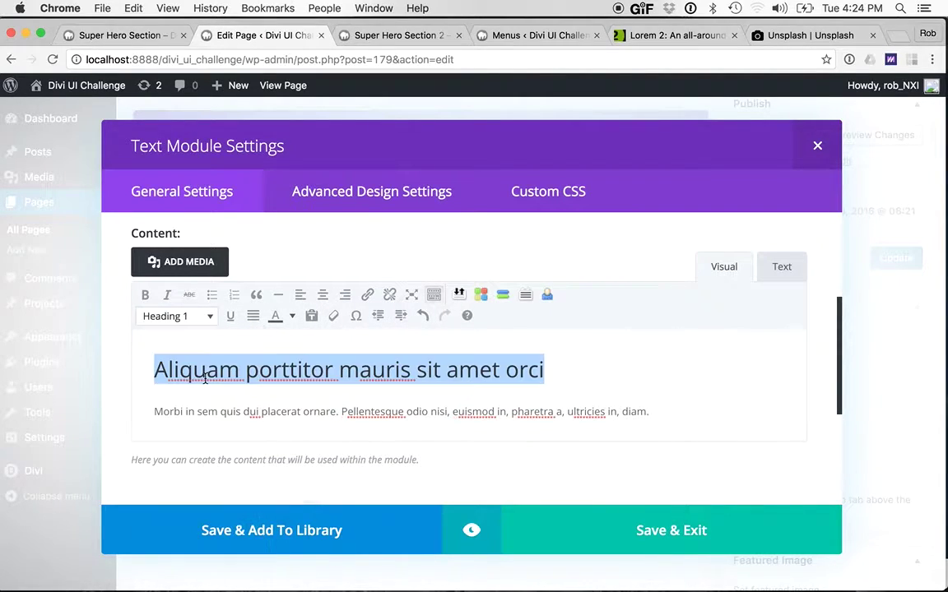
Step: Set the text module's Header Font to Montserrat in the advanced design settings
{"action": "scroll", "coordinate": [254, 409], "scroll_direction": "down", "scroll_amount": 2}
{"action": "scroll", "coordinate": [255, 409], "scroll_direction": "down", "scroll_amount": 2}
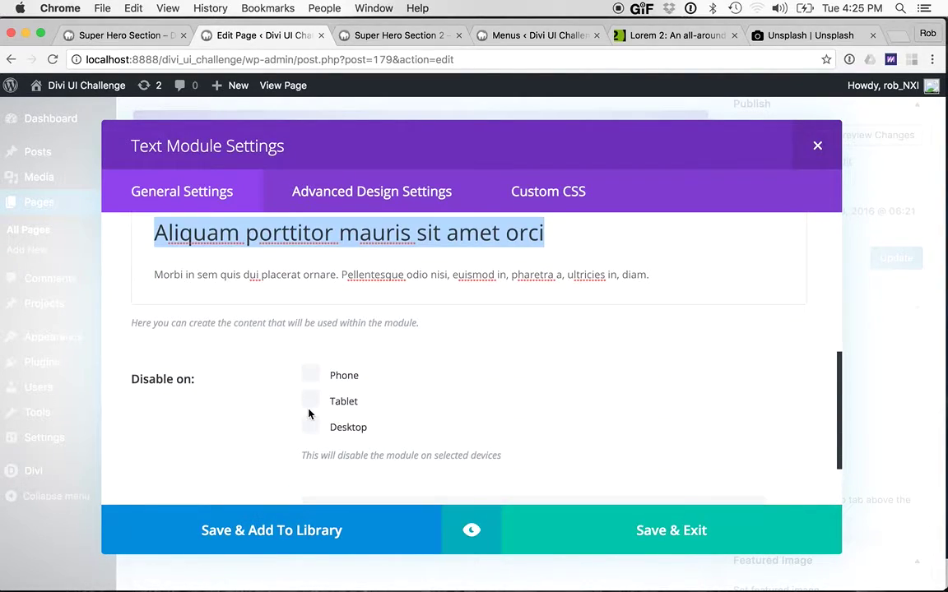
{"action": "scroll", "coordinate": [297, 398], "scroll_direction": "up", "scroll_amount": 5}
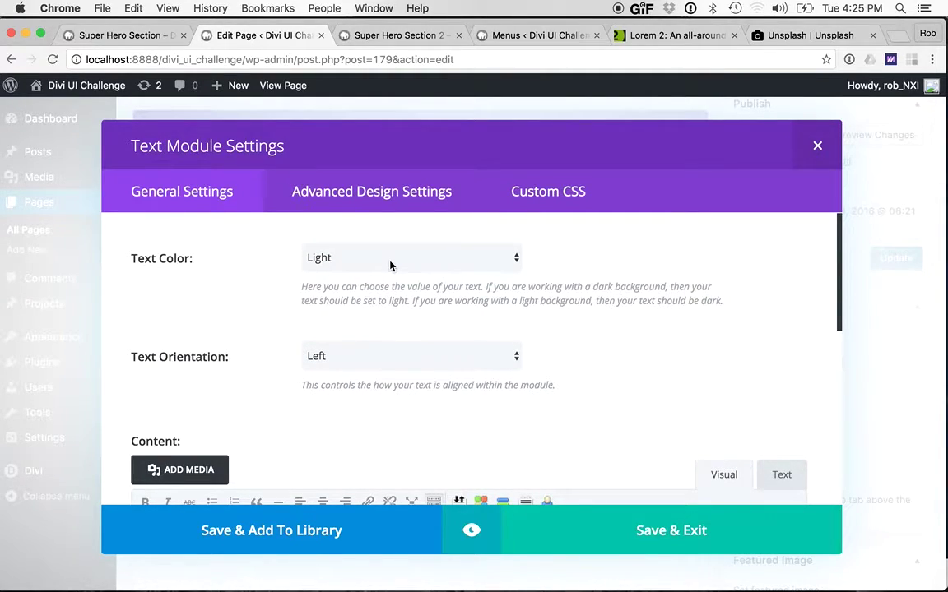
{"action": "left_click", "coordinate": [369, 206]}
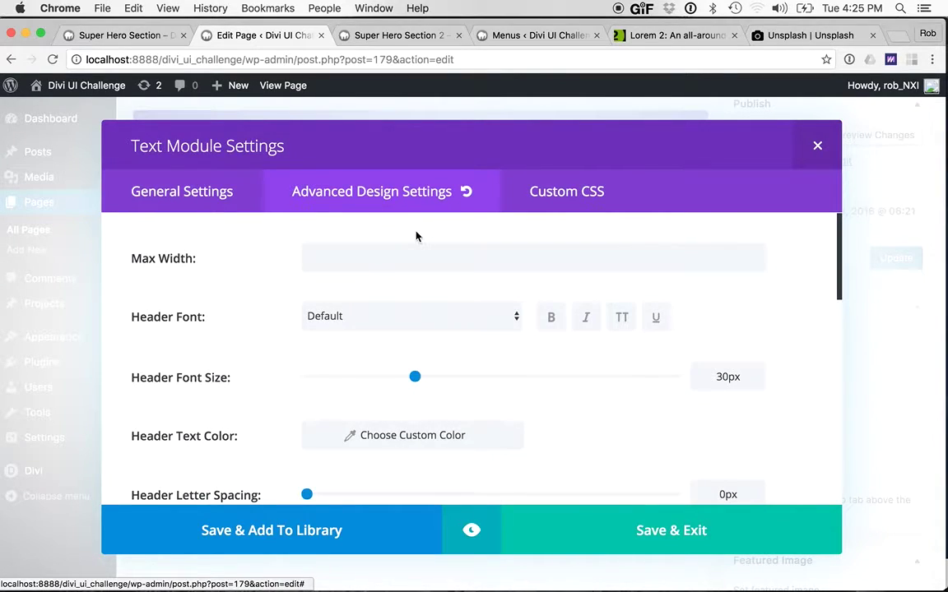
{"action": "scroll", "coordinate": [506, 326], "scroll_direction": "down", "scroll_amount": 1}
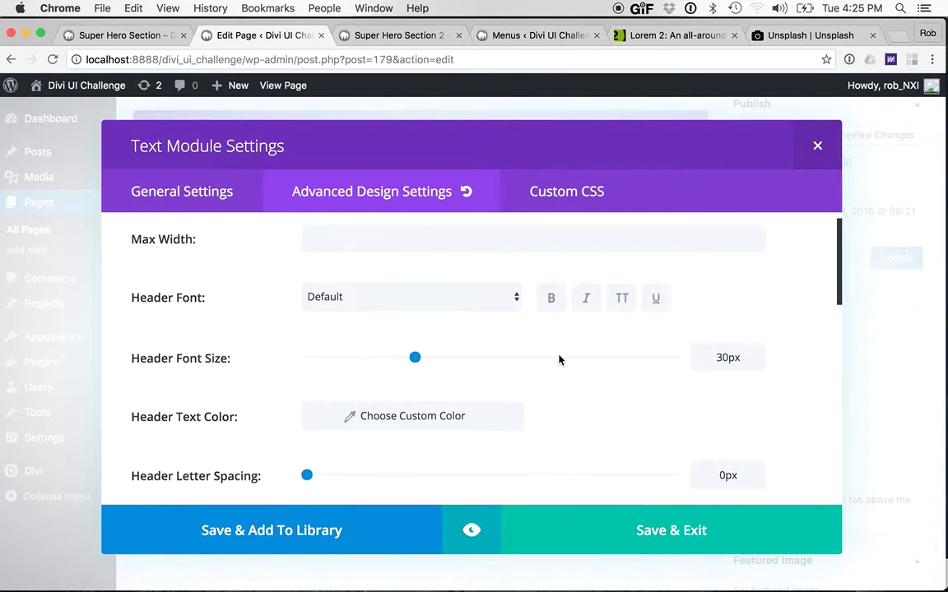
{"action": "left_click", "coordinate": [466, 299]}
{"action": "scroll", "coordinate": [419, 374], "scroll_direction": "down", "scroll_amount": 10}
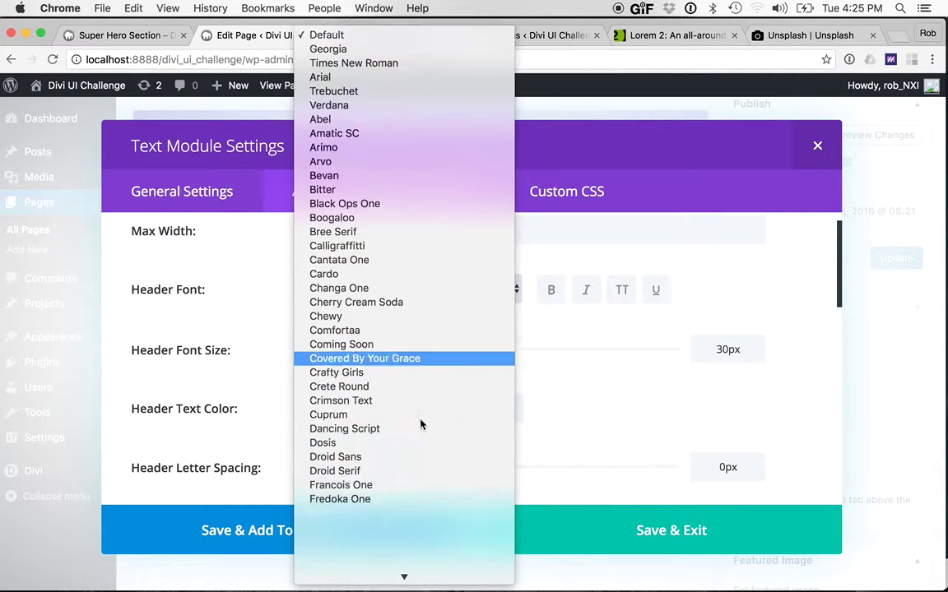
{"action": "scroll", "coordinate": [419, 425], "scroll_direction": "down", "scroll_amount": 5}
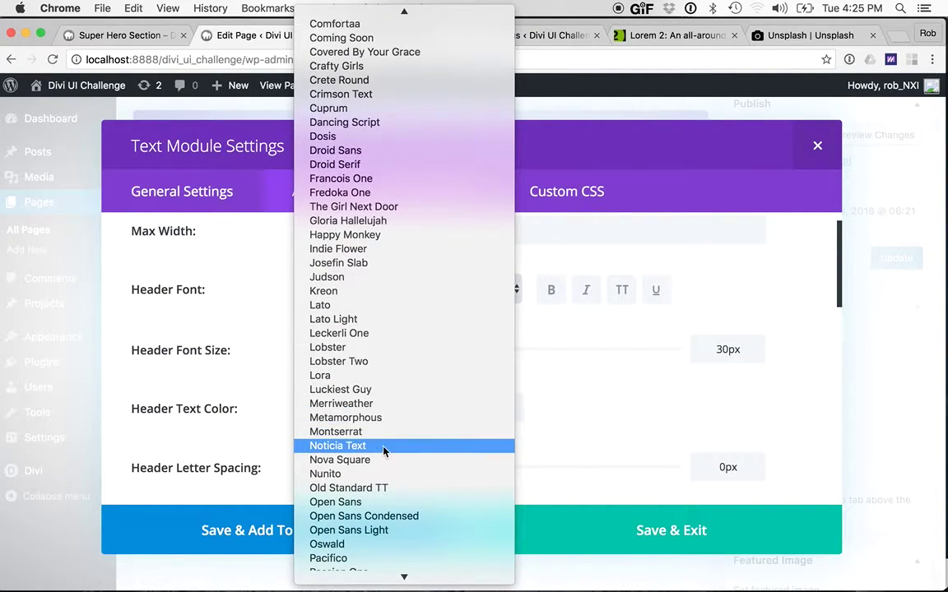
{"action": "left_click", "coordinate": [368, 434]}
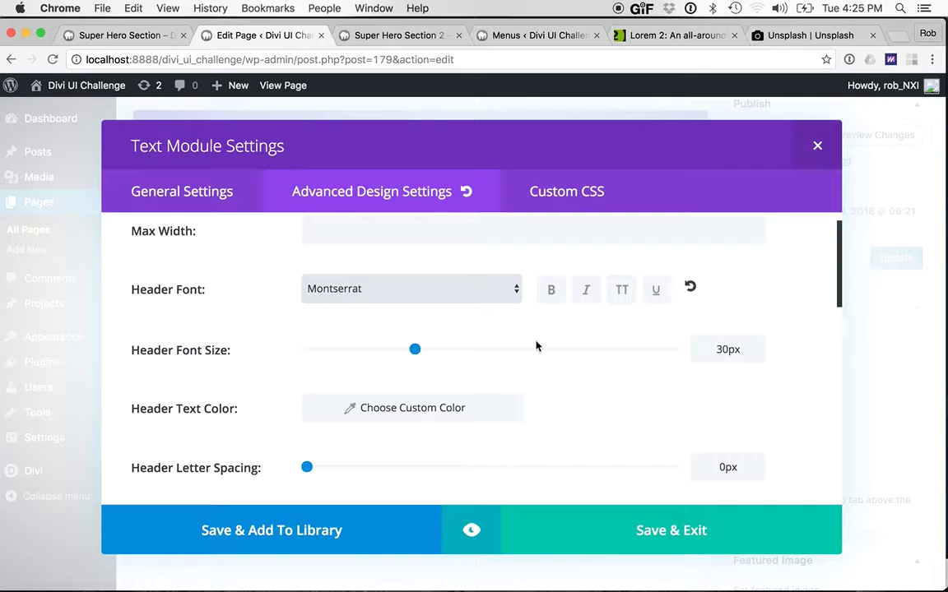
Step: Make the header font bold and uppercase, and set the Header Font Size to 54
{"action": "left_click", "coordinate": [549, 299]}
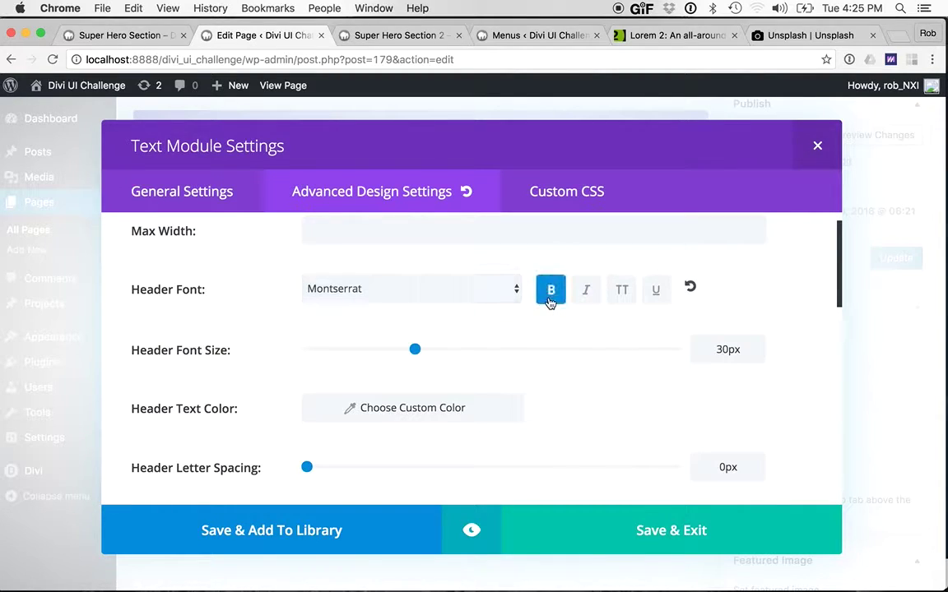
{"action": "left_click", "coordinate": [625, 298]}
{"action": "double_click", "coordinate": [724, 349]}
{"action": "type", "text": "54"}
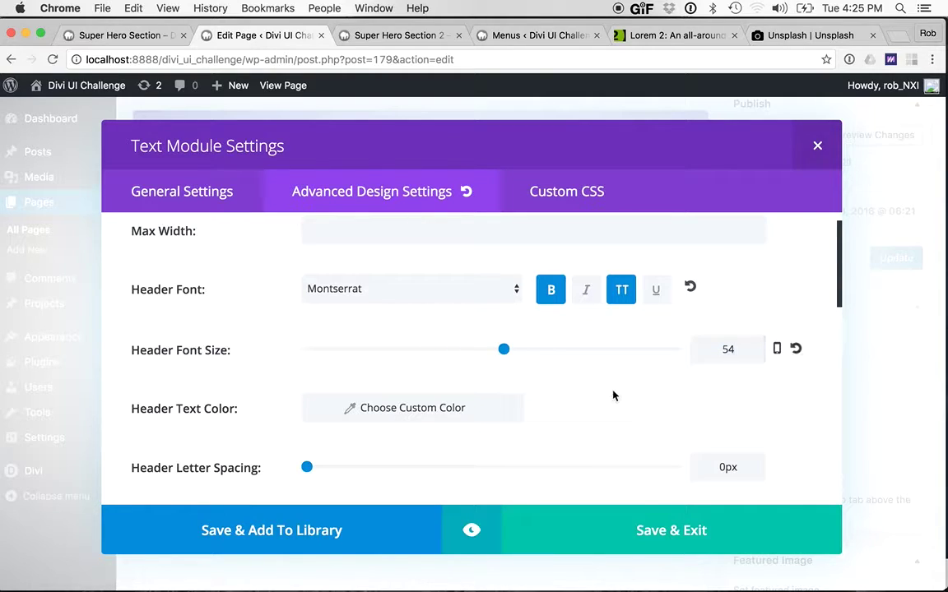
{"action": "scroll", "coordinate": [677, 407], "scroll_direction": "down", "scroll_amount": 1}
{"action": "scroll", "coordinate": [677, 403], "scroll_direction": "down", "scroll_amount": 1}
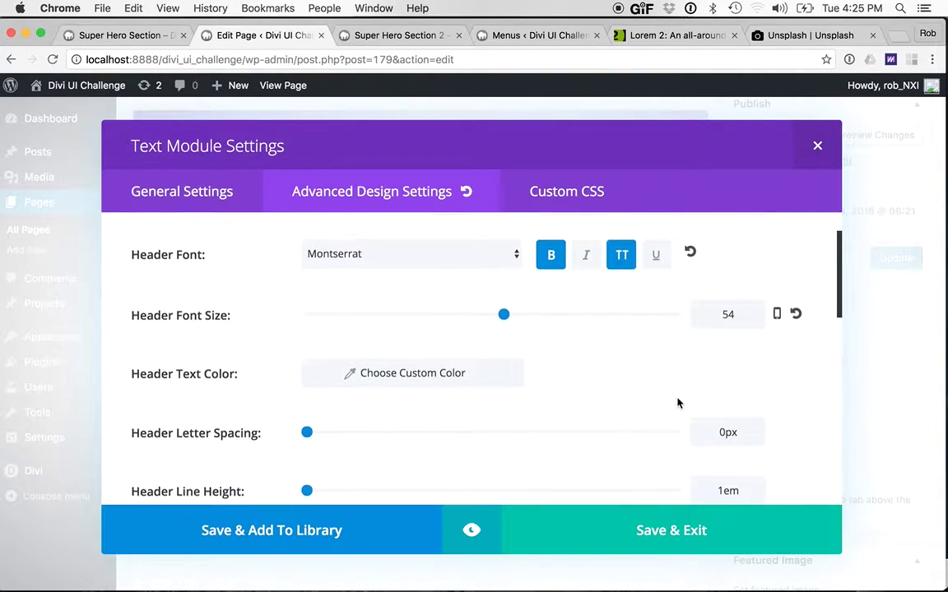
{"action": "scroll", "coordinate": [456, 349], "scroll_direction": "down", "scroll_amount": 1}
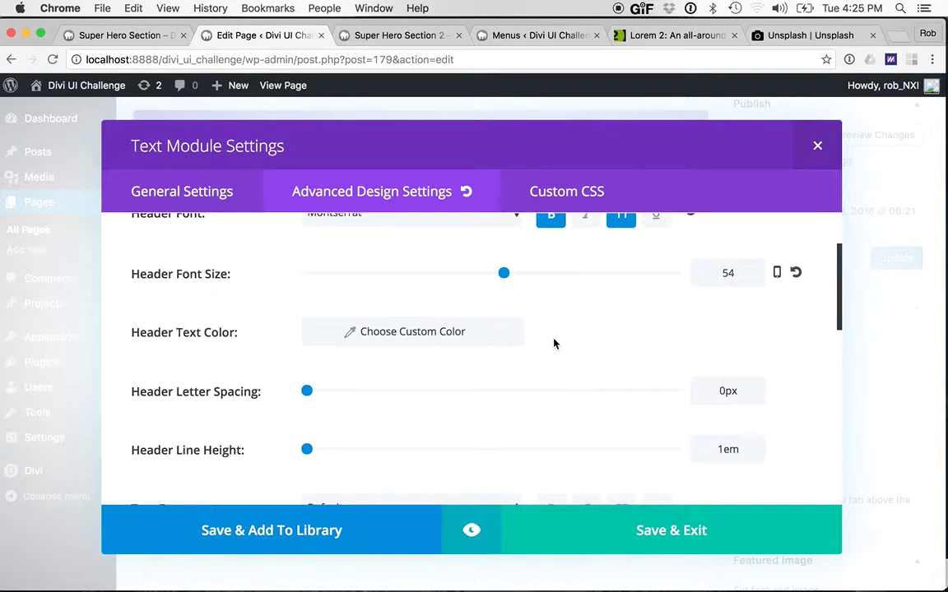
{"action": "scroll", "coordinate": [554, 344], "scroll_direction": "down", "scroll_amount": 1}
{"action": "left_click", "coordinate": [196, 205]}
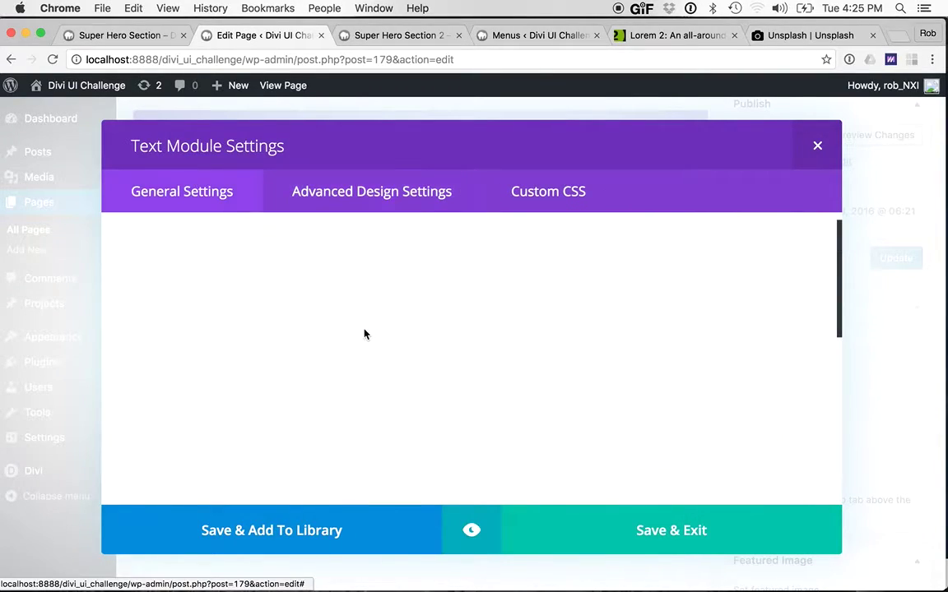
{"action": "left_click", "coordinate": [362, 198]}
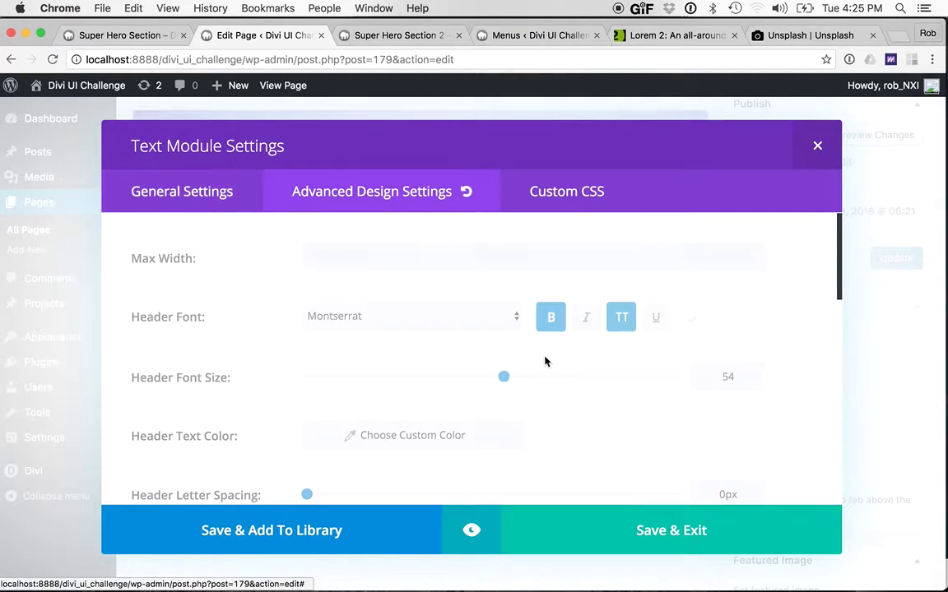
Step: Set the text module's Text Font to Lato Light
{"action": "scroll", "coordinate": [545, 360], "scroll_direction": "down", "scroll_amount": 5}
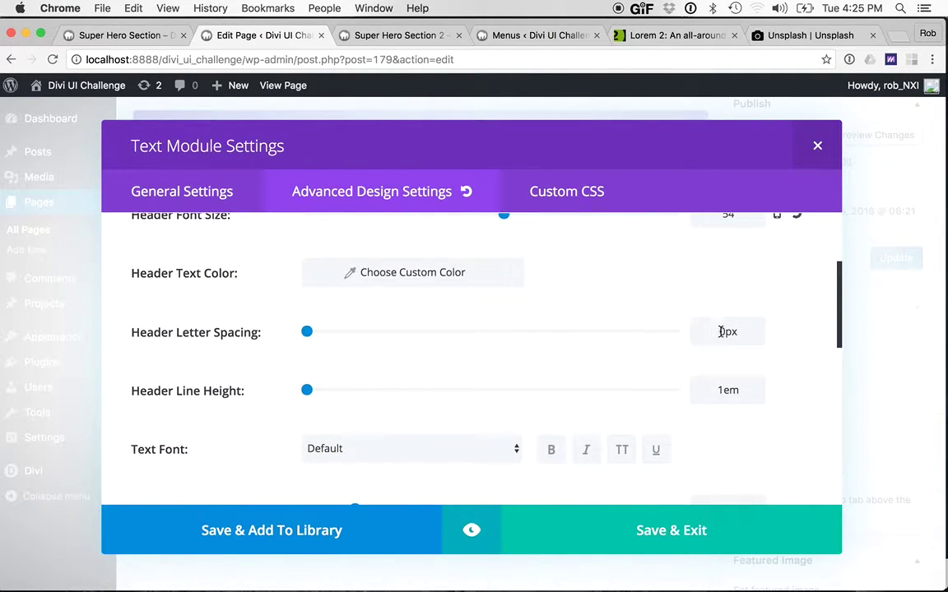
{"action": "scroll", "coordinate": [651, 353], "scroll_direction": "down", "scroll_amount": 2}
{"action": "scroll", "coordinate": [763, 389], "scroll_direction": "down", "scroll_amount": 2}
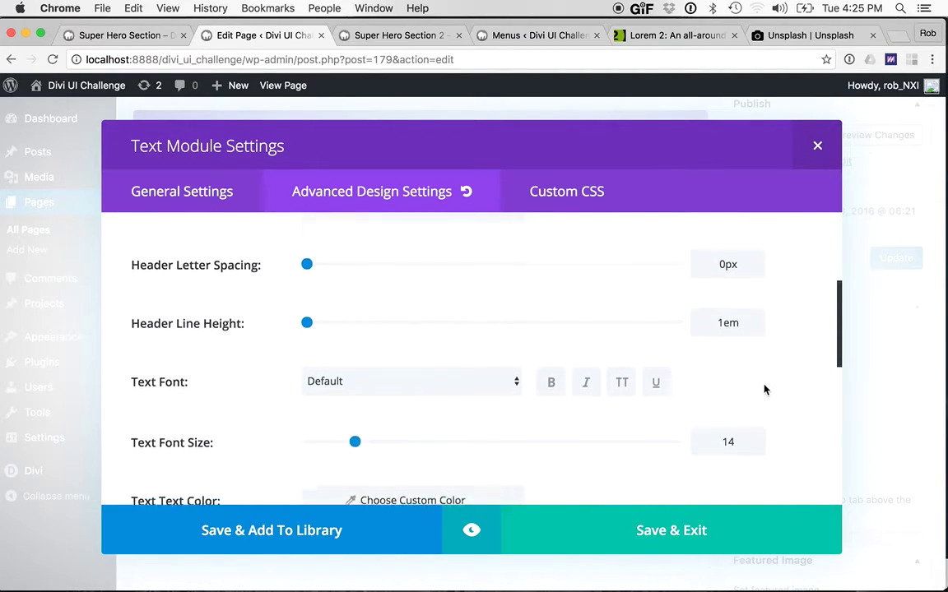
{"action": "left_click", "coordinate": [459, 351]}
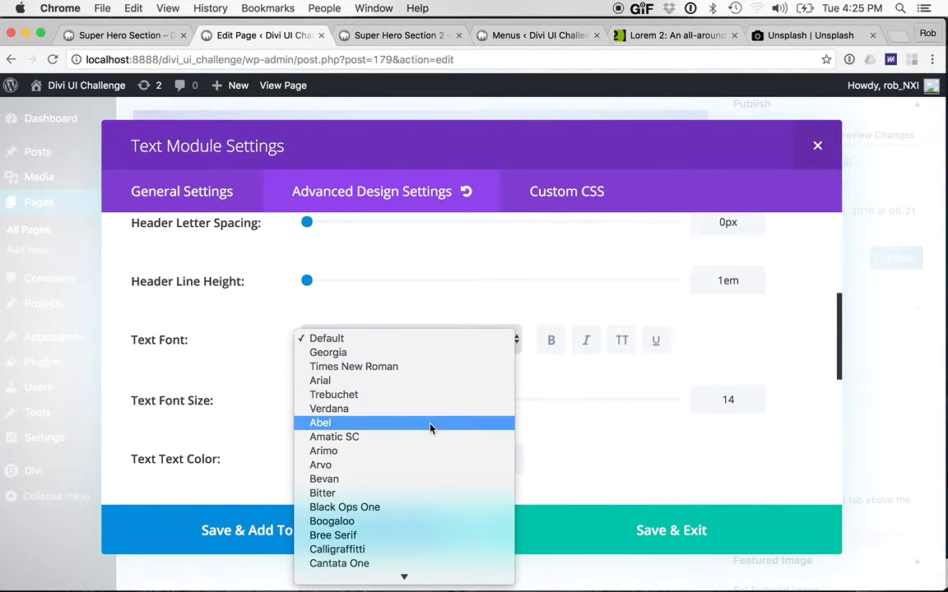
{"action": "scroll", "coordinate": [430, 387], "scroll_direction": "down", "scroll_amount": 3}
{"action": "scroll", "coordinate": [431, 429], "scroll_direction": "down", "scroll_amount": 10}
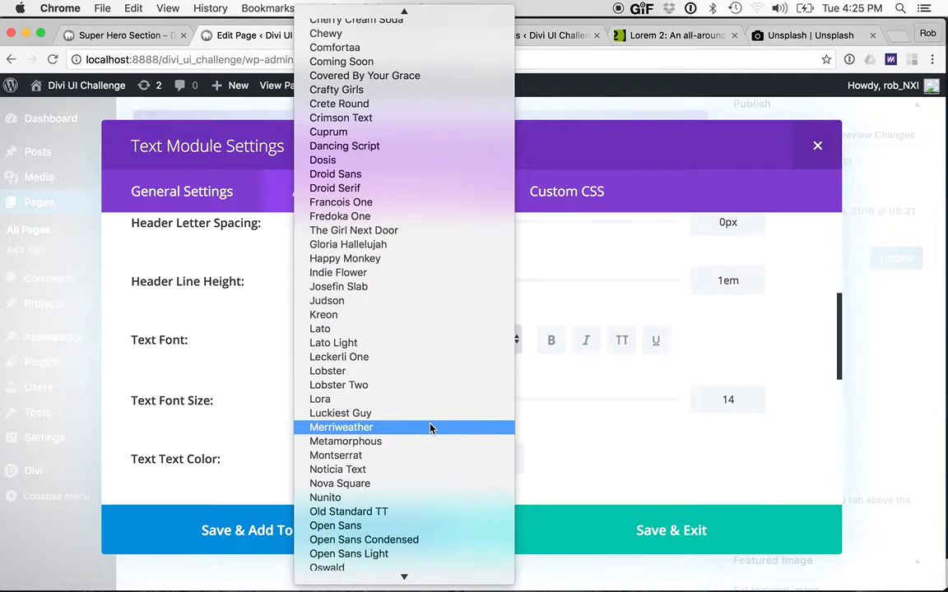
{"action": "left_click", "coordinate": [323, 304]}
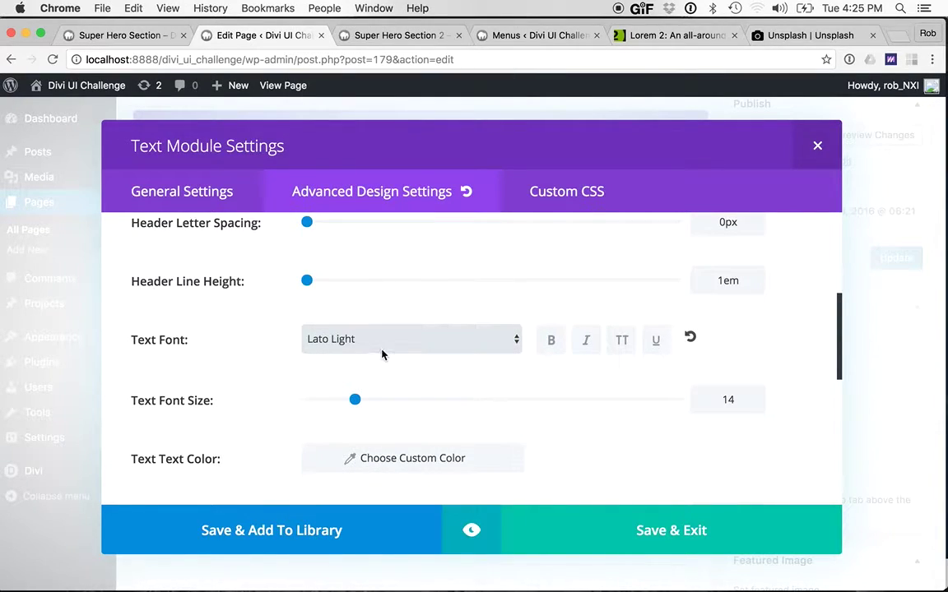
Step: Set the Text Font Size to 18
{"action": "scroll", "coordinate": [287, 334], "scroll_direction": "down", "scroll_amount": 1}
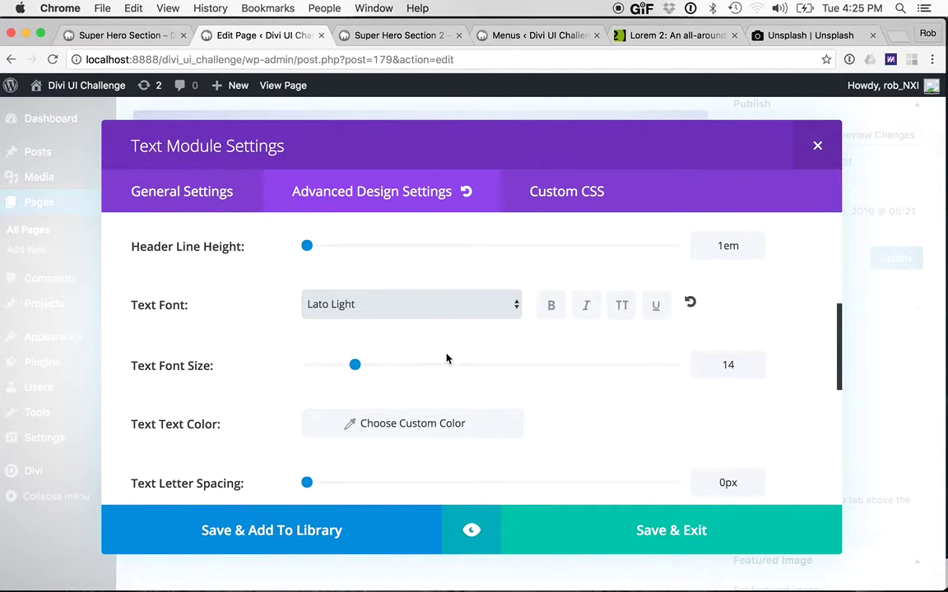
{"action": "scroll", "coordinate": [555, 309], "scroll_direction": "down", "scroll_amount": 1}
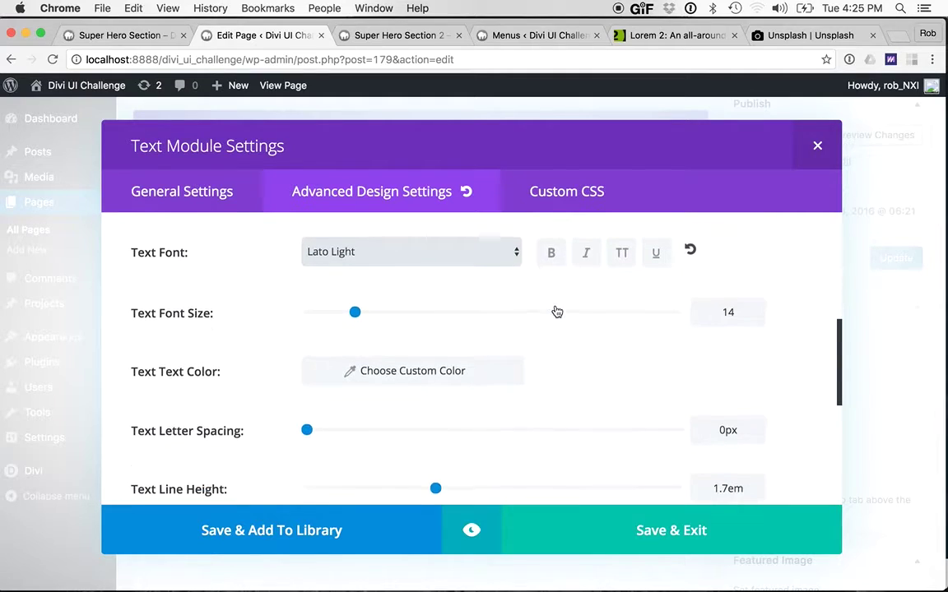
{"action": "left_click", "coordinate": [729, 312]}
{"action": "key", "text": "BackSpace"}
{"action": "key", "text": "BackSpace"}
{"action": "type", "text": "18"}
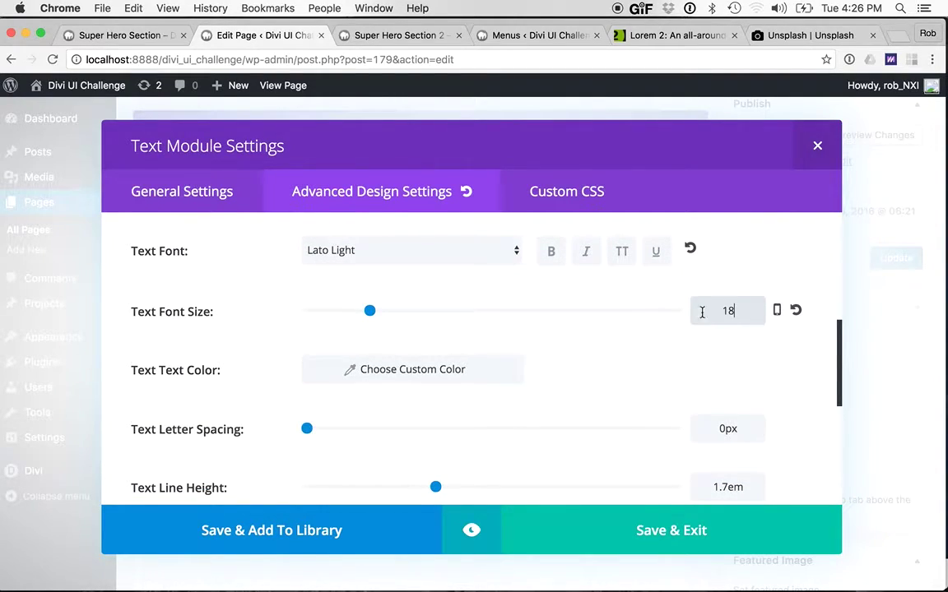
Step: Copy the Light Blue hex code 7c95b2 from the TextEdit color notes and apply it as the module's Text Text Color
{"action": "scroll", "coordinate": [508, 332], "scroll_direction": "down", "scroll_amount": 1}
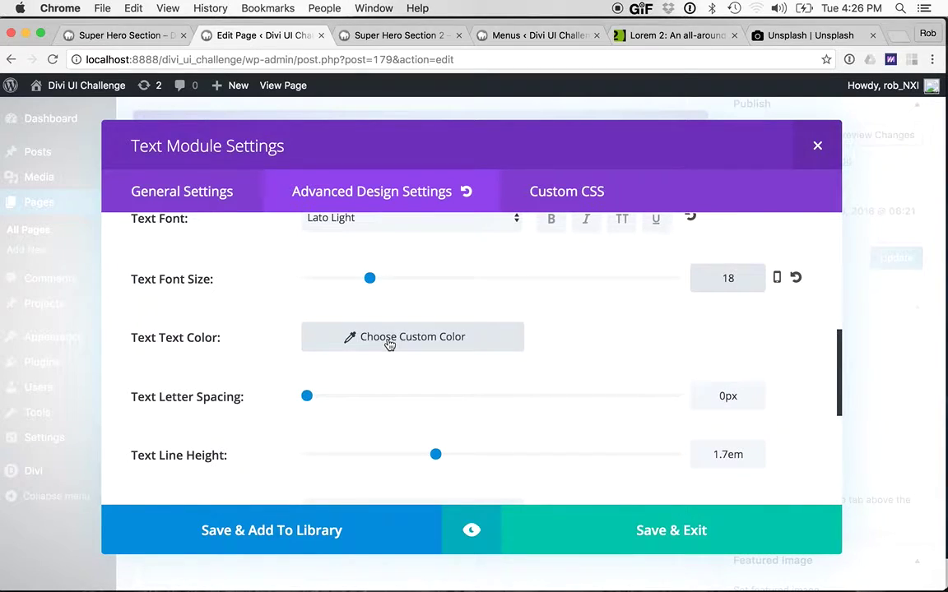
{"action": "key", "text": "super+Tab"}
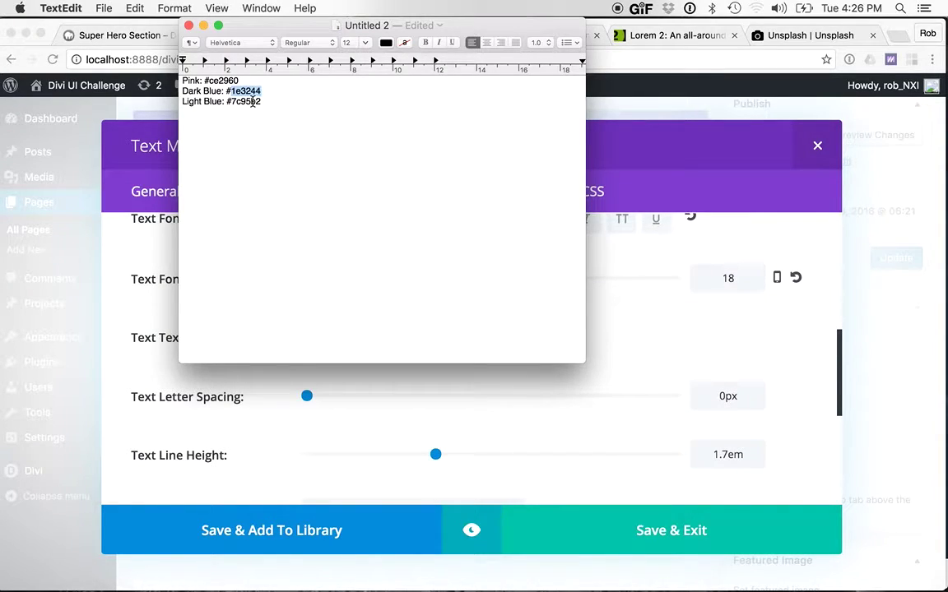
{"action": "double_click", "coordinate": [252, 101]}
{"action": "key", "text": "super+c"}
{"action": "left_click", "coordinate": [616, 318]}
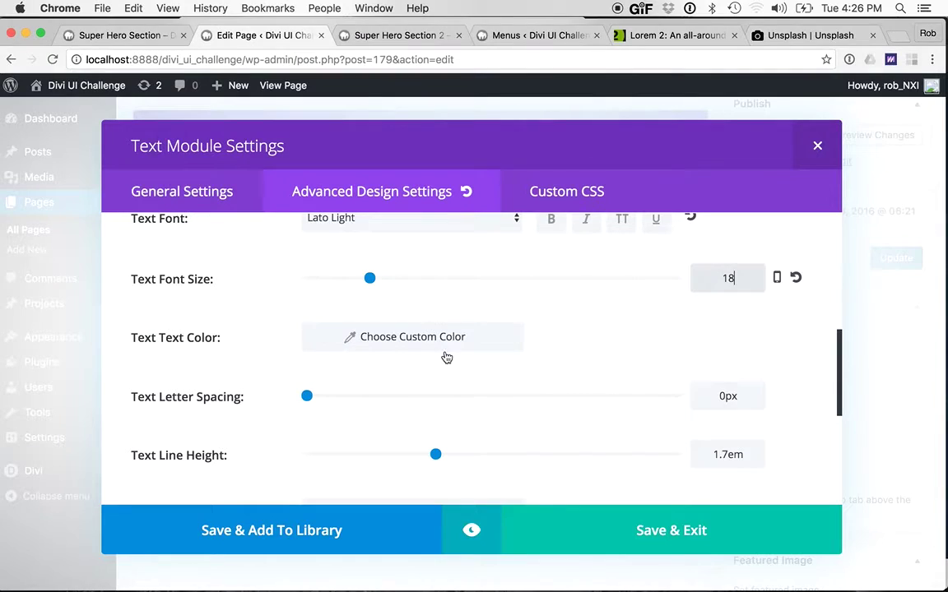
{"action": "left_click", "coordinate": [424, 352]}
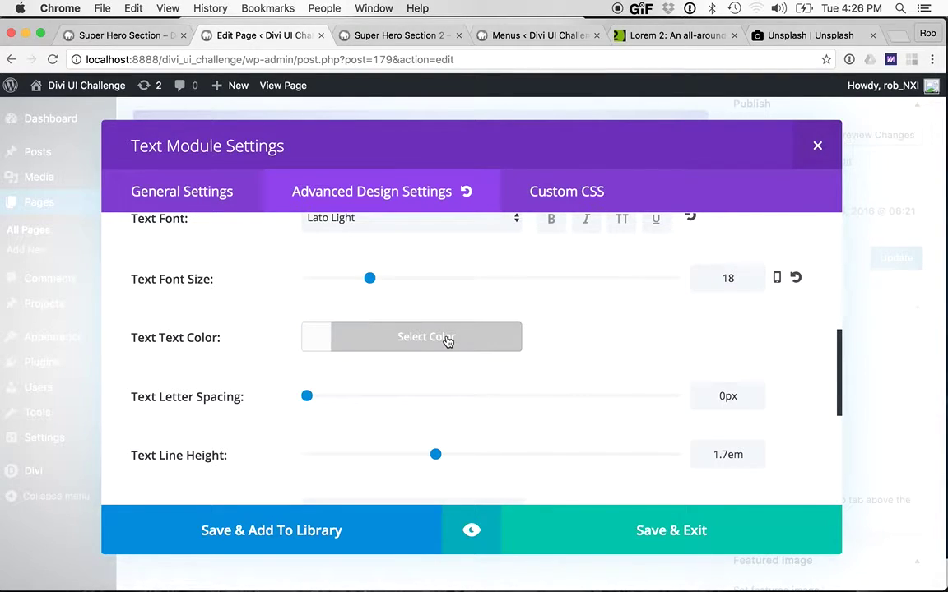
{"action": "left_click", "coordinate": [446, 341]}
{"action": "left_click", "coordinate": [556, 337]}
{"action": "key", "text": "super+v"}
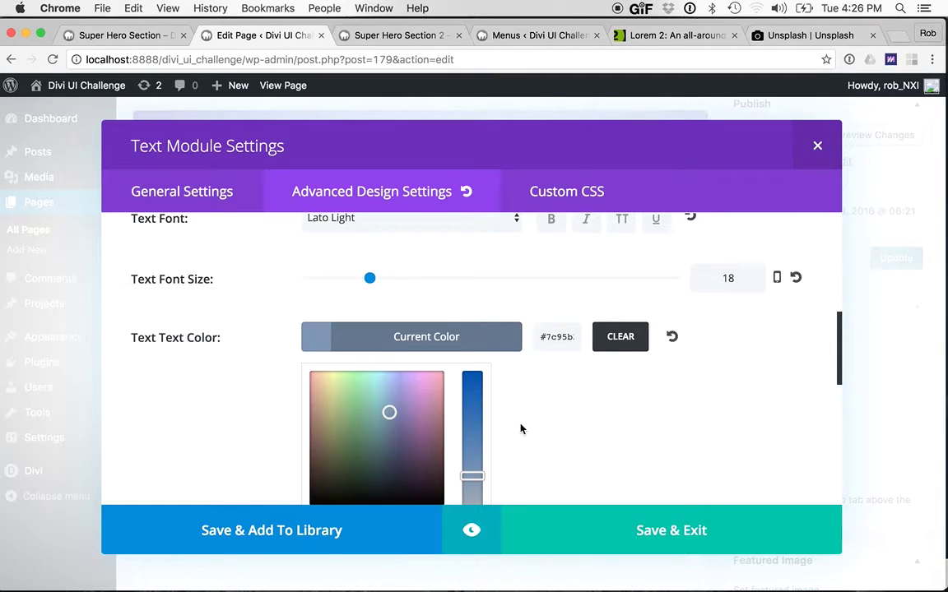
Step: Save the text module's settings and return to the page layout
{"action": "scroll", "coordinate": [520, 427], "scroll_direction": "down", "scroll_amount": 5}
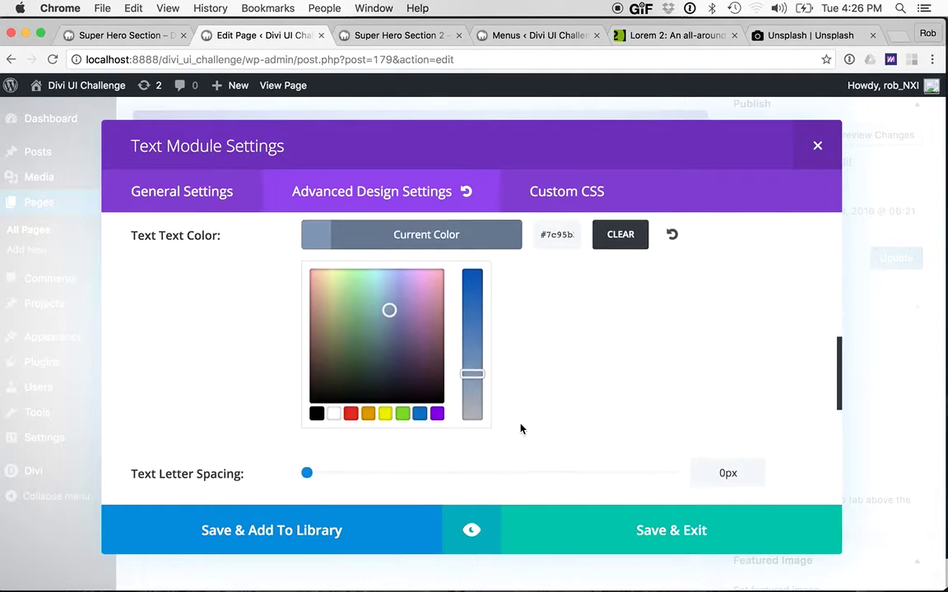
{"action": "scroll", "coordinate": [629, 410], "scroll_direction": "down", "scroll_amount": 1}
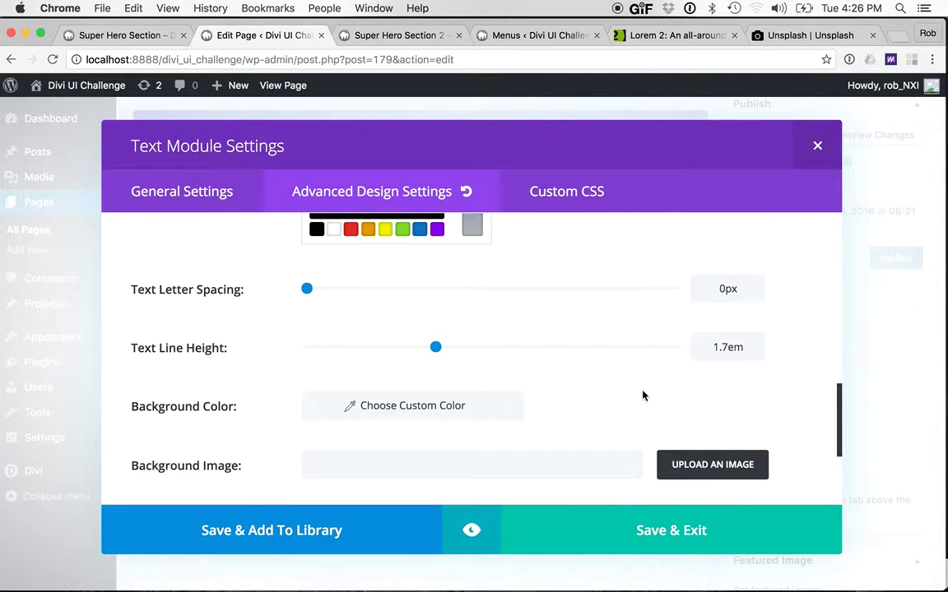
{"action": "scroll", "coordinate": [643, 396], "scroll_direction": "down", "scroll_amount": 2}
{"action": "scroll", "coordinate": [502, 390], "scroll_direction": "down", "scroll_amount": 1}
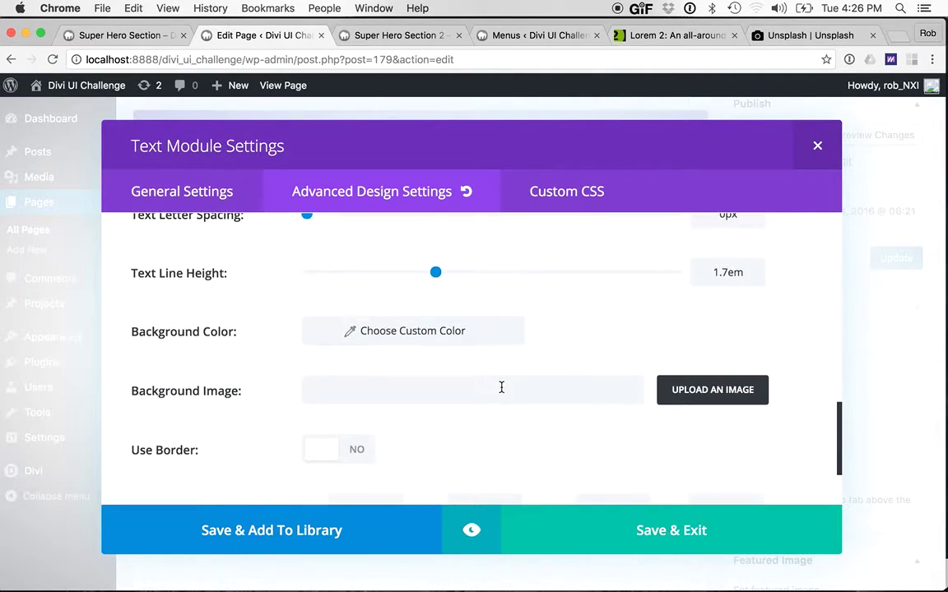
{"action": "left_click", "coordinate": [677, 528]}
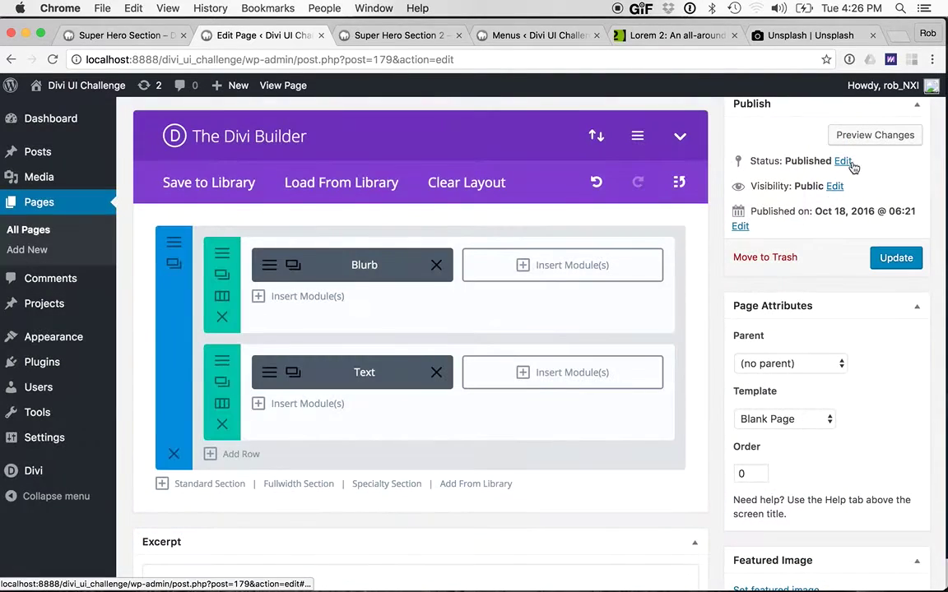
Step: Preview the page changes and compare the headline with the one on the original Super Hero Section page
{"action": "left_click", "coordinate": [875, 135]}
{"action": "left_click", "coordinate": [362, 33]}
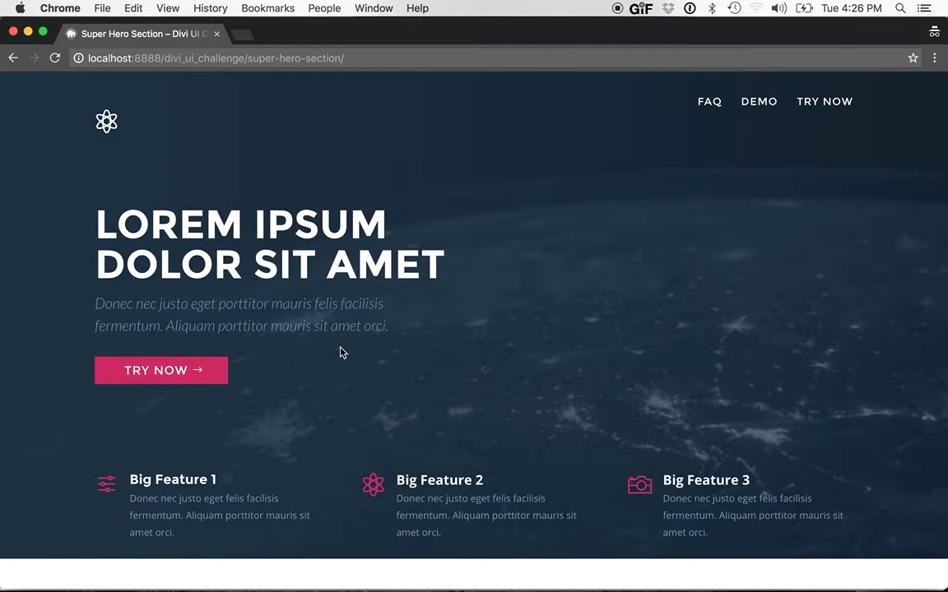
{"action": "left_click_drag", "start_coordinate": [452, 273], "coordinate": [130, 236]}
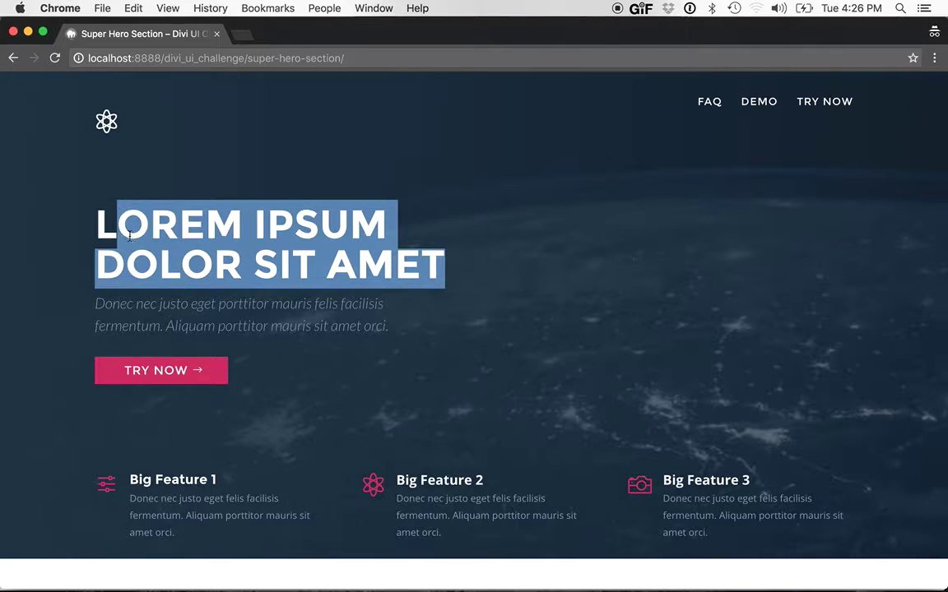
{"action": "left_click", "coordinate": [415, 313]}
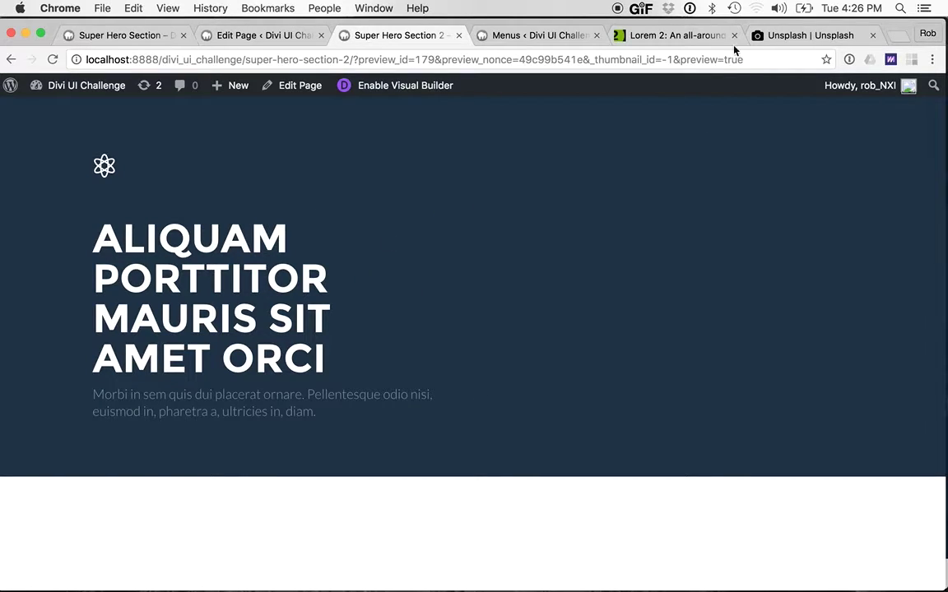
Step: Replace the text module's headline with "Lorem ipsum dolor sit amet" copied from the Lorem 2 page, and save the module
{"action": "left_click", "coordinate": [660, 35]}
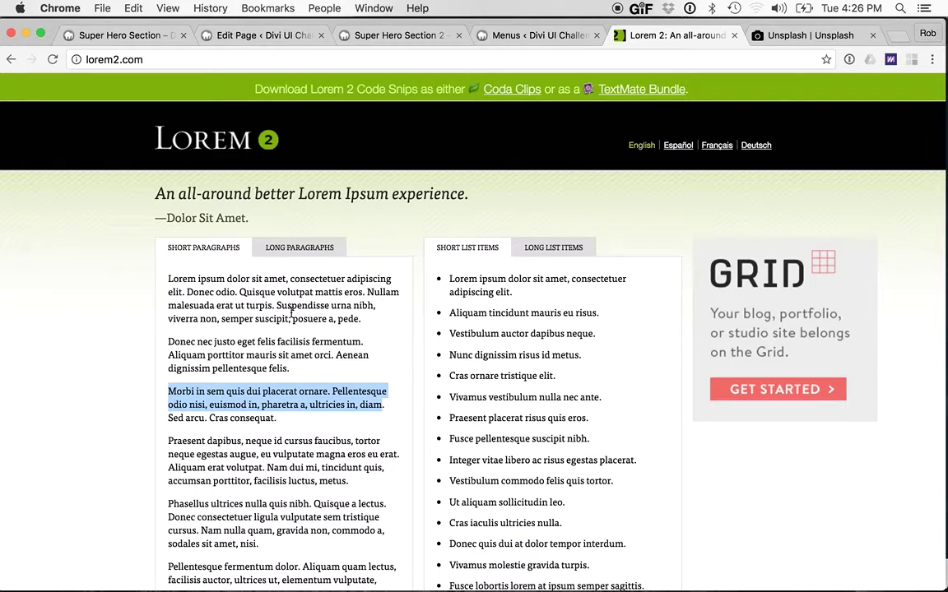
{"action": "left_click_drag", "start_coordinate": [287, 279], "coordinate": [166, 280]}
{"action": "key", "text": "super+c"}
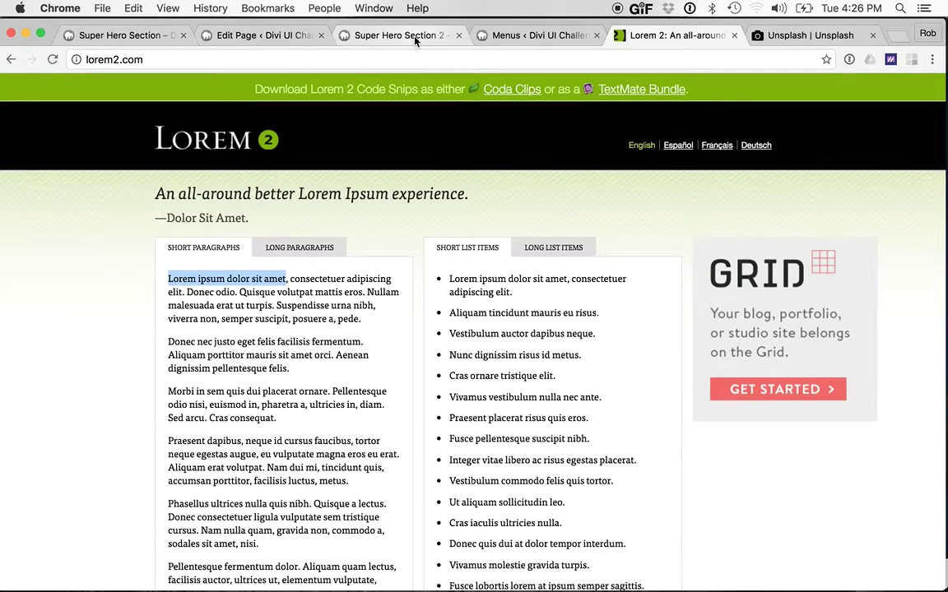
{"action": "left_click", "coordinate": [255, 35]}
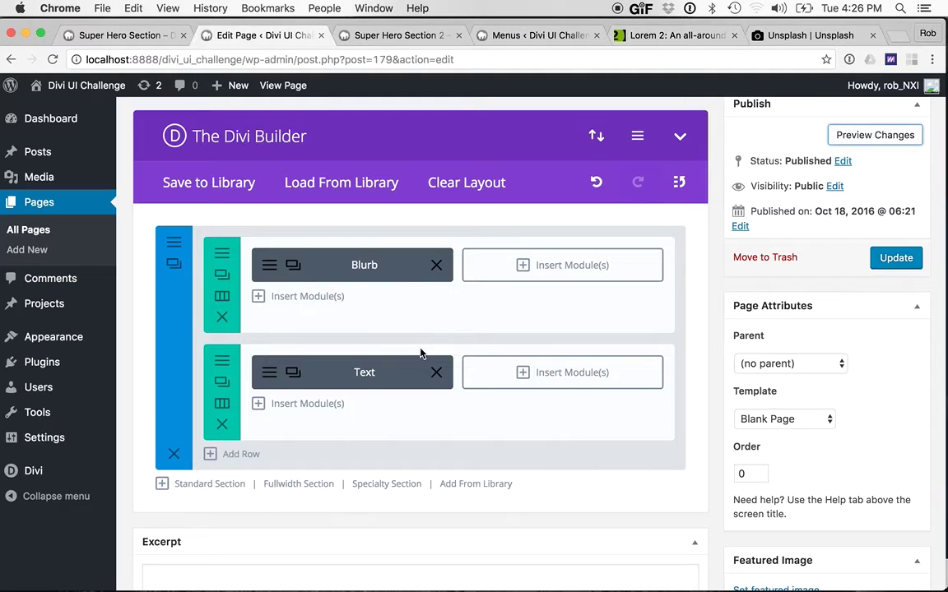
{"action": "left_click", "coordinate": [449, 382]}
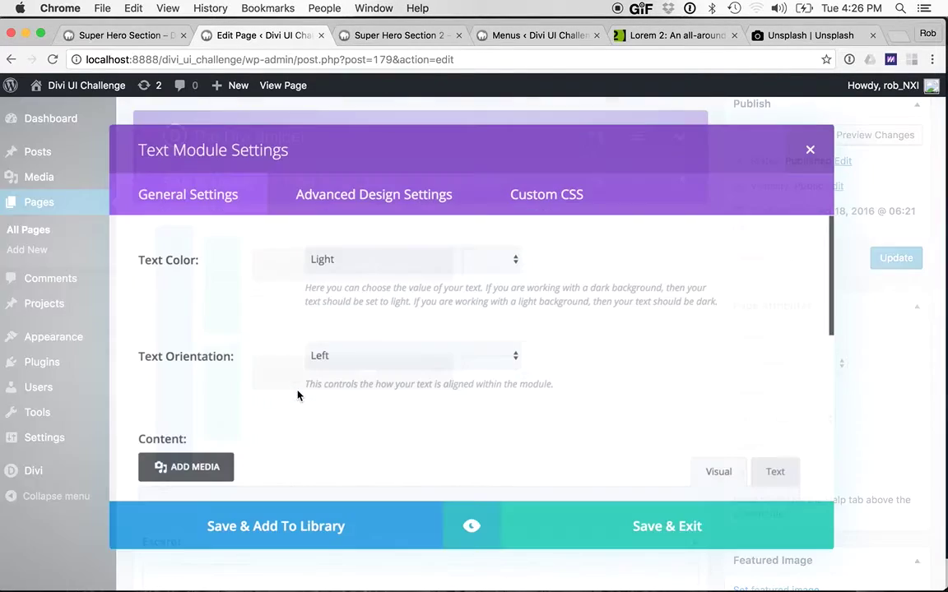
{"action": "scroll", "coordinate": [576, 345], "scroll_direction": "down", "scroll_amount": 3}
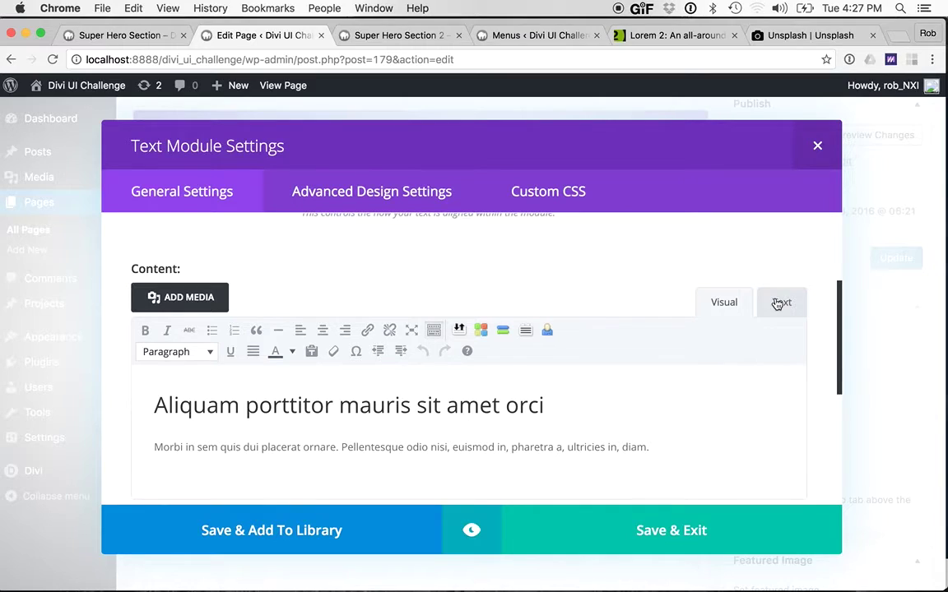
{"action": "left_click_drag", "start_coordinate": [545, 405], "coordinate": [143, 402]}
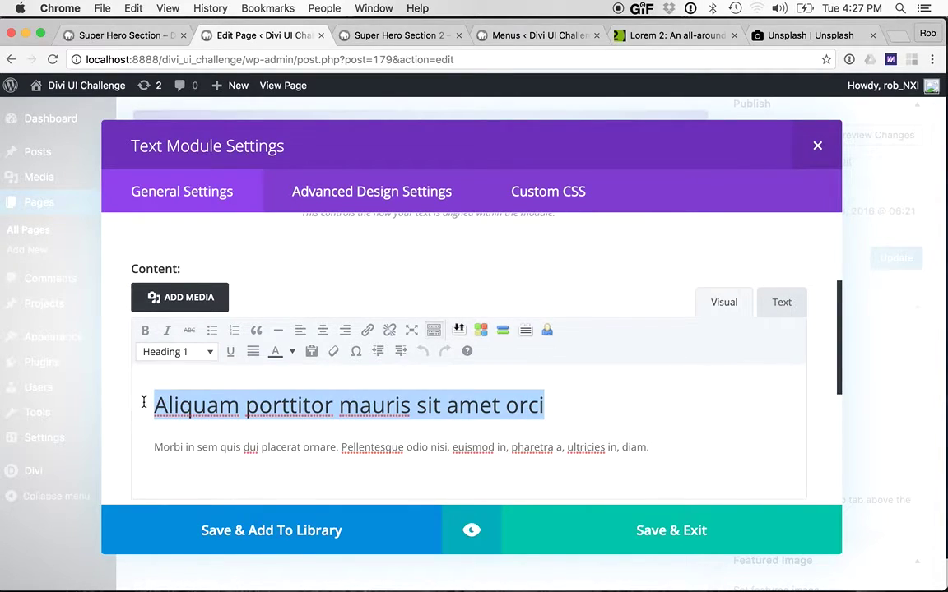
{"action": "key", "text": "super+v"}
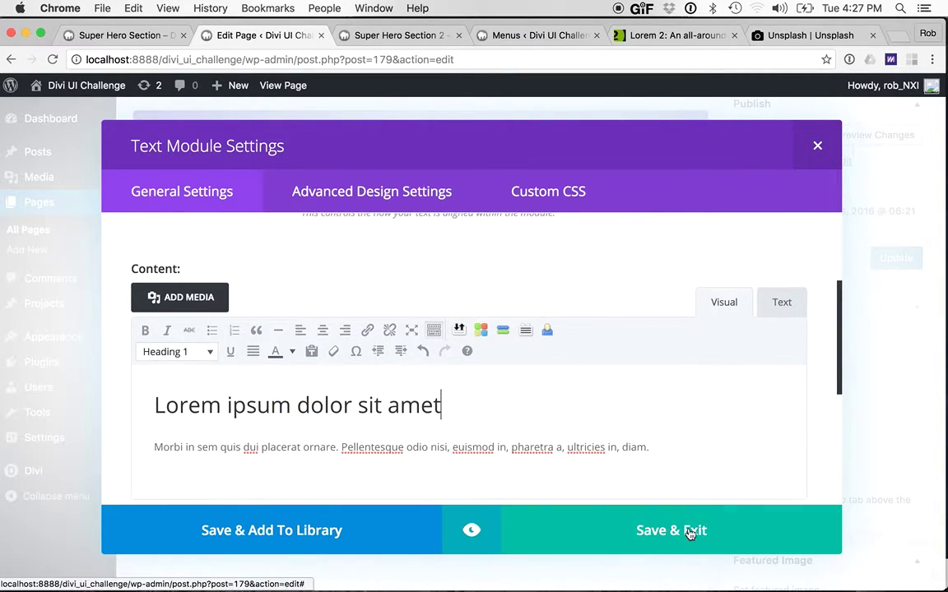
{"action": "left_click", "coordinate": [817, 146]}
Step: Preview the page changes and compare the new headline and paragraph with the original Super Hero Section page
{"action": "left_click", "coordinate": [879, 137]}
{"action": "left_click", "coordinate": [403, 35]}
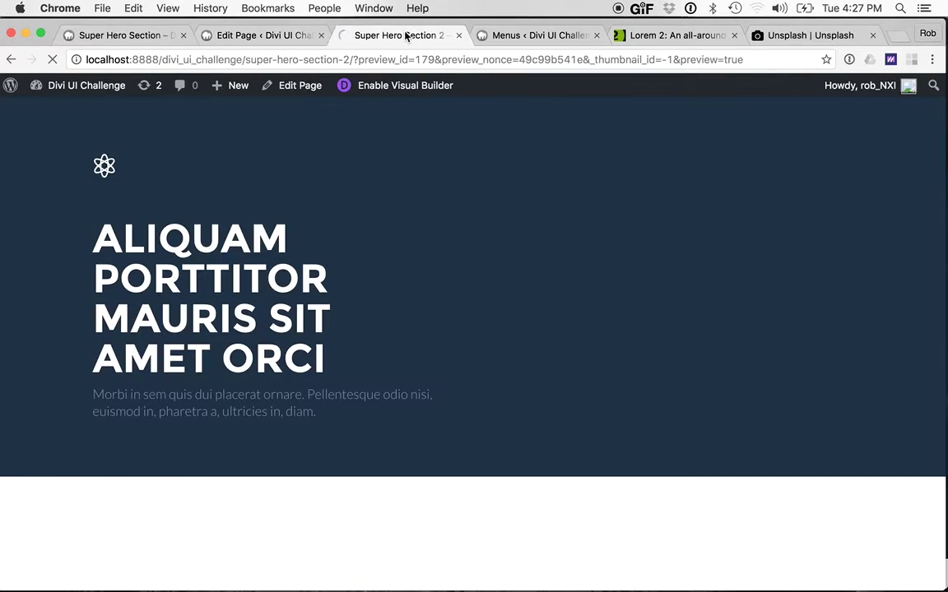
{"action": "key", "text": "super+grave"}
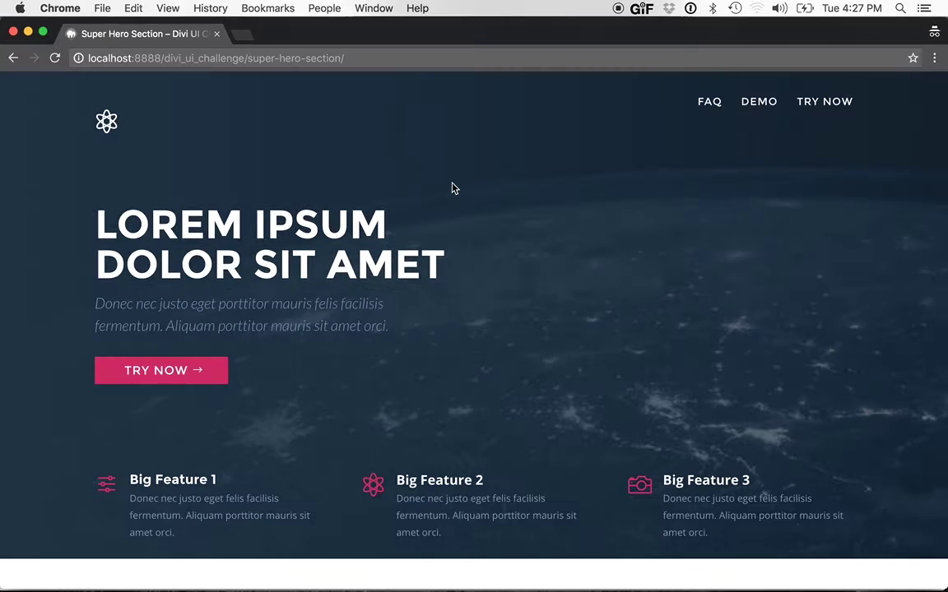
{"action": "key", "text": "super+grave"}
{"action": "key", "text": "super+grave"}
{"action": "key", "text": "super+grave"}
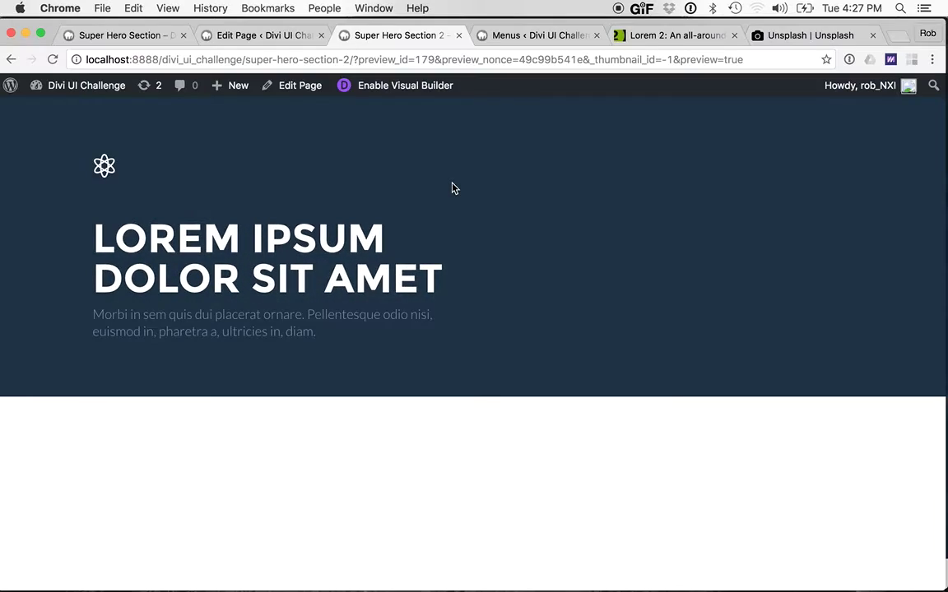
{"action": "key", "text": "super+grave"}
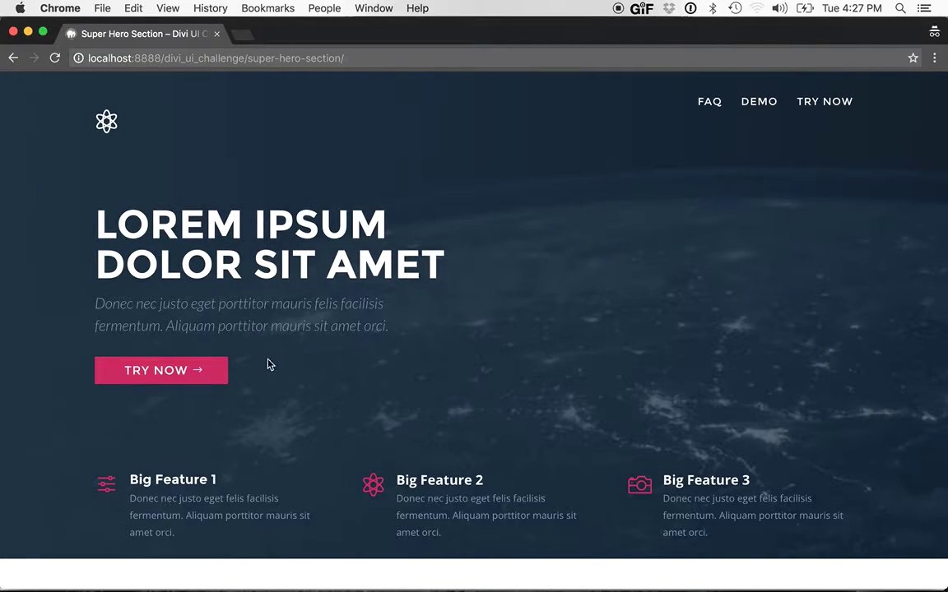
{"action": "key", "text": "super+grave"}
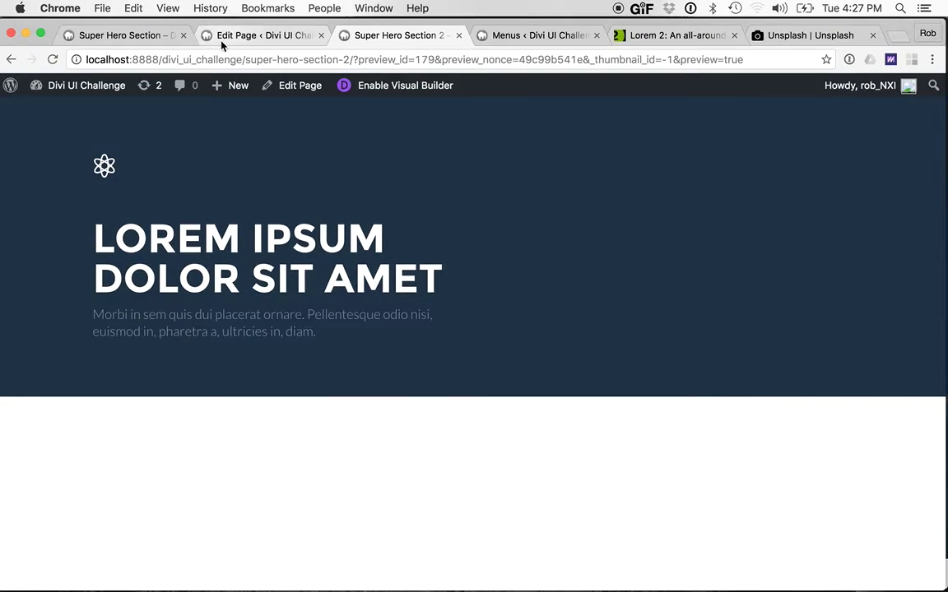
Step: Open the text module's settings and review the body text, background and spacing options in its advanced design settings
{"action": "left_click", "coordinate": [199, 36]}
{"action": "left_click", "coordinate": [290, 379]}
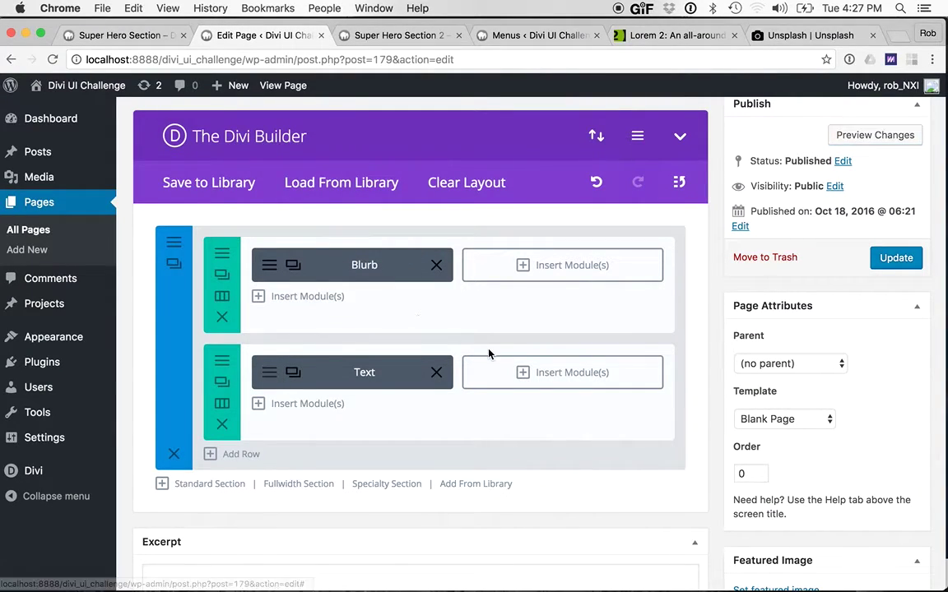
{"action": "scroll", "coordinate": [460, 409], "scroll_direction": "down", "scroll_amount": 2}
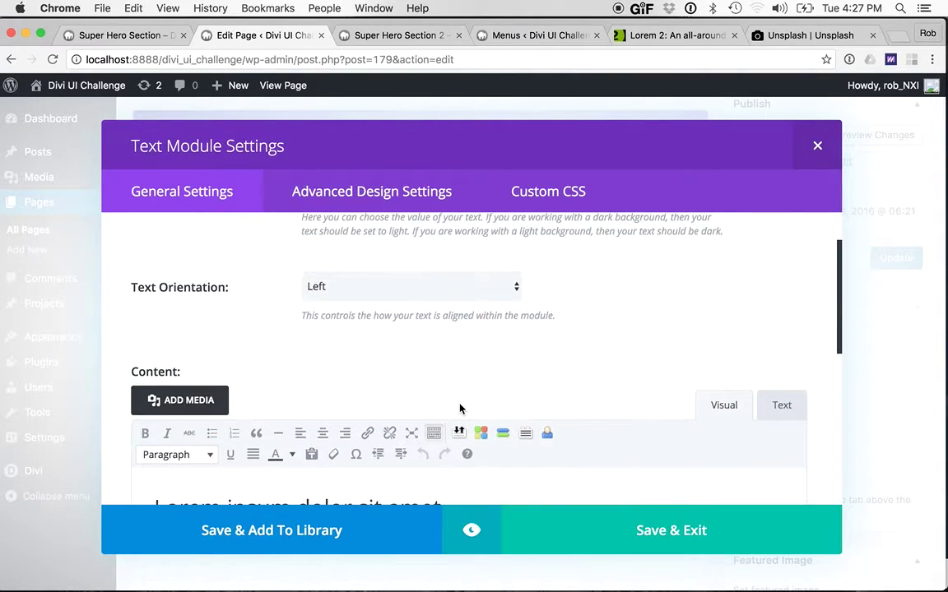
{"action": "left_click", "coordinate": [401, 193]}
{"action": "scroll", "coordinate": [484, 322], "scroll_direction": "down", "scroll_amount": 5}
{"action": "scroll", "coordinate": [483, 321], "scroll_direction": "down", "scroll_amount": 10}
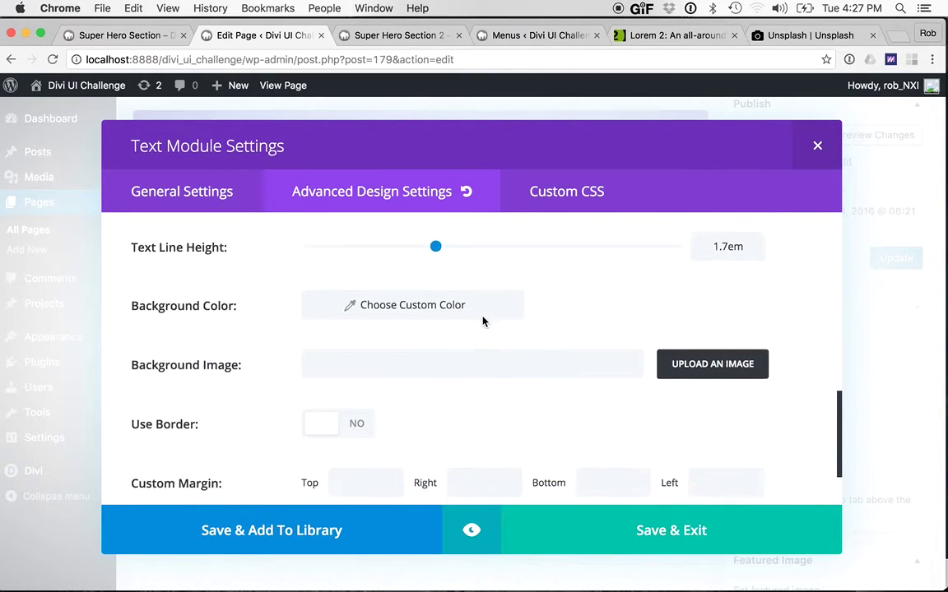
{"action": "scroll", "coordinate": [483, 321], "scroll_direction": "up", "scroll_amount": 8}
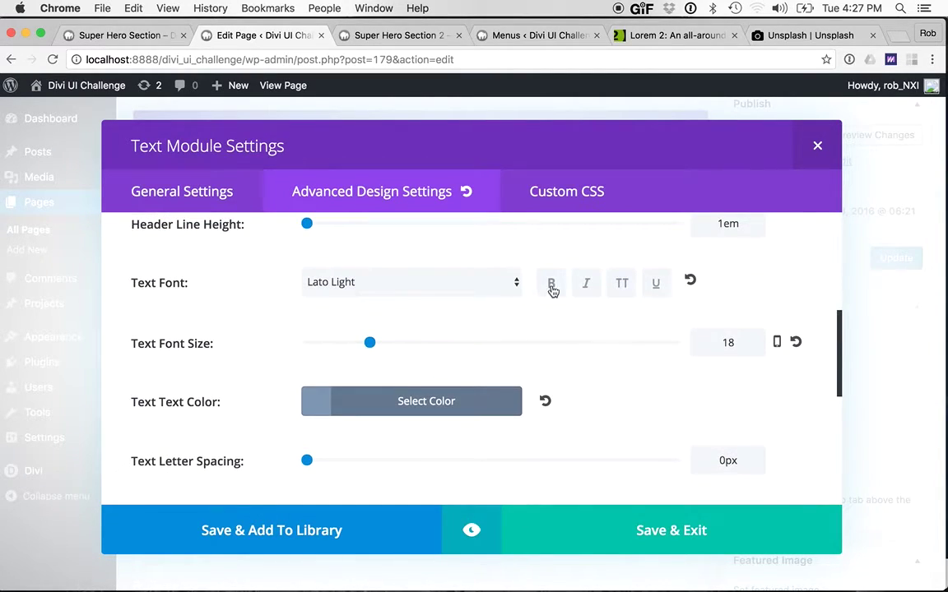
{"action": "scroll", "coordinate": [580, 338], "scroll_direction": "down", "scroll_amount": 8}
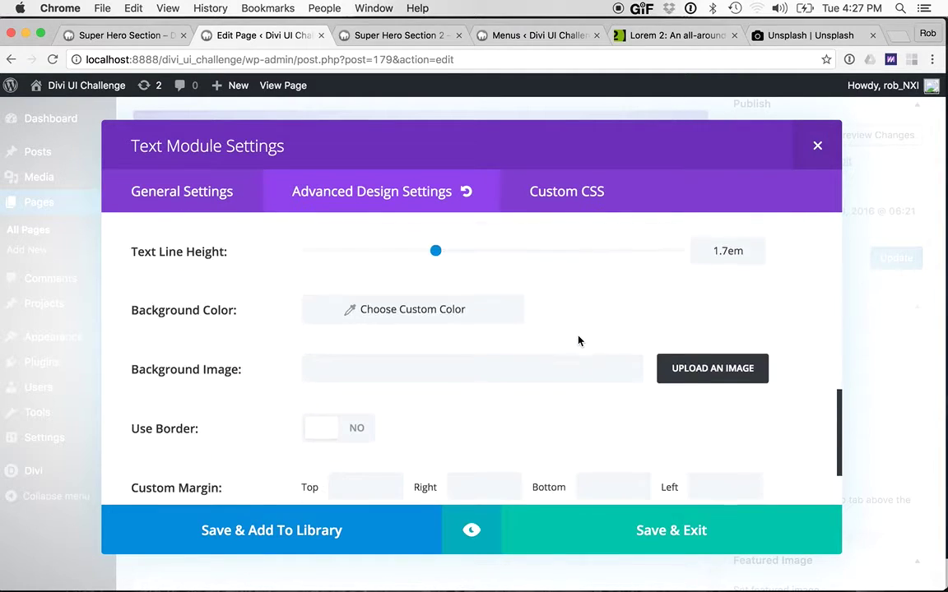
{"action": "scroll", "coordinate": [579, 339], "scroll_direction": "down", "scroll_amount": 3}
{"action": "scroll", "coordinate": [416, 366], "scroll_direction": "up", "scroll_amount": 1}
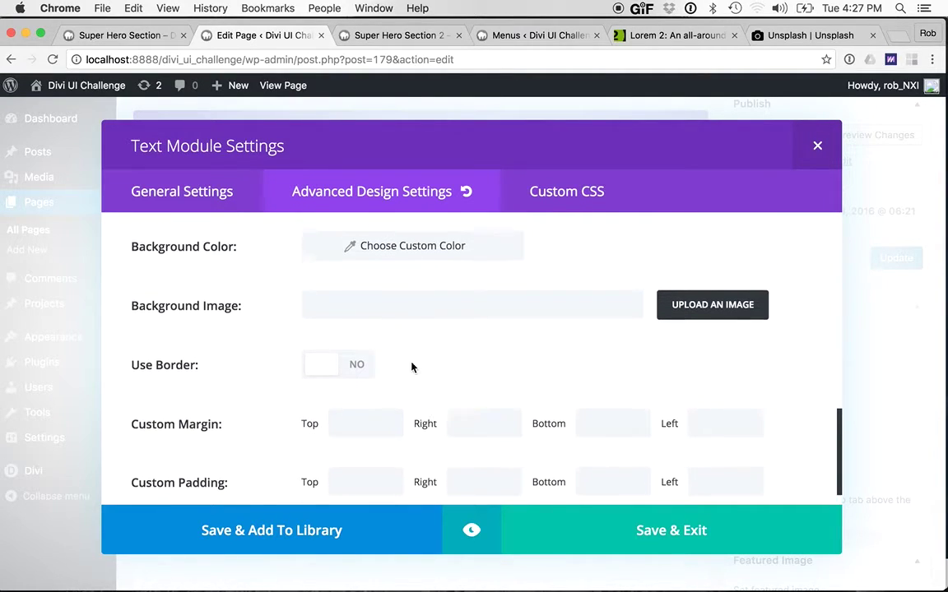
Step: Italicize the whole paragraph below the headline in the text module's content
{"action": "left_click", "coordinate": [216, 205]}
{"action": "scroll", "coordinate": [387, 299], "scroll_direction": "down", "scroll_amount": 5}
{"action": "left_click", "coordinate": [338, 266]}
{"action": "triple_click", "coordinate": [338, 266]}
{"action": "key", "text": "super+i"}
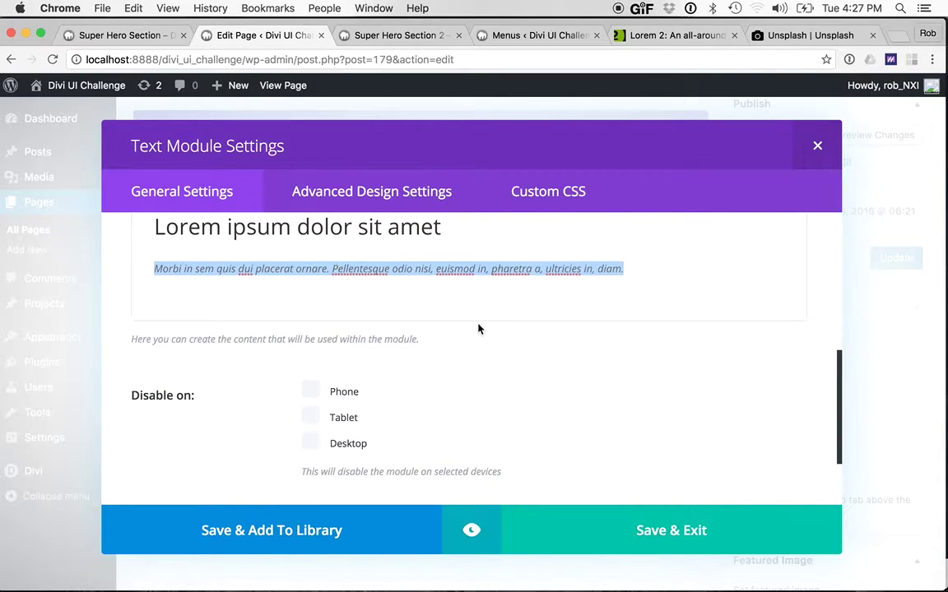
{"action": "scroll", "coordinate": [477, 327], "scroll_direction": "up", "scroll_amount": 1}
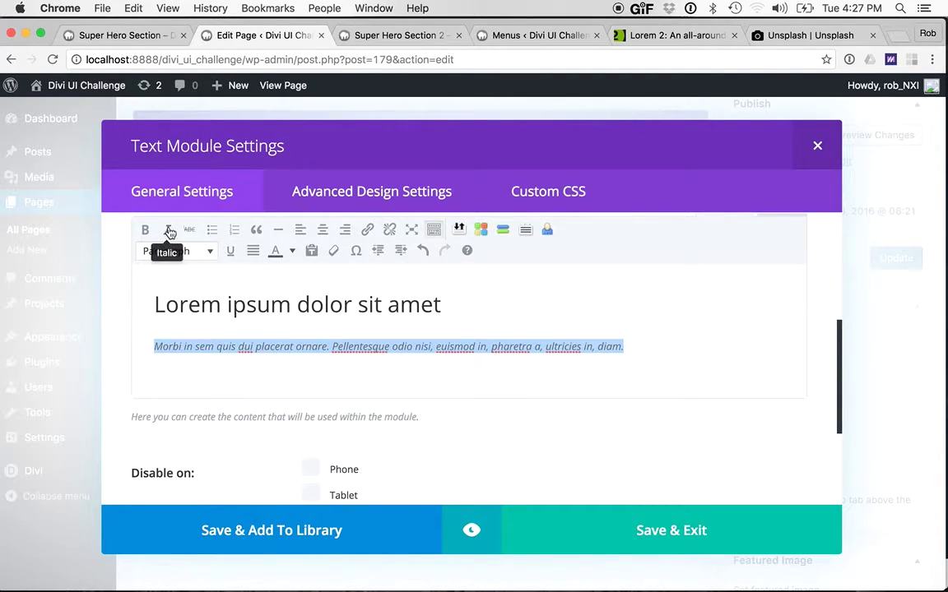
{"action": "scroll", "coordinate": [173, 366], "scroll_direction": "up", "scroll_amount": 1}
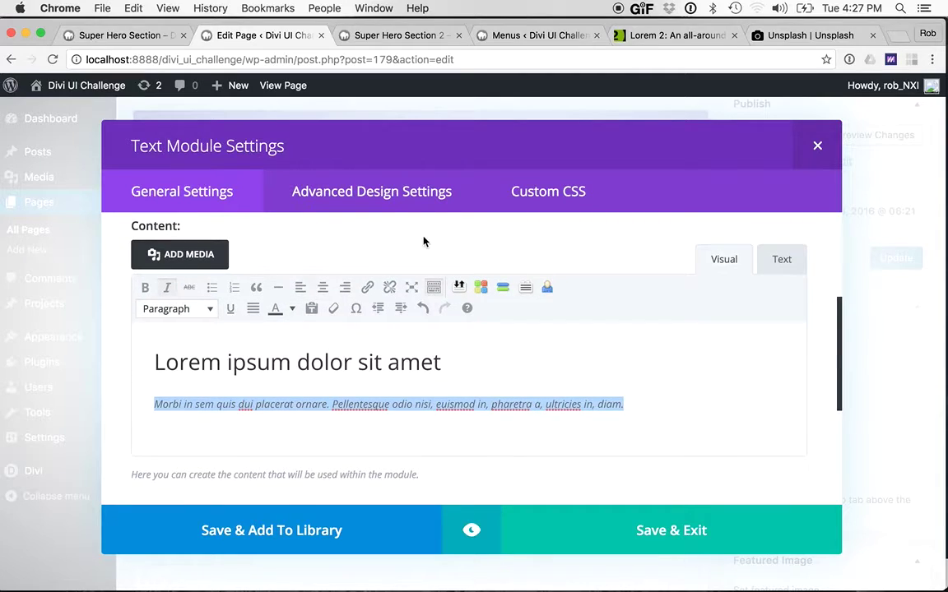
Step: Set the Text Line Height to 1.8em in the text module's advanced design settings
{"action": "left_click", "coordinate": [399, 204]}
{"action": "scroll", "coordinate": [434, 359], "scroll_direction": "down", "scroll_amount": 5}
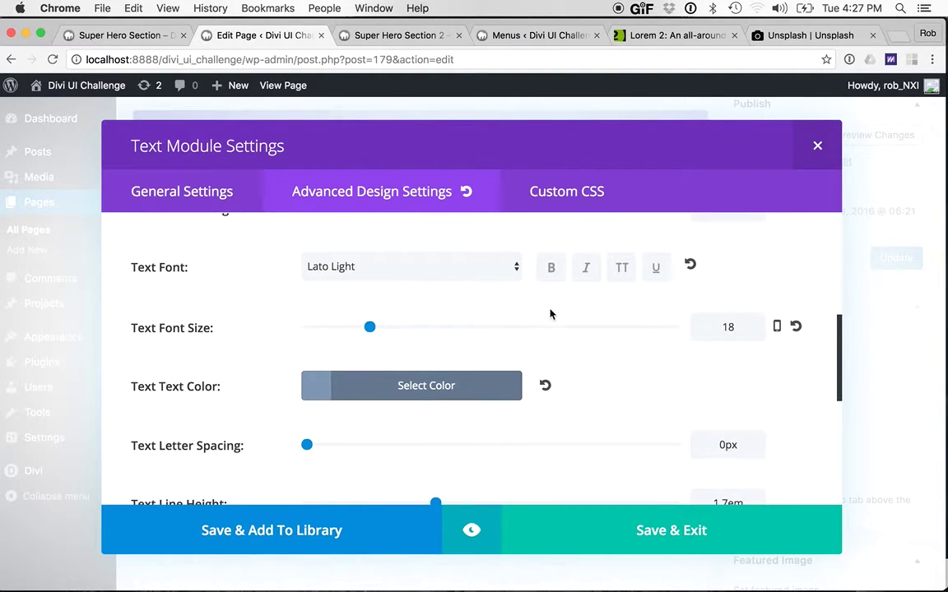
{"action": "scroll", "coordinate": [586, 372], "scroll_direction": "down", "scroll_amount": 3}
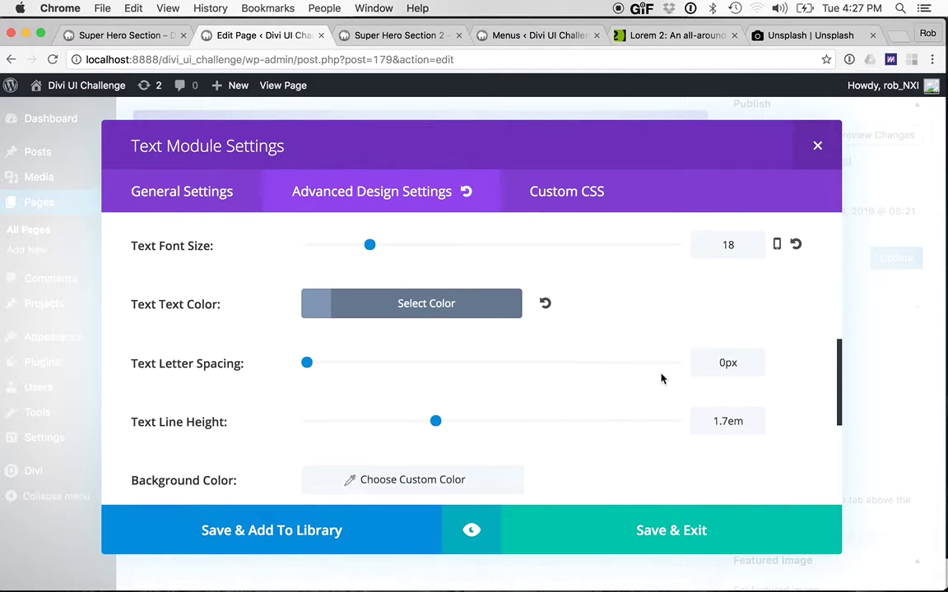
{"action": "left_click", "coordinate": [729, 424]}
{"action": "key", "text": "BackSpace"}
{"action": "type", "text": "8"}
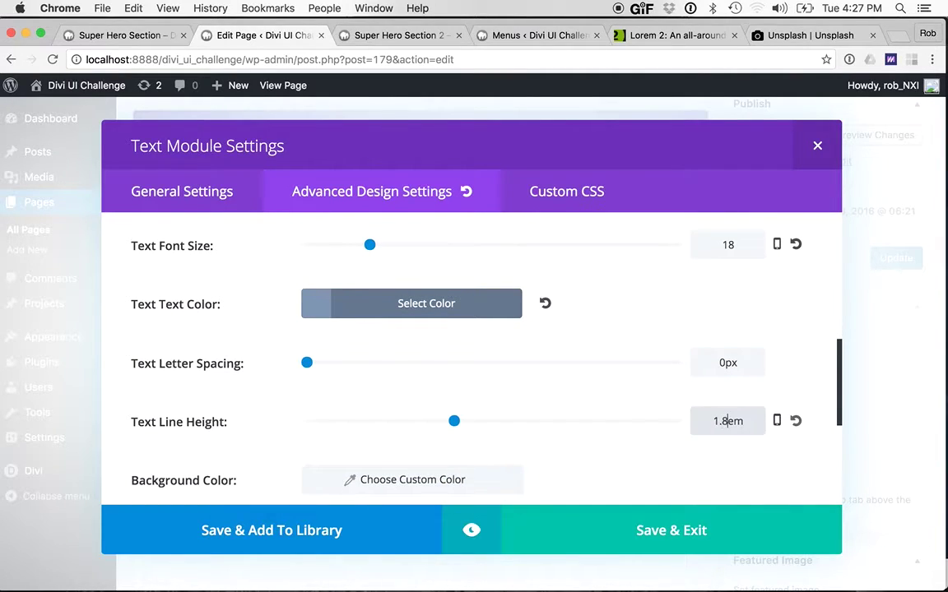
Step: Preview the text module within its settings, and save the module
{"action": "left_click", "coordinate": [467, 533]}
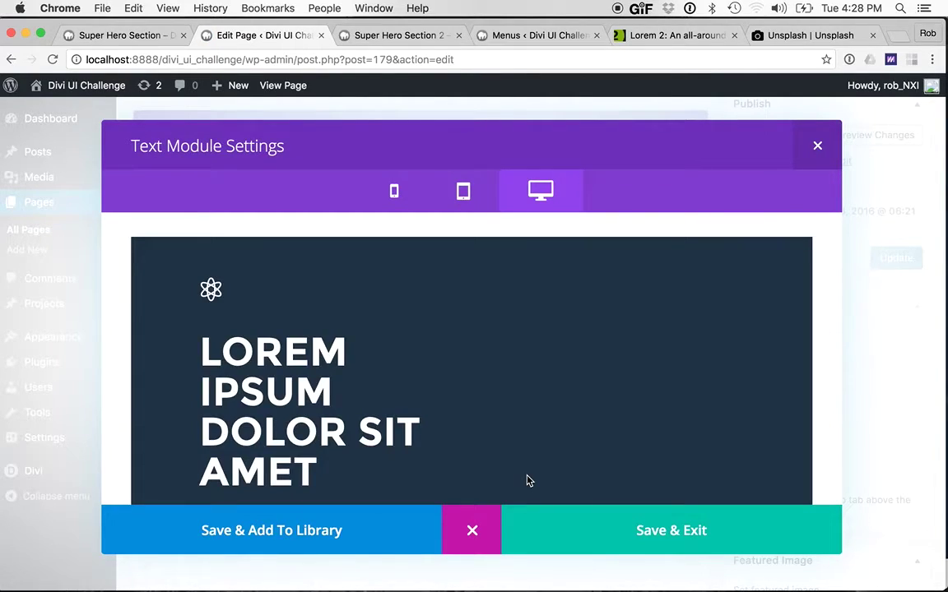
{"action": "scroll", "coordinate": [528, 481], "scroll_direction": "down", "scroll_amount": 2}
{"action": "left_click", "coordinate": [597, 545]}
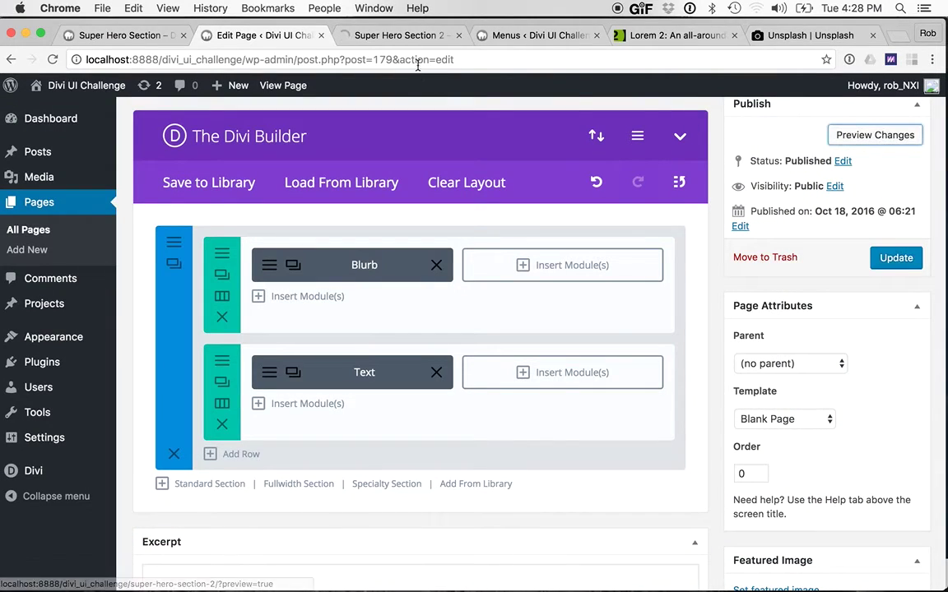
Step: Preview the updated page, check it against the original Super Hero Section page, and return to the page layout
{"action": "left_click", "coordinate": [877, 136]}
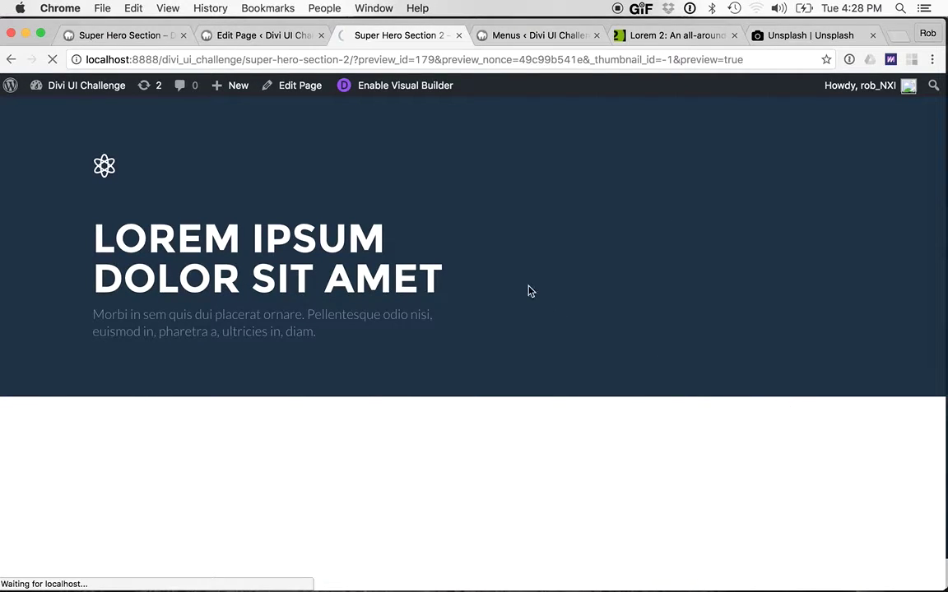
{"action": "left_click", "coordinate": [248, 35]}
{"action": "key", "text": "super+grave"}
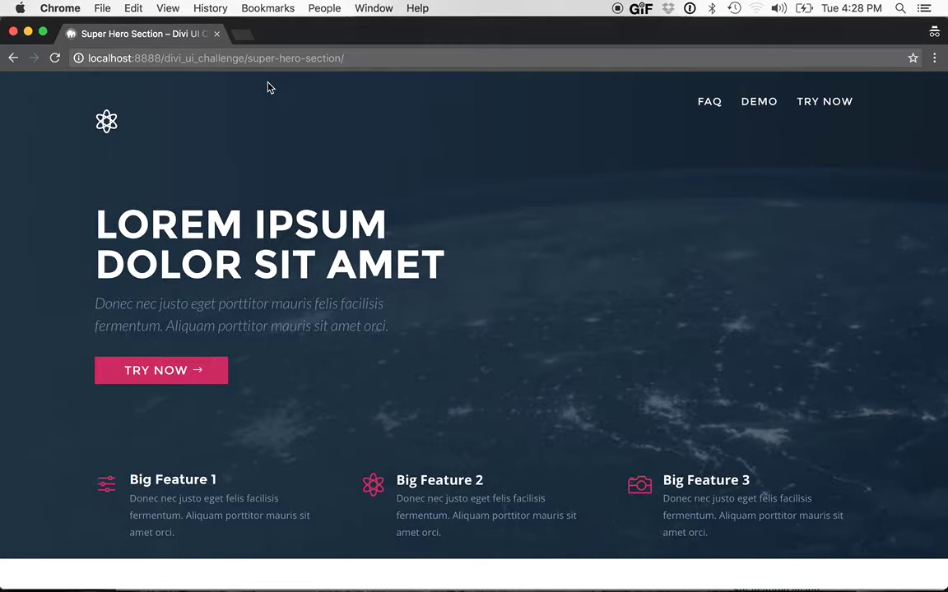
{"action": "key", "text": "super+grave"}
Step: Insert a Button module below the Text module with the URL "#" and the button text "Try Now"
{"action": "scroll", "coordinate": [423, 312], "scroll_direction": "down", "scroll_amount": 1}
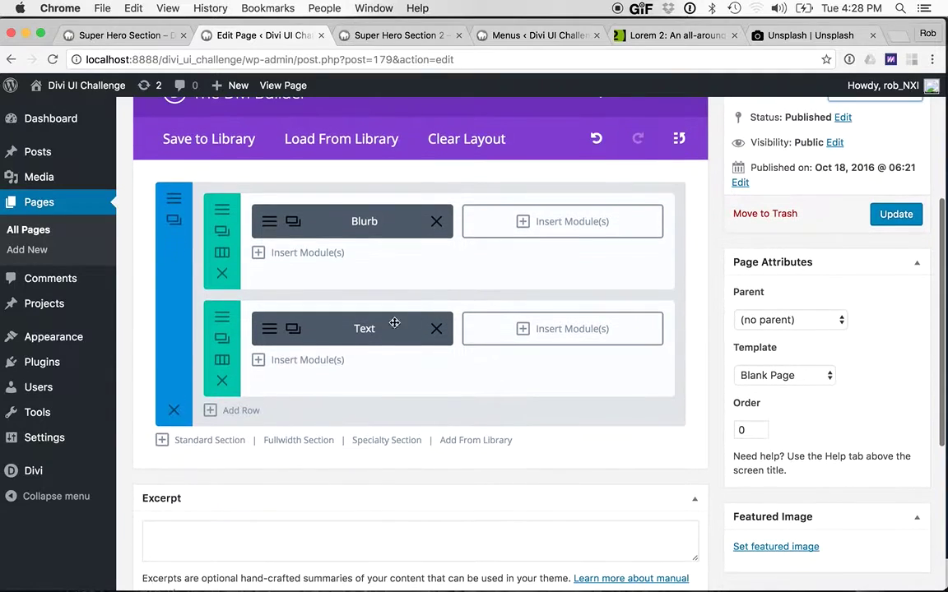
{"action": "left_click", "coordinate": [294, 366]}
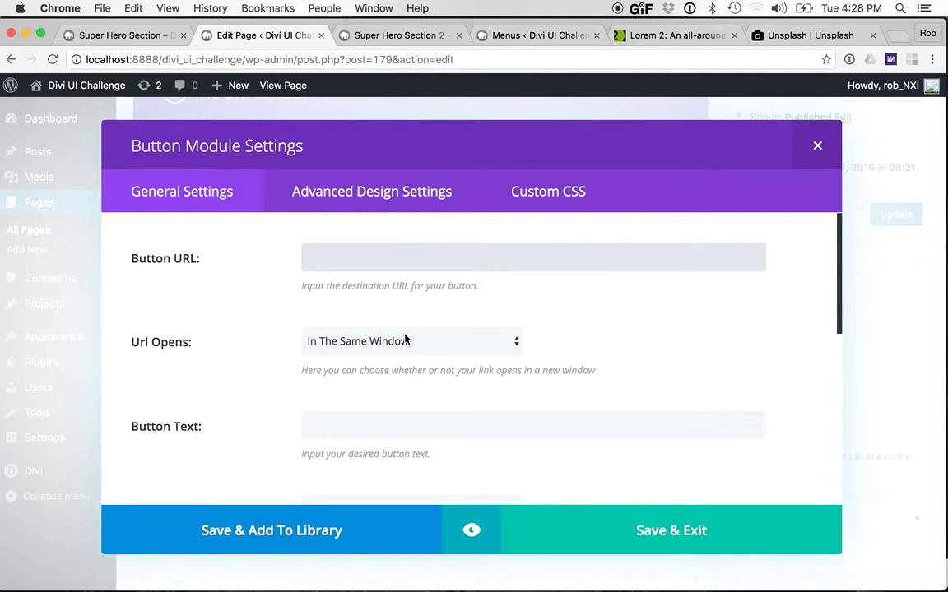
{"action": "type", "text": "#"}
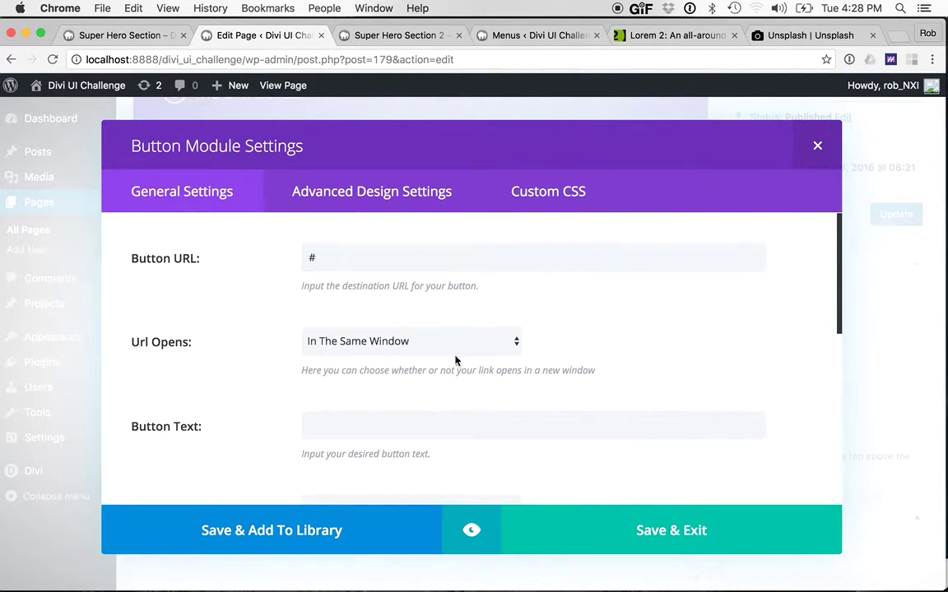
{"action": "left_click", "coordinate": [400, 426]}
{"action": "scroll", "coordinate": [400, 424], "scroll_direction": "down", "scroll_amount": 2}
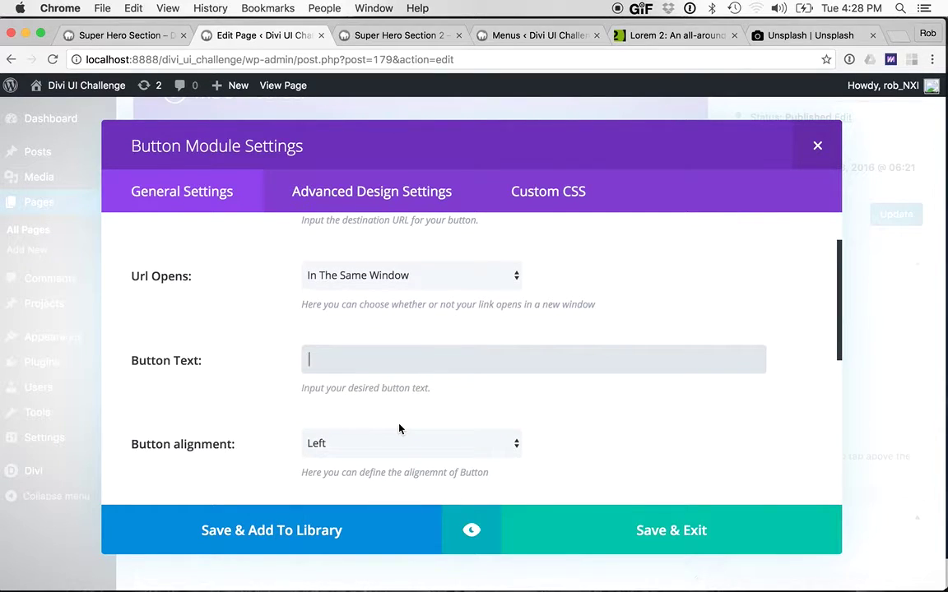
{"action": "type", "text": "Try"}
{"action": "type", "text": "Now"}
Step: Enable custom styles for the button in its advanced design settings and set the Button Text Size to 16
{"action": "scroll", "coordinate": [465, 444], "scroll_direction": "down", "scroll_amount": 5}
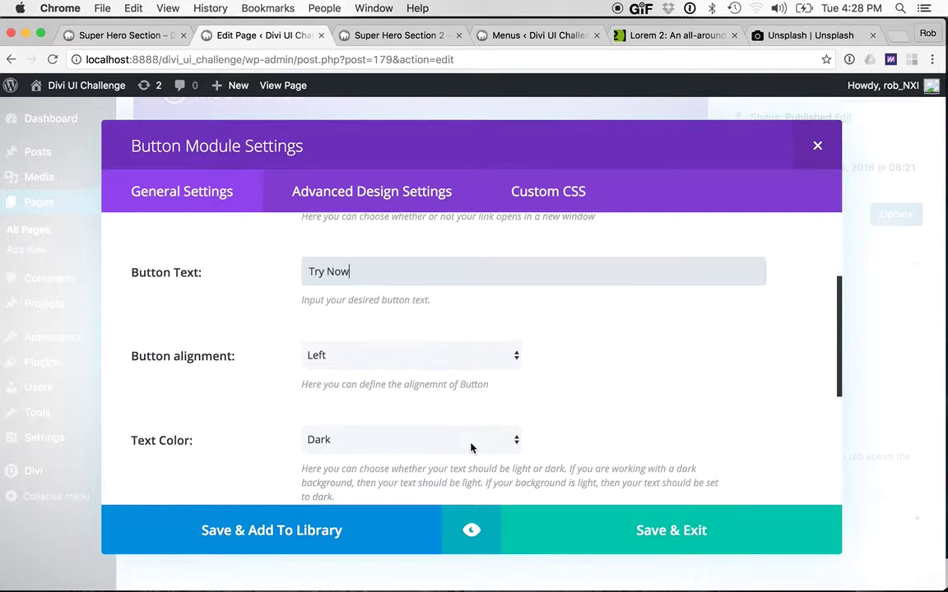
{"action": "scroll", "coordinate": [395, 373], "scroll_direction": "down", "scroll_amount": 6}
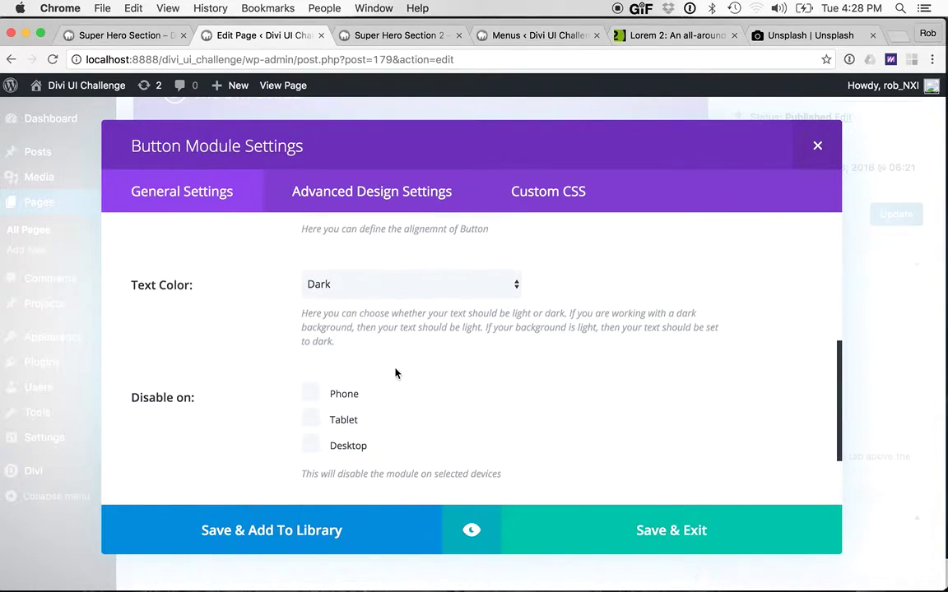
{"action": "left_click", "coordinate": [386, 177]}
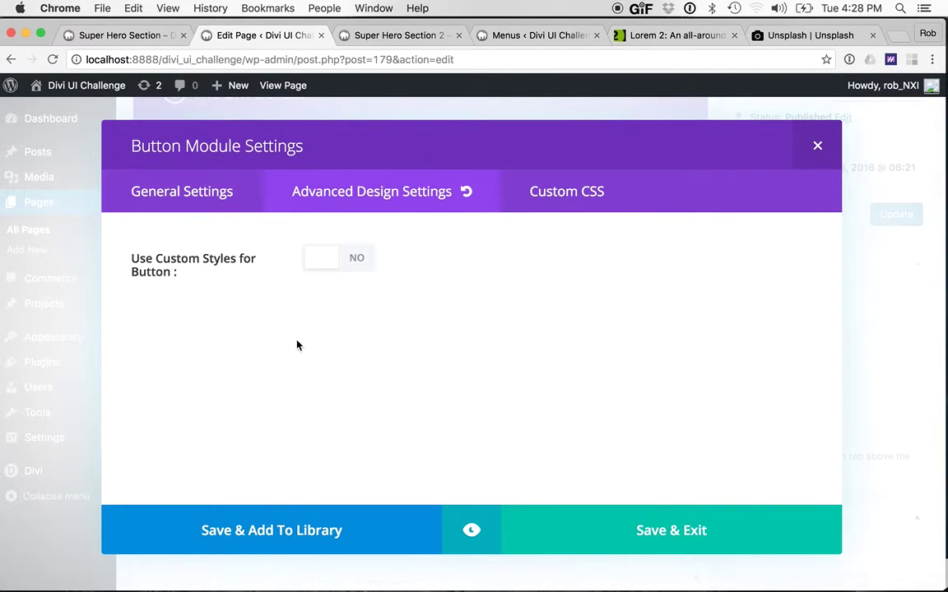
{"action": "left_click", "coordinate": [329, 258]}
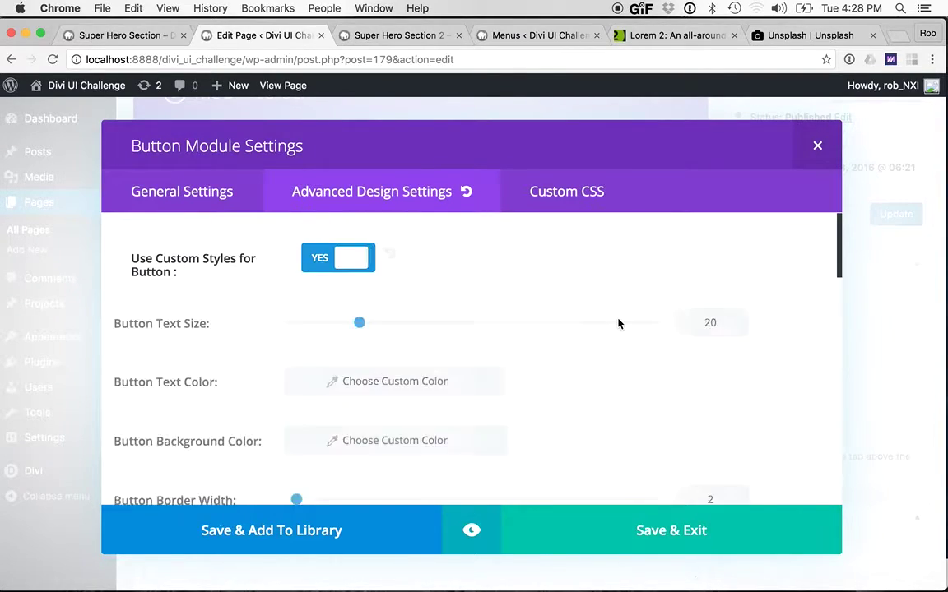
{"action": "double_click", "coordinate": [728, 322]}
{"action": "type", "text": "16"}
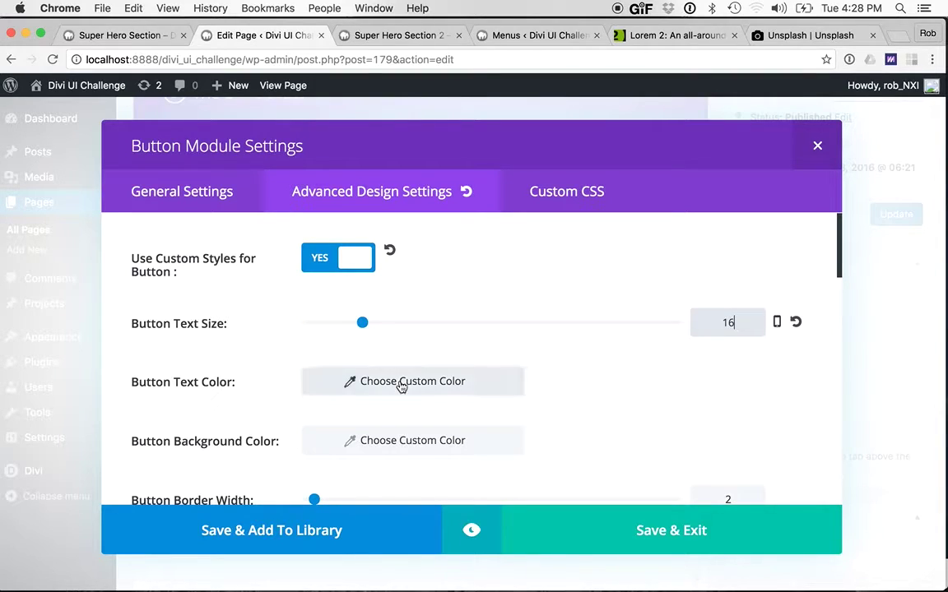
Step: Set the Button Text Color to the white preset
{"action": "left_click", "coordinate": [400, 385]}
{"action": "scroll", "coordinate": [444, 387], "scroll_direction": "down", "scroll_amount": 2}
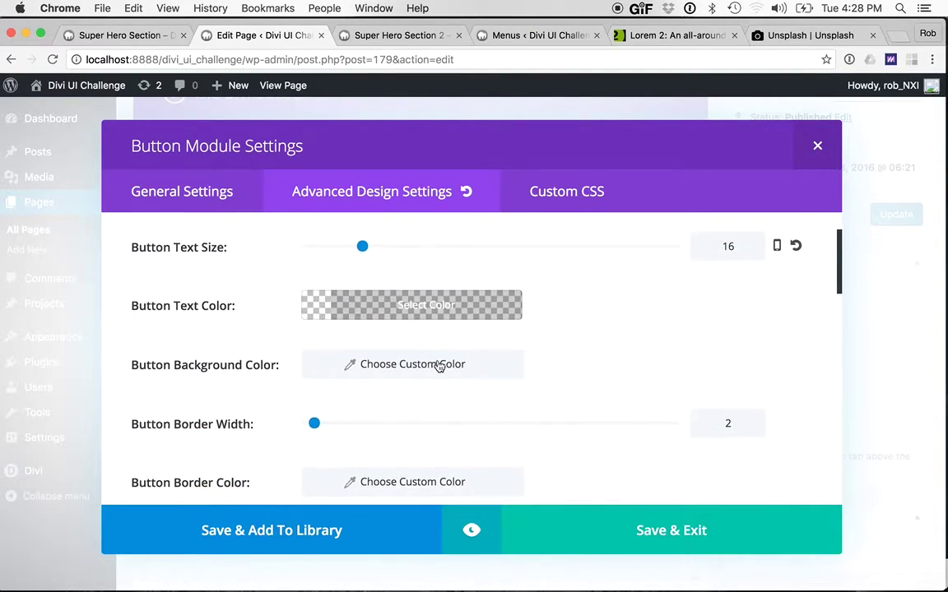
{"action": "left_click", "coordinate": [427, 307]}
{"action": "scroll", "coordinate": [411, 346], "scroll_direction": "down", "scroll_amount": 1}
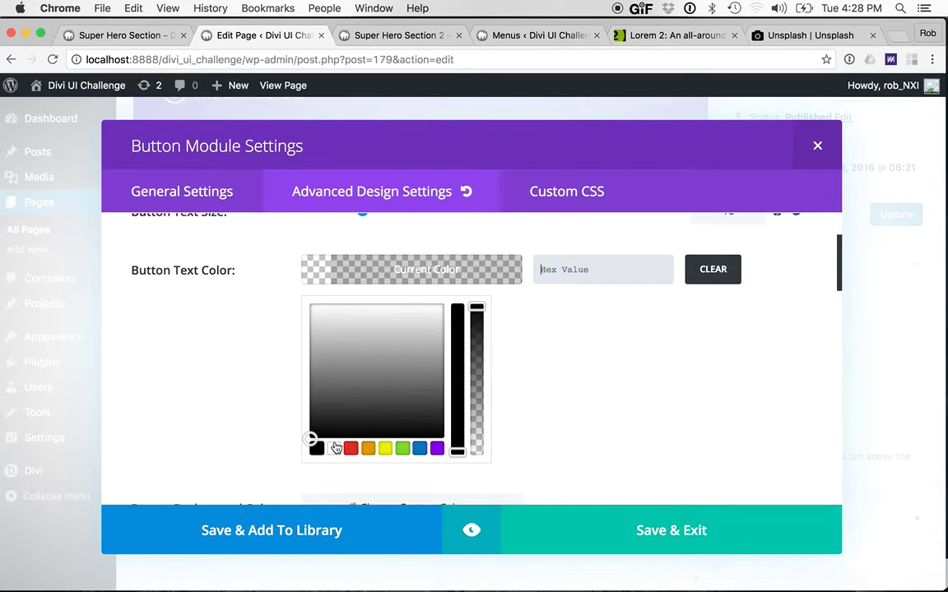
{"action": "left_click", "coordinate": [334, 448]}
Step: Copy the pink hex code from the TextEdit color notes and set the Button Background Color to #ce2960
{"action": "scroll", "coordinate": [603, 381], "scroll_direction": "down", "scroll_amount": 3}
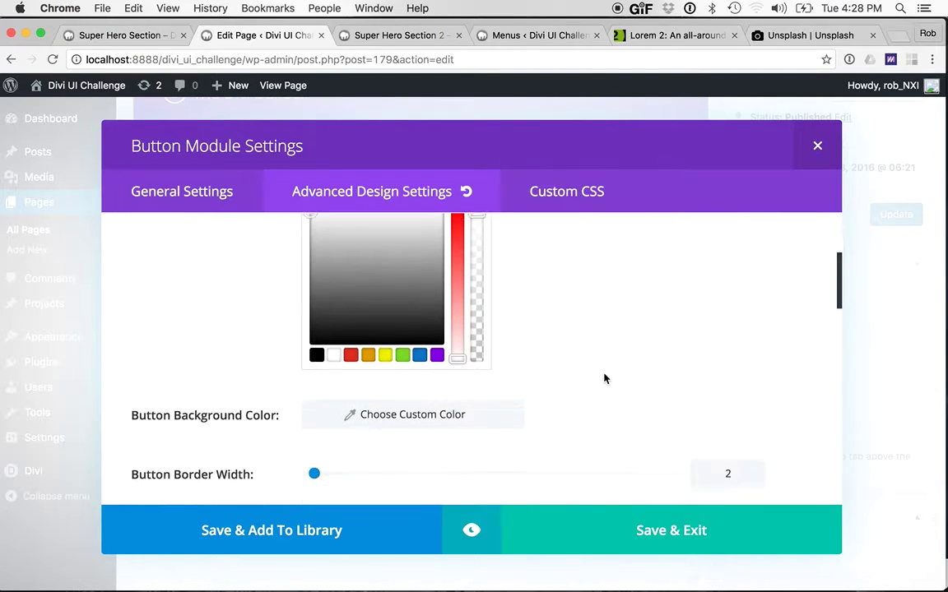
{"action": "left_click", "coordinate": [426, 416]}
{"action": "key", "text": "super+Tab"}
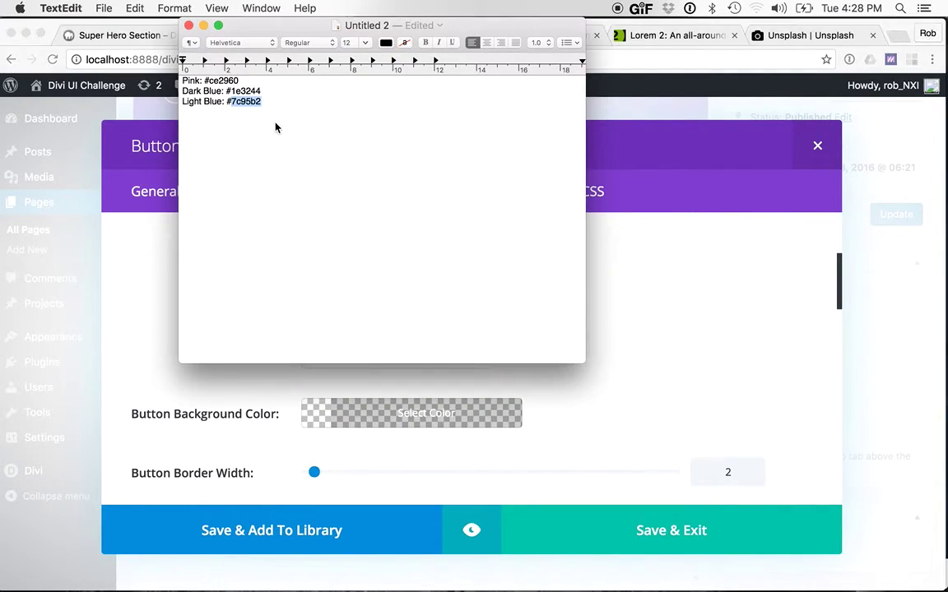
{"action": "double_click", "coordinate": [231, 81]}
{"action": "key", "text": "super+c"}
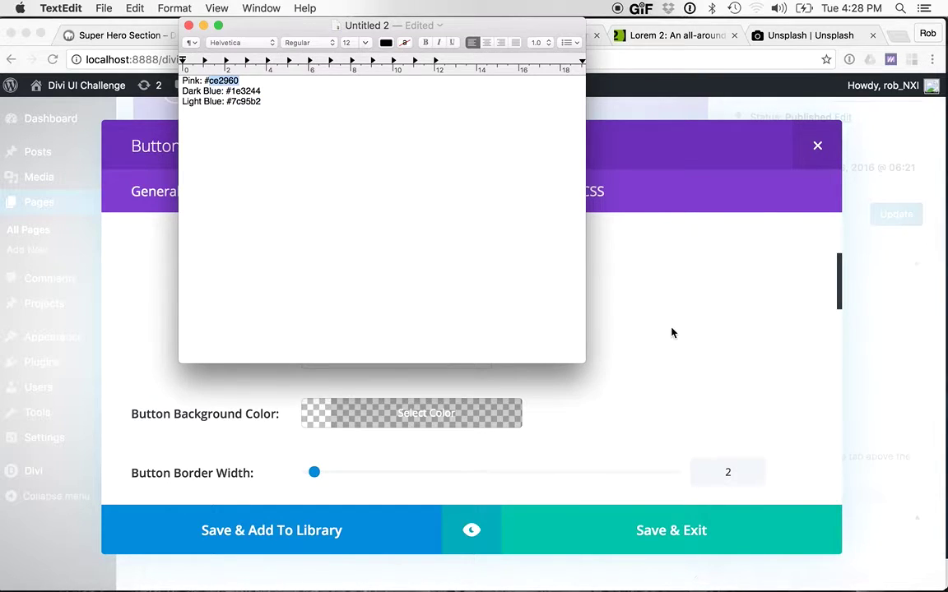
{"action": "left_click", "coordinate": [604, 294]}
{"action": "left_click", "coordinate": [434, 413]}
{"action": "scroll", "coordinate": [411, 275], "scroll_direction": "up", "scroll_amount": 3}
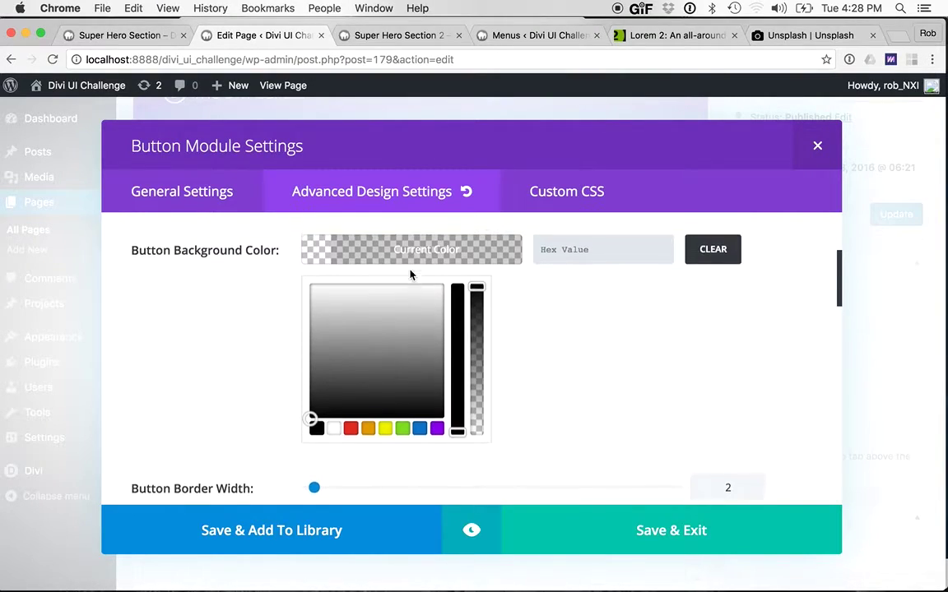
{"action": "key", "text": "super+v"}
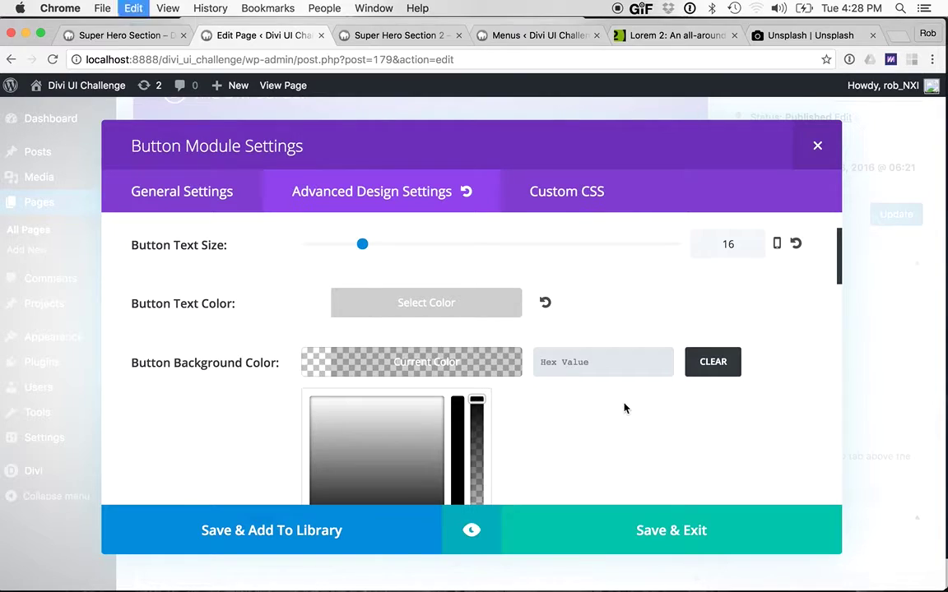
Step: Set the Button Border Color to the copied pink #ce2960
{"action": "scroll", "coordinate": [623, 407], "scroll_direction": "down", "scroll_amount": 4}
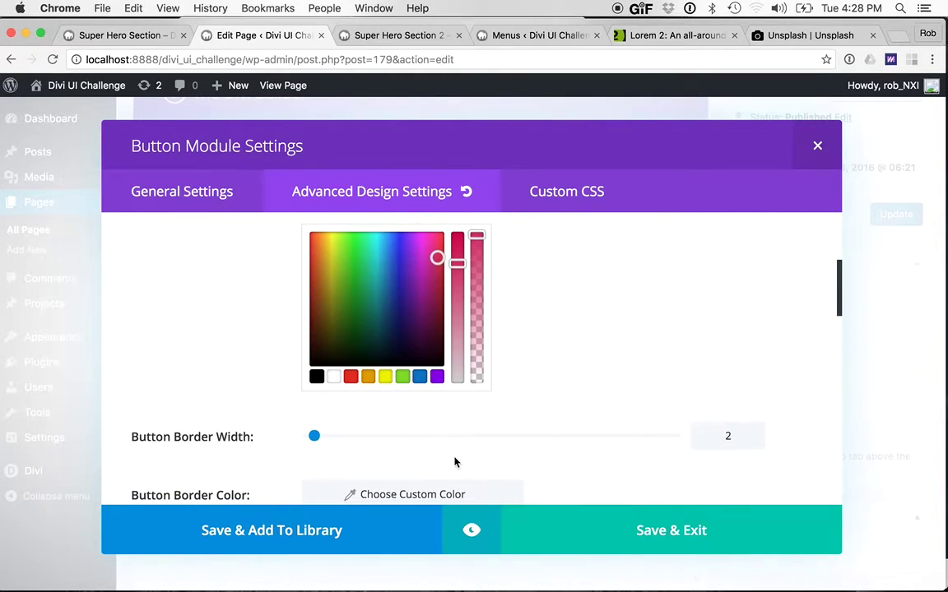
{"action": "scroll", "coordinate": [454, 463], "scroll_direction": "down", "scroll_amount": 1}
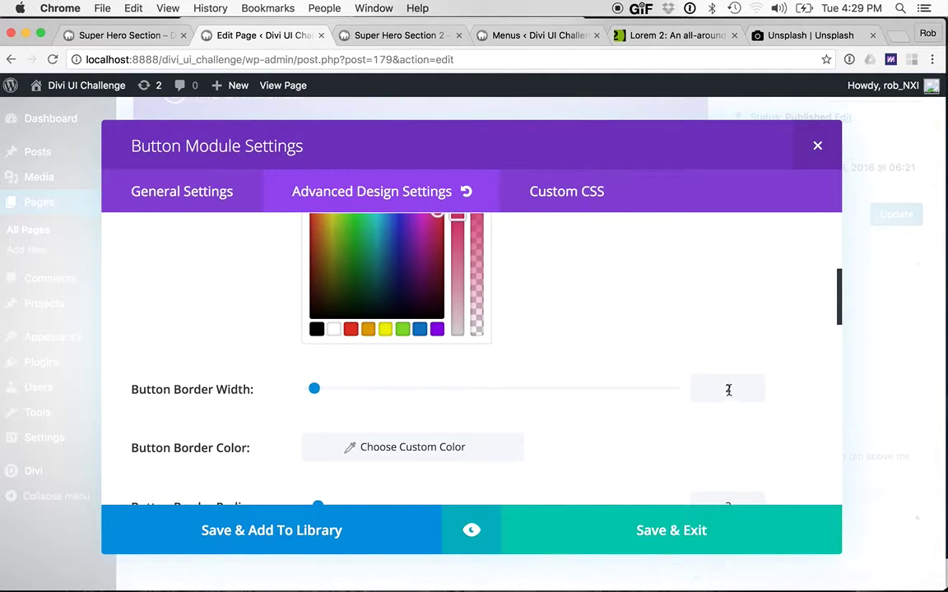
{"action": "scroll", "coordinate": [560, 455], "scroll_direction": "down", "scroll_amount": 1}
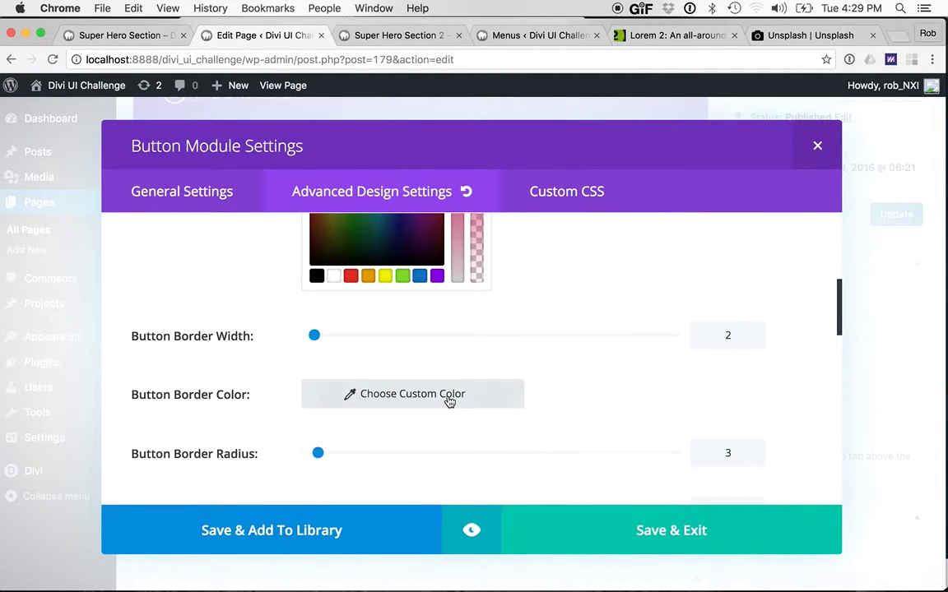
{"action": "left_click", "coordinate": [449, 400]}
{"action": "key", "text": "super+v"}
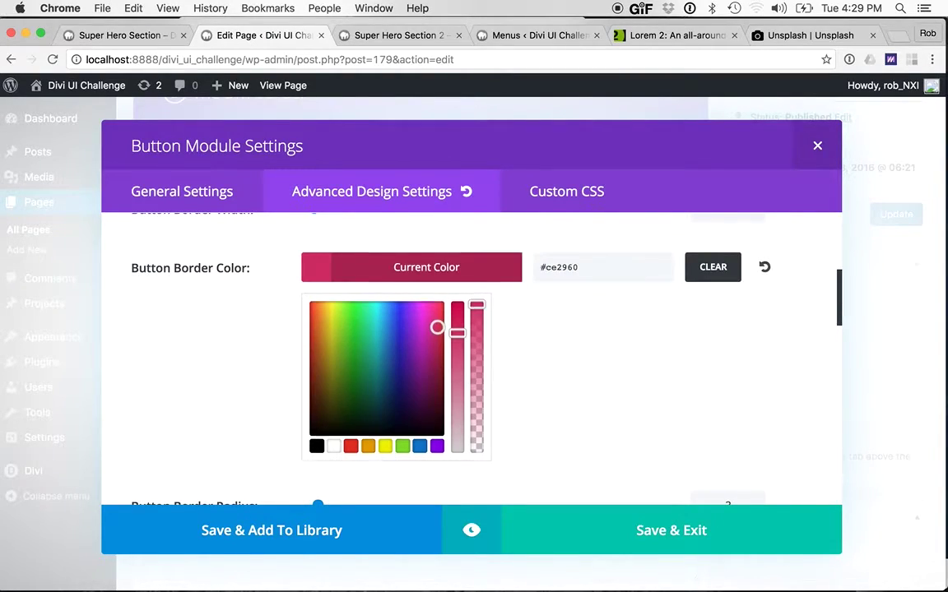
Step: Set the Button Border Radius to 0 and the Button Letter Spacing to 1
{"action": "scroll", "coordinate": [471, 358], "scroll_direction": "down", "scroll_amount": 2}
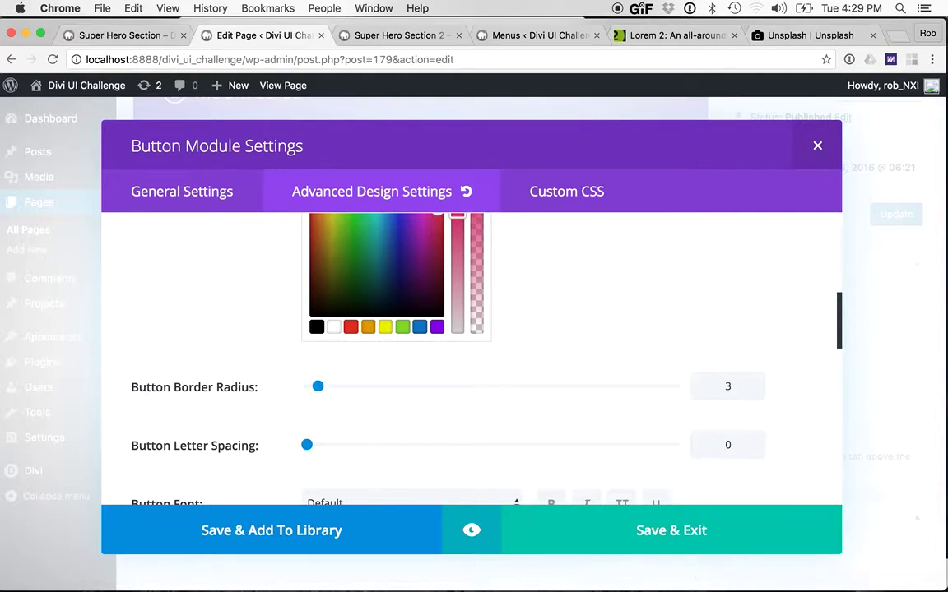
{"action": "scroll", "coordinate": [709, 330], "scroll_direction": "down", "scroll_amount": 1}
{"action": "scroll", "coordinate": [716, 354], "scroll_direction": "down", "scroll_amount": 3}
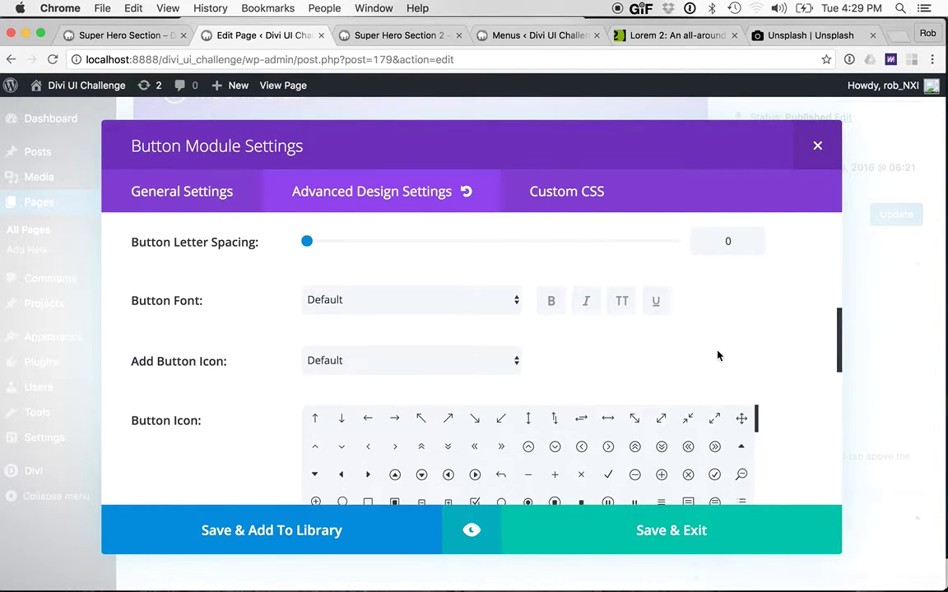
{"action": "scroll", "coordinate": [722, 348], "scroll_direction": "up", "scroll_amount": 3}
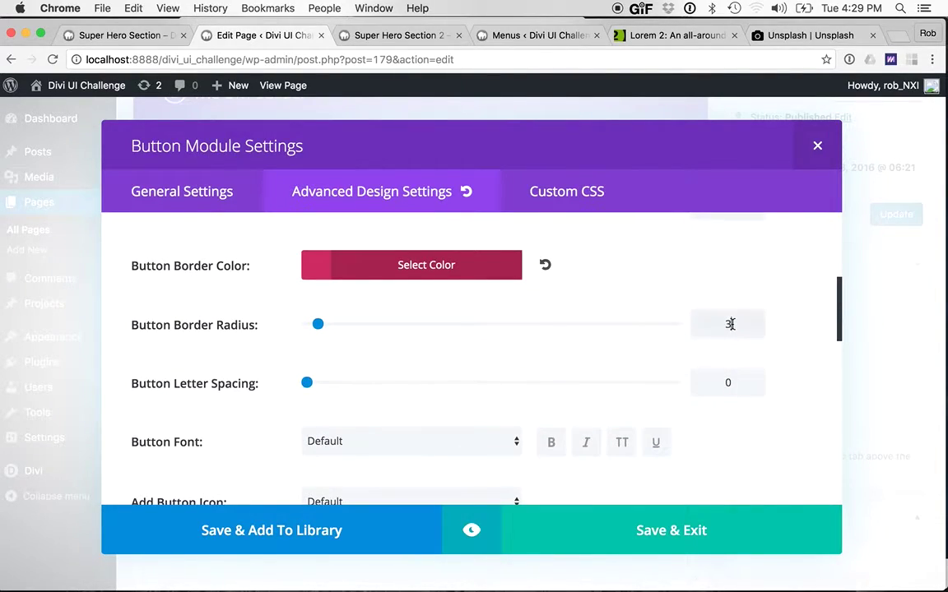
{"action": "double_click", "coordinate": [730, 324]}
{"action": "type", "text": "0"}
{"action": "double_click", "coordinate": [728, 380]}
{"action": "type", "text": "1"}
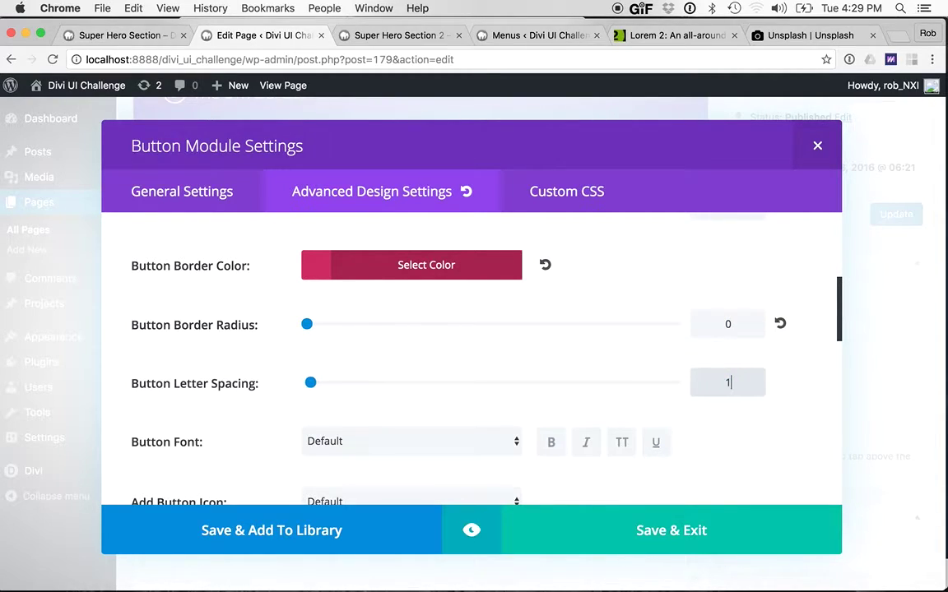
Step: Set the Button Font to Montserrat with the uppercase style
{"action": "scroll", "coordinate": [690, 430], "scroll_direction": "down", "scroll_amount": 1}
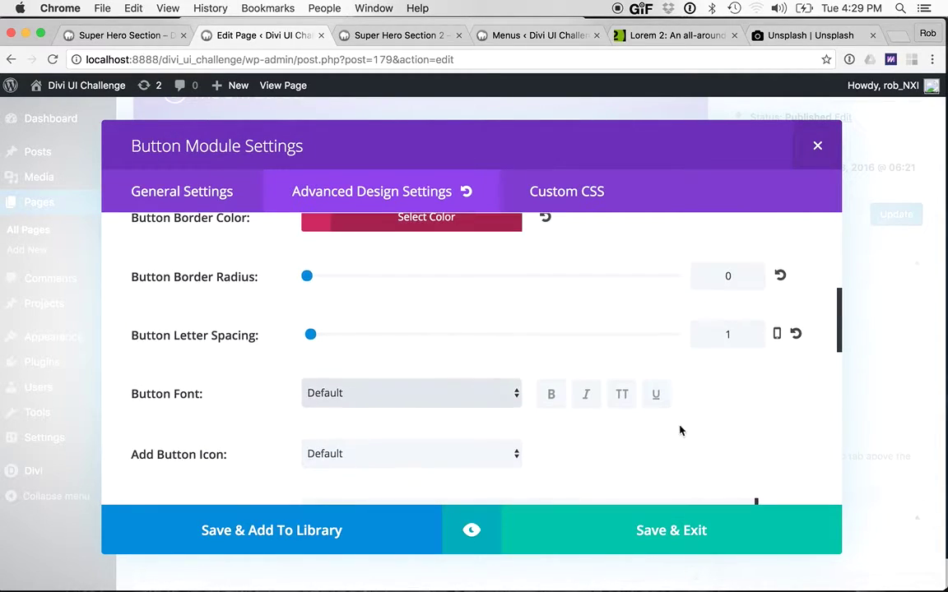
{"action": "left_click", "coordinate": [458, 392]}
{"action": "scroll", "coordinate": [423, 474], "scroll_direction": "down", "scroll_amount": 10}
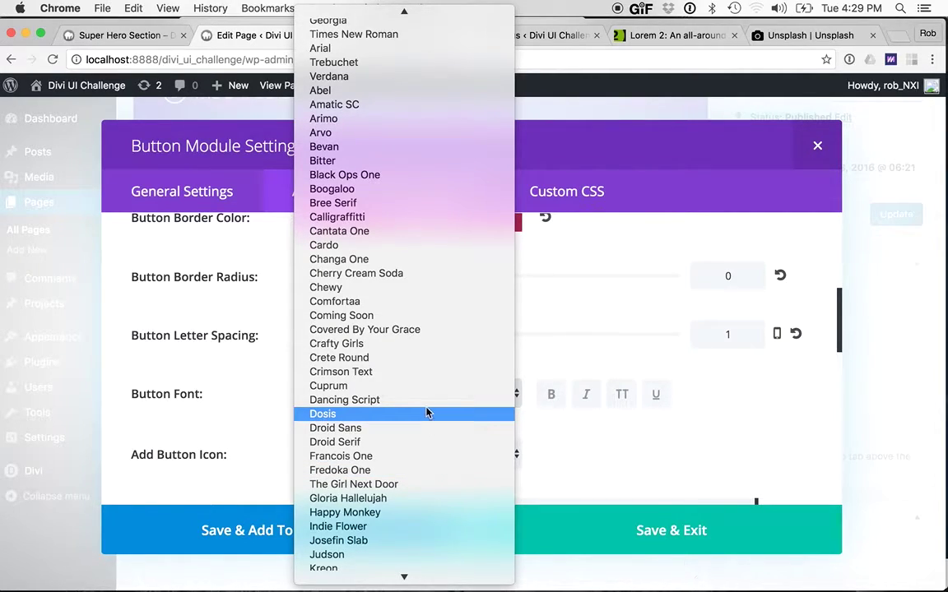
{"action": "scroll", "coordinate": [429, 382], "scroll_direction": "down", "scroll_amount": 10}
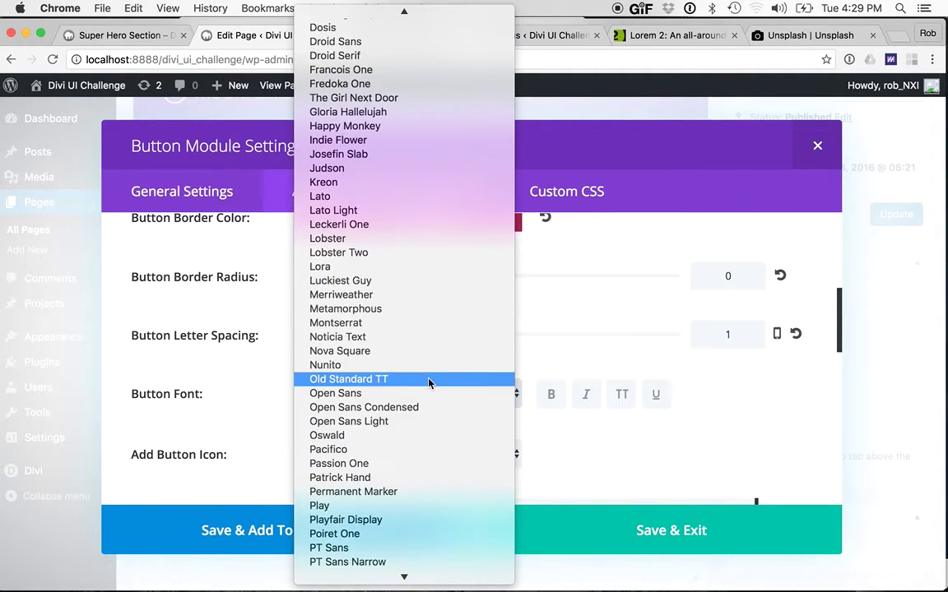
{"action": "left_click", "coordinate": [337, 284]}
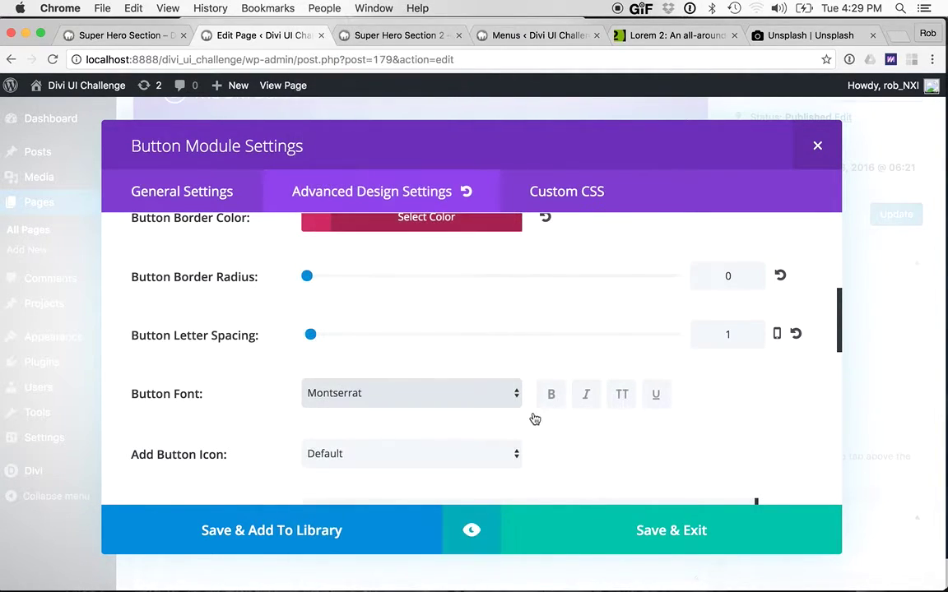
{"action": "left_click", "coordinate": [620, 395]}
Step: Set Add Button Icon to Yes for the button
{"action": "scroll", "coordinate": [543, 440], "scroll_direction": "down", "scroll_amount": 2}
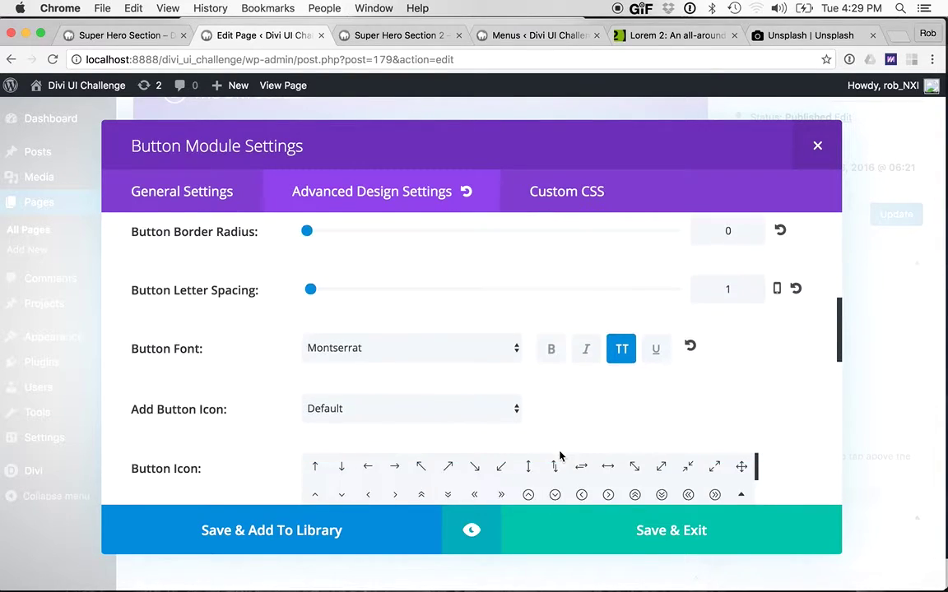
{"action": "left_click", "coordinate": [504, 410]}
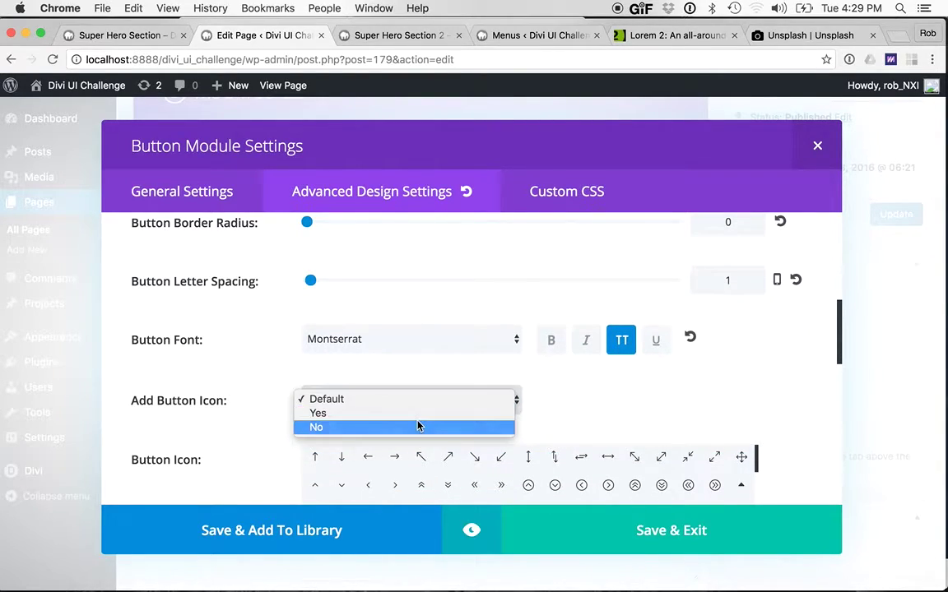
{"action": "left_click", "coordinate": [419, 426]}
{"action": "left_click", "coordinate": [457, 401]}
{"action": "key", "text": "Escape"}
{"action": "key", "text": "super+grave"}
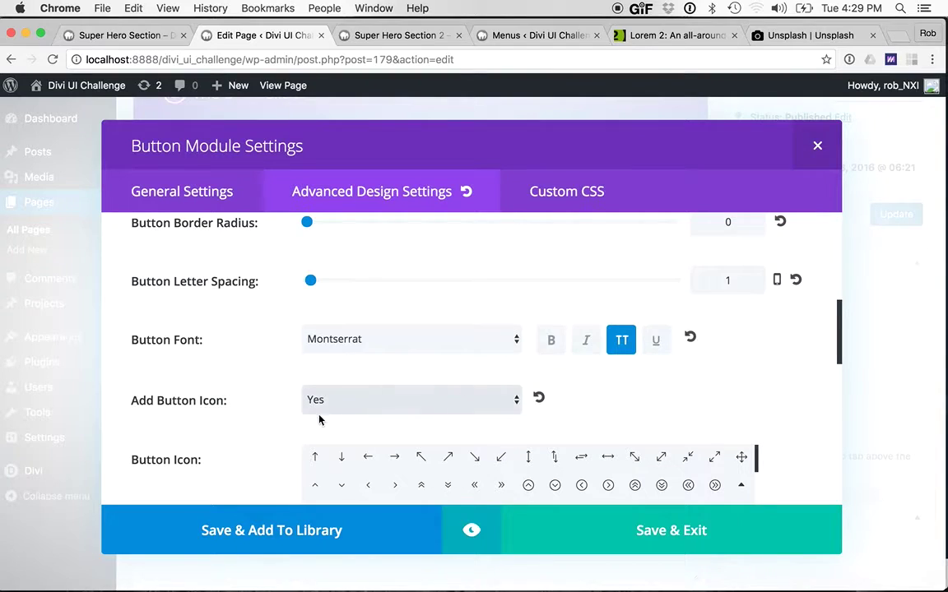
Step: Set the Button Icon Color to the white preset
{"action": "scroll", "coordinate": [256, 426], "scroll_direction": "down", "scroll_amount": 3}
{"action": "scroll", "coordinate": [243, 416], "scroll_direction": "down", "scroll_amount": 5}
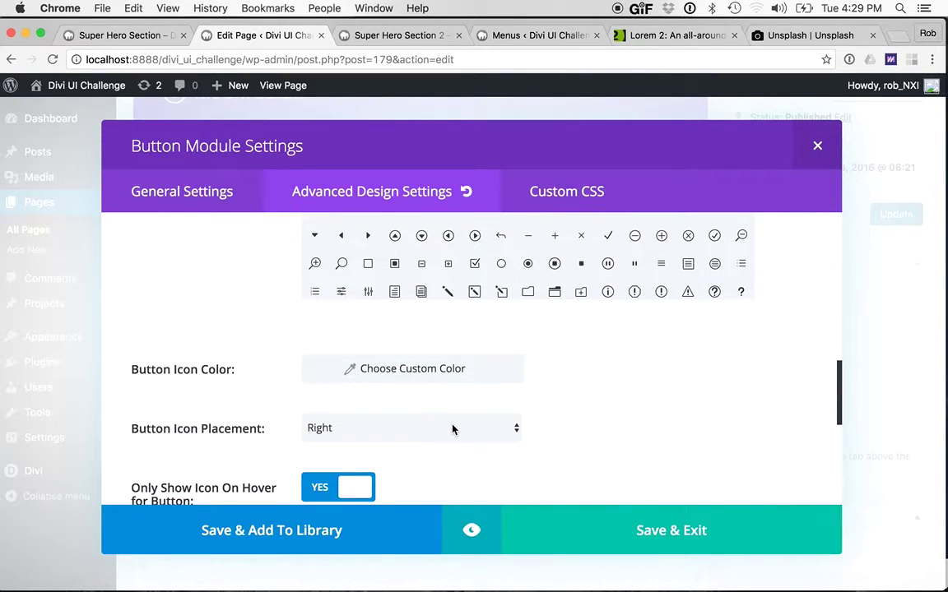
{"action": "left_click", "coordinate": [460, 371]}
{"action": "scroll", "coordinate": [461, 362], "scroll_direction": "down", "scroll_amount": 1}
{"action": "left_click", "coordinate": [464, 316]}
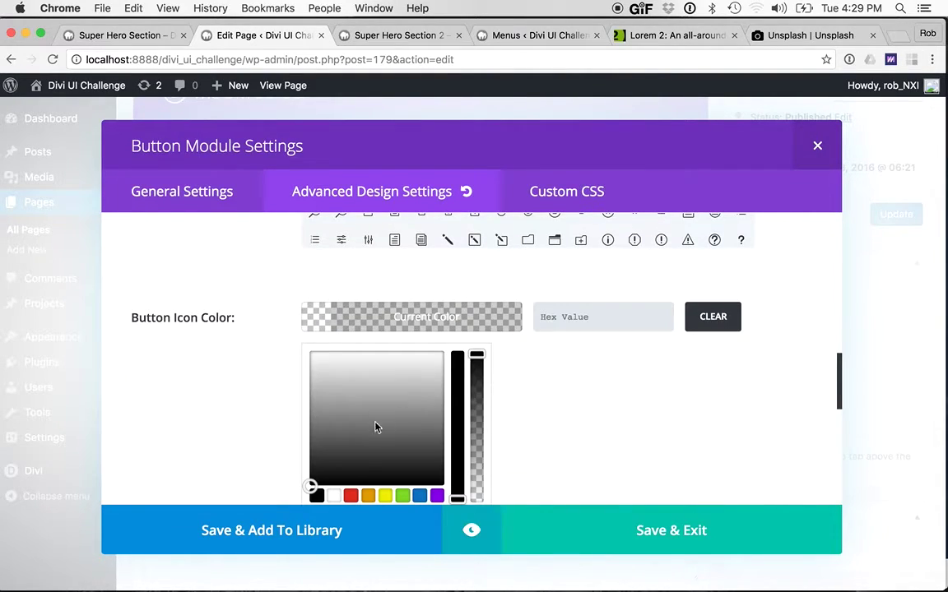
{"action": "left_click", "coordinate": [333, 496]}
Step: Set Only Show Icon On Hover for Button to No
{"action": "scroll", "coordinate": [512, 418], "scroll_direction": "down", "scroll_amount": 1}
{"action": "scroll", "coordinate": [579, 389], "scroll_direction": "down", "scroll_amount": 3}
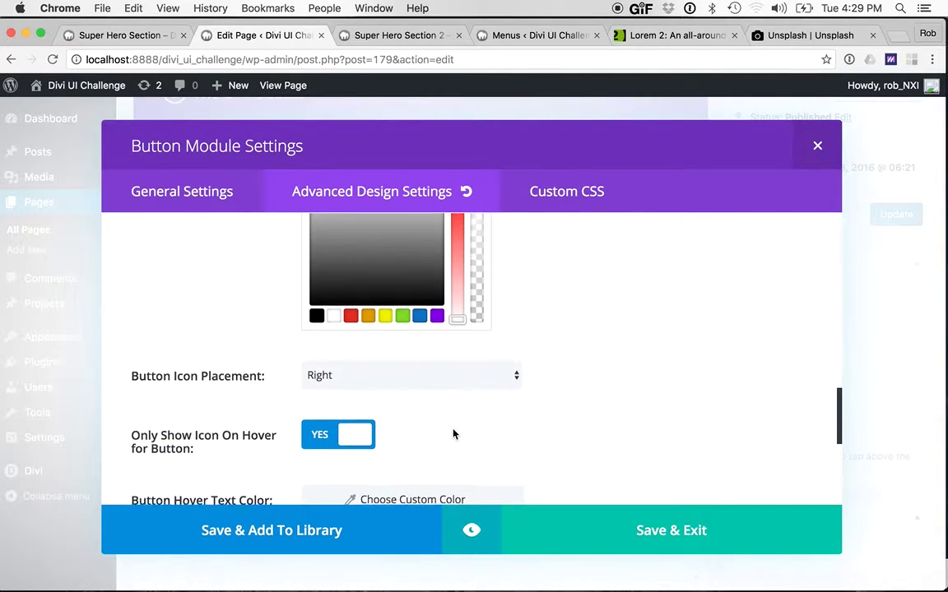
{"action": "scroll", "coordinate": [453, 435], "scroll_direction": "down", "scroll_amount": 2}
{"action": "scroll", "coordinate": [438, 377], "scroll_direction": "down", "scroll_amount": 1}
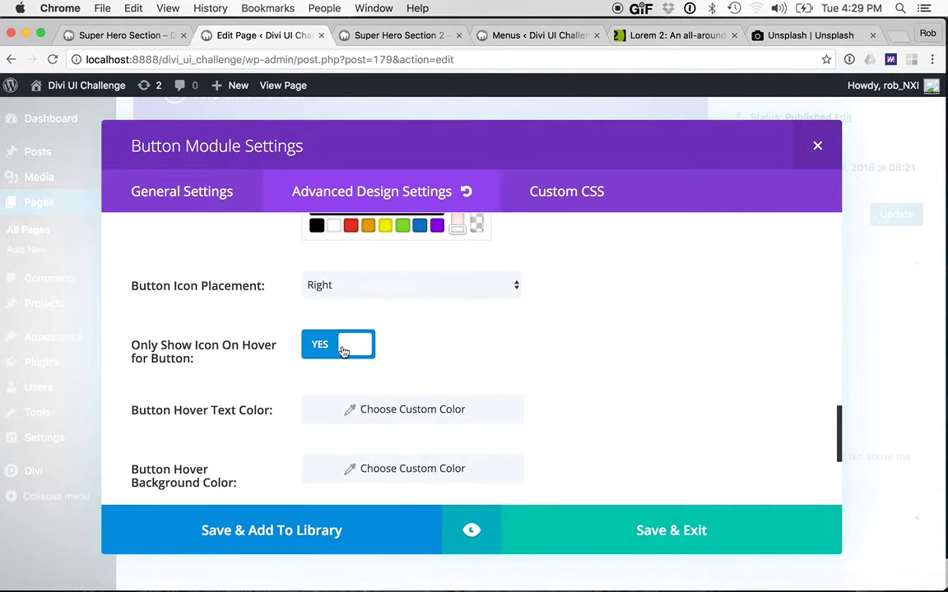
{"action": "scroll", "coordinate": [510, 332], "scroll_direction": "down", "scroll_amount": 4}
{"action": "scroll", "coordinate": [643, 368], "scroll_direction": "up", "scroll_amount": 3}
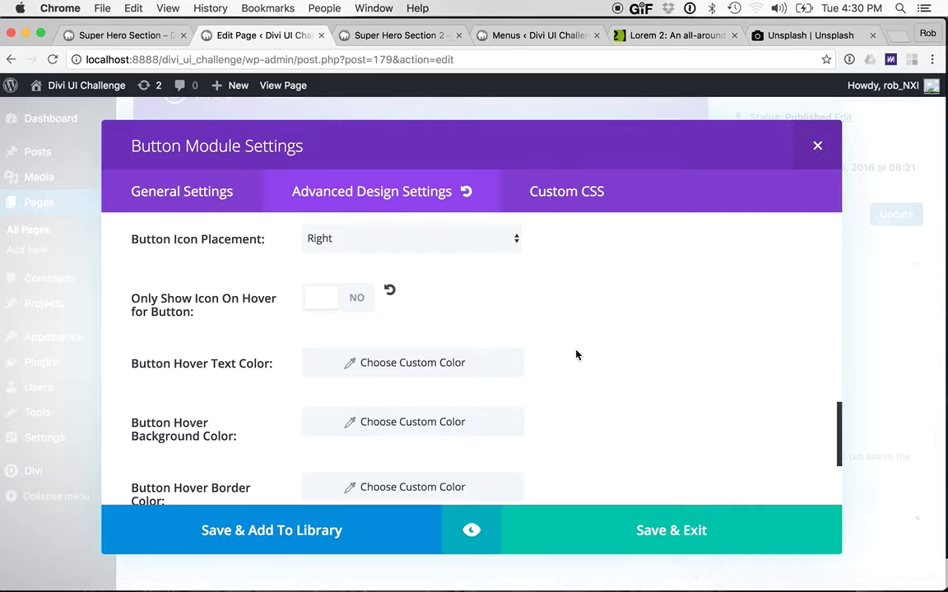
{"action": "scroll", "coordinate": [576, 355], "scroll_direction": "down", "scroll_amount": 2}
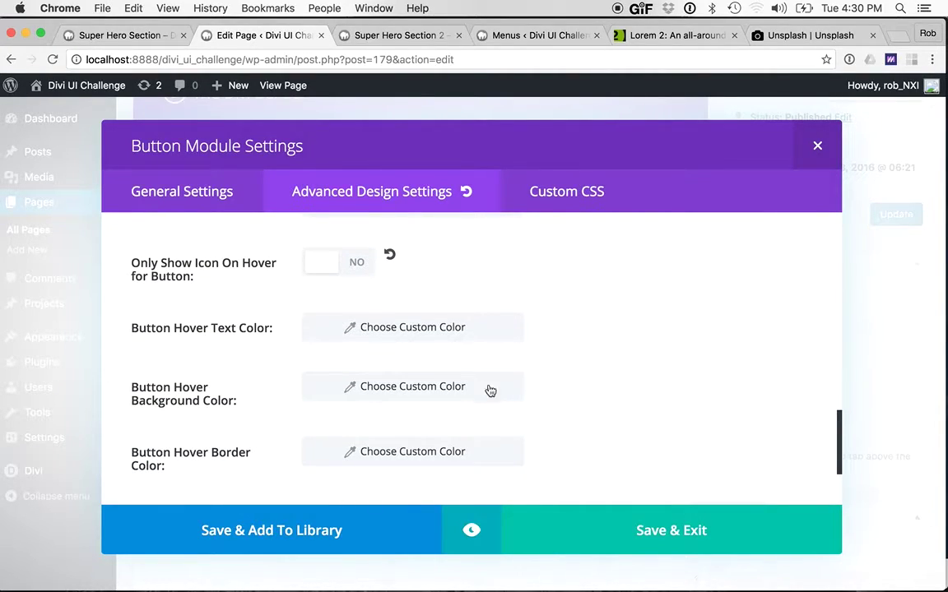
{"action": "scroll", "coordinate": [445, 395], "scroll_direction": "down", "scroll_amount": 1}
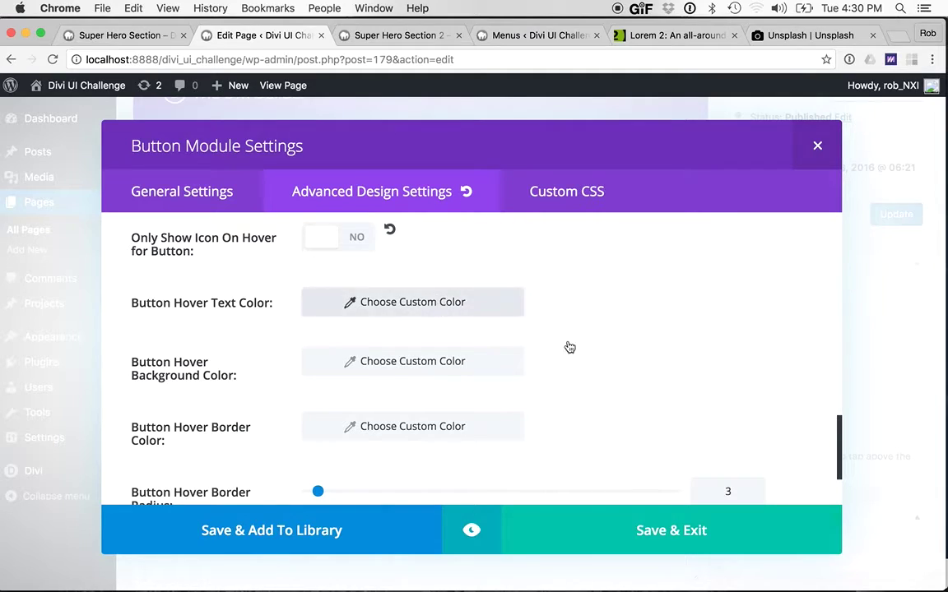
{"action": "scroll", "coordinate": [574, 387], "scroll_direction": "down", "scroll_amount": 1}
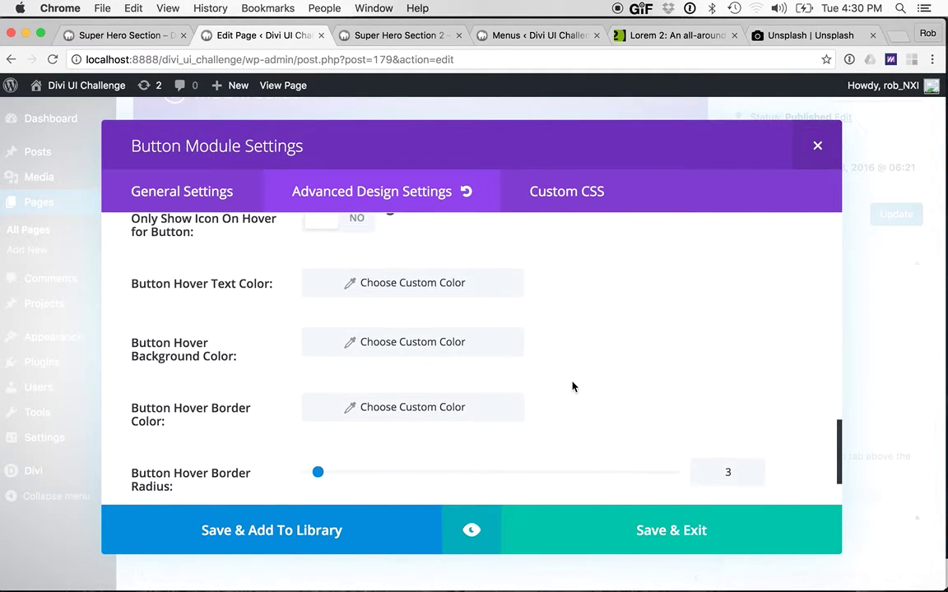
Step: Set the Button Hover Text Color to the white preset
{"action": "left_click", "coordinate": [467, 283]}
{"action": "left_click", "coordinate": [432, 283]}
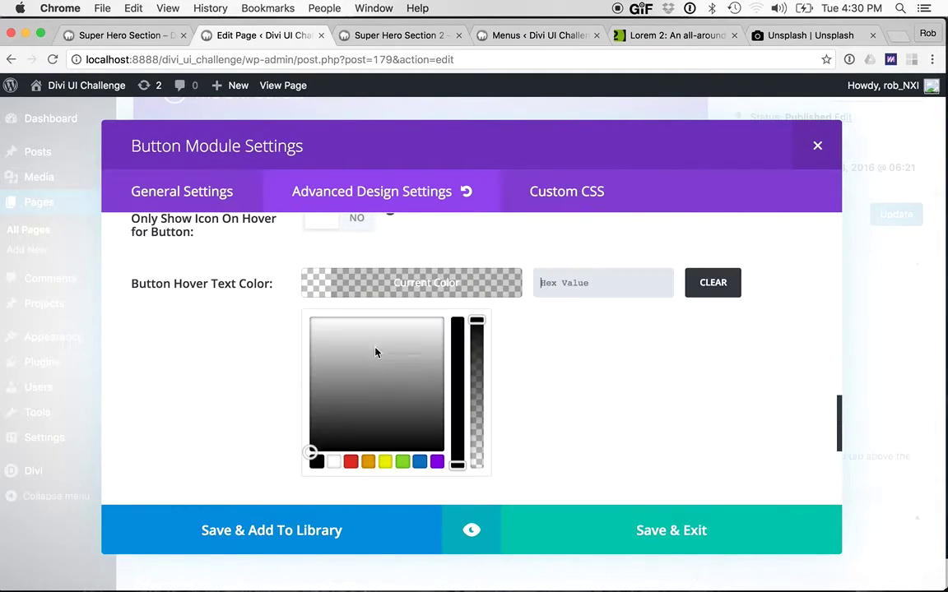
{"action": "left_click", "coordinate": [335, 462]}
{"action": "scroll", "coordinate": [386, 421], "scroll_direction": "down", "scroll_amount": 3}
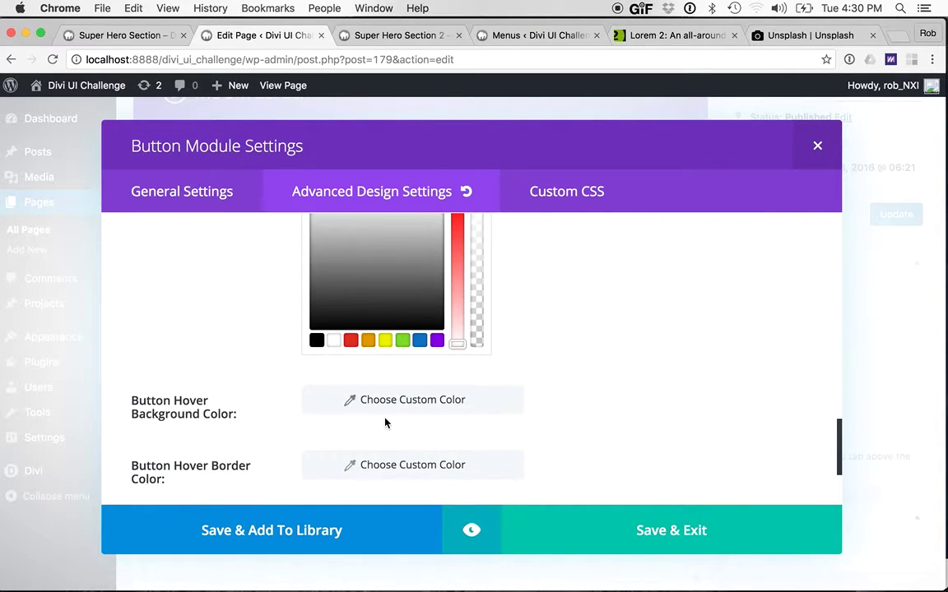
Step: Set the Button Hover Background Color to #ce2960
{"action": "left_click", "coordinate": [414, 400]}
{"action": "left_click", "coordinate": [403, 399]}
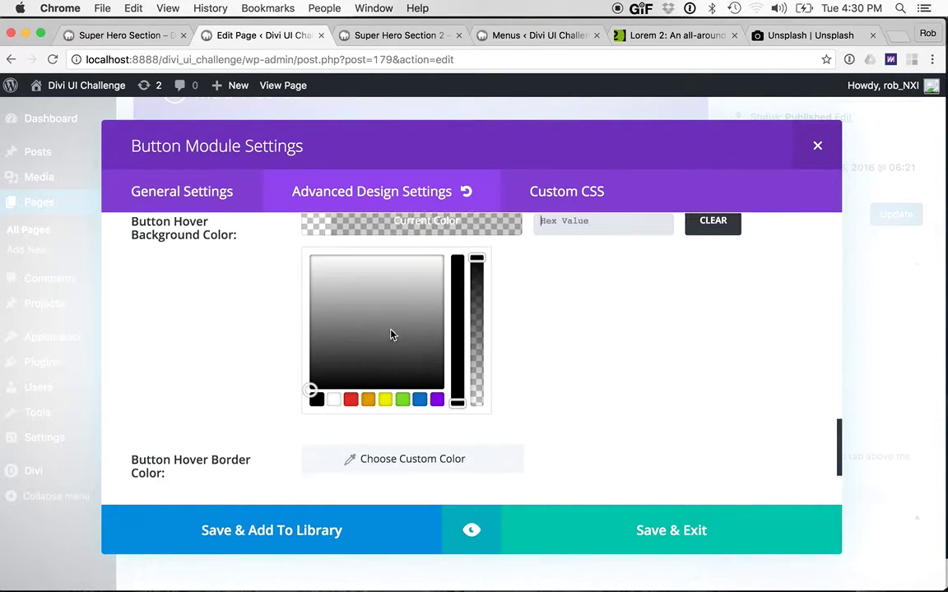
{"action": "type", "text": "#ce2960"}
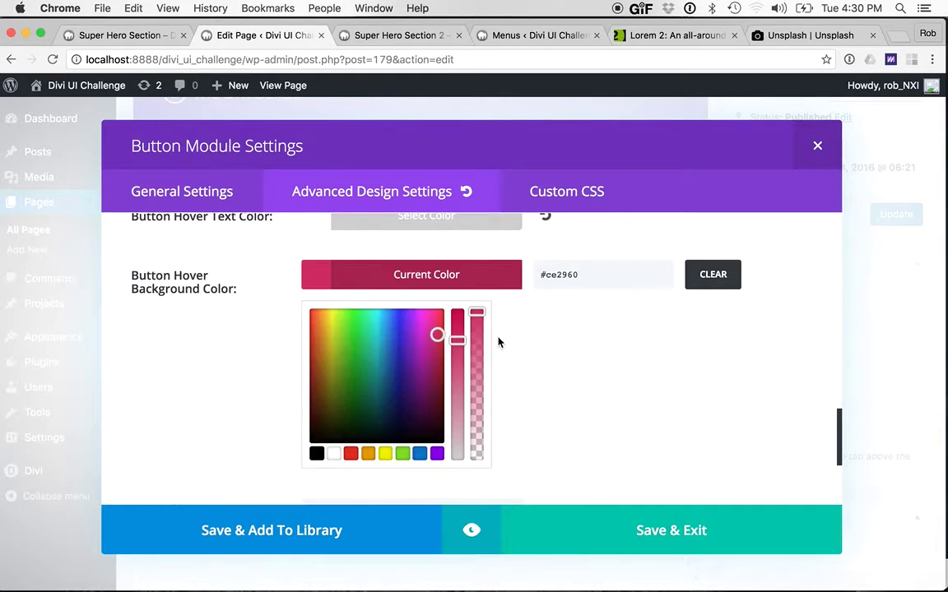
{"action": "left_click_drag", "start_coordinate": [458, 339], "coordinate": [458, 324]}
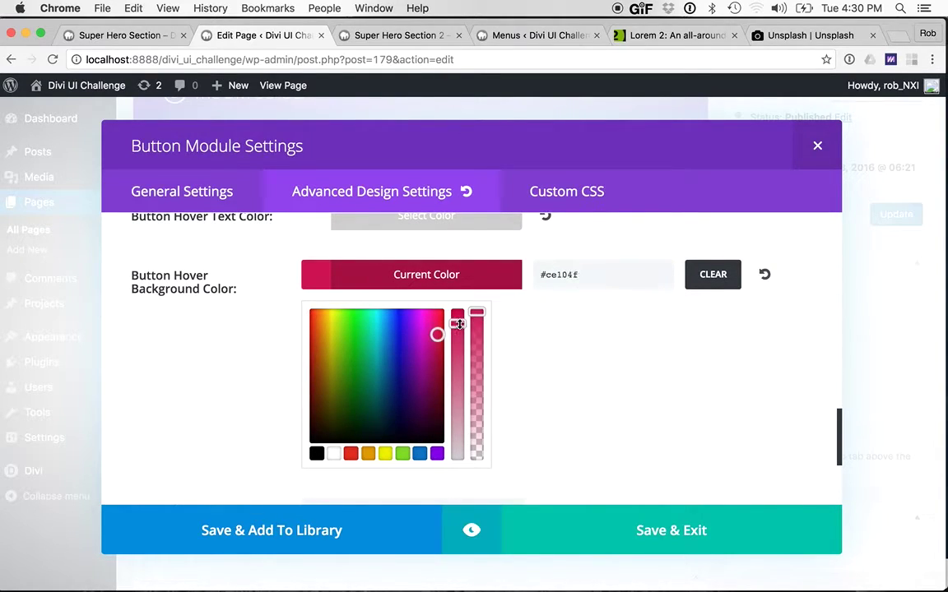
{"action": "triple_click", "coordinate": [560, 276]}
{"action": "type", "text": "#ce2960"}
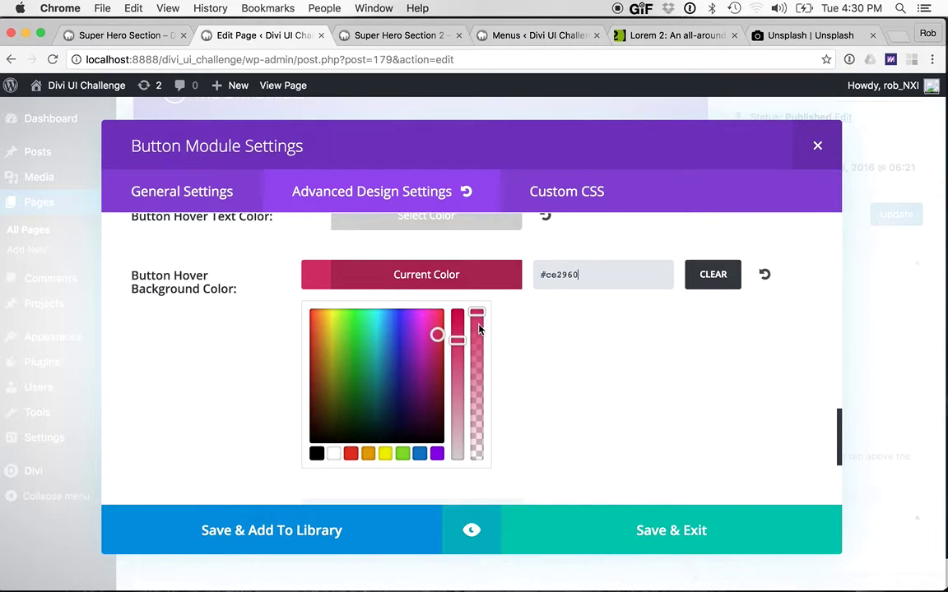
Step: Darken the Button Hover Background Color to a slightly deeper pink and copy its hex value
{"action": "left_click_drag", "start_coordinate": [437, 334], "coordinate": [437, 348]}
{"action": "triple_click", "coordinate": [574, 276]}
{"action": "key", "text": "super+c"}
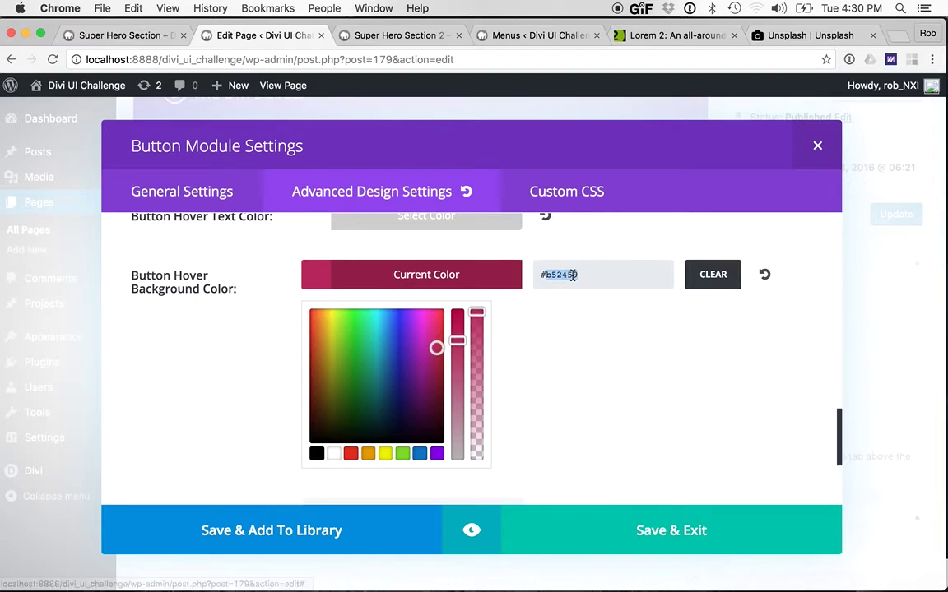
Step: Set the Button Hover Border Color to the hex value copied from the hover background
{"action": "scroll", "coordinate": [551, 346], "scroll_direction": "down", "scroll_amount": 3}
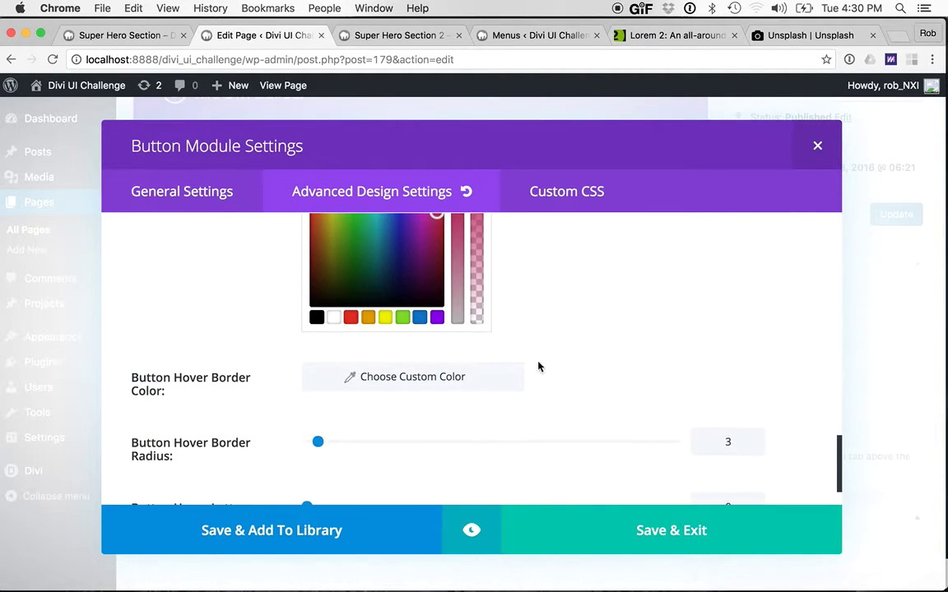
{"action": "left_click", "coordinate": [469, 368]}
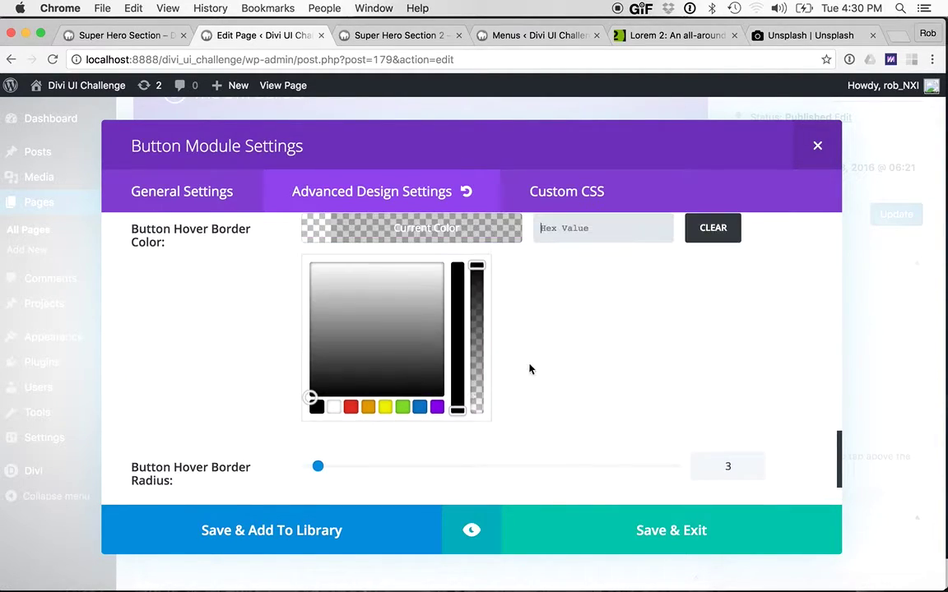
{"action": "key", "text": "super+v"}
Step: Set the Button Hover Border Radius to 0 and the Button Hover Letter Spacing to 1, and preview the result
{"action": "scroll", "coordinate": [603, 360], "scroll_direction": "down", "scroll_amount": 2}
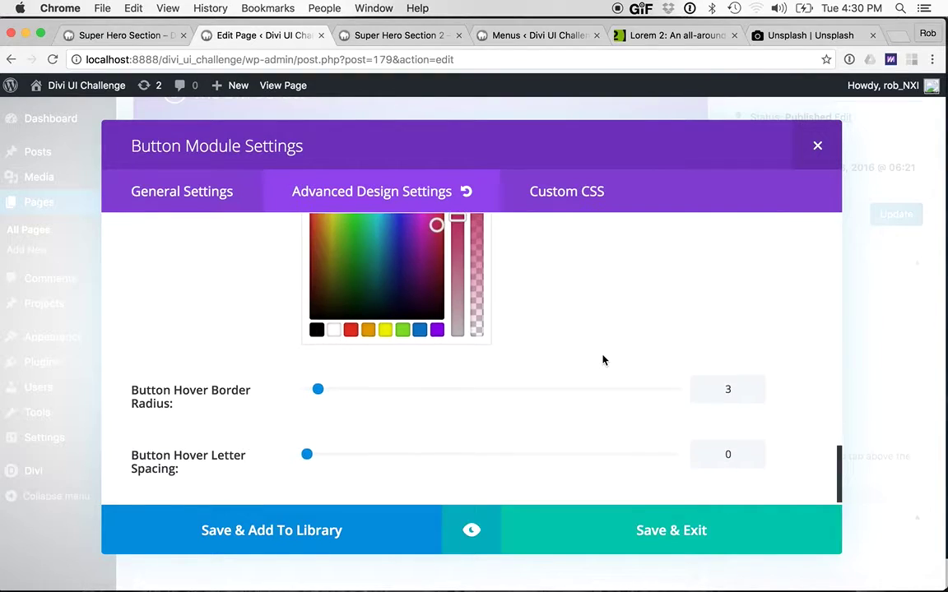
{"action": "left_click", "coordinate": [723, 376]}
{"action": "key", "text": "BackSpace"}
{"action": "type", "text": "0"}
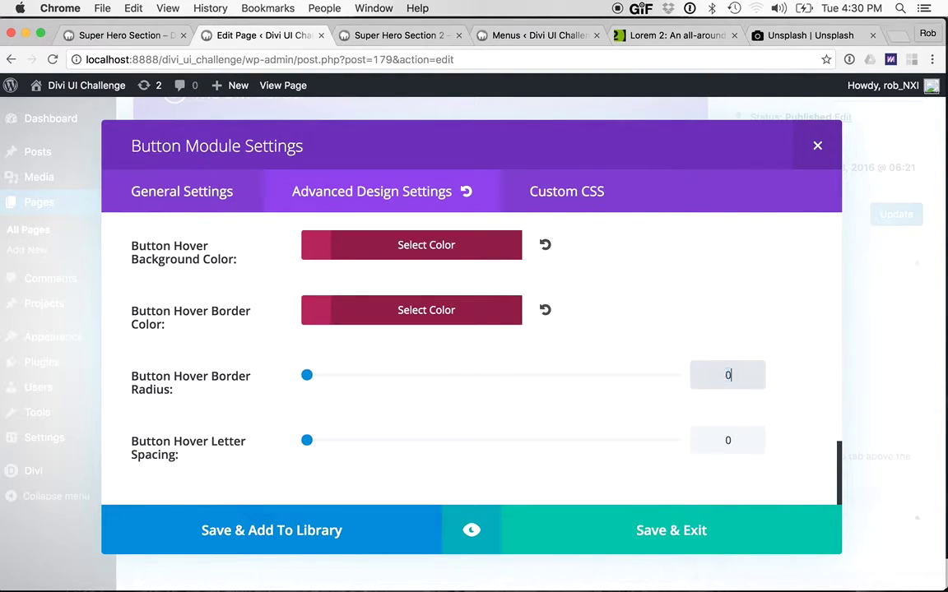
{"action": "left_click", "coordinate": [726, 441]}
{"action": "type", "text": "1"}
{"action": "key", "text": "super+l"}
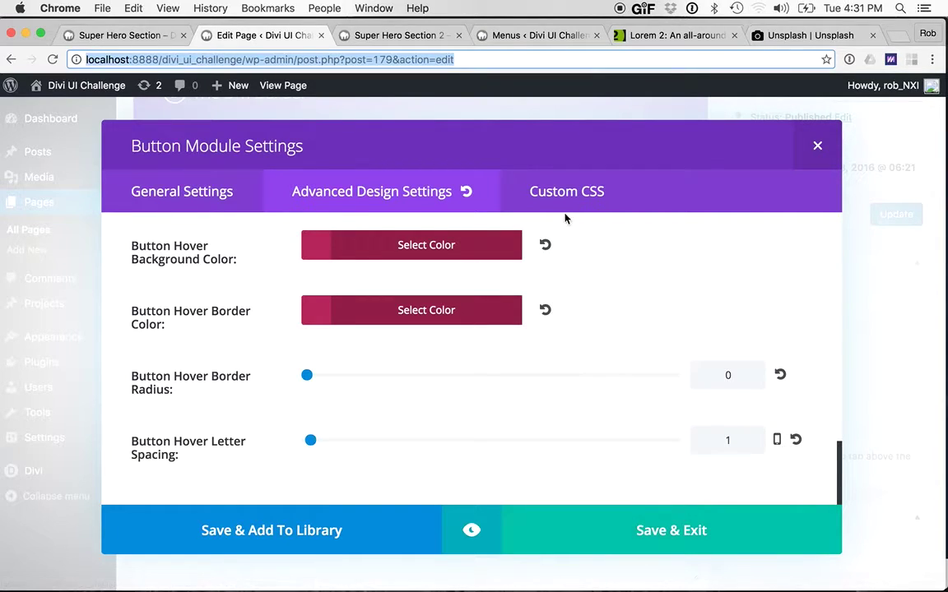
{"action": "left_click", "coordinate": [491, 524]}
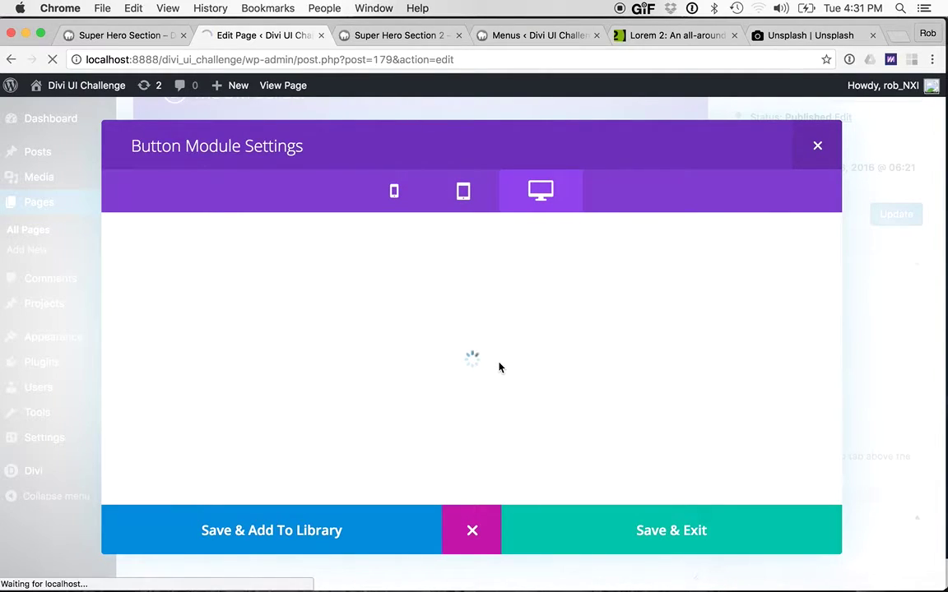
{"action": "scroll", "coordinate": [498, 367], "scroll_direction": "down", "scroll_amount": 3}
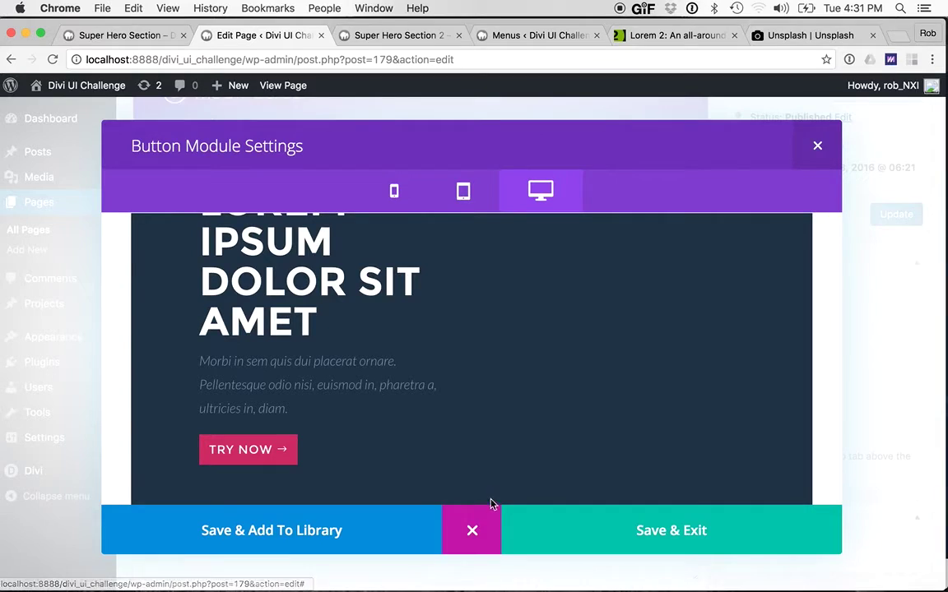
{"action": "left_click", "coordinate": [477, 520]}
Step: Add custom CSS to the button's Main Element with padding-left: 30px; and padding-right: 40px;, and preview it
{"action": "left_click", "coordinate": [572, 198]}
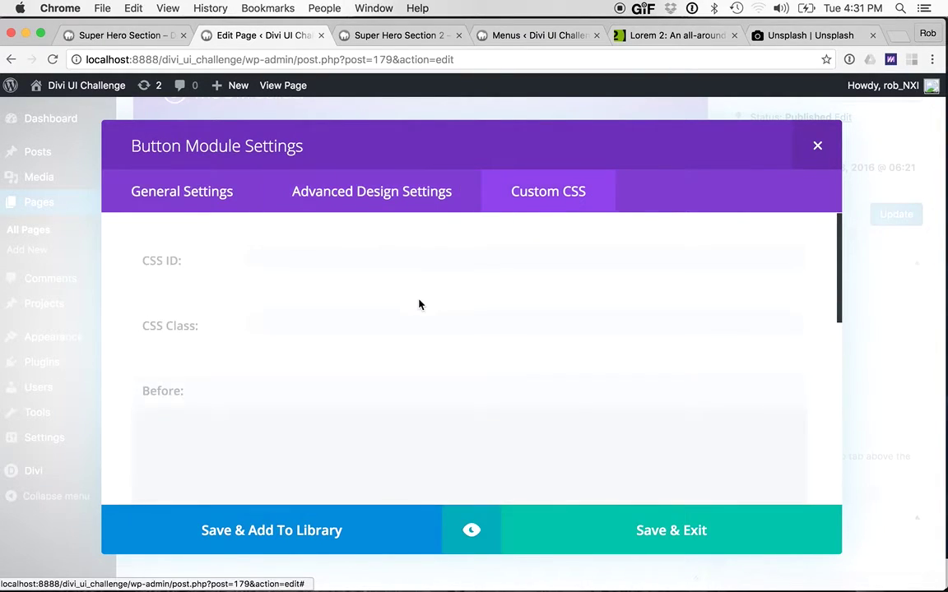
{"action": "scroll", "coordinate": [418, 305], "scroll_direction": "down", "scroll_amount": 10}
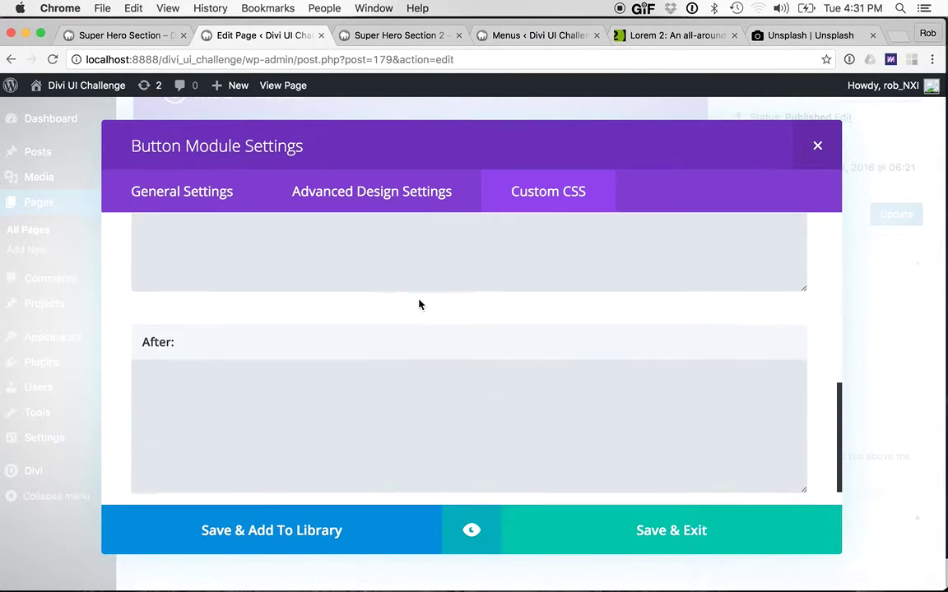
{"action": "scroll", "coordinate": [421, 306], "scroll_direction": "up", "scroll_amount": 5}
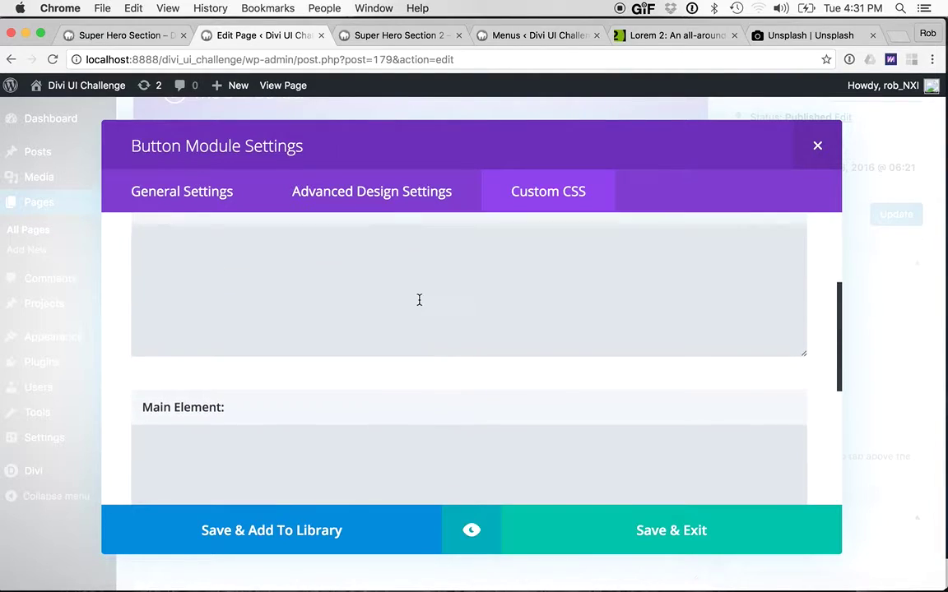
{"action": "left_click", "coordinate": [357, 392]}
{"action": "type", "text": "padding-left:"}
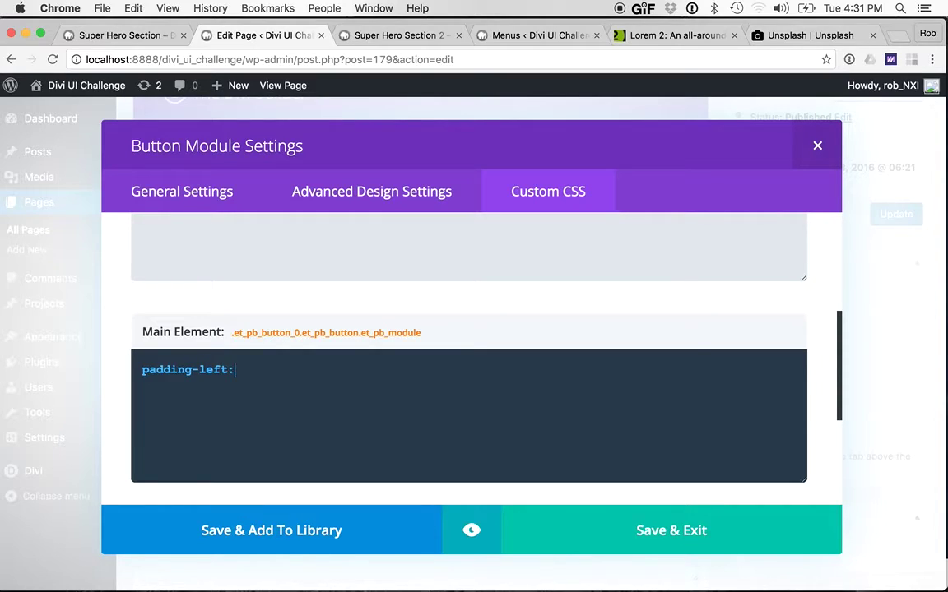
{"action": "type", "text": " 30px; "}
{"action": "type", "text": "paddi"}
{"action": "type", "text": "ng-ri"}
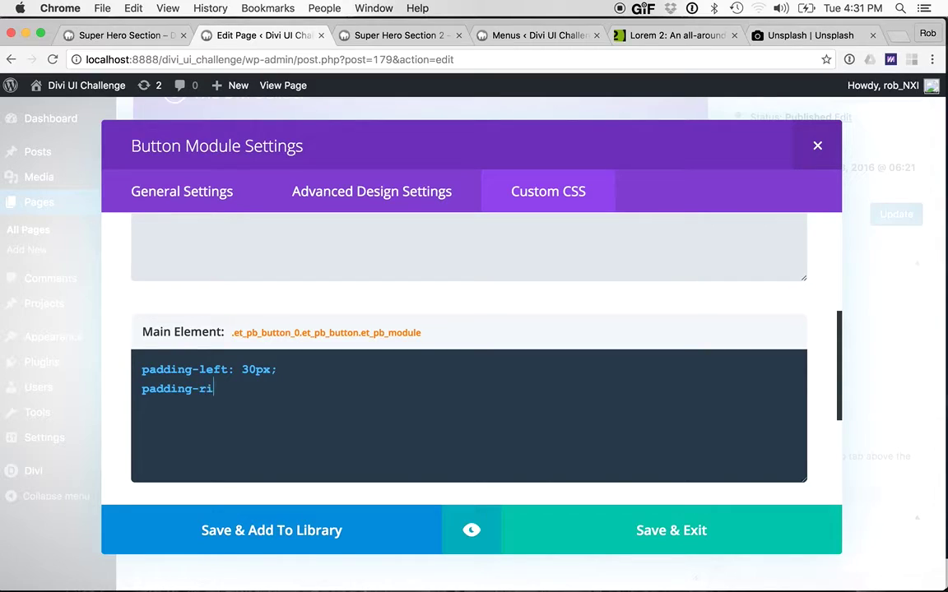
{"action": "type", "text": "ght: 40px;"}
{"action": "left_click", "coordinate": [475, 516]}
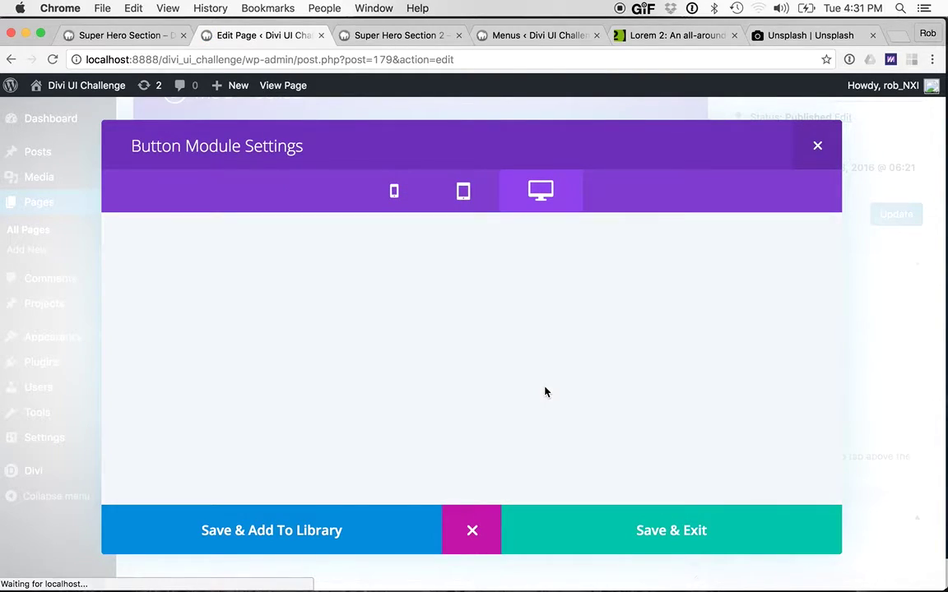
{"action": "scroll", "coordinate": [545, 389], "scroll_direction": "down", "scroll_amount": 2}
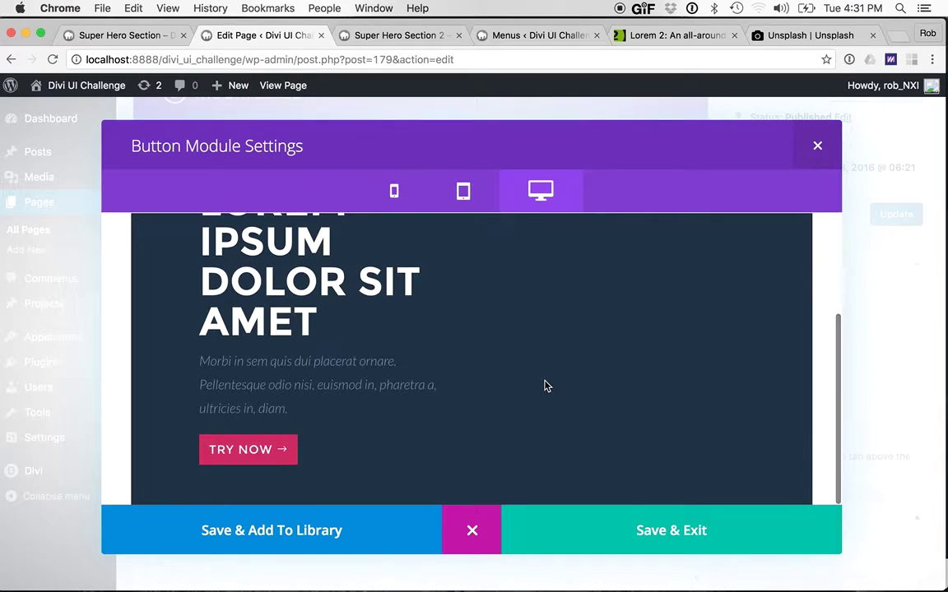
{"action": "left_click", "coordinate": [471, 530]}
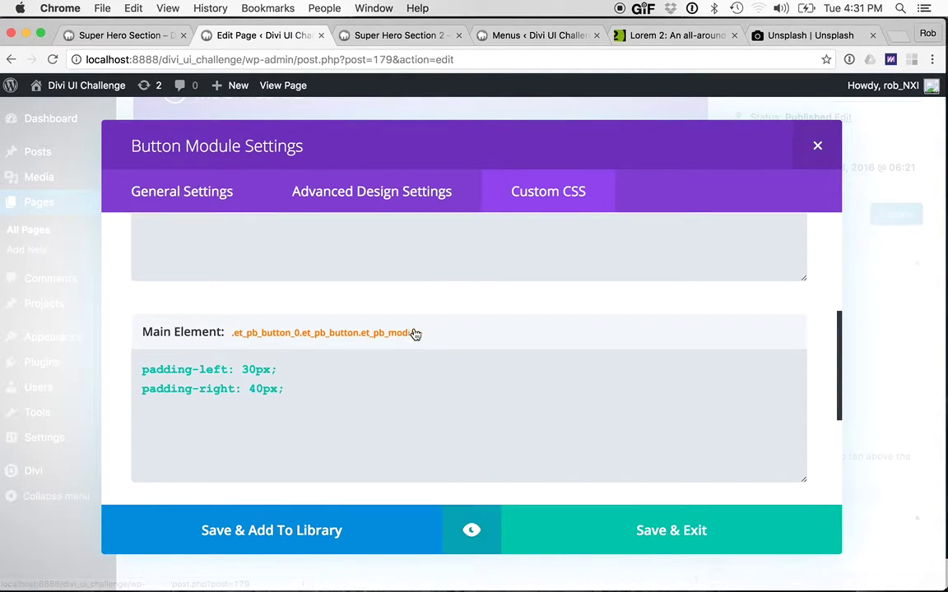
Step: Add !important to both the padding-left and padding-right declarations in the button's Main Element CSS, and preview it
{"action": "left_click", "coordinate": [274, 369]}
{"action": "type", "text": "!important"}
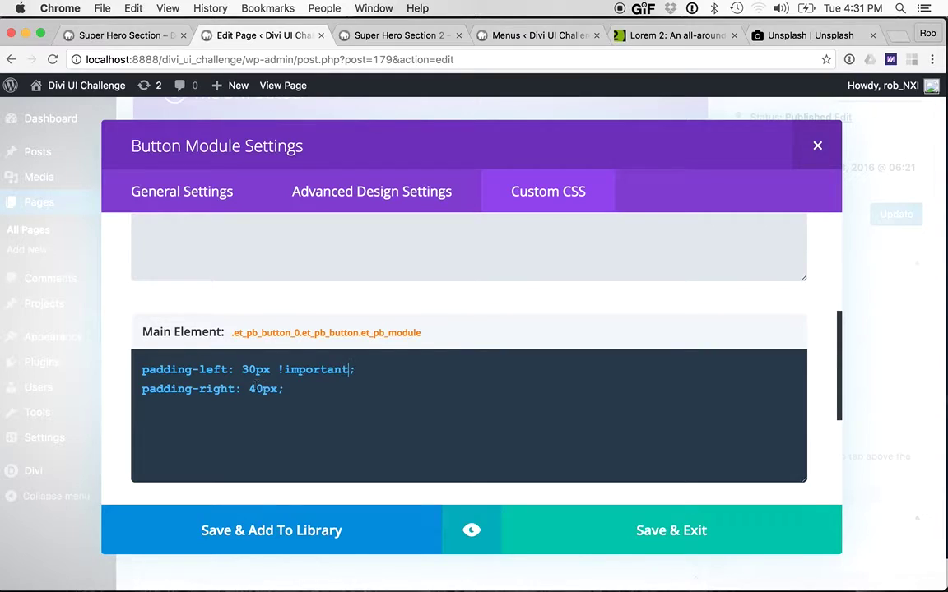
{"action": "key", "text": "Left"}
{"action": "type", "text": "!important"}
{"action": "left_click", "coordinate": [471, 530]}
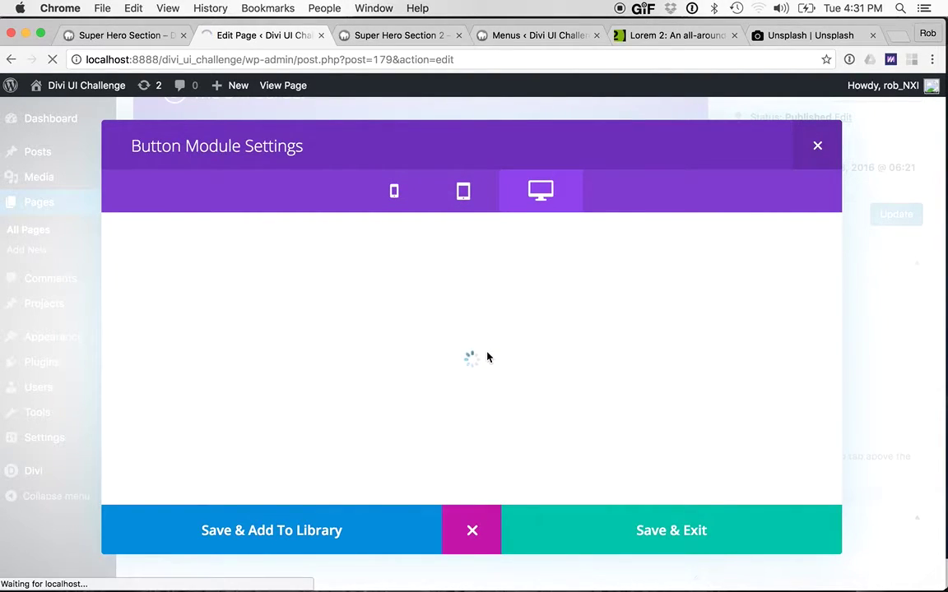
{"action": "scroll", "coordinate": [486, 357], "scroll_direction": "down", "scroll_amount": 3}
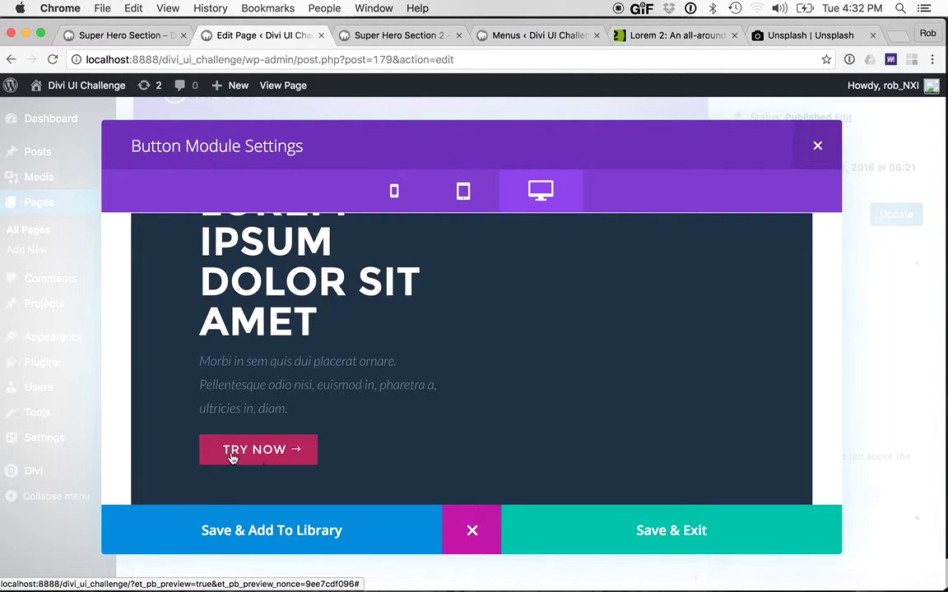
{"action": "left_click", "coordinate": [470, 530]}
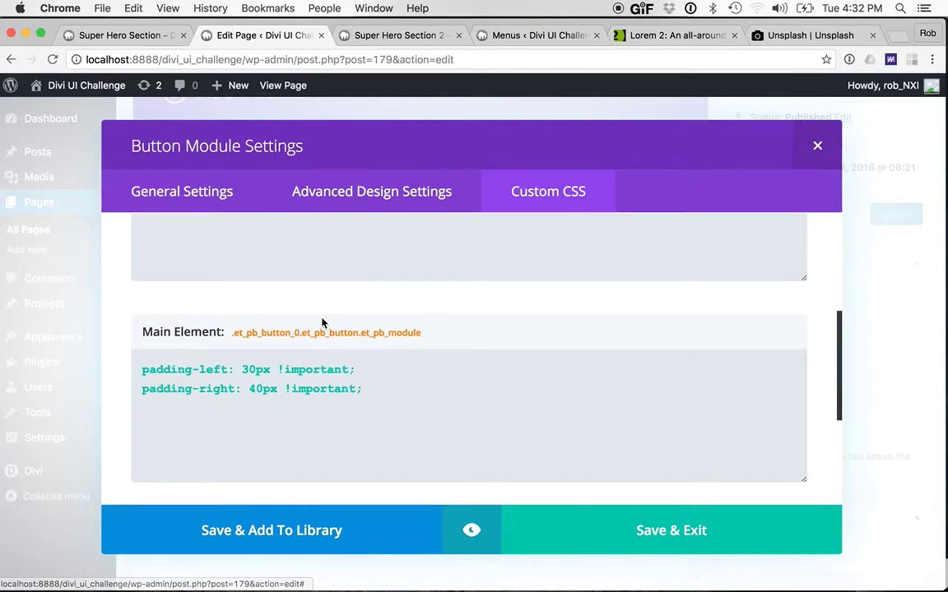
Step: Change the button's left padding to 40px and right padding to 50px in its custom CSS, and save the module
{"action": "left_click", "coordinate": [249, 369]}
{"action": "key", "text": "BackSpace"}
{"action": "type", "text": "4"}
{"action": "key", "text": "Delete"}
{"action": "type", "text": "5"}
{"action": "left_click", "coordinate": [469, 530]}
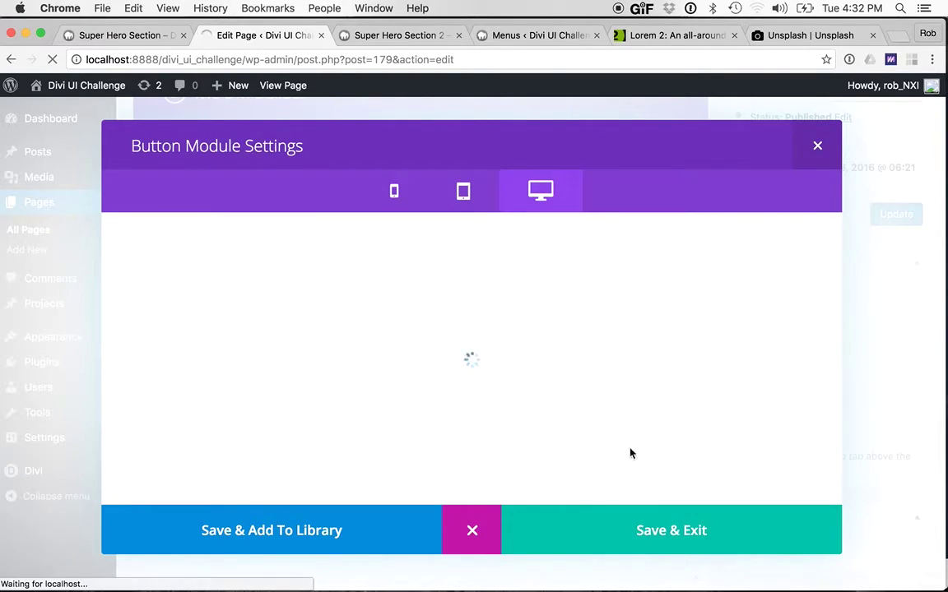
{"action": "scroll", "coordinate": [668, 474], "scroll_direction": "down", "scroll_amount": 3}
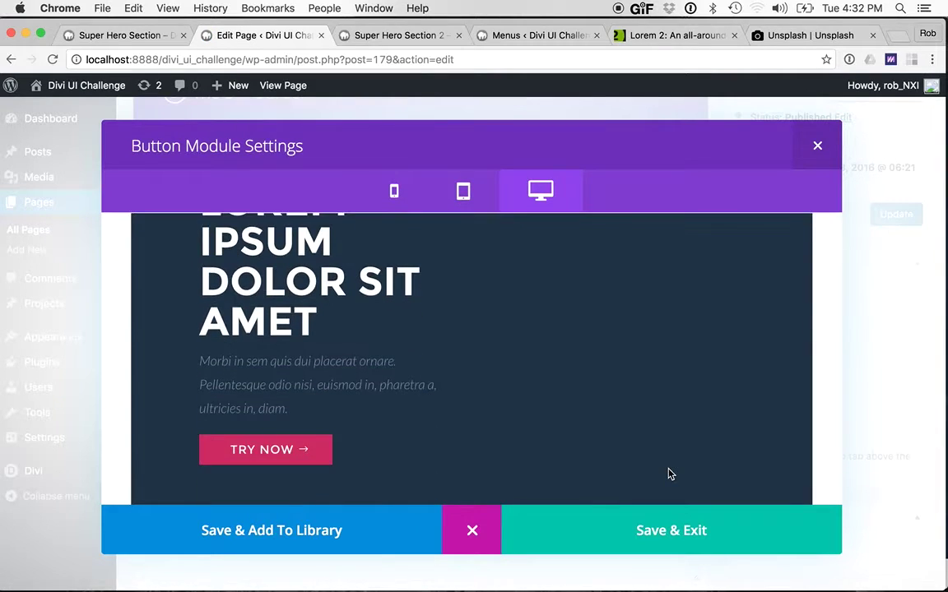
{"action": "left_click", "coordinate": [625, 526]}
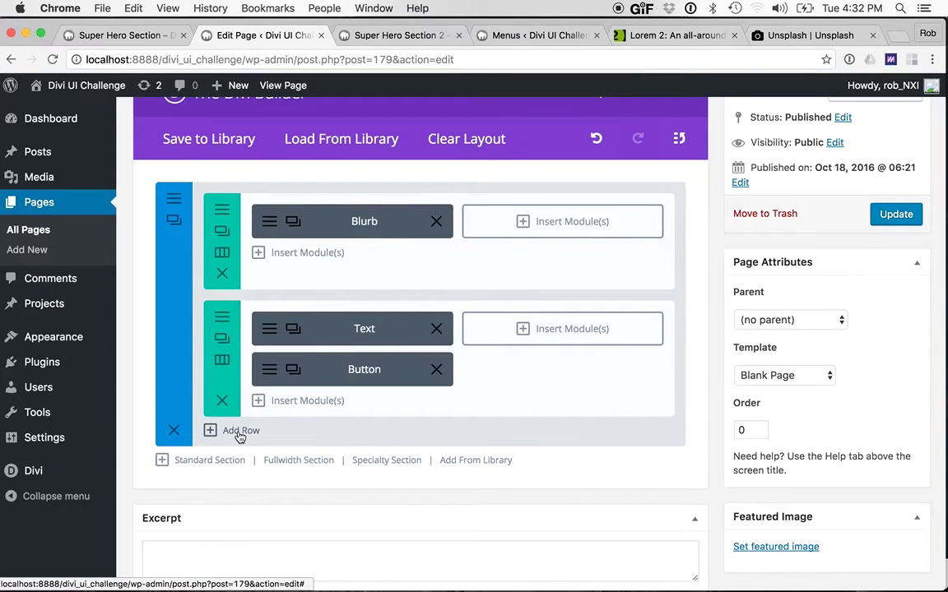
Step: Add a new row with three 1/3 columns below the text and button row
{"action": "left_click", "coordinate": [227, 430]}
{"action": "left_click", "coordinate": [446, 445]}
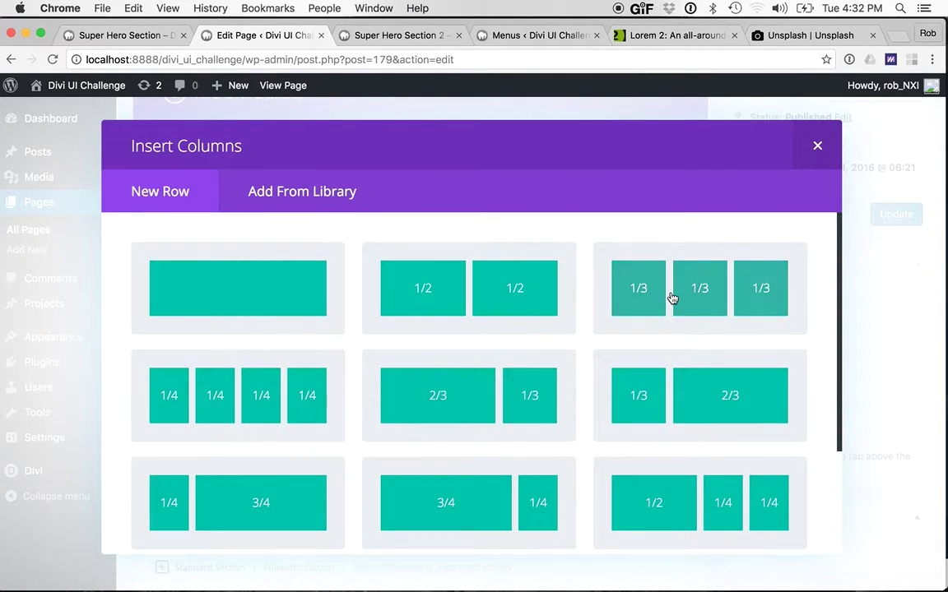
{"action": "left_click", "coordinate": [672, 298]}
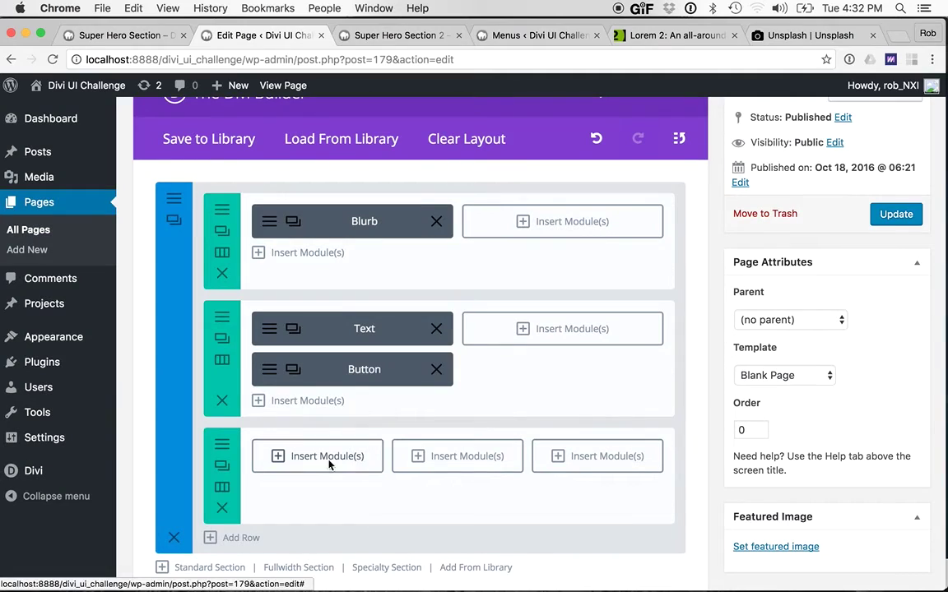
Step: Insert a Blurb module in the first column of the new row, titled Big Feature 1 with # as its Url
{"action": "left_click", "coordinate": [458, 439]}
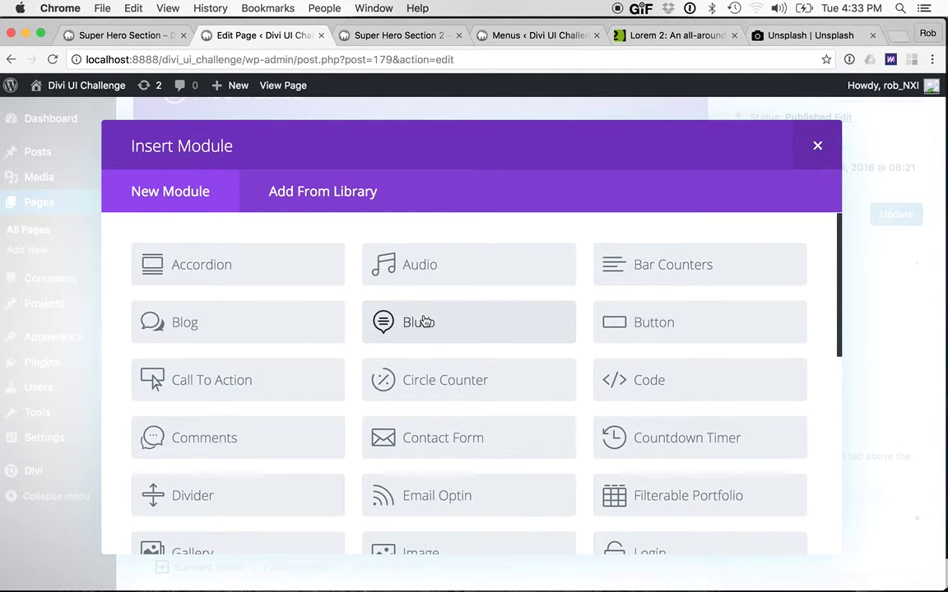
{"action": "left_click", "coordinate": [461, 322]}
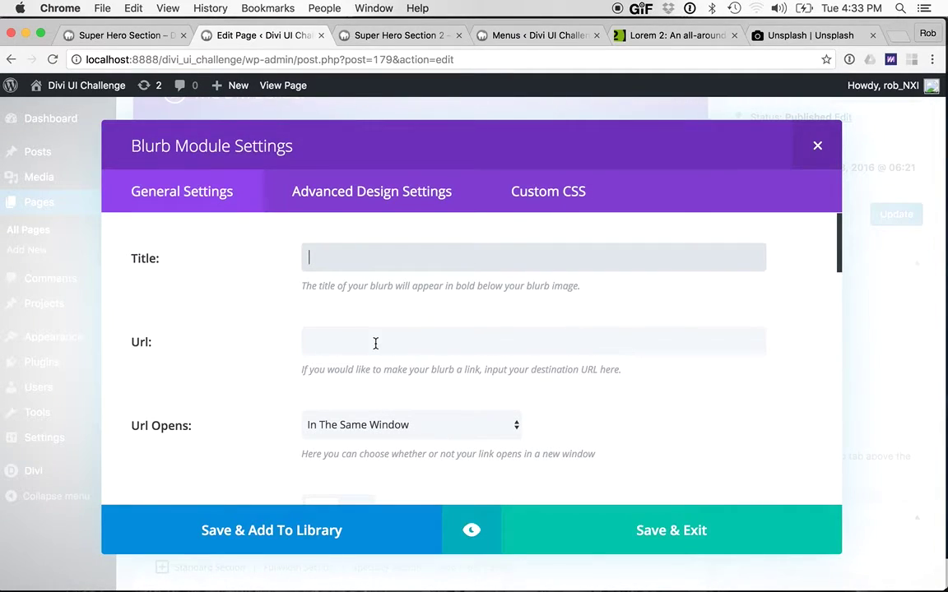
{"action": "type", "text": "Bi"}
{"action": "left_click", "coordinate": [324, 338]}
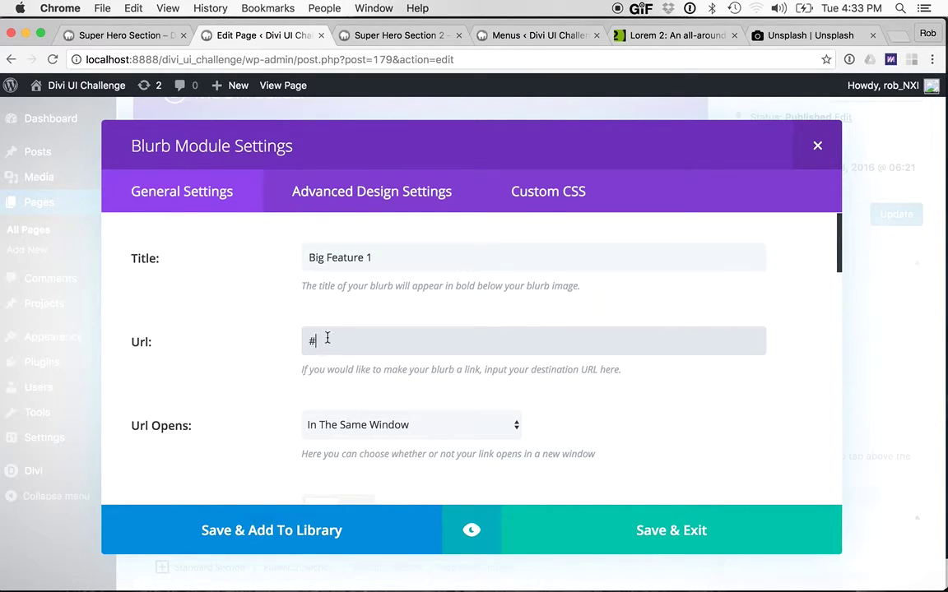
{"action": "type", "text": "#"}
{"action": "scroll", "coordinate": [399, 349], "scroll_direction": "down", "scroll_amount": 1}
{"action": "scroll", "coordinate": [449, 396], "scroll_direction": "down", "scroll_amount": 2}
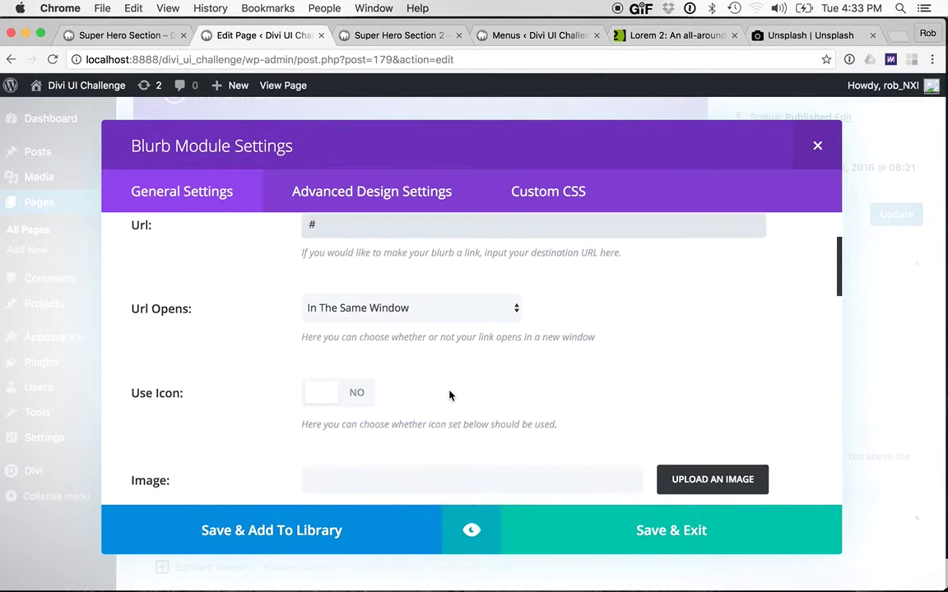
Step: Enable the icon for the Big Feature 1 blurb and choose the horizontal sliders icon
{"action": "left_click", "coordinate": [356, 393]}
{"action": "scroll", "coordinate": [472, 362], "scroll_direction": "down", "scroll_amount": 2}
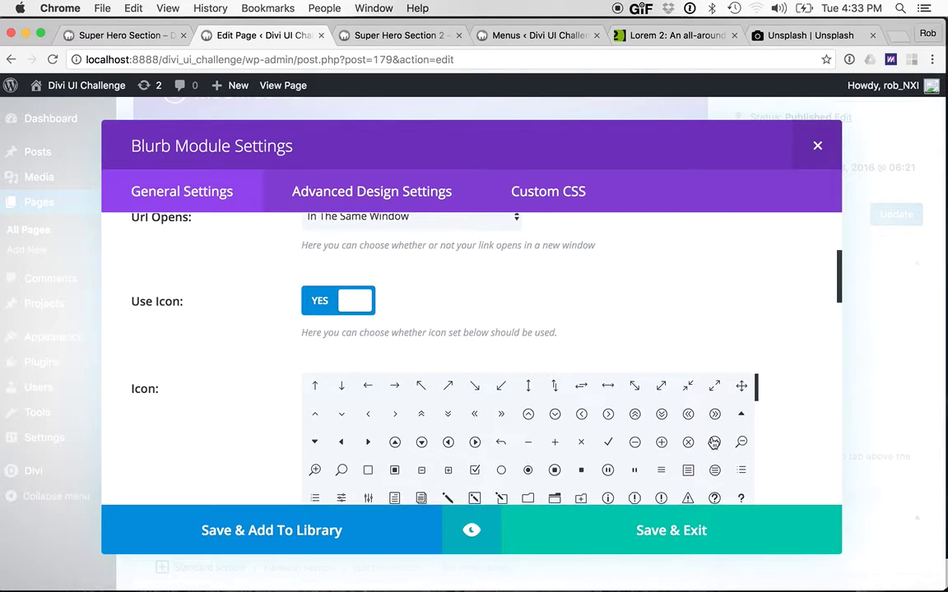
{"action": "scroll", "coordinate": [715, 445], "scroll_direction": "down", "scroll_amount": 1}
{"action": "scroll", "coordinate": [714, 444], "scroll_direction": "down", "scroll_amount": 1}
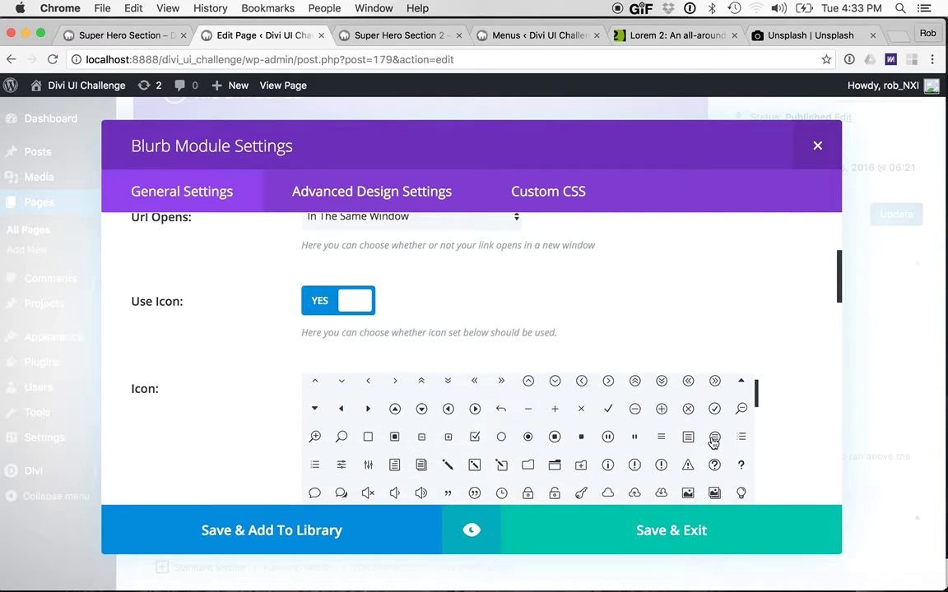
{"action": "left_click", "coordinate": [342, 443]}
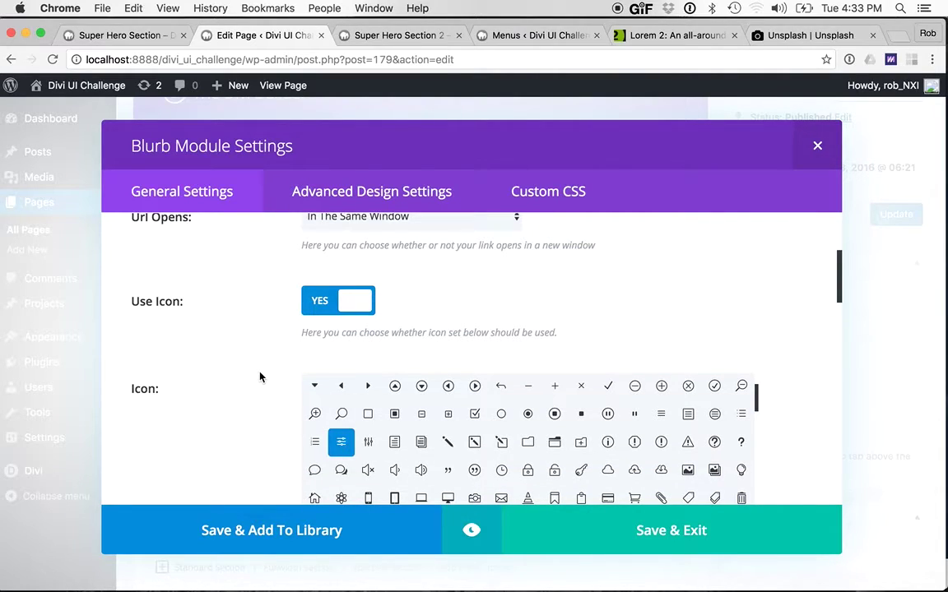
Step: Set the blurb's icon color to #b52459
{"action": "scroll", "coordinate": [260, 377], "scroll_direction": "down", "scroll_amount": 5}
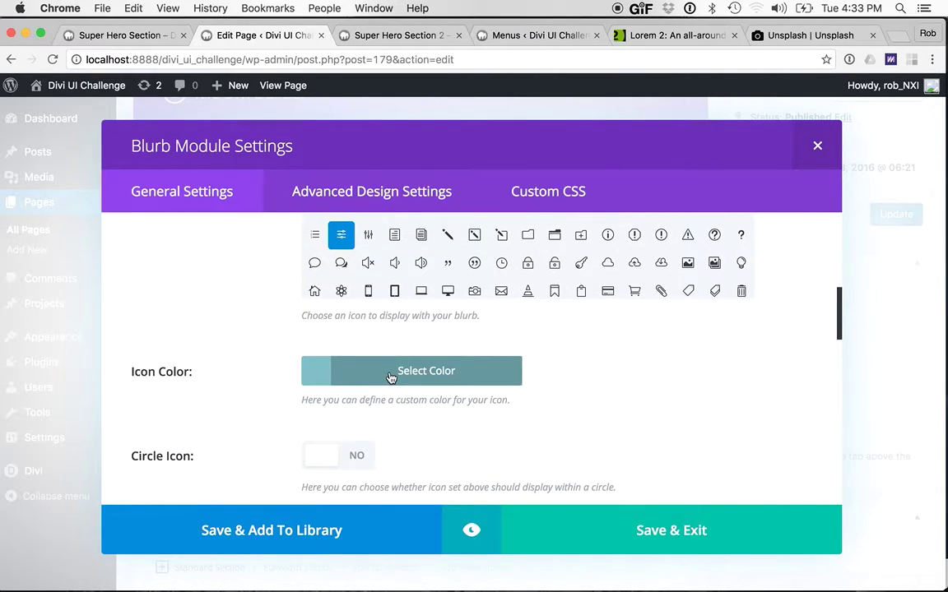
{"action": "left_click", "coordinate": [391, 371]}
{"action": "double_click", "coordinate": [578, 372]}
{"action": "type", "text": "#b52459"}
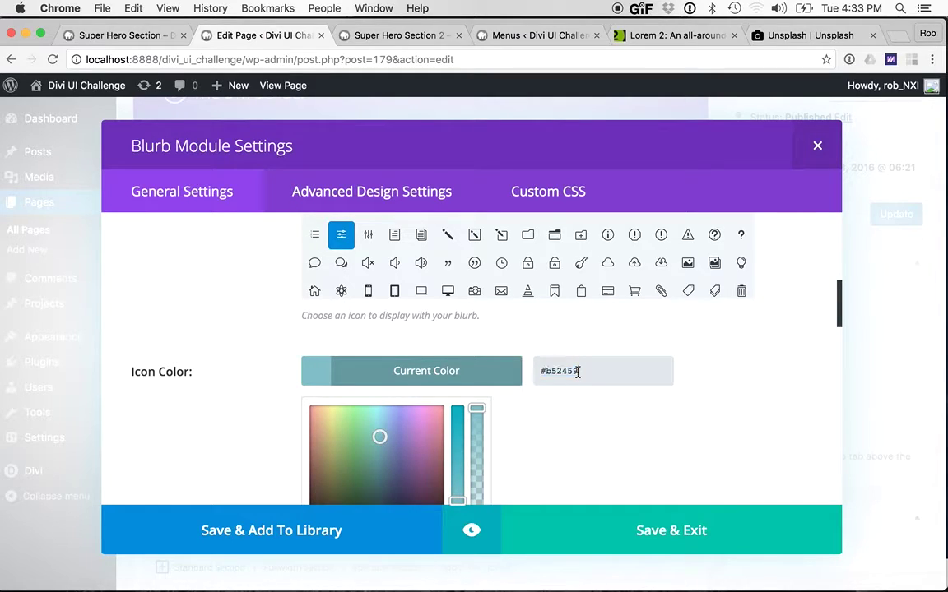
{"action": "left_click", "coordinate": [600, 413]}
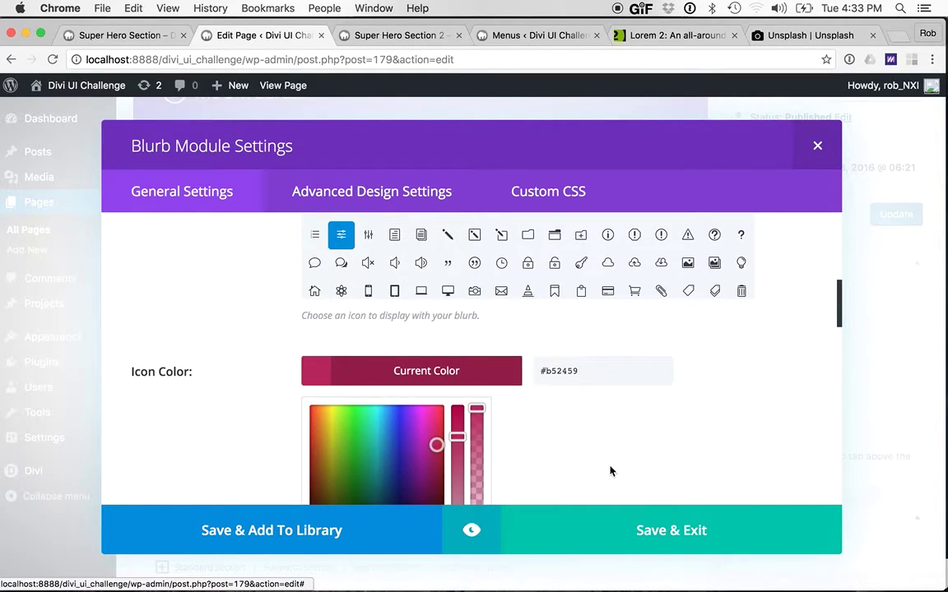
Step: Check the pink hex code in the TextEdit notes and set the blurb's icon color to #ce2960
{"action": "key", "text": "super+Tab"}
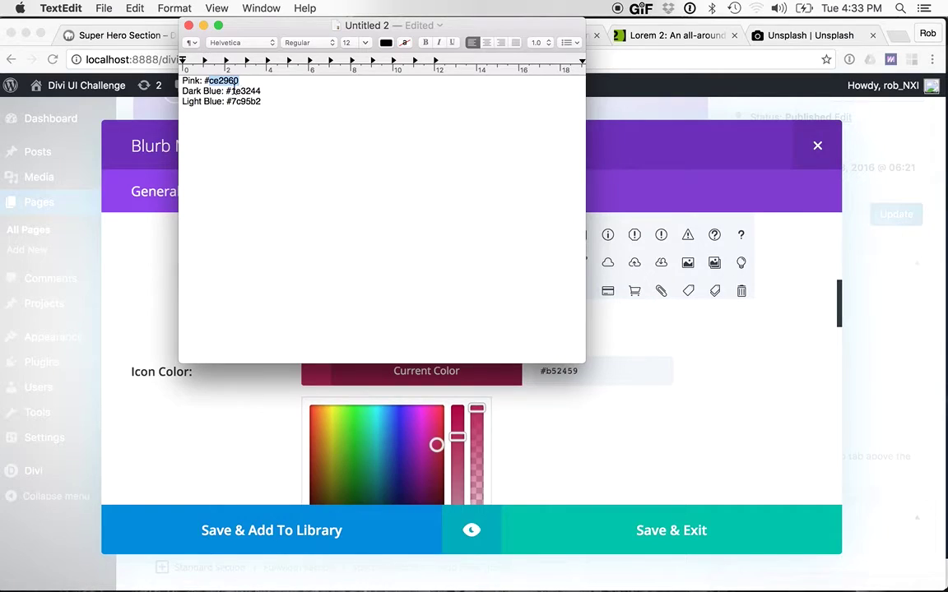
{"action": "key", "text": "super+Tab"}
{"action": "left_click", "coordinate": [553, 360]}
{"action": "key", "text": "super+a"}
{"action": "type", "text": "#ce2960"}
{"action": "left_click", "coordinate": [603, 450]}
Step: Set the blurb's Image/Icon Placement to Left and its Image/Icon Animation to No Animation
{"action": "scroll", "coordinate": [604, 450], "scroll_direction": "down", "scroll_amount": 5}
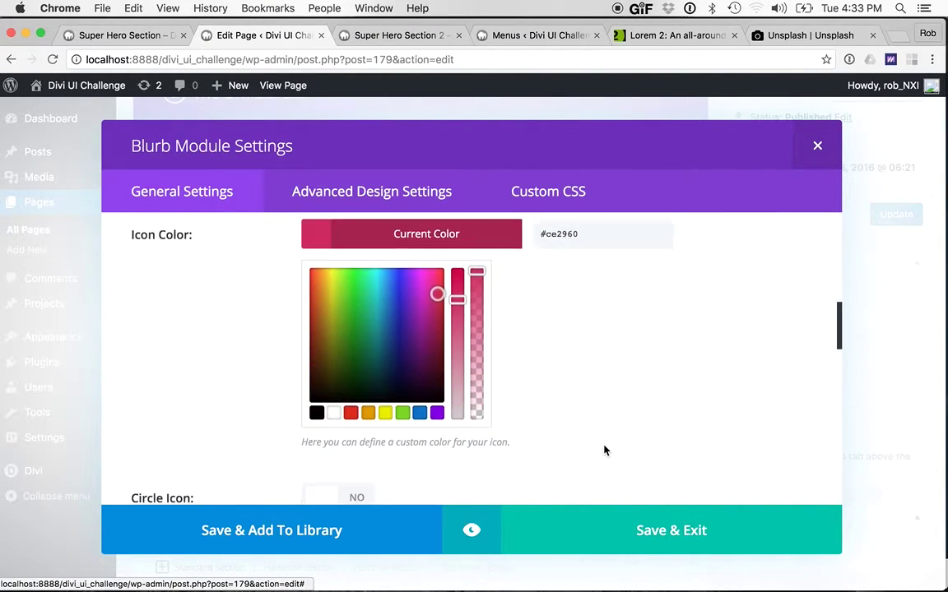
{"action": "scroll", "coordinate": [490, 386], "scroll_direction": "down", "scroll_amount": 5}
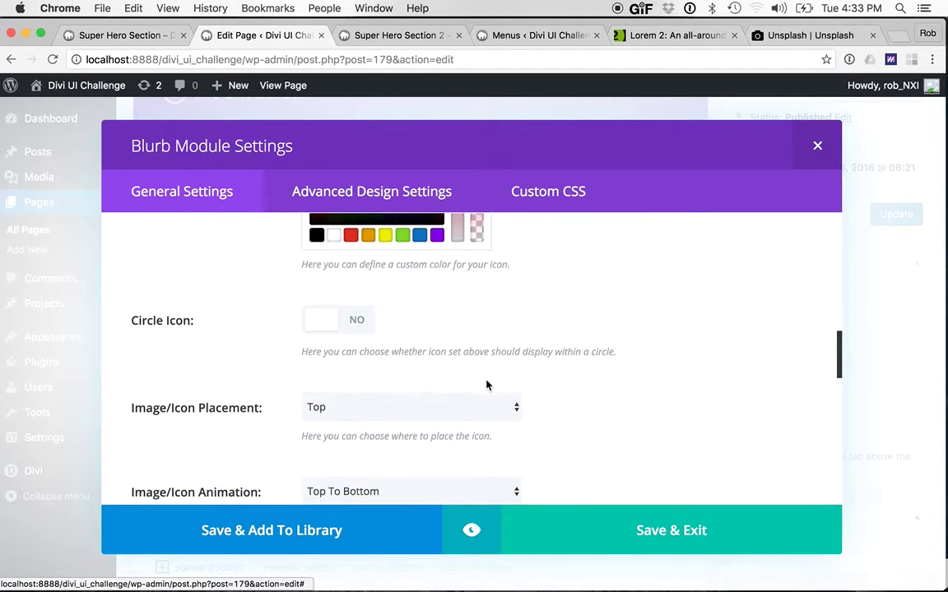
{"action": "left_click", "coordinate": [436, 390]}
{"action": "left_click", "coordinate": [411, 400]}
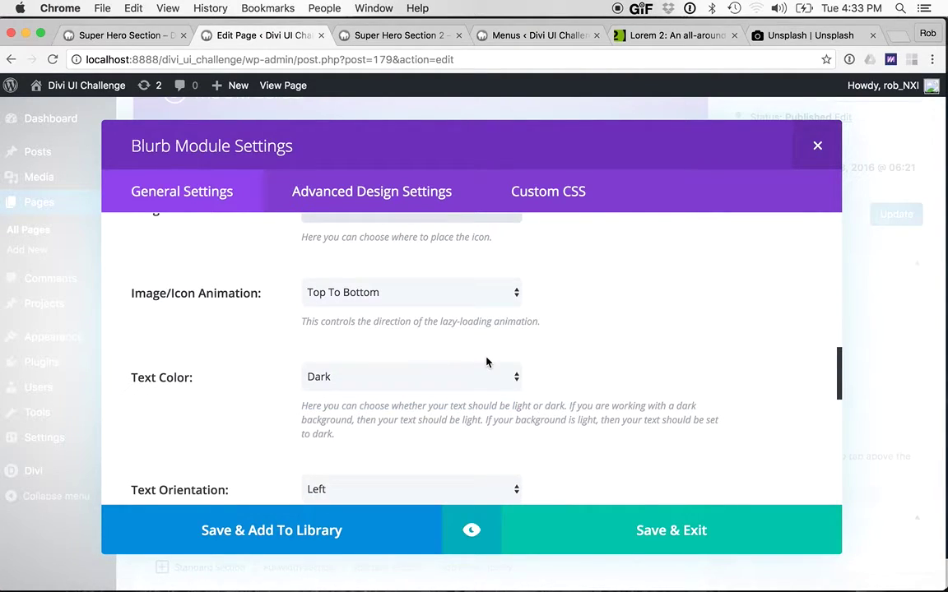
{"action": "scroll", "coordinate": [575, 317], "scroll_direction": "up", "scroll_amount": 2}
{"action": "scroll", "coordinate": [572, 329], "scroll_direction": "down", "scroll_amount": 1}
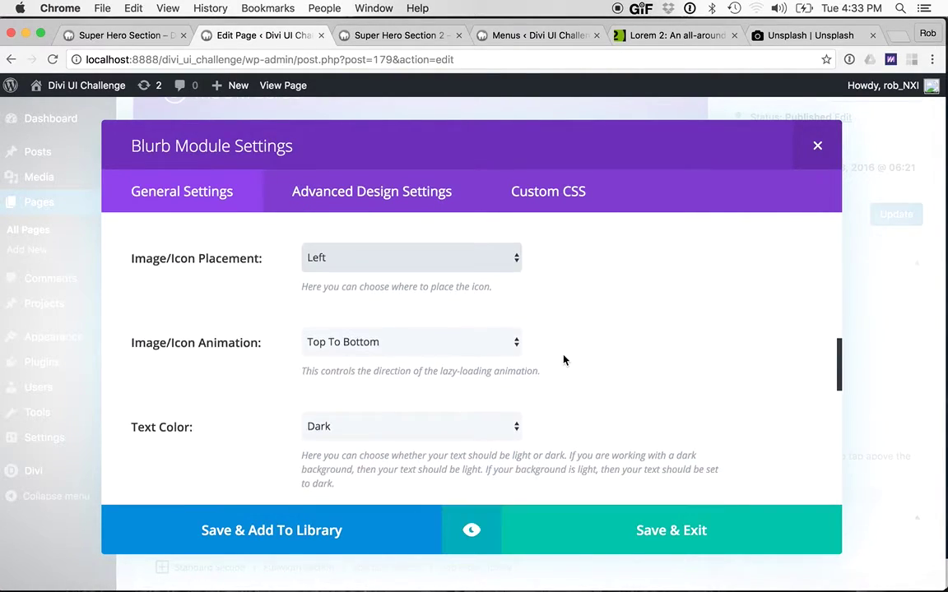
{"action": "left_click", "coordinate": [463, 347]}
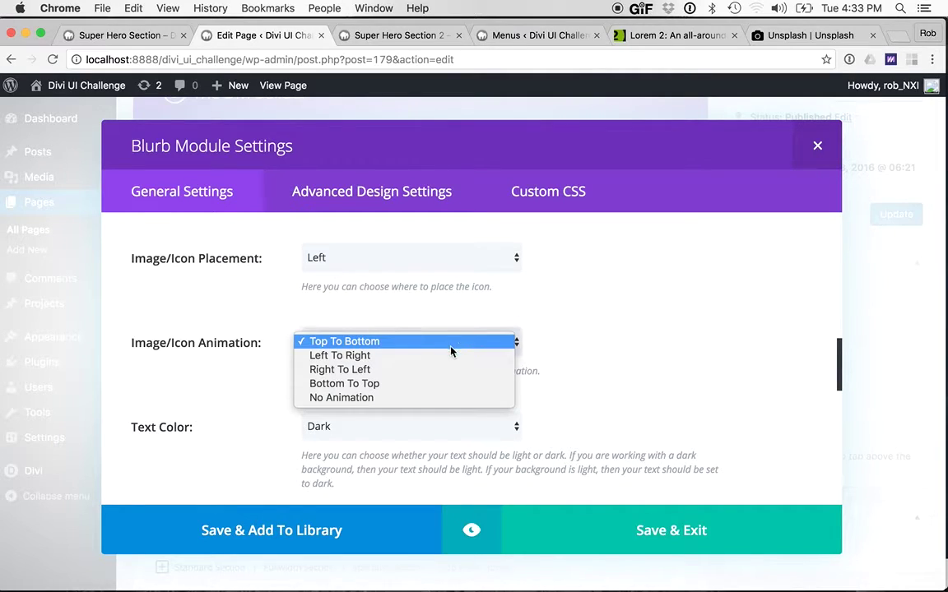
{"action": "left_click", "coordinate": [414, 399]}
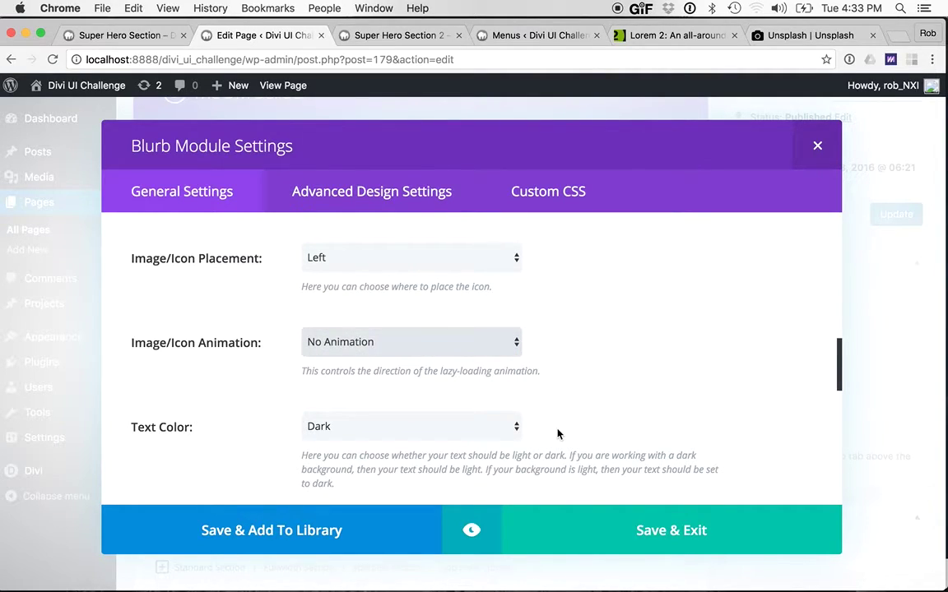
Step: Set the blurb's Text Color to Light
{"action": "scroll", "coordinate": [557, 431], "scroll_direction": "down", "scroll_amount": 1}
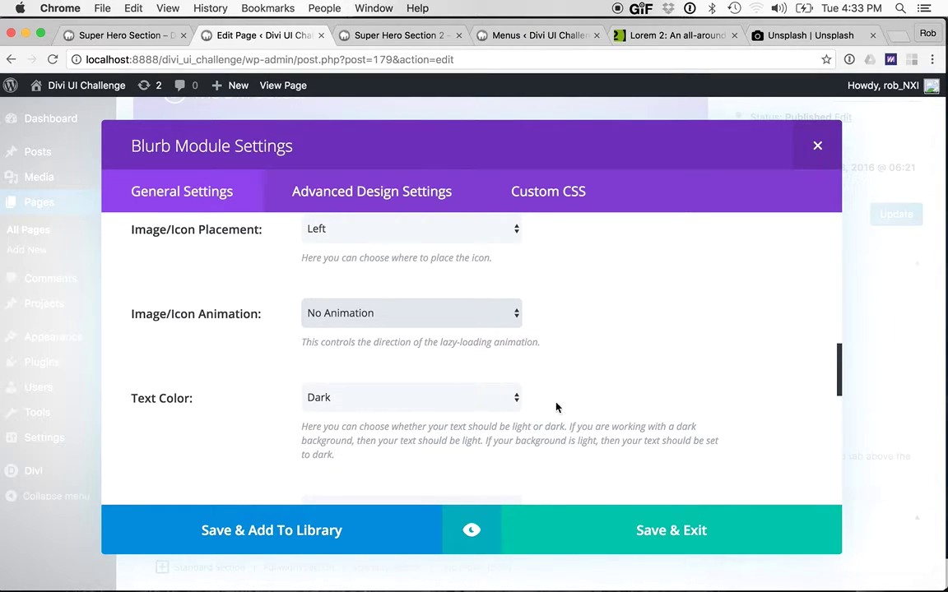
{"action": "scroll", "coordinate": [556, 407], "scroll_direction": "down", "scroll_amount": 1}
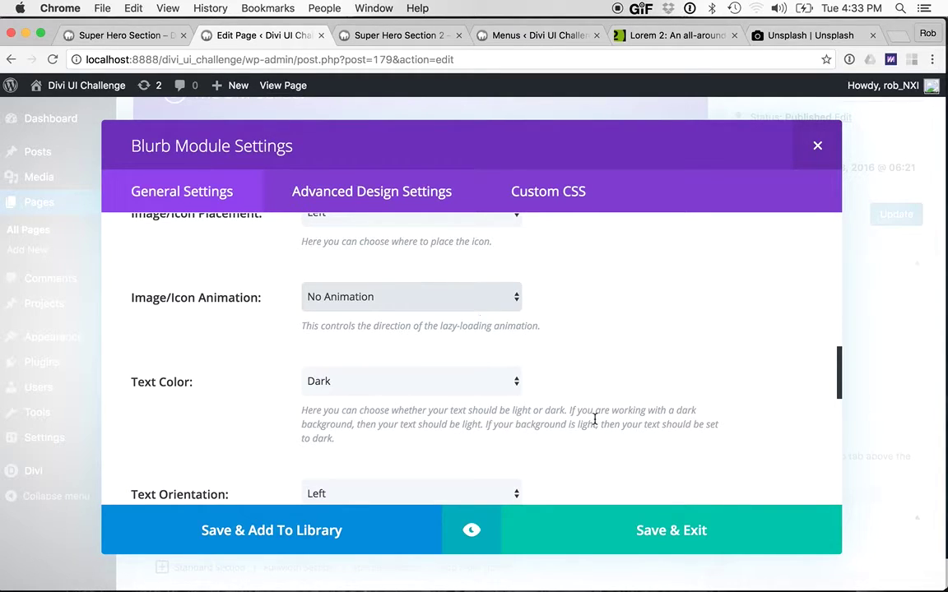
{"action": "scroll", "coordinate": [592, 423], "scroll_direction": "down", "scroll_amount": 1}
{"action": "scroll", "coordinate": [552, 393], "scroll_direction": "down", "scroll_amount": 1}
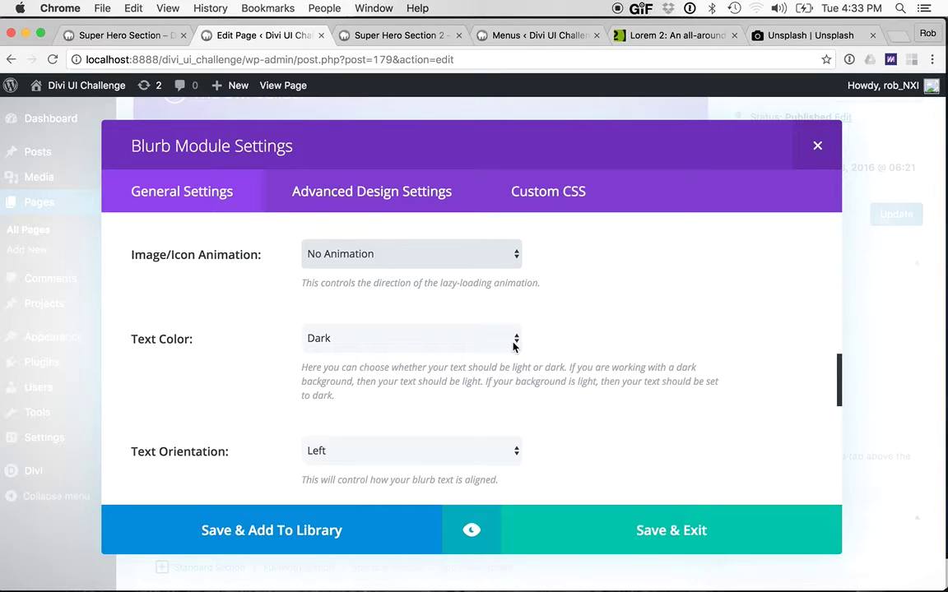
{"action": "left_click", "coordinate": [483, 338]}
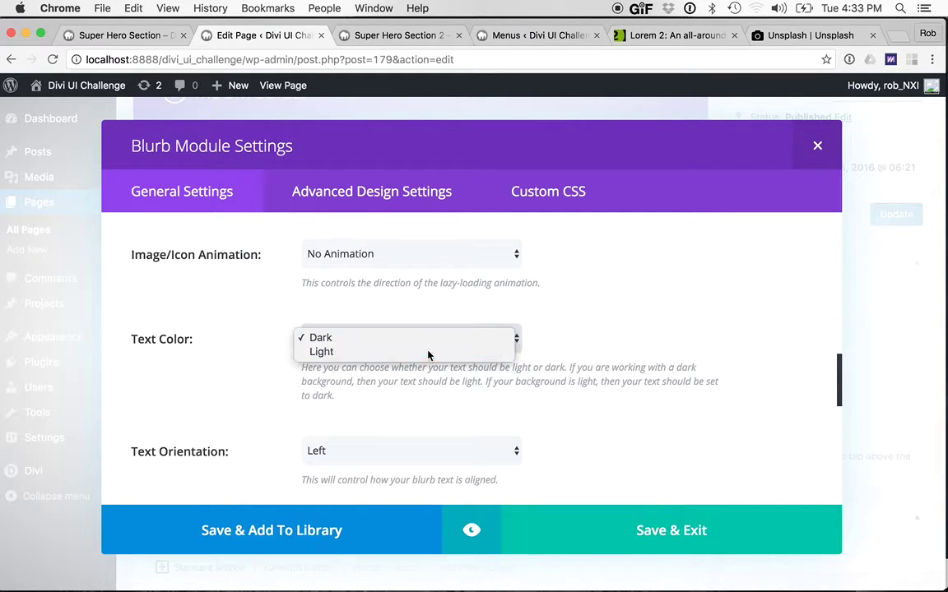
{"action": "left_click", "coordinate": [430, 353]}
Step: Copy the paragraph under Big Feature 1 from the finished Super Hero Section page into the blurb's content
{"action": "scroll", "coordinate": [576, 401], "scroll_direction": "down", "scroll_amount": 2}
{"action": "scroll", "coordinate": [535, 403], "scroll_direction": "down", "scroll_amount": 6}
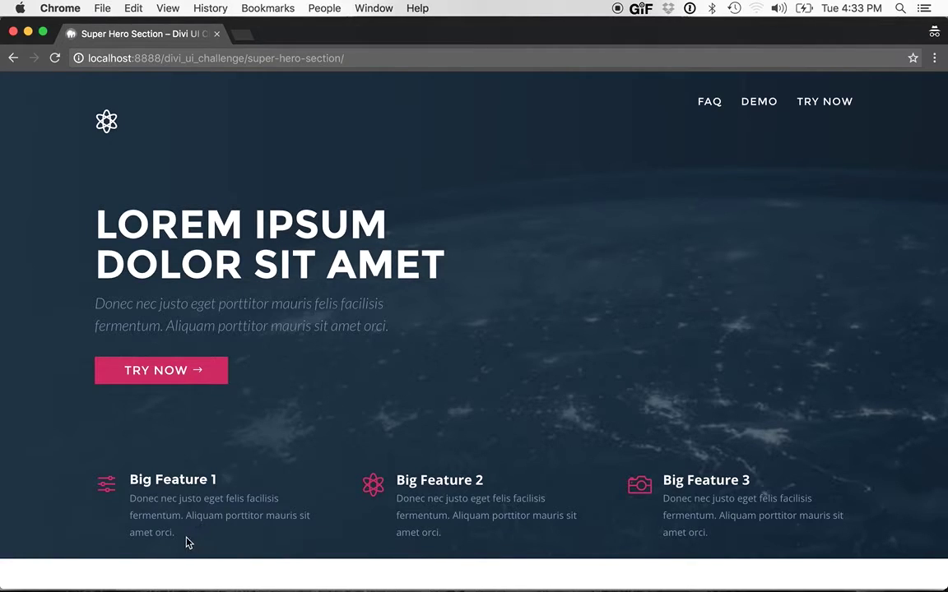
{"action": "left_click_drag", "start_coordinate": [187, 543], "coordinate": [132, 499]}
{"action": "key", "text": "super+c"}
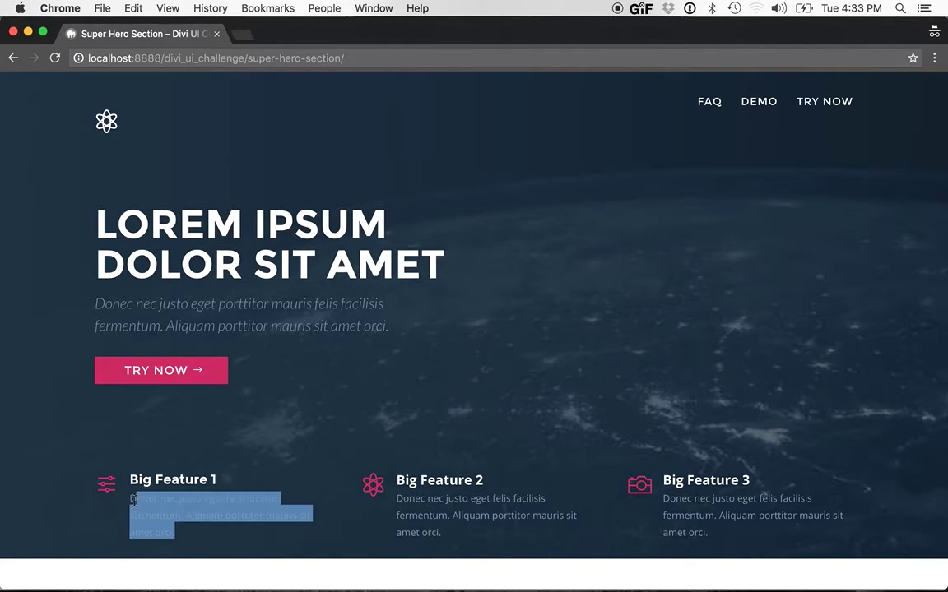
{"action": "key", "text": "super+grave"}
{"action": "scroll", "coordinate": [330, 436], "scroll_direction": "down", "scroll_amount": 2}
{"action": "left_click", "coordinate": [328, 436]}
{"action": "key", "text": "super+v"}
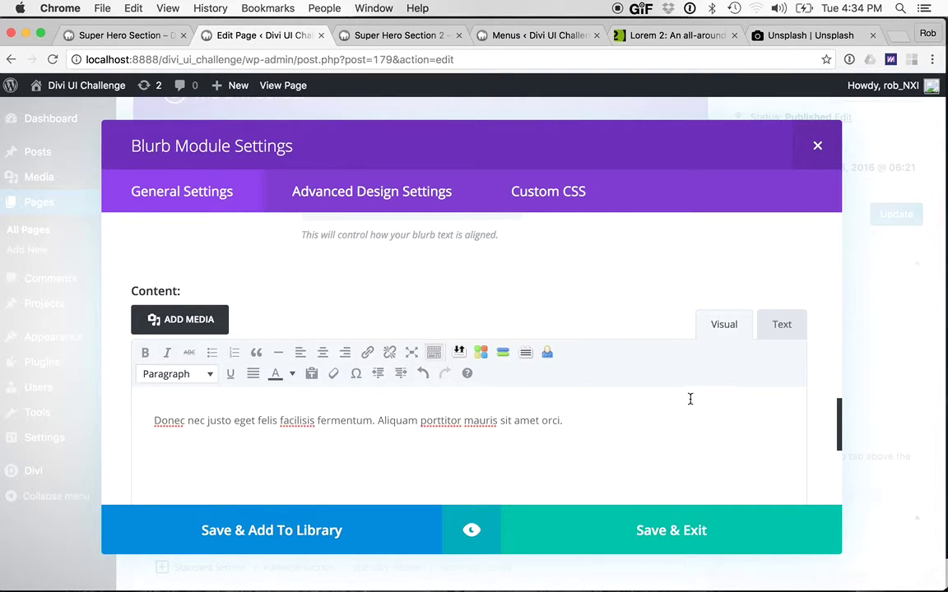
Step: Check the pasted content in the Text editor view and preview the blurb below the Try Now button
{"action": "left_click", "coordinate": [781, 324]}
{"action": "left_click", "coordinate": [715, 327]}
{"action": "left_click", "coordinate": [471, 535]}
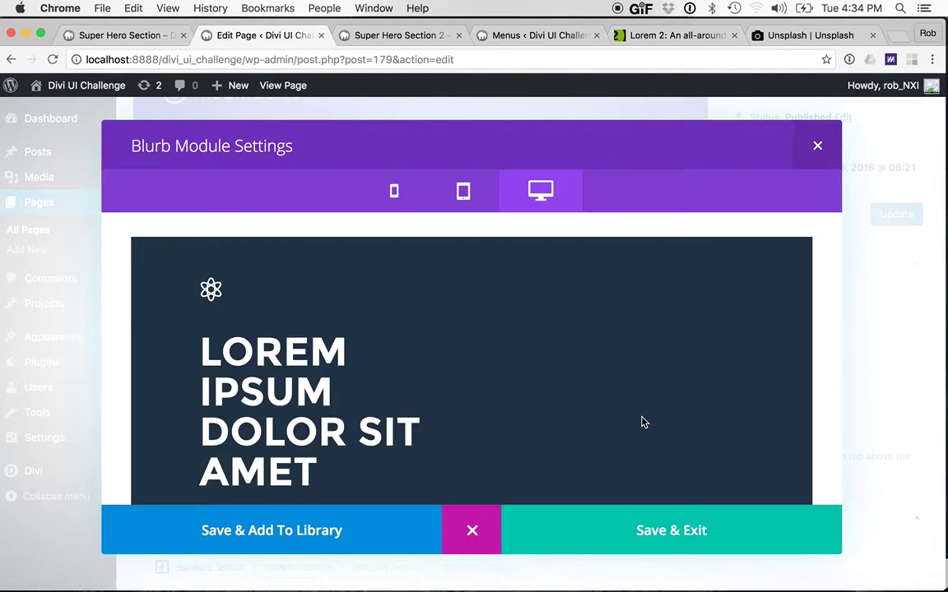
{"action": "scroll", "coordinate": [642, 422], "scroll_direction": "down", "scroll_amount": 5}
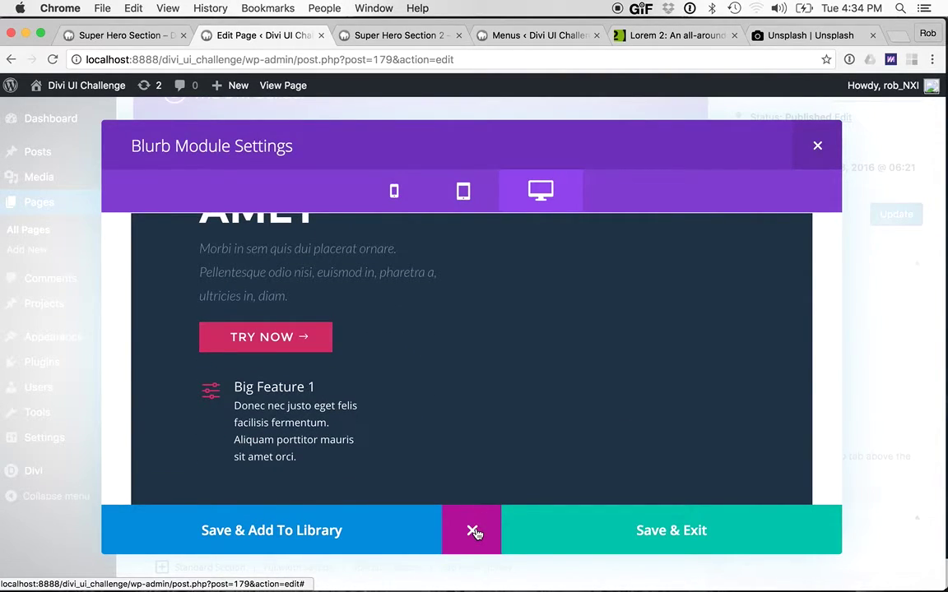
{"action": "left_click", "coordinate": [474, 532]}
Step: Set the blurb's Header Font to Montserrat in bold
{"action": "scroll", "coordinate": [539, 327], "scroll_direction": "up", "scroll_amount": 2}
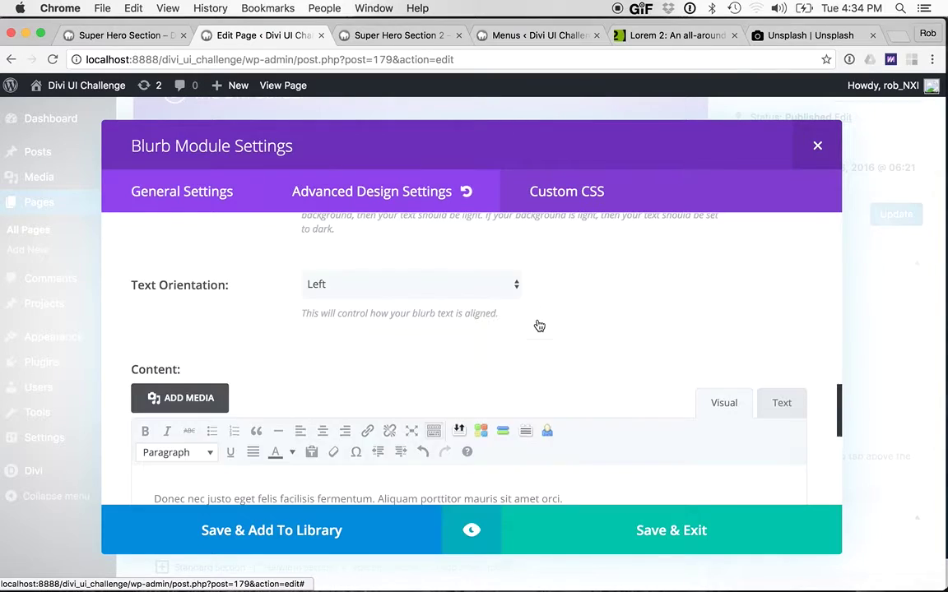
{"action": "left_click", "coordinate": [372, 191]}
{"action": "scroll", "coordinate": [399, 349], "scroll_direction": "down", "scroll_amount": 1}
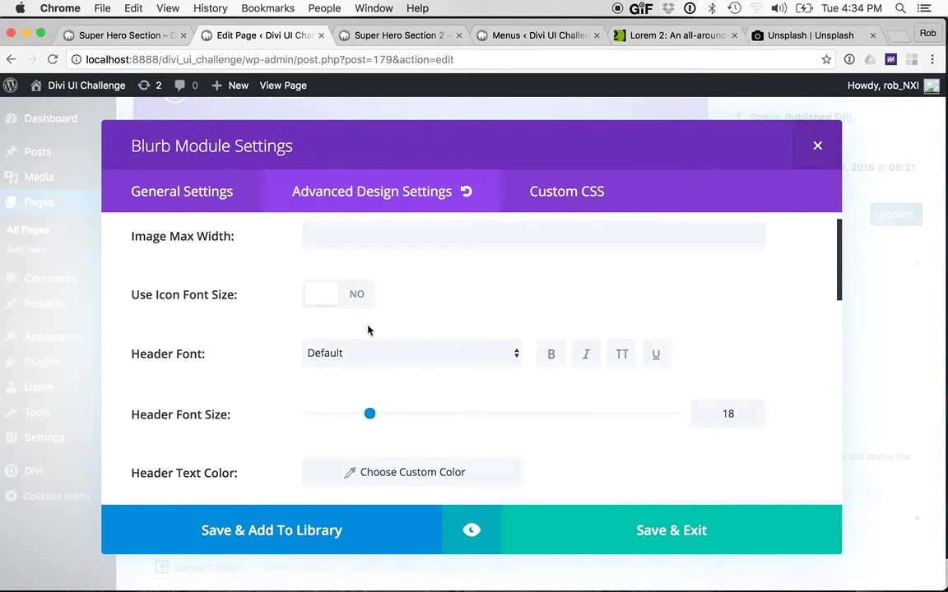
{"action": "scroll", "coordinate": [448, 384], "scroll_direction": "down", "scroll_amount": 1}
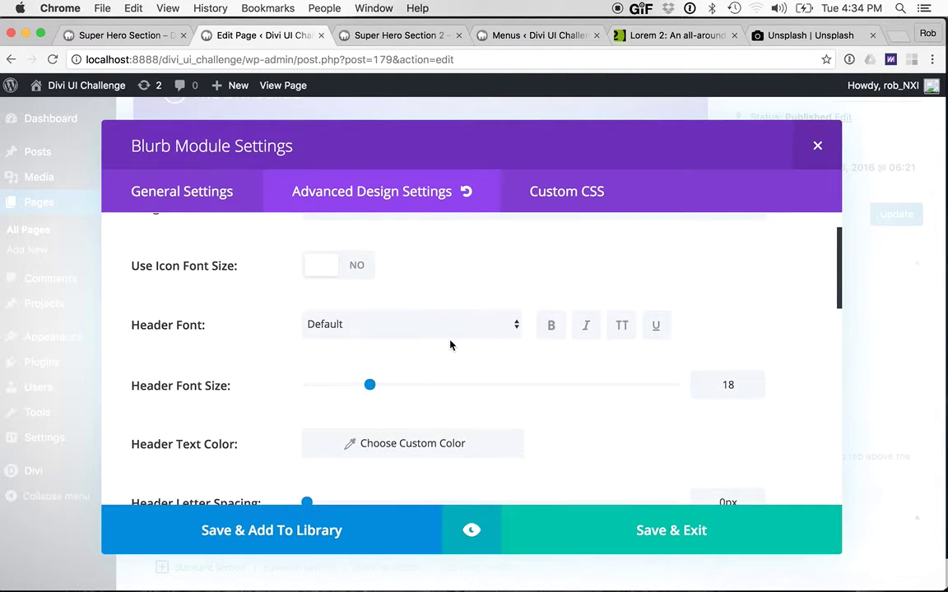
{"action": "left_click", "coordinate": [429, 330]}
{"action": "scroll", "coordinate": [387, 438], "scroll_direction": "down", "scroll_amount": 5}
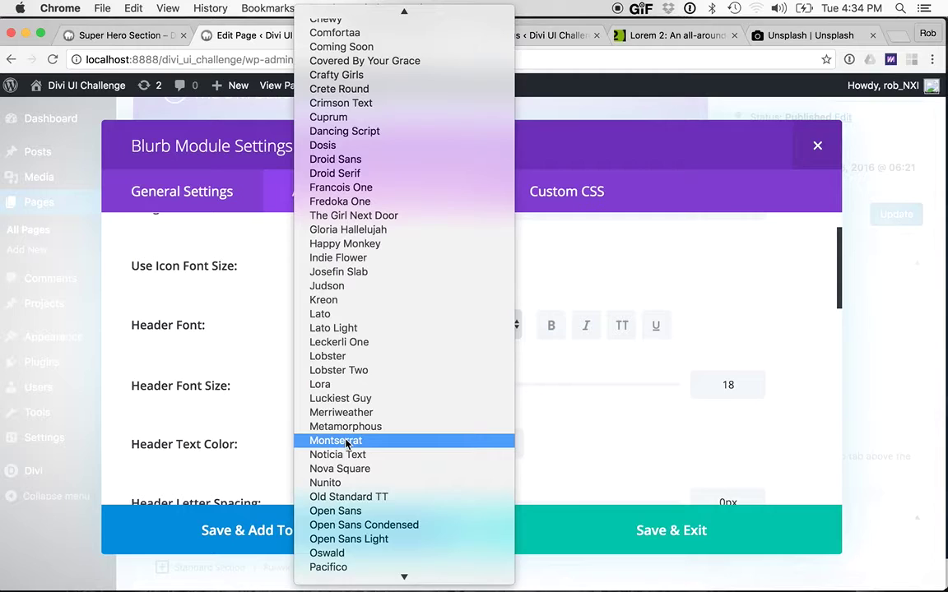
{"action": "left_click", "coordinate": [346, 443]}
{"action": "left_click", "coordinate": [549, 328]}
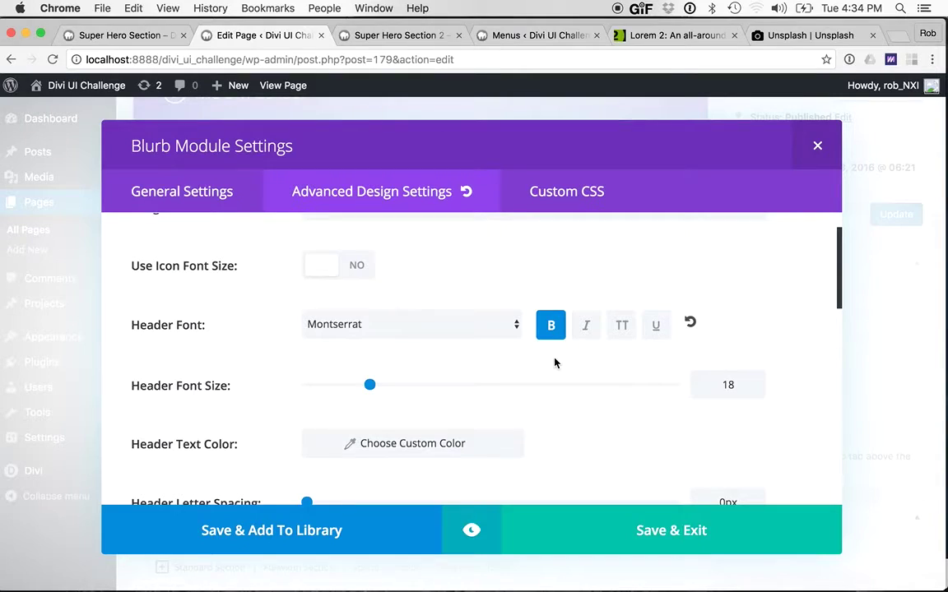
Step: Set the blurb's Body Font to Lato Light and its Body Font Size to 13
{"action": "scroll", "coordinate": [555, 362], "scroll_direction": "down", "scroll_amount": 2}
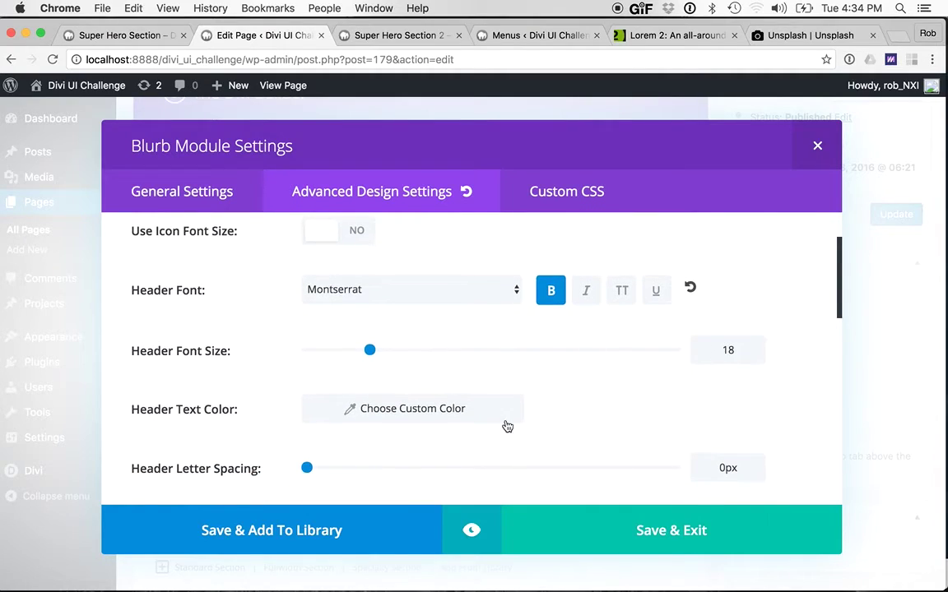
{"action": "scroll", "coordinate": [560, 413], "scroll_direction": "down", "scroll_amount": 3}
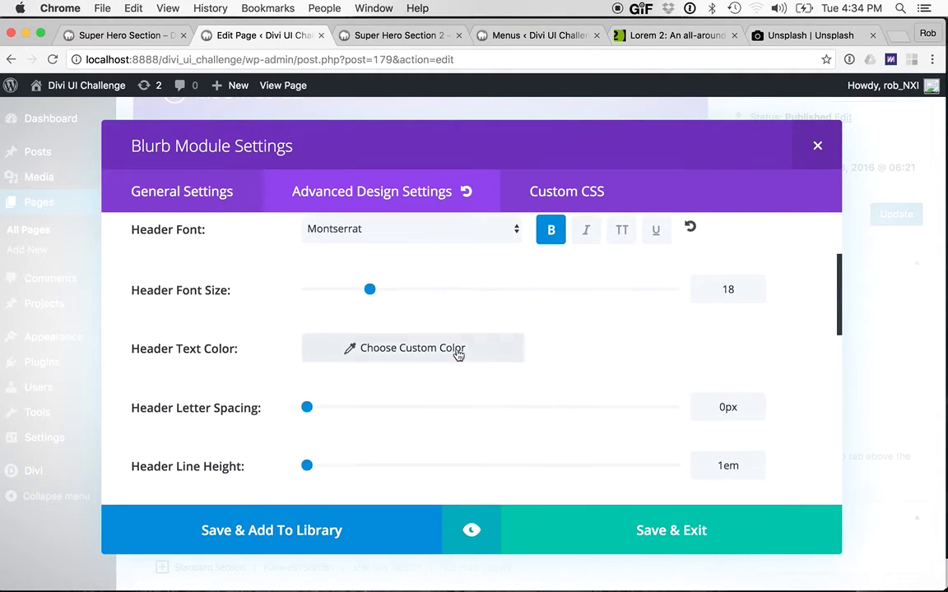
{"action": "scroll", "coordinate": [474, 355], "scroll_direction": "down", "scroll_amount": 3}
{"action": "scroll", "coordinate": [651, 419], "scroll_direction": "down", "scroll_amount": 2}
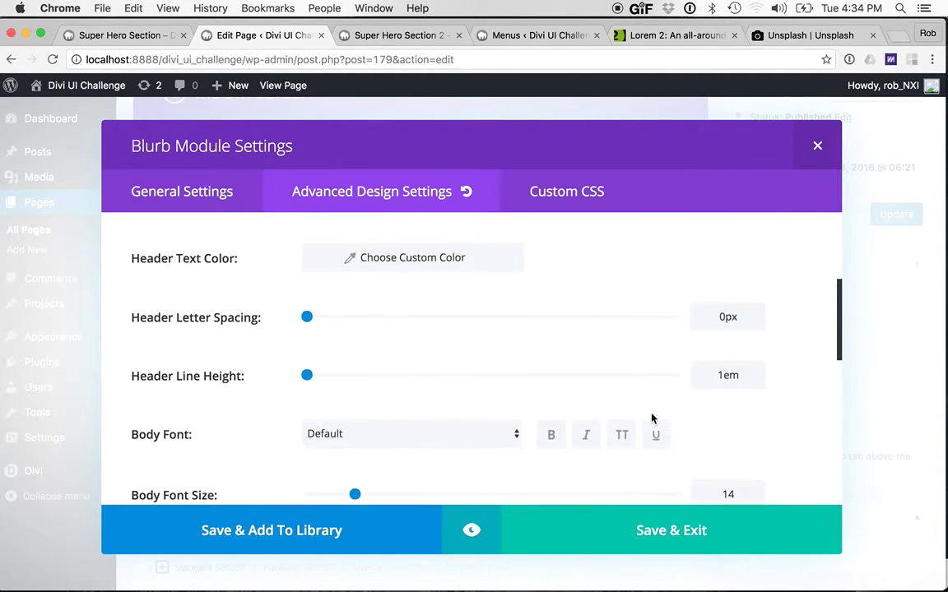
{"action": "scroll", "coordinate": [737, 383], "scroll_direction": "down", "scroll_amount": 3}
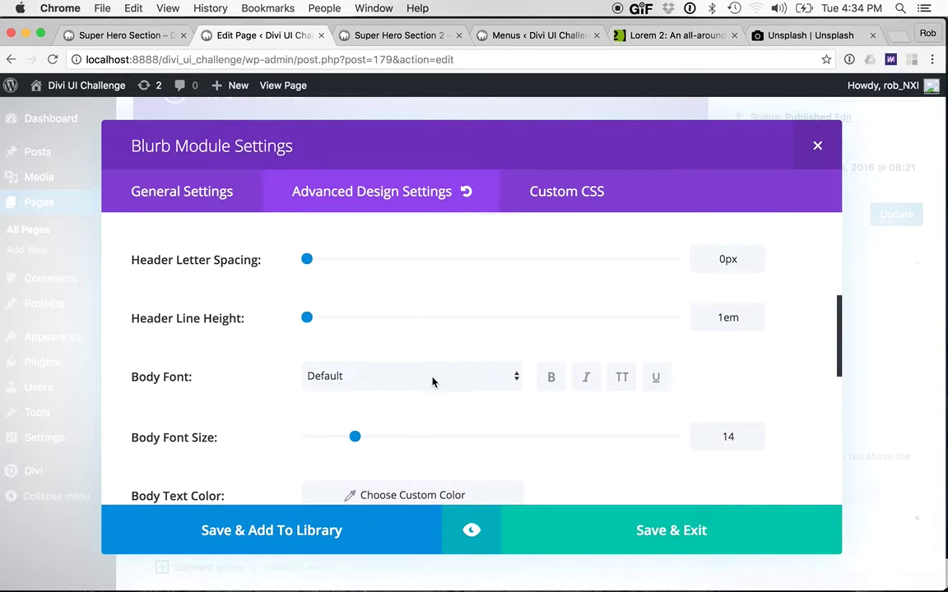
{"action": "left_click", "coordinate": [432, 382]}
{"action": "scroll", "coordinate": [420, 451], "scroll_direction": "down", "scroll_amount": 10}
{"action": "scroll", "coordinate": [420, 451], "scroll_direction": "down", "scroll_amount": 5}
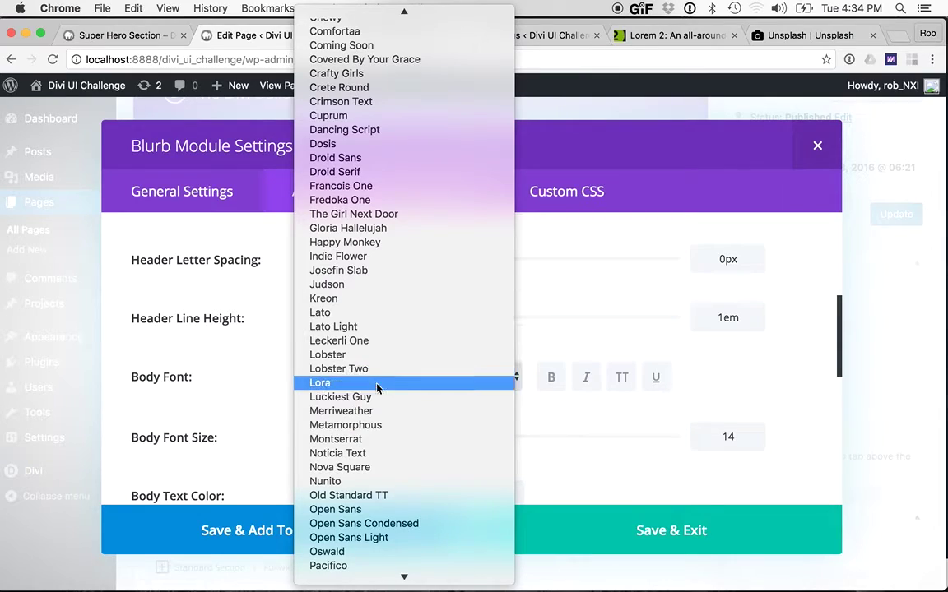
{"action": "left_click", "coordinate": [376, 327]}
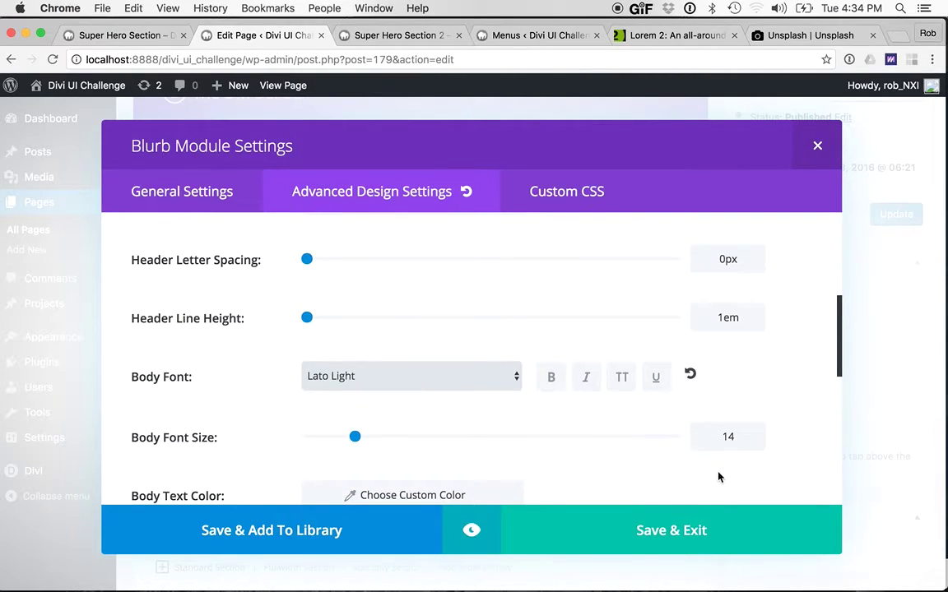
{"action": "double_click", "coordinate": [728, 436]}
{"action": "type", "text": "13"}
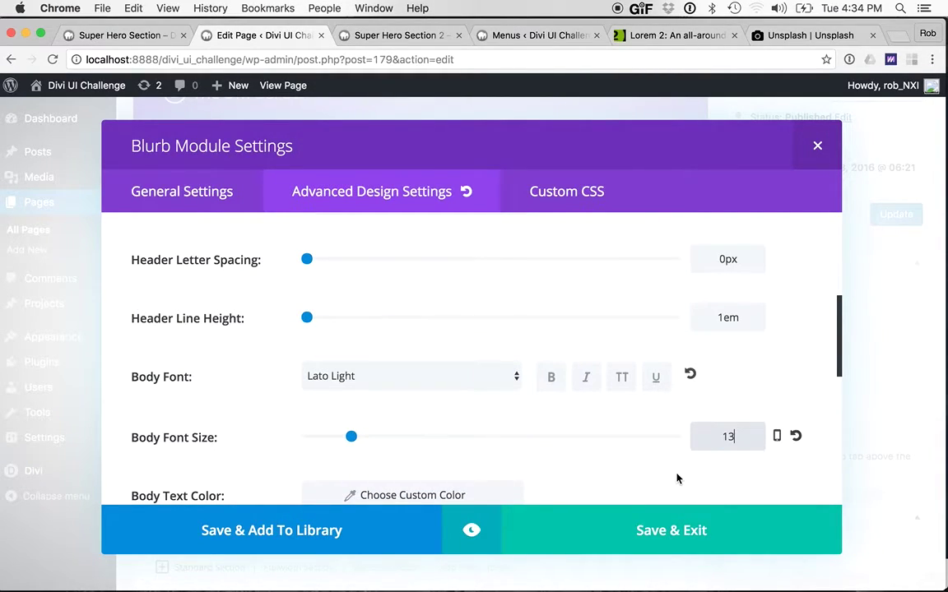
Step: Copy the Light Blue code 7c95b2 from the TextEdit colour notes and set it as the blurb's Body Text Color
{"action": "scroll", "coordinate": [676, 478], "scroll_direction": "down", "scroll_amount": 3}
{"action": "left_click", "coordinate": [399, 389]}
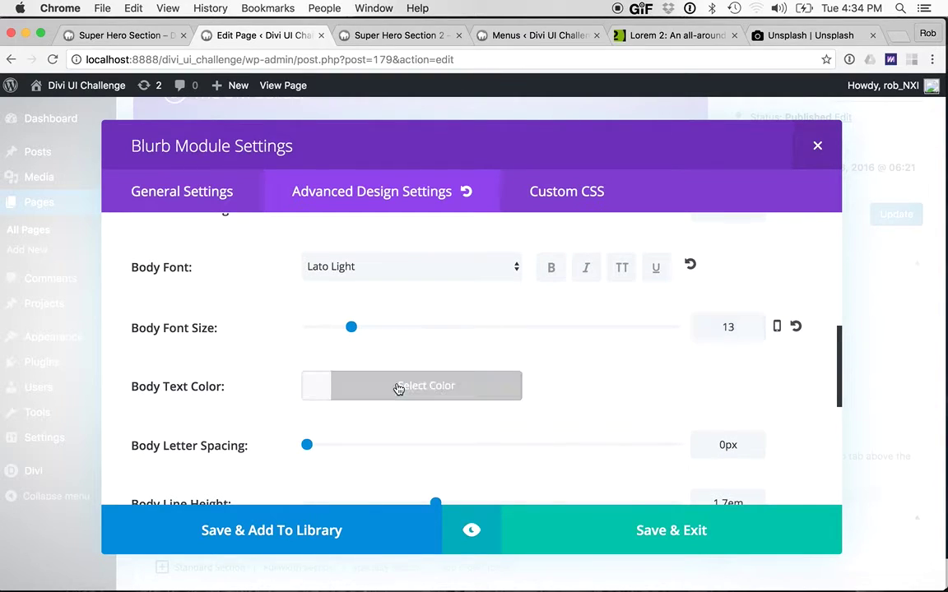
{"action": "key", "text": "super+Tab"}
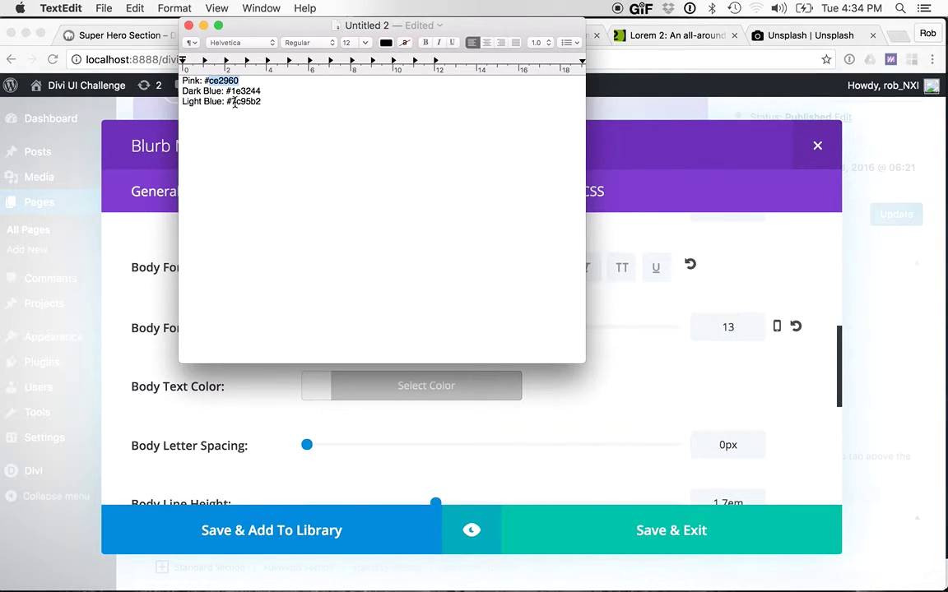
{"action": "left_click_drag", "start_coordinate": [227, 101], "coordinate": [261, 102]}
{"action": "key", "text": "ctrl+c"}
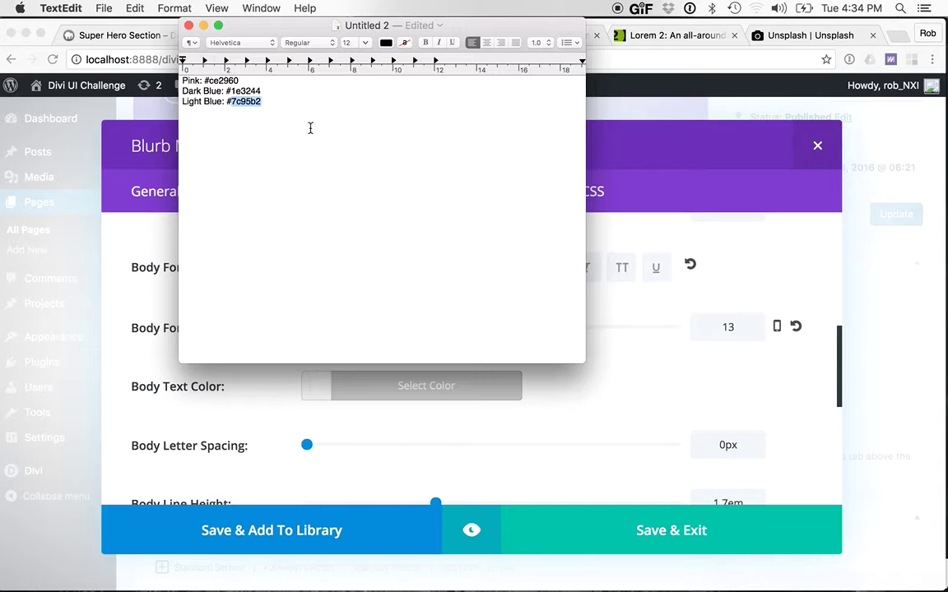
{"action": "key", "text": "super+Tab"}
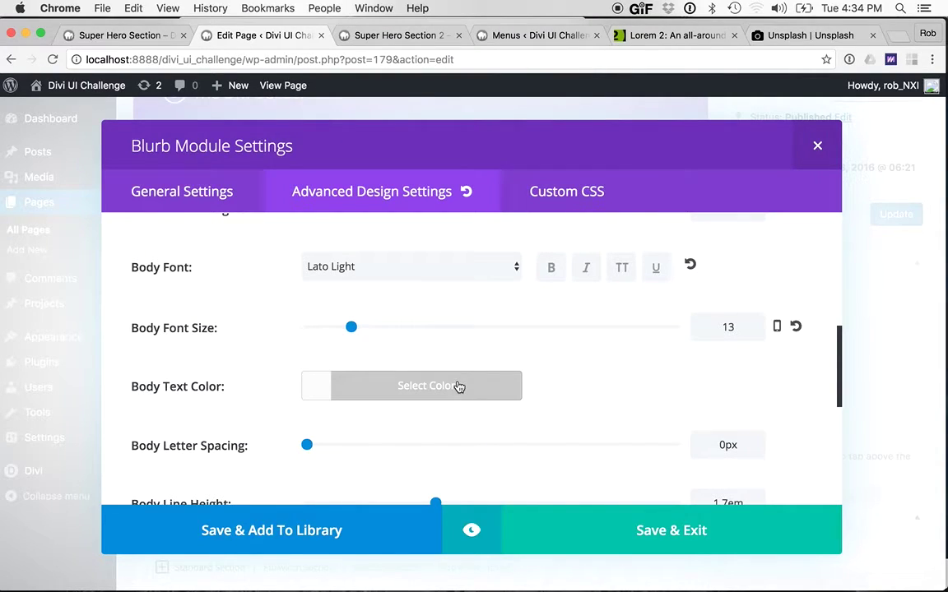
{"action": "left_click", "coordinate": [459, 387]}
{"action": "key", "text": "ctrl+v"}
{"action": "scroll", "coordinate": [616, 409], "scroll_direction": "down", "scroll_amount": 1}
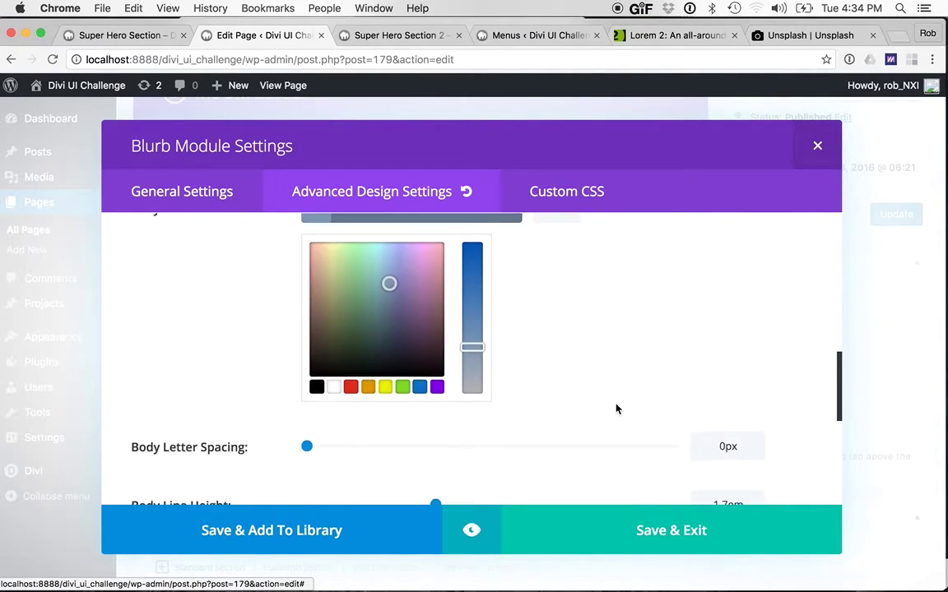
Step: Preview the Big Feature 1 blurb below the Try Now button and save its settings
{"action": "scroll", "coordinate": [616, 409], "scroll_direction": "down", "scroll_amount": 3}
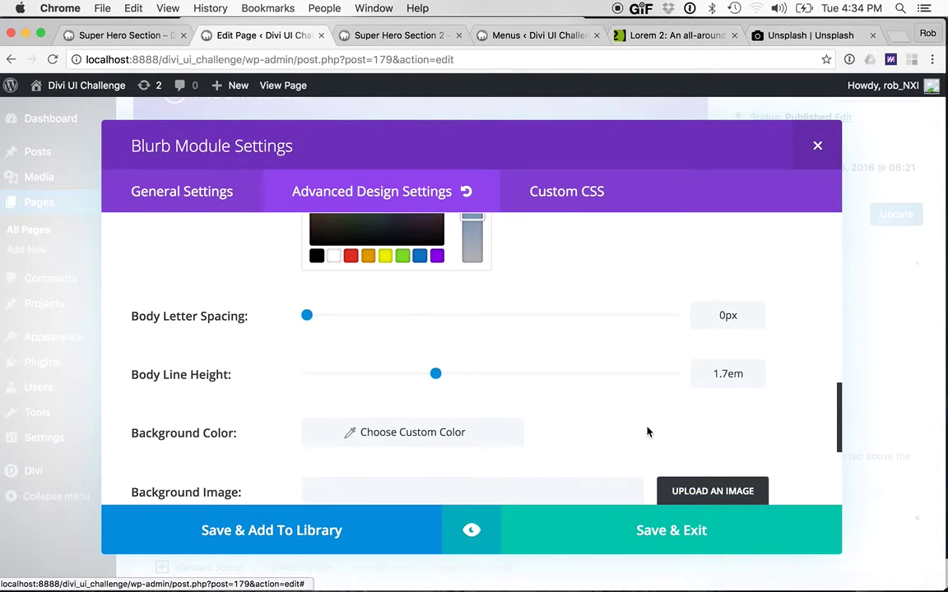
{"action": "scroll", "coordinate": [647, 432], "scroll_direction": "down", "scroll_amount": 2}
{"action": "scroll", "coordinate": [647, 432], "scroll_direction": "down", "scroll_amount": 1}
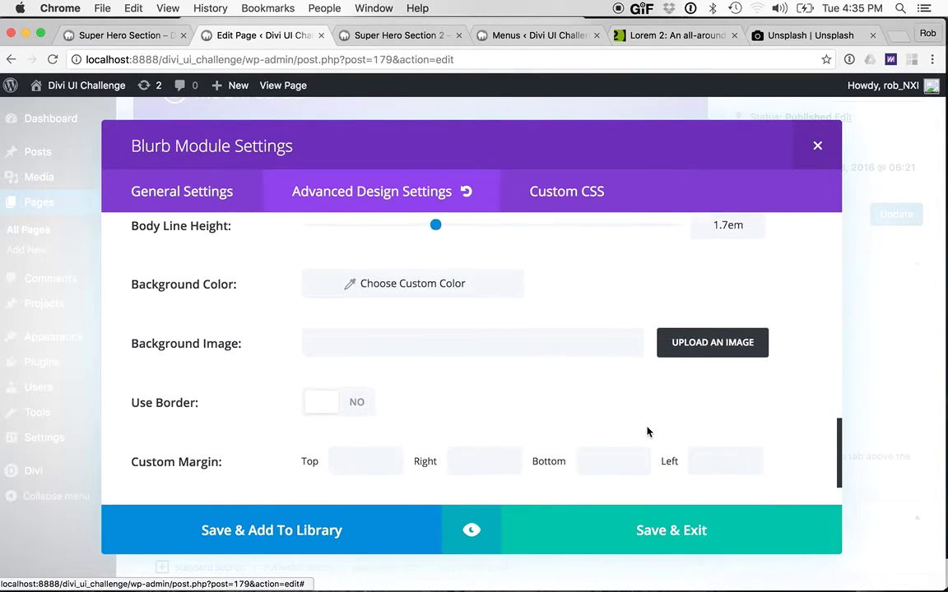
{"action": "scroll", "coordinate": [647, 432], "scroll_direction": "down", "scroll_amount": 1}
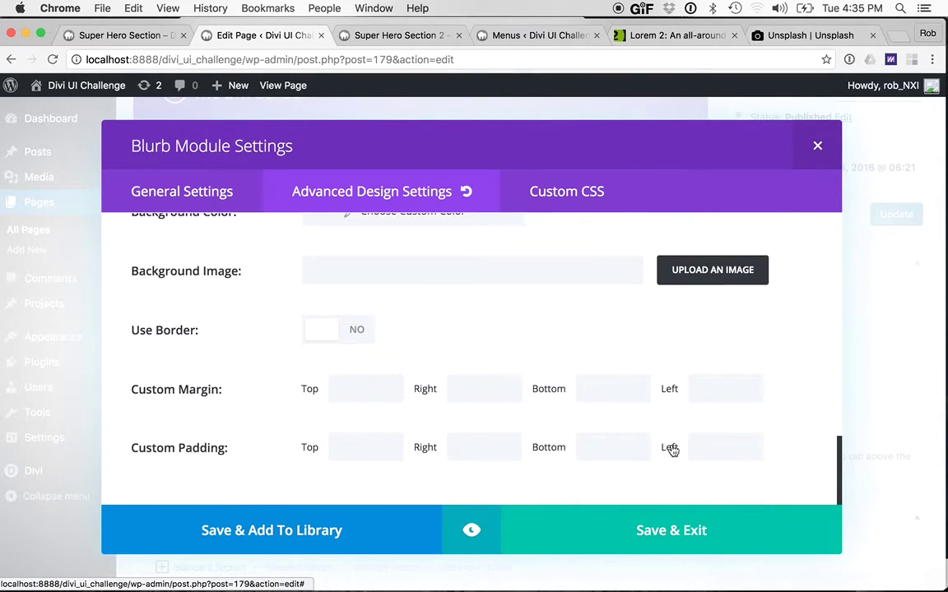
{"action": "left_click", "coordinate": [495, 541]}
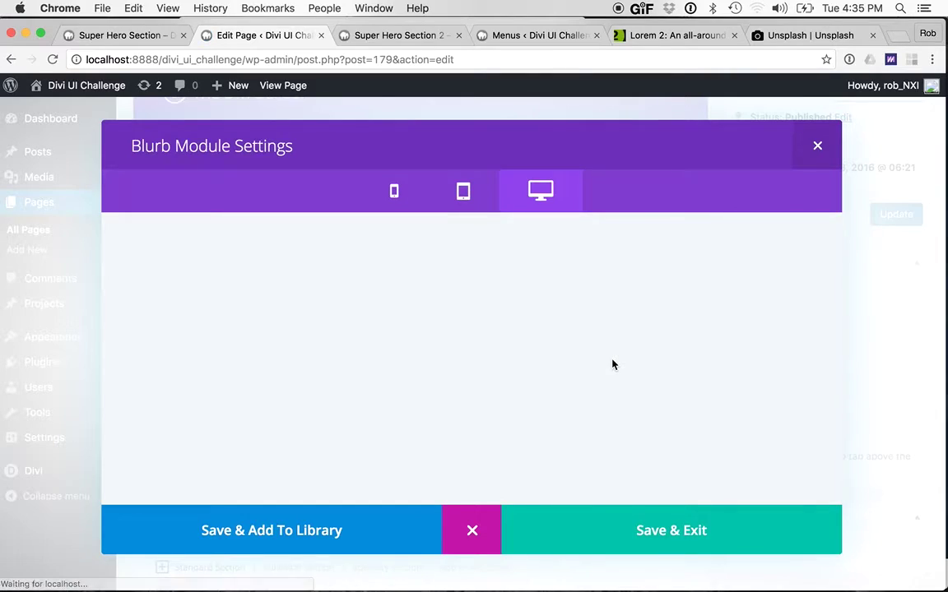
{"action": "scroll", "coordinate": [612, 364], "scroll_direction": "down", "scroll_amount": 3}
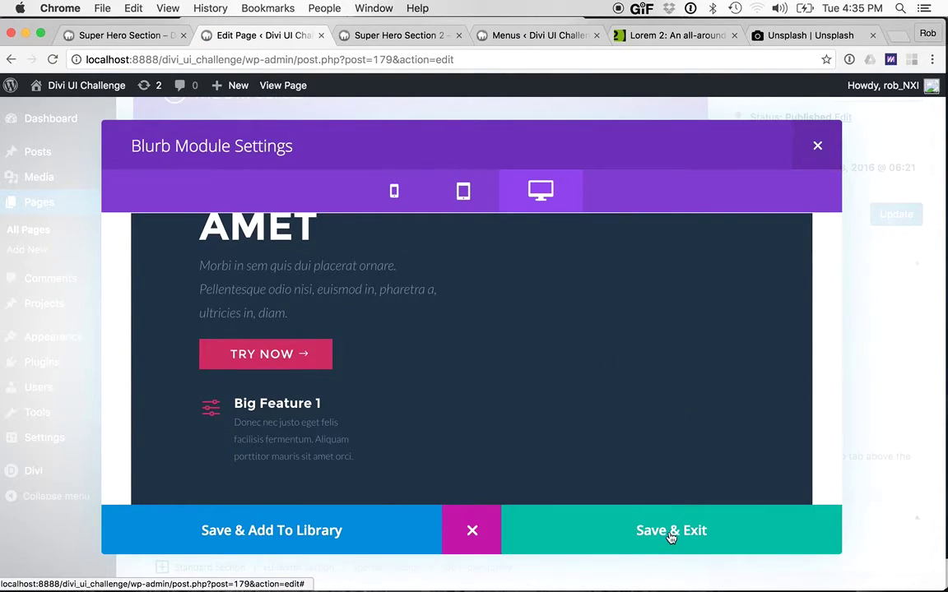
{"action": "key", "text": "Escape"}
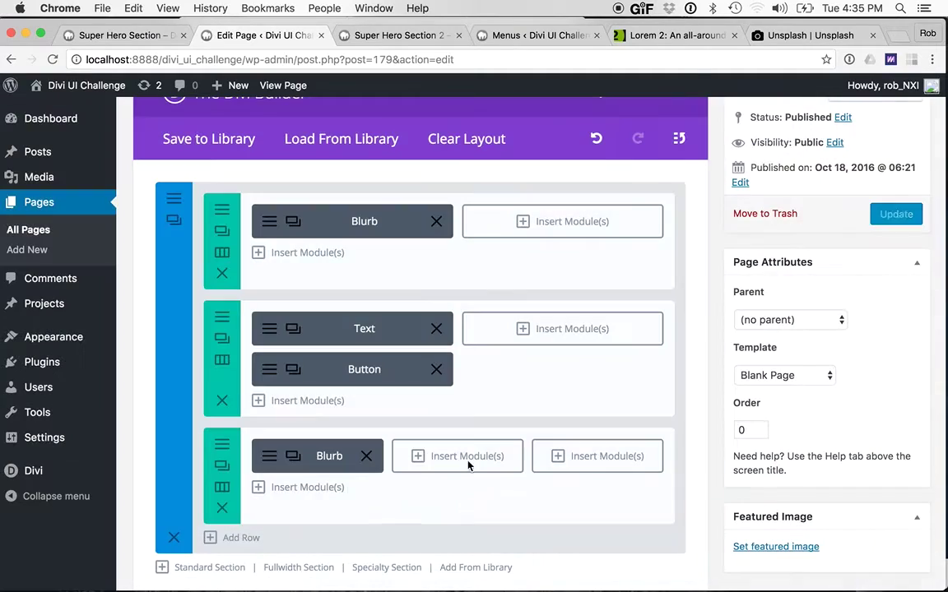
Step: Duplicate the Big Feature 1 blurb twice and move the copies into the second and third columns of the row
{"action": "left_click", "coordinate": [294, 456]}
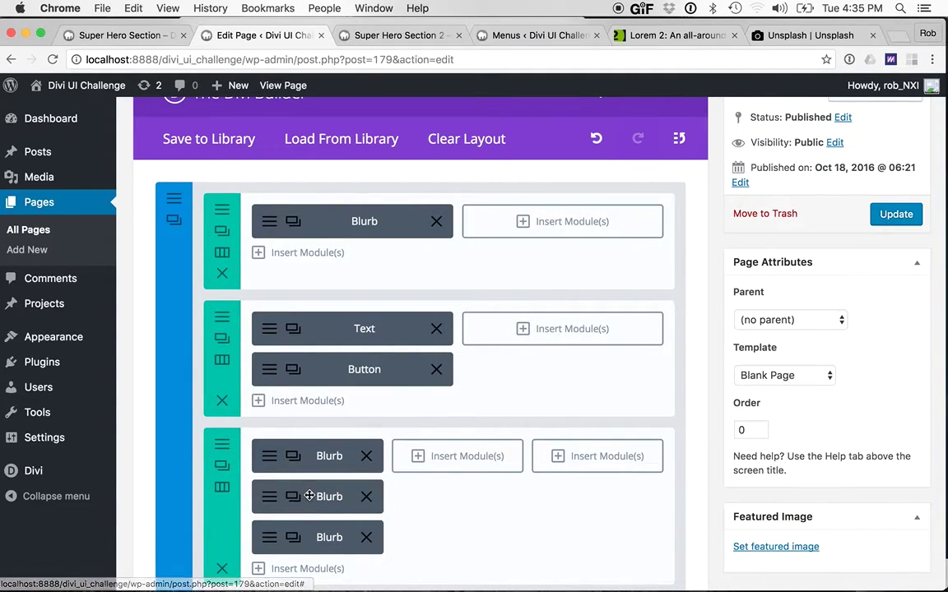
{"action": "left_click_drag", "start_coordinate": [322, 494], "coordinate": [458, 453]}
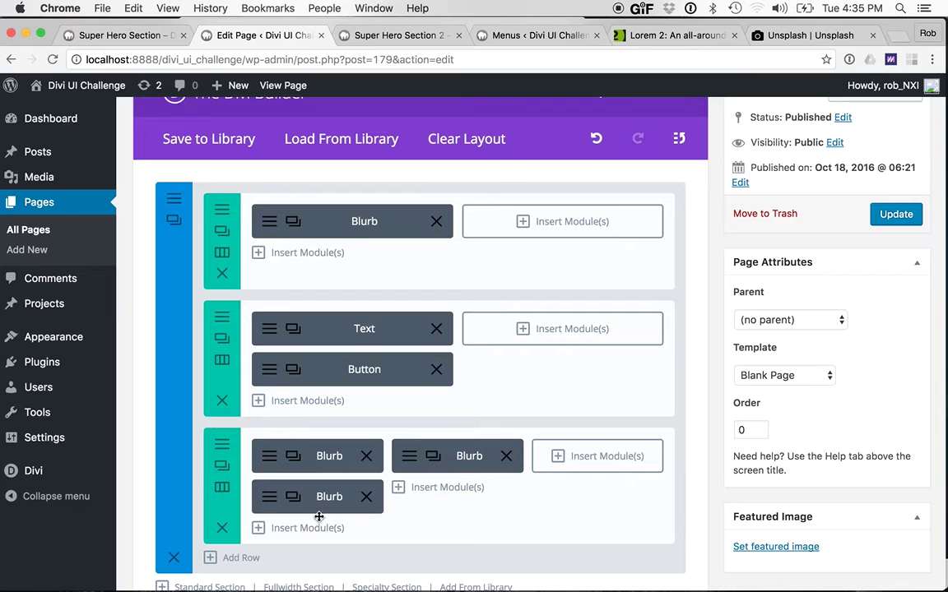
{"action": "left_click_drag", "start_coordinate": [346, 497], "coordinate": [598, 459]}
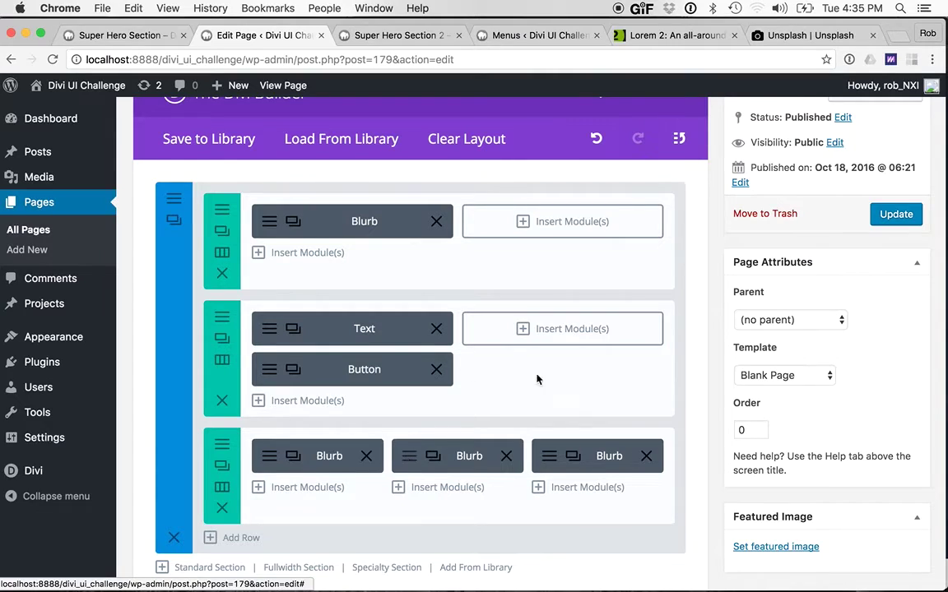
Step: Give the second column's blurb the atom icon and the title Big Feature 2, and save it
{"action": "left_click", "coordinate": [573, 456]}
{"action": "scroll", "coordinate": [730, 412], "scroll_direction": "down", "scroll_amount": 5}
{"action": "scroll", "coordinate": [730, 413], "scroll_direction": "down", "scroll_amount": 2}
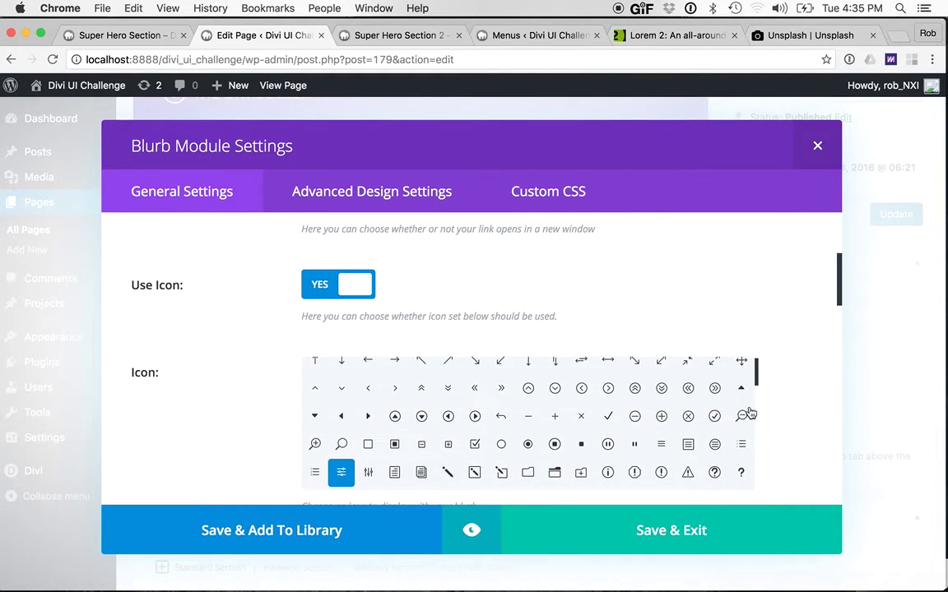
{"action": "scroll", "coordinate": [604, 430], "scroll_direction": "down", "scroll_amount": 3}
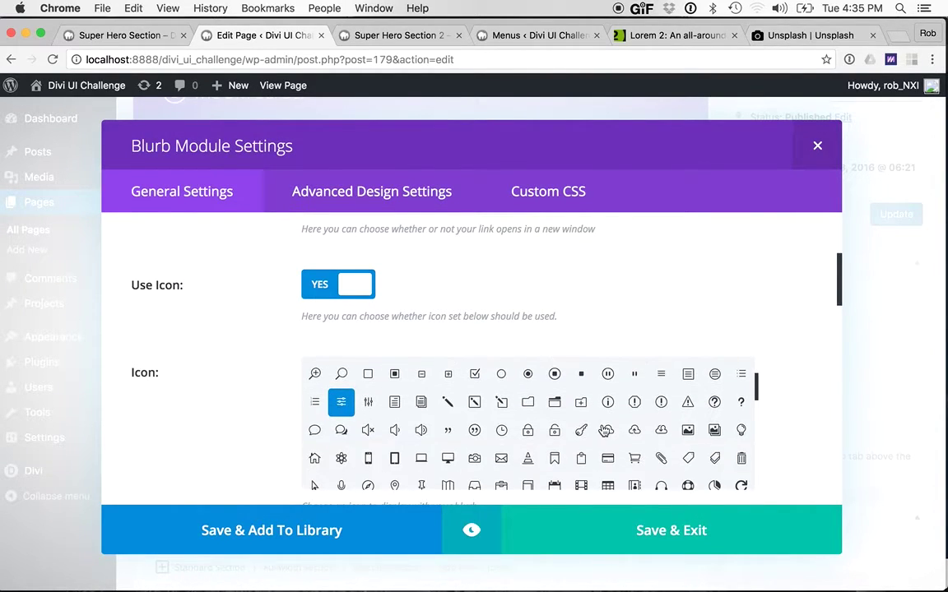
{"action": "left_click", "coordinate": [341, 430]}
{"action": "scroll", "coordinate": [508, 329], "scroll_direction": "up", "scroll_amount": 5}
{"action": "left_click", "coordinate": [386, 258]}
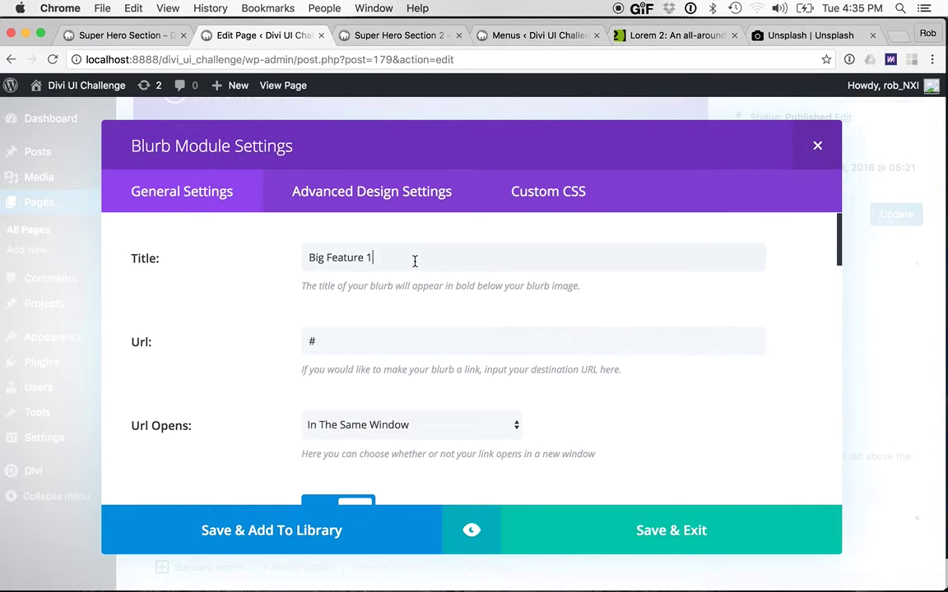
{"action": "key", "text": "BackSpace"}
{"action": "type", "text": "2"}
{"action": "left_click", "coordinate": [675, 527]}
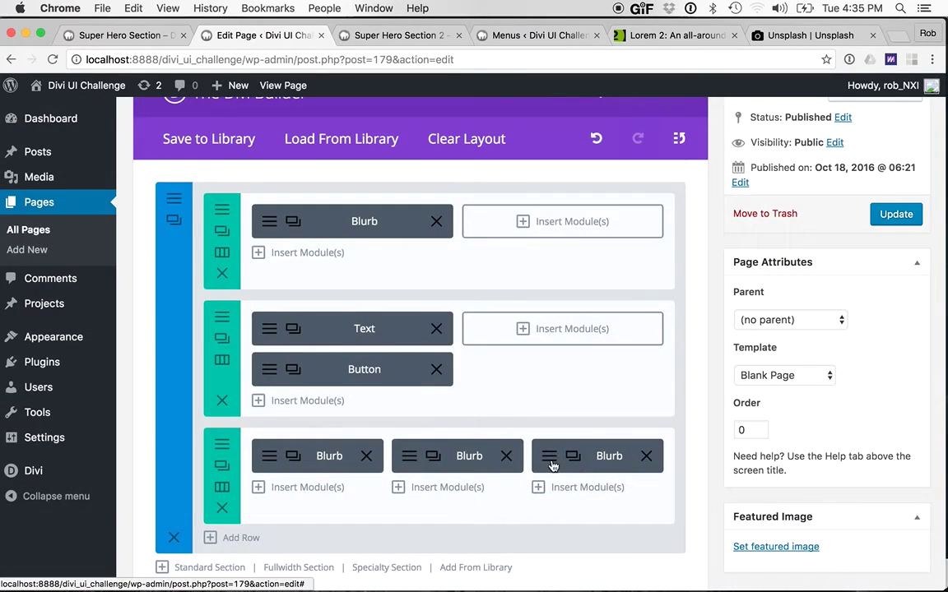
Step: Give the third column's blurb the camera icon and the title Big Feature 3, and save it
{"action": "left_click", "coordinate": [551, 461]}
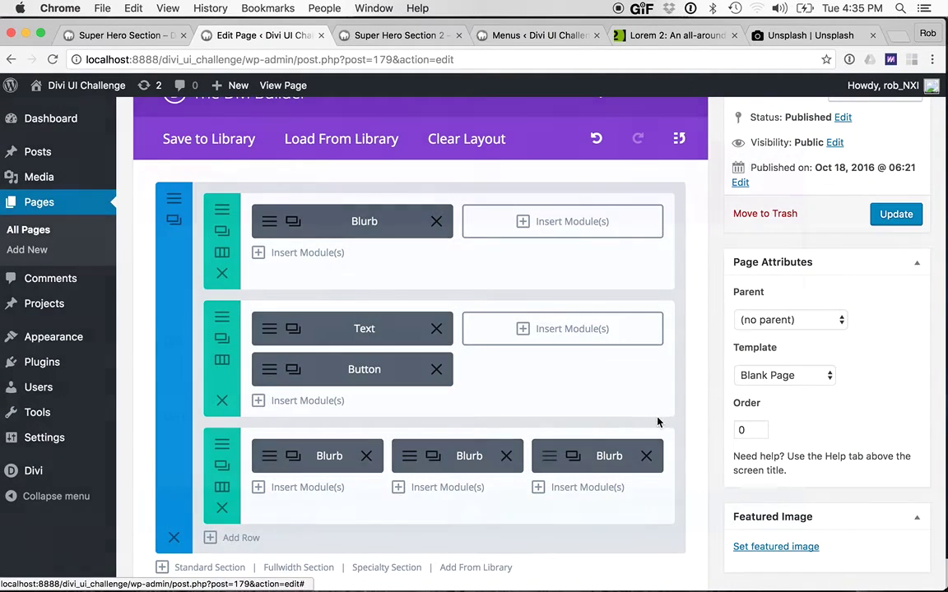
{"action": "scroll", "coordinate": [583, 434], "scroll_direction": "down", "scroll_amount": 4}
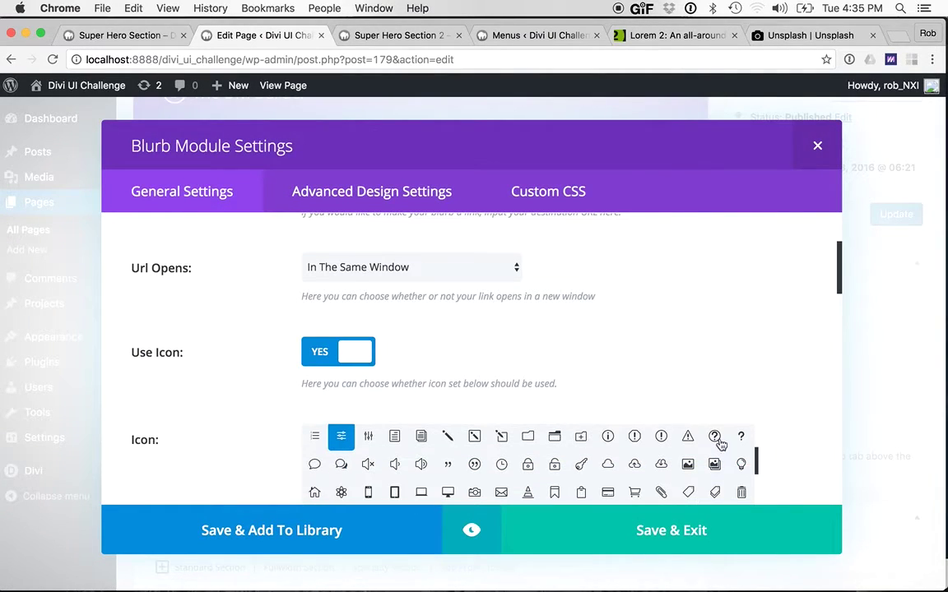
{"action": "scroll", "coordinate": [787, 469], "scroll_direction": "down", "scroll_amount": 2}
{"action": "scroll", "coordinate": [475, 431], "scroll_direction": "down", "scroll_amount": 1}
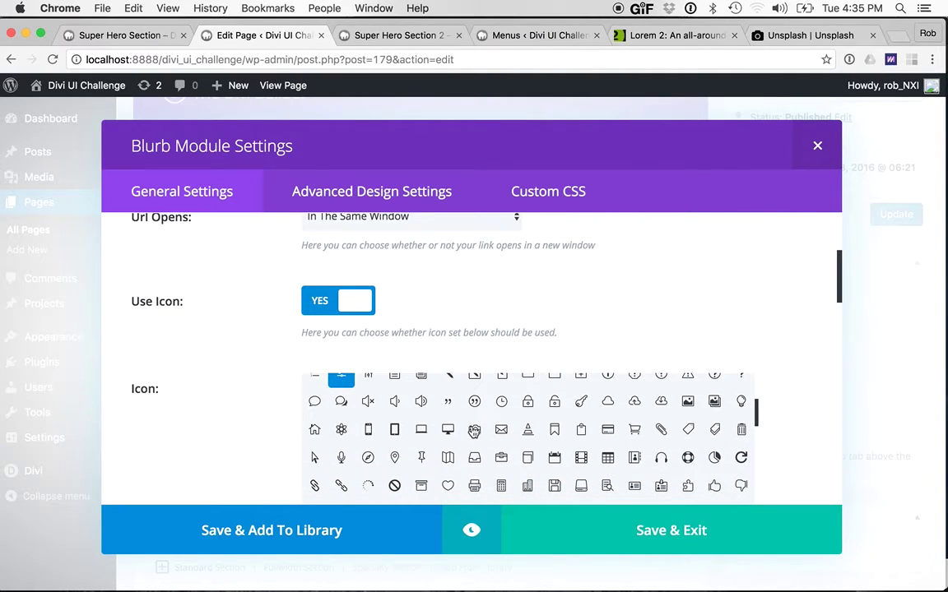
{"action": "left_click", "coordinate": [474, 429]}
{"action": "scroll", "coordinate": [443, 266], "scroll_direction": "up", "scroll_amount": 5}
{"action": "key", "text": "BackSpace"}
{"action": "type", "text": "3"}
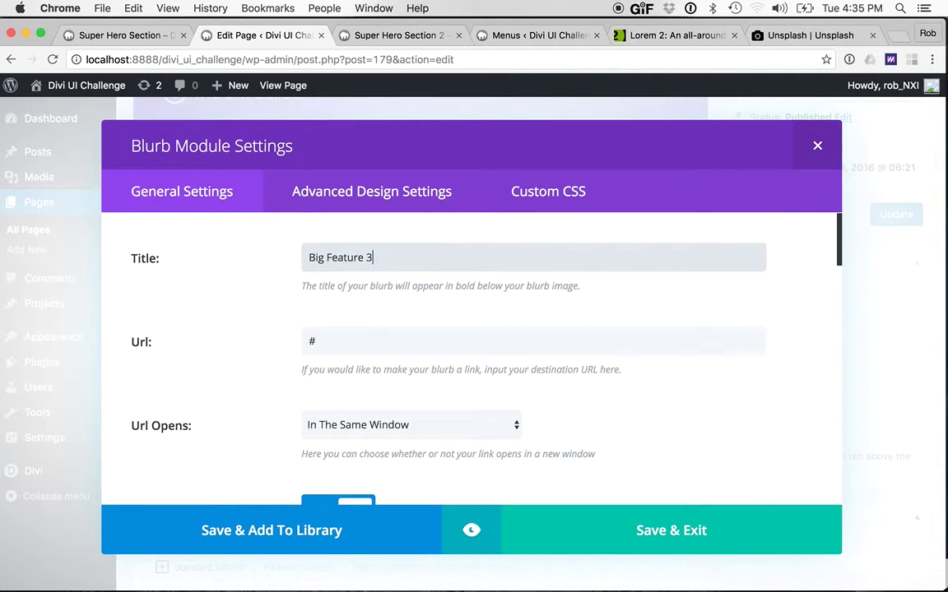
{"action": "left_click", "coordinate": [898, 261]}
Step: Generate a preview of the page changes, update the page, and open the Super Hero Section 2 preview
{"action": "scroll", "coordinate": [889, 339], "scroll_direction": "up", "scroll_amount": 5}
{"action": "left_click", "coordinate": [878, 346]}
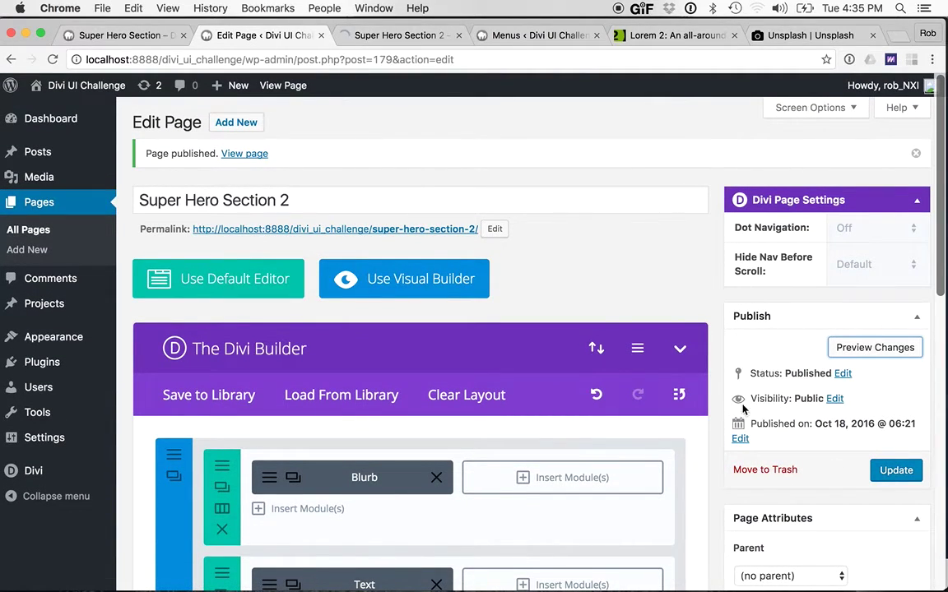
{"action": "left_click", "coordinate": [899, 472]}
{"action": "left_click", "coordinate": [385, 35]}
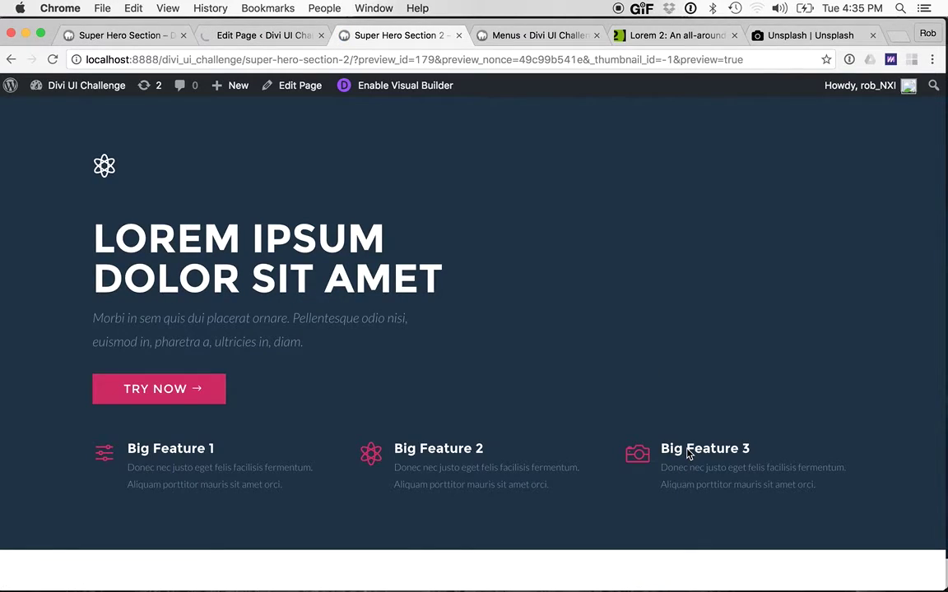
Step: Compare the vertical spacing around the headline and feature blurbs with the finished Super Hero Section page
{"action": "key", "text": "super+grave"}
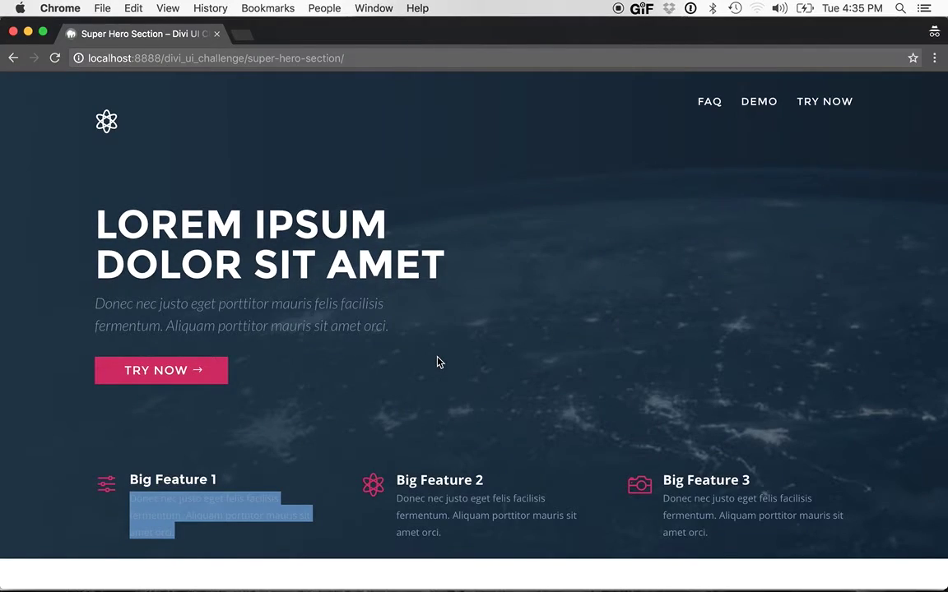
{"action": "key", "text": "super+grave"}
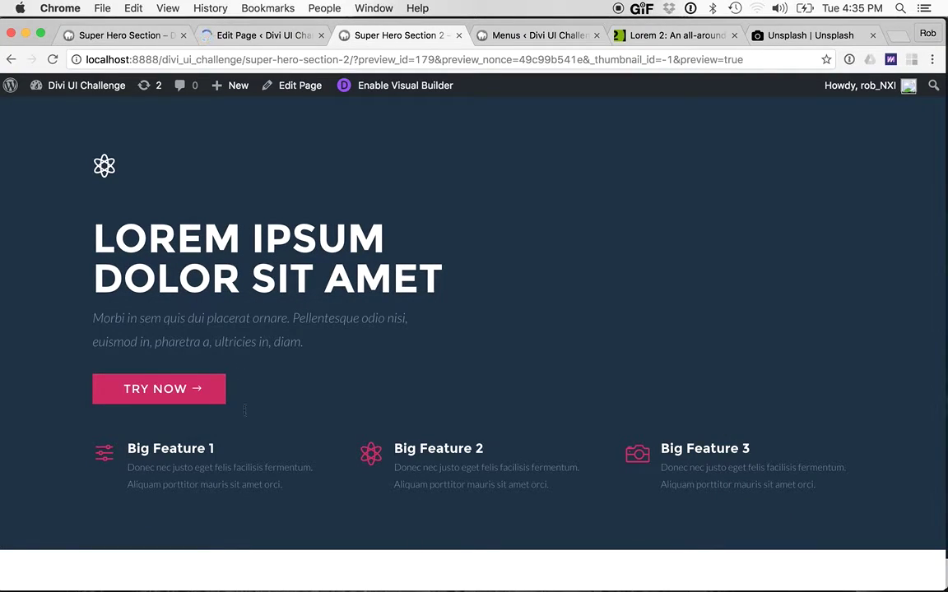
{"action": "key", "text": "super+grave"}
{"action": "key", "text": "super+grave"}
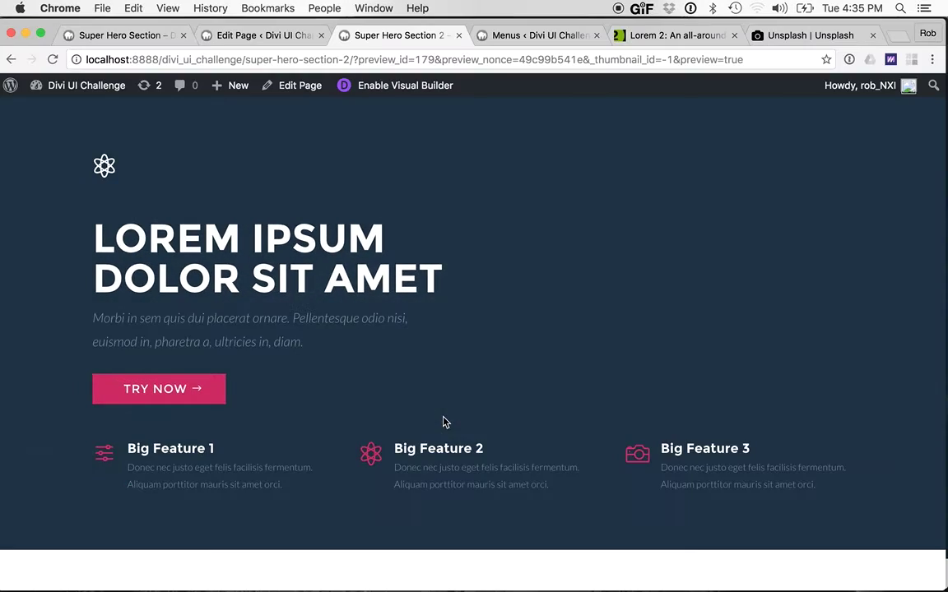
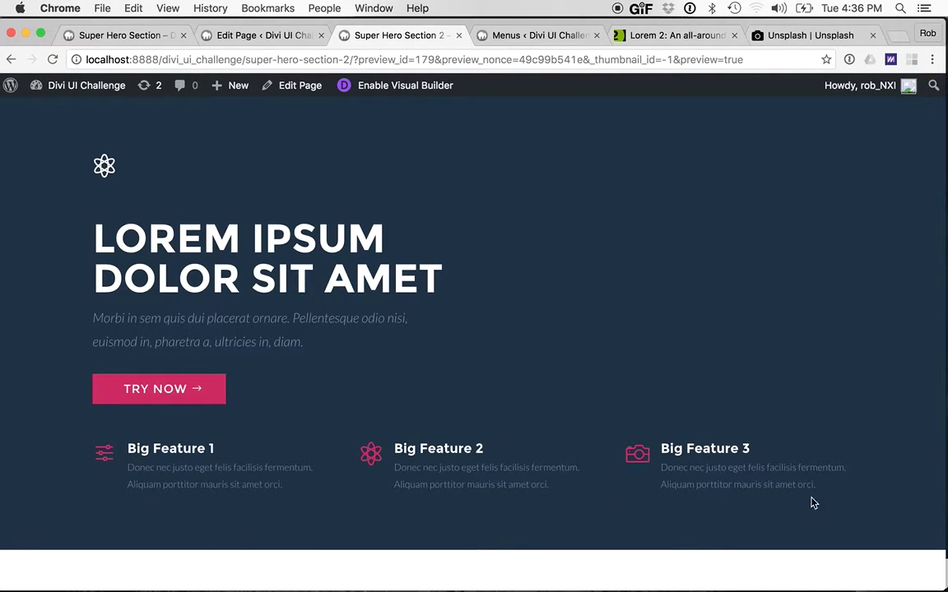
{"action": "key", "text": "super+grave"}
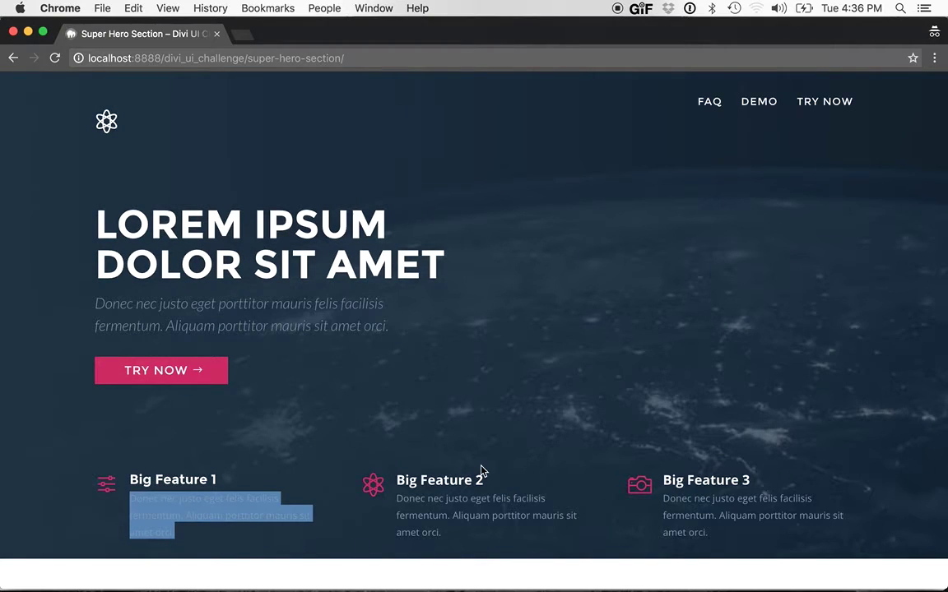
{"action": "key", "text": "super+grave"}
Step: On the page being edited, set the text and button row's Custom Padding to 80 top and 120 bottom, and save it
{"action": "left_click", "coordinate": [248, 36]}
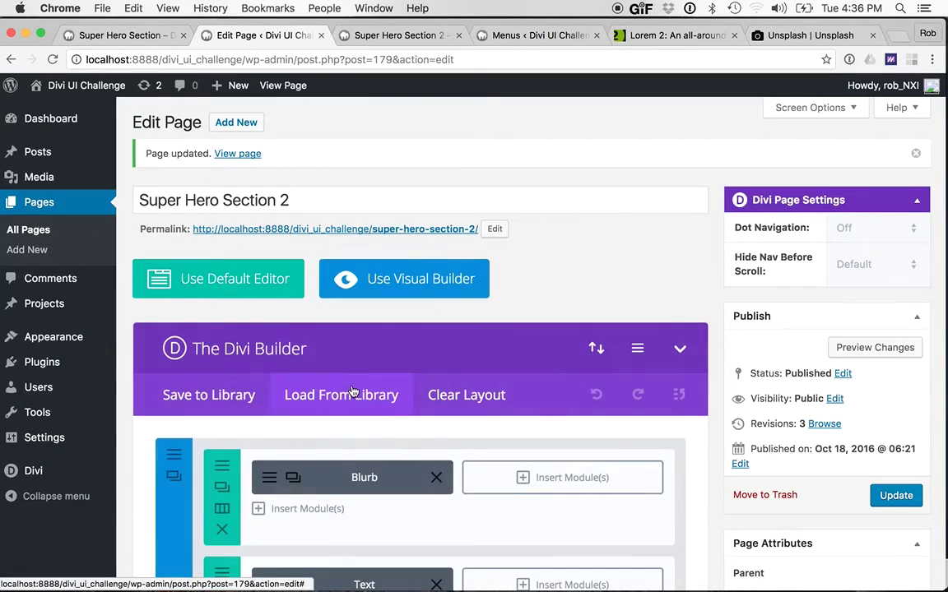
{"action": "scroll", "coordinate": [354, 387], "scroll_direction": "down", "scroll_amount": 5}
{"action": "left_click", "coordinate": [221, 368]}
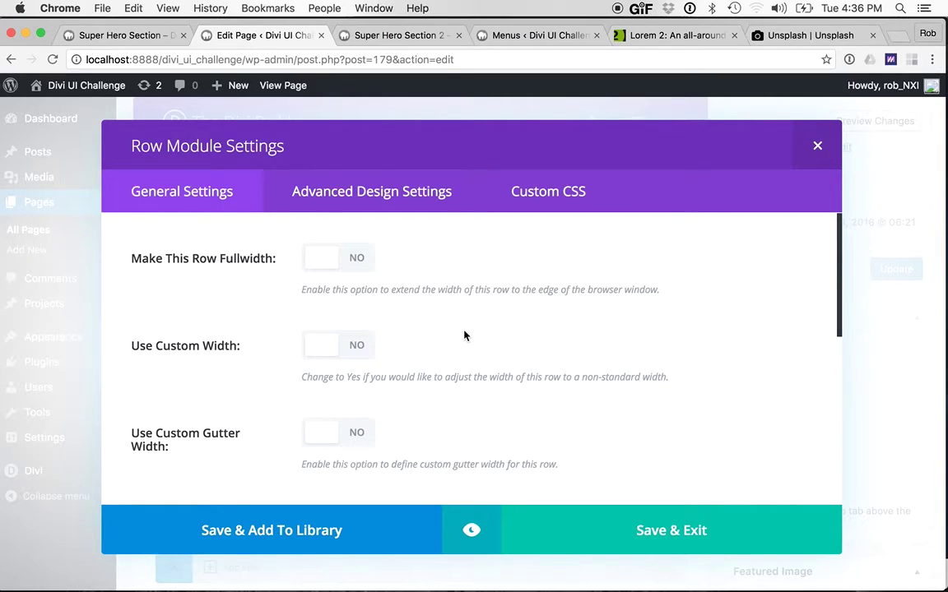
{"action": "scroll", "coordinate": [418, 374], "scroll_direction": "down", "scroll_amount": 10}
{"action": "scroll", "coordinate": [418, 379], "scroll_direction": "up", "scroll_amount": 4}
{"action": "scroll", "coordinate": [387, 372], "scroll_direction": "up", "scroll_amount": 2}
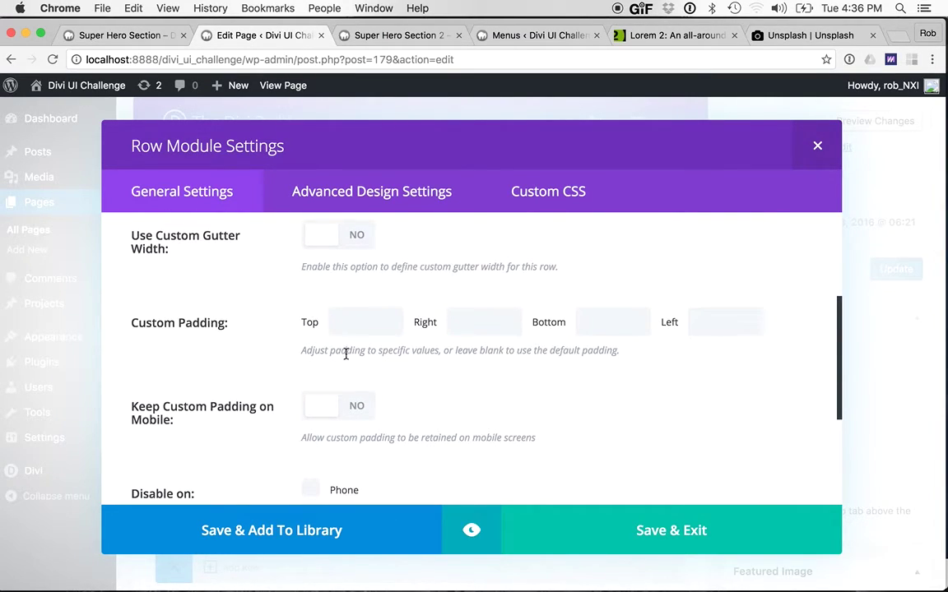
{"action": "left_click", "coordinate": [354, 324]}
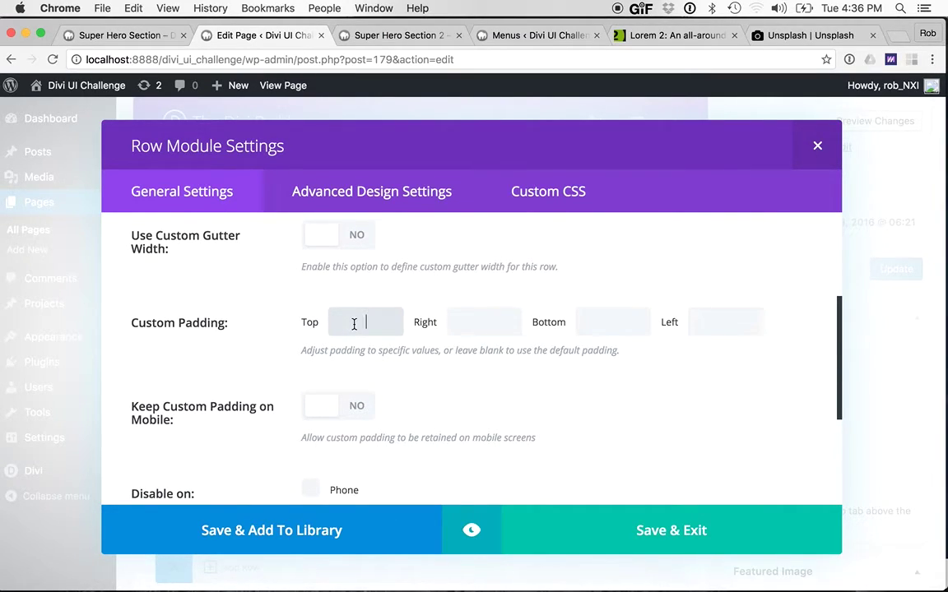
{"action": "left_click", "coordinate": [484, 322]}
{"action": "left_click", "coordinate": [613, 322]}
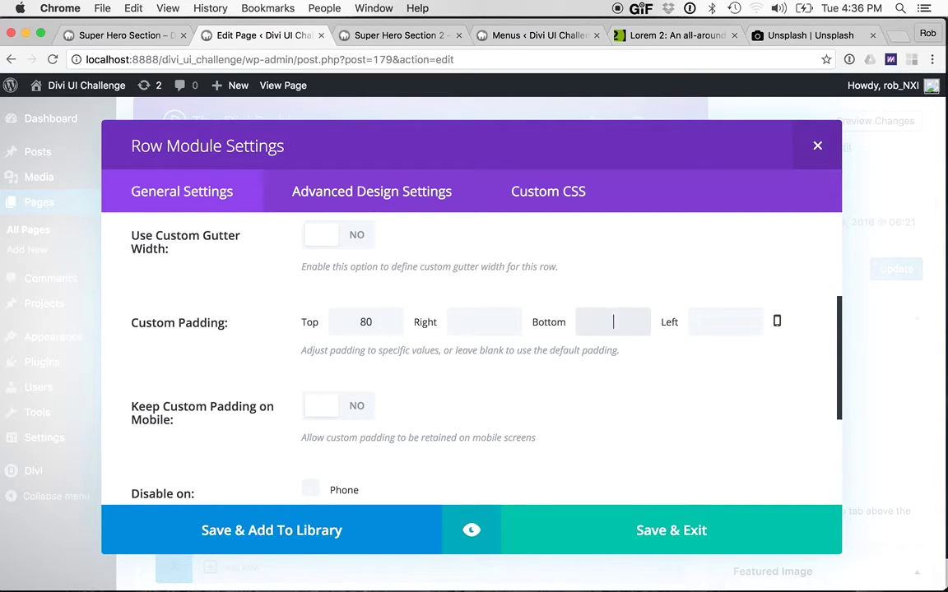
{"action": "left_click", "coordinate": [683, 522]}
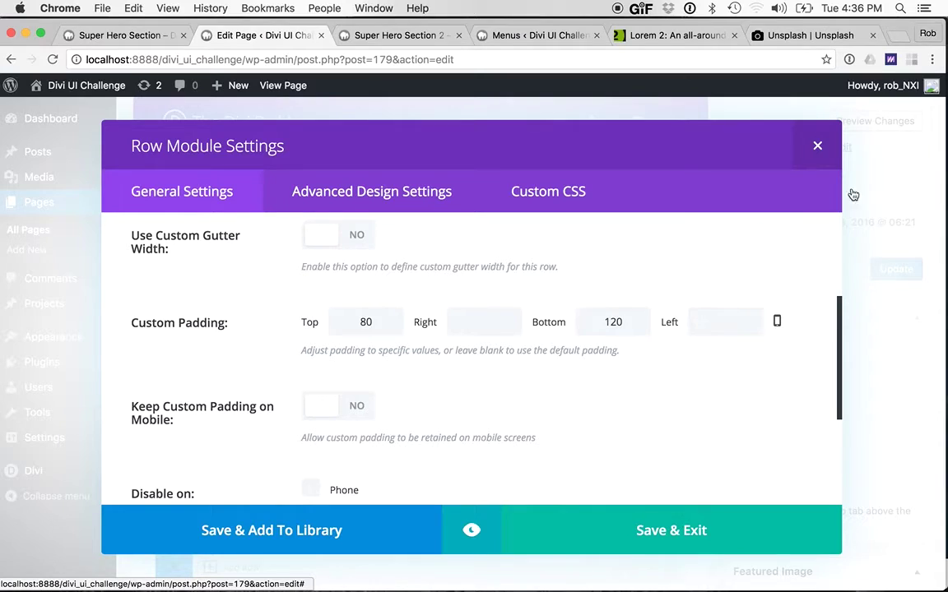
Step: Preview the page changes and check the new headline spacing in the Super Hero Section 2 preview
{"action": "left_click", "coordinate": [875, 122]}
{"action": "left_click", "coordinate": [354, 35]}
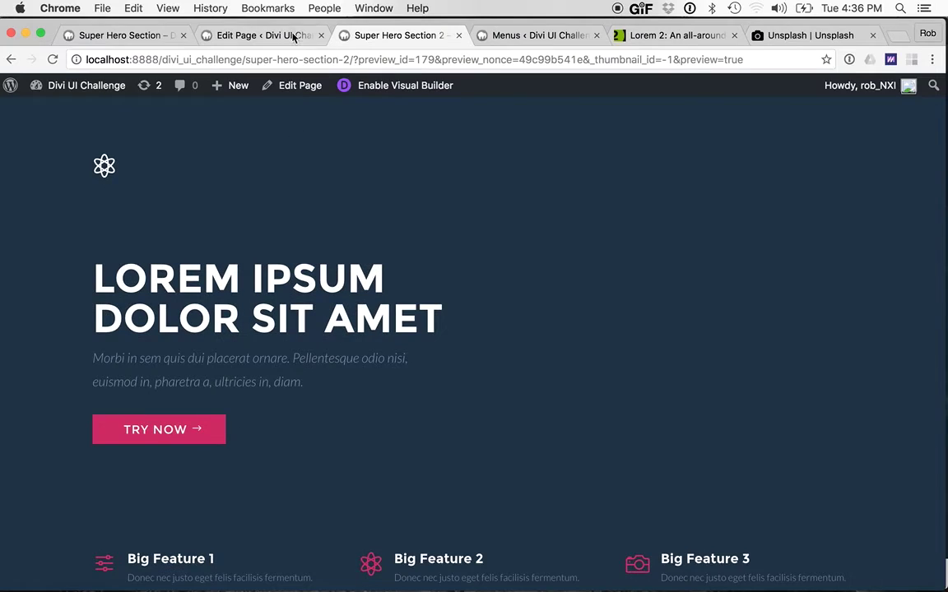
{"action": "left_click", "coordinate": [290, 37]}
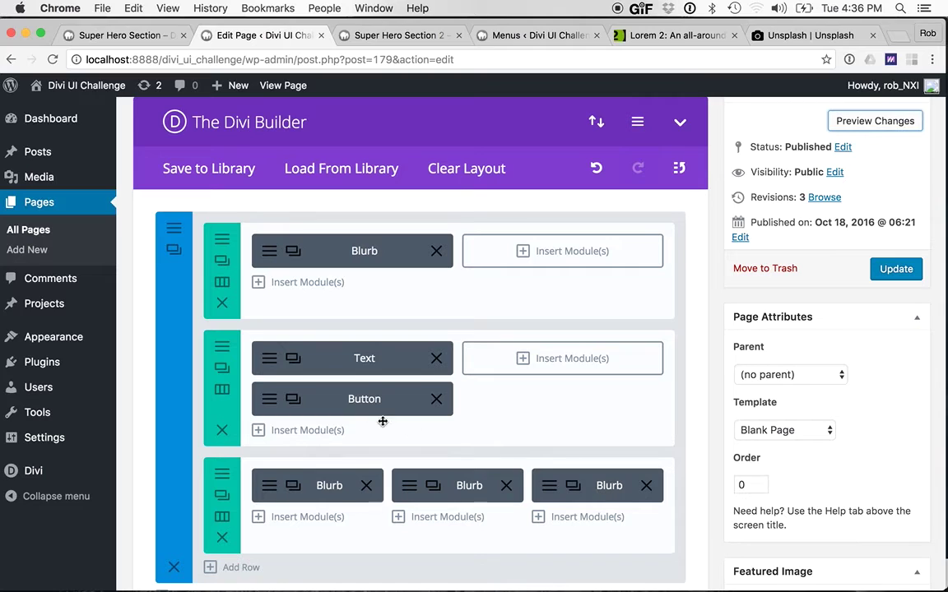
Step: Set the text and button row's Custom Padding to 60 top and 80 bottom, and save the row settings
{"action": "left_click", "coordinate": [221, 367]}
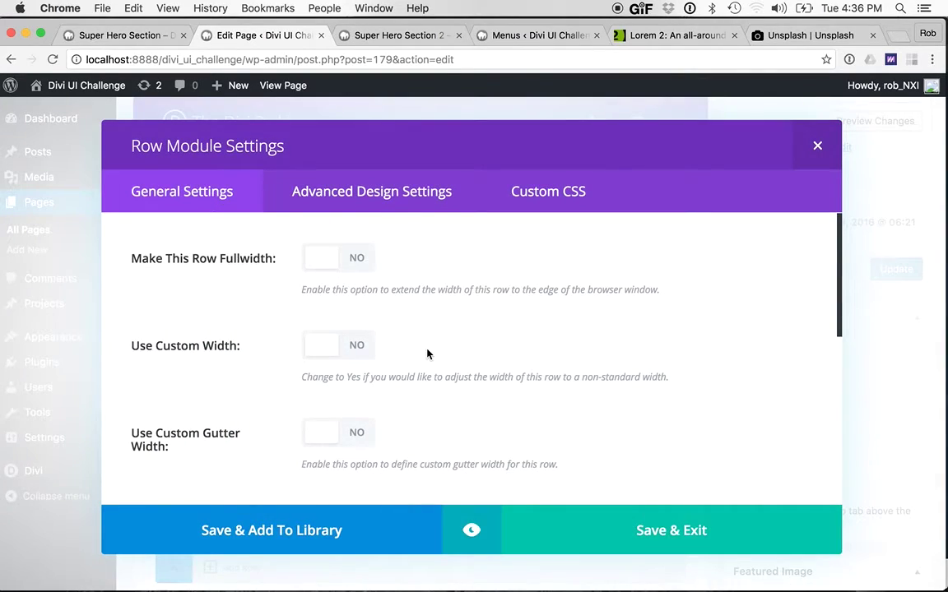
{"action": "scroll", "coordinate": [427, 354], "scroll_direction": "down", "scroll_amount": 10}
{"action": "scroll", "coordinate": [427, 356], "scroll_direction": "up", "scroll_amount": 3}
{"action": "double_click", "coordinate": [358, 255]}
{"action": "type", "text": "60"}
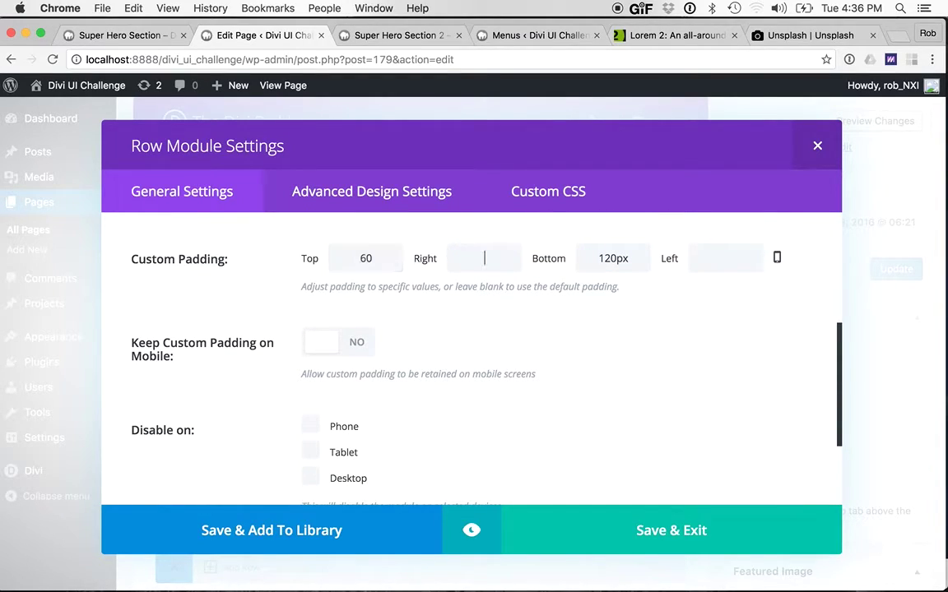
{"action": "double_click", "coordinate": [613, 258]}
{"action": "type", "text": "80"}
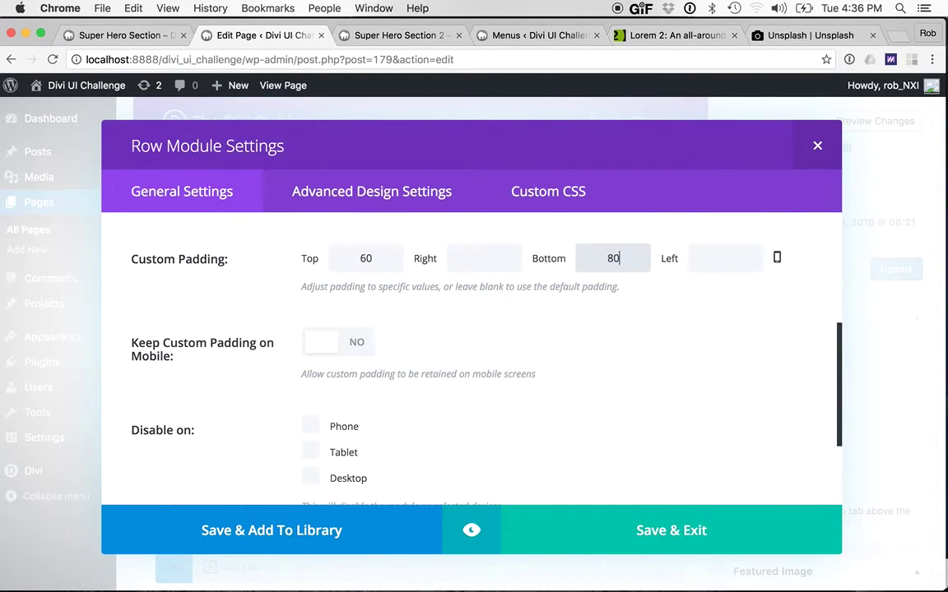
{"action": "left_click", "coordinate": [682, 530]}
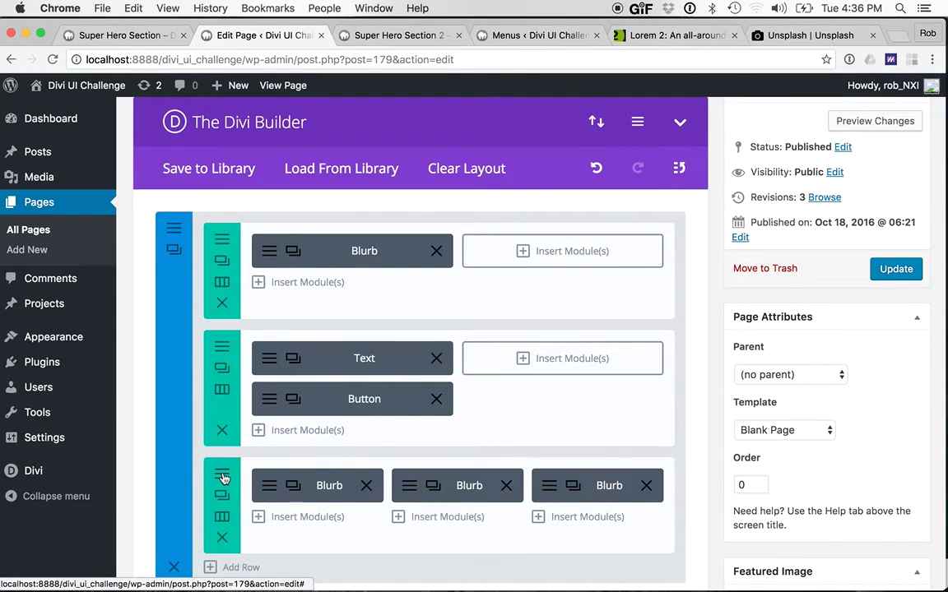
Step: Set the bottom Custom Padding of the three-blurb row to 0 and save the row settings
{"action": "left_click", "coordinate": [222, 478]}
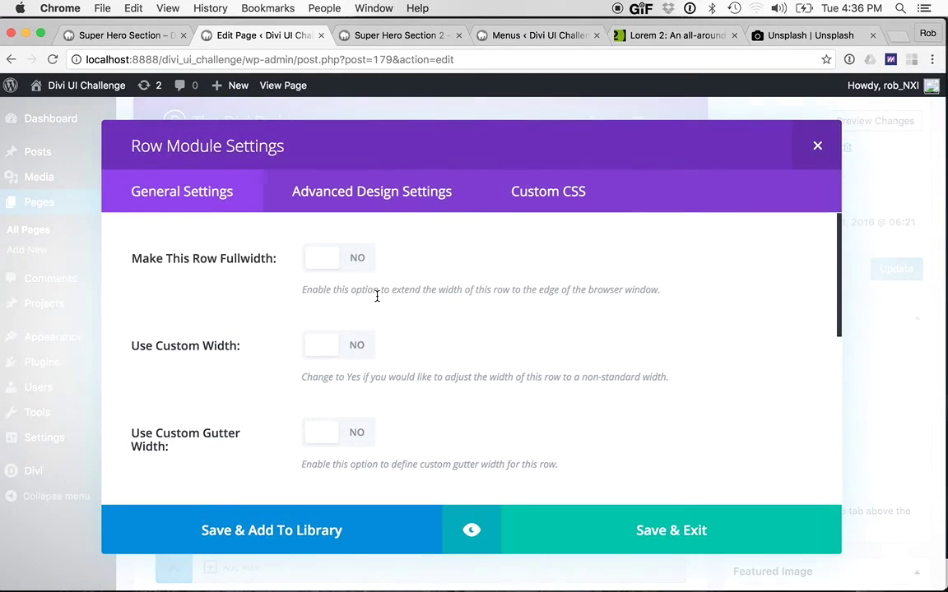
{"action": "scroll", "coordinate": [377, 296], "scroll_direction": "down", "scroll_amount": 10}
{"action": "scroll", "coordinate": [494, 329], "scroll_direction": "up", "scroll_amount": 4}
{"action": "scroll", "coordinate": [548, 336], "scroll_direction": "up", "scroll_amount": 2}
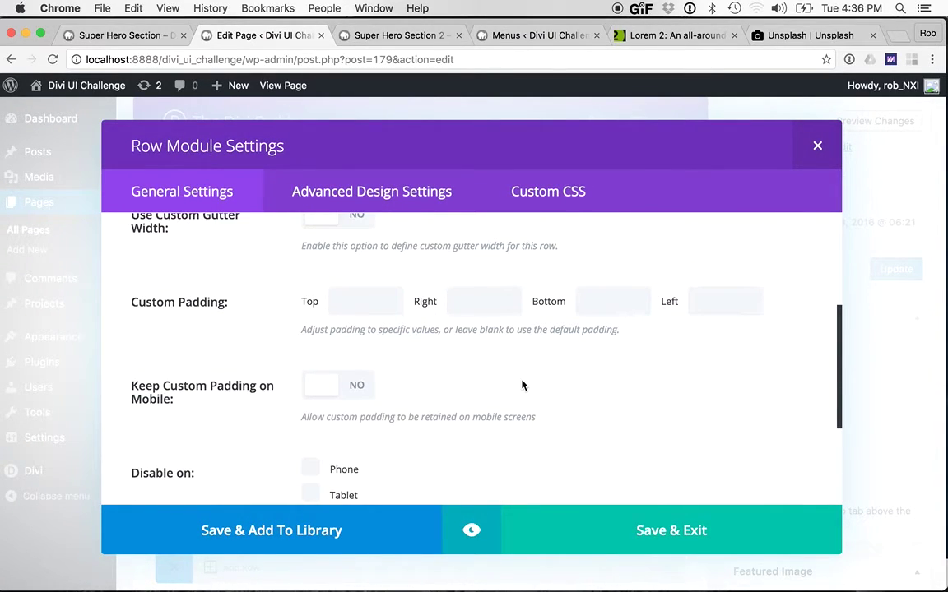
{"action": "left_click", "coordinate": [610, 298]}
{"action": "type", "text": "0"}
{"action": "key", "text": "Tab"}
{"action": "left_click", "coordinate": [359, 385]}
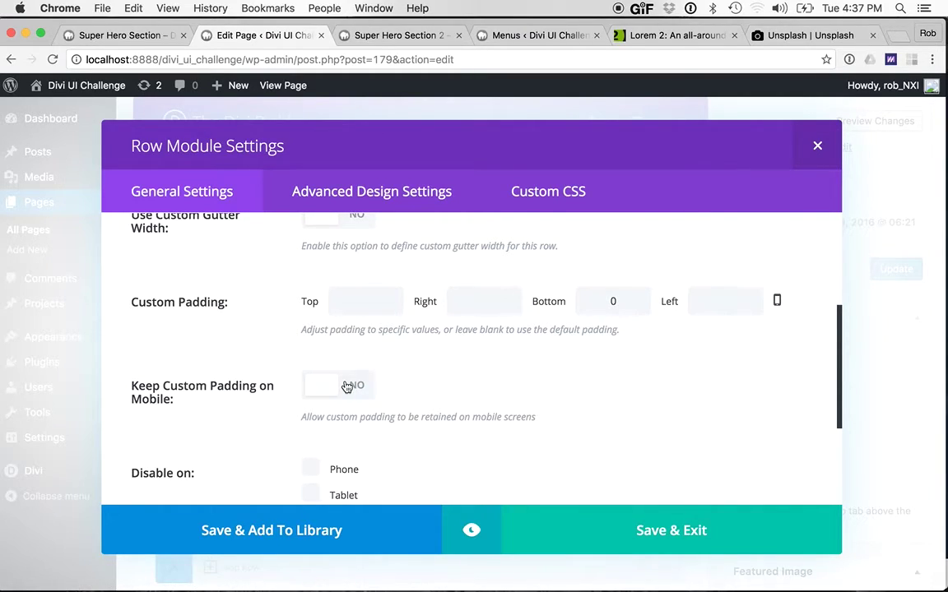
{"action": "left_click", "coordinate": [692, 531]}
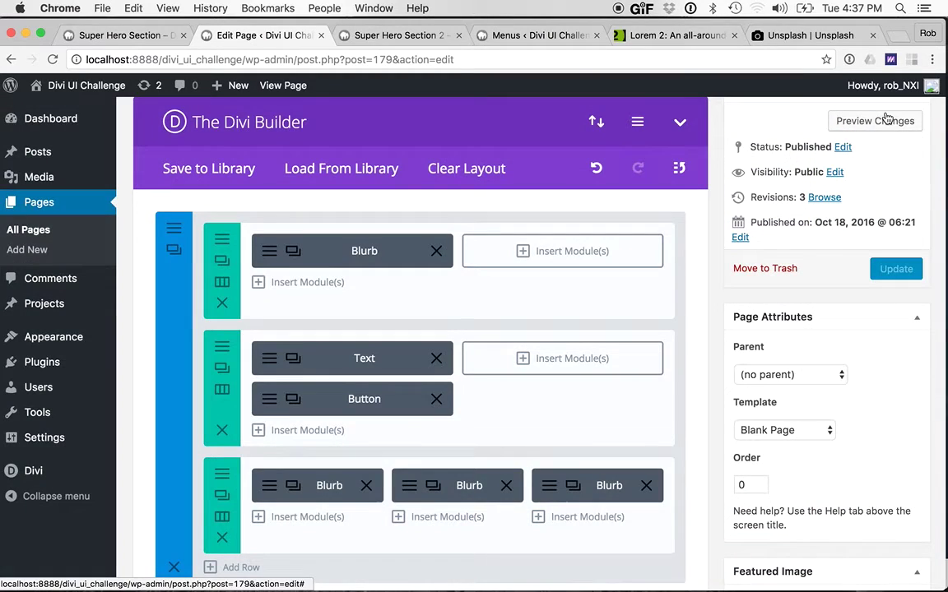
Step: Preview the page changes and compare the spacing with the finished Super Hero Section page in the other browser window
{"action": "left_click", "coordinate": [886, 120]}
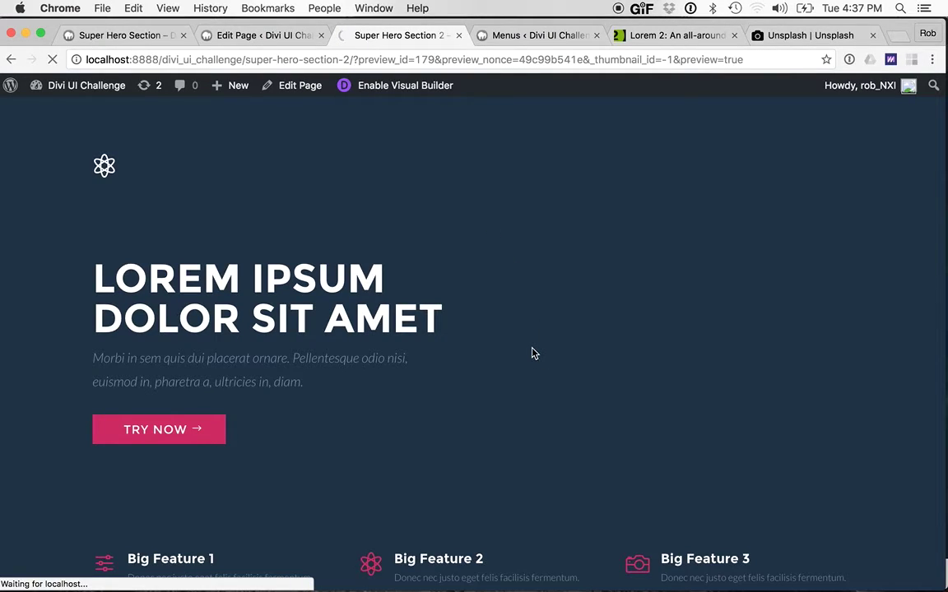
{"action": "key", "text": "super+grave"}
{"action": "key", "text": "super+grave"}
{"action": "key", "text": "super+grave"}
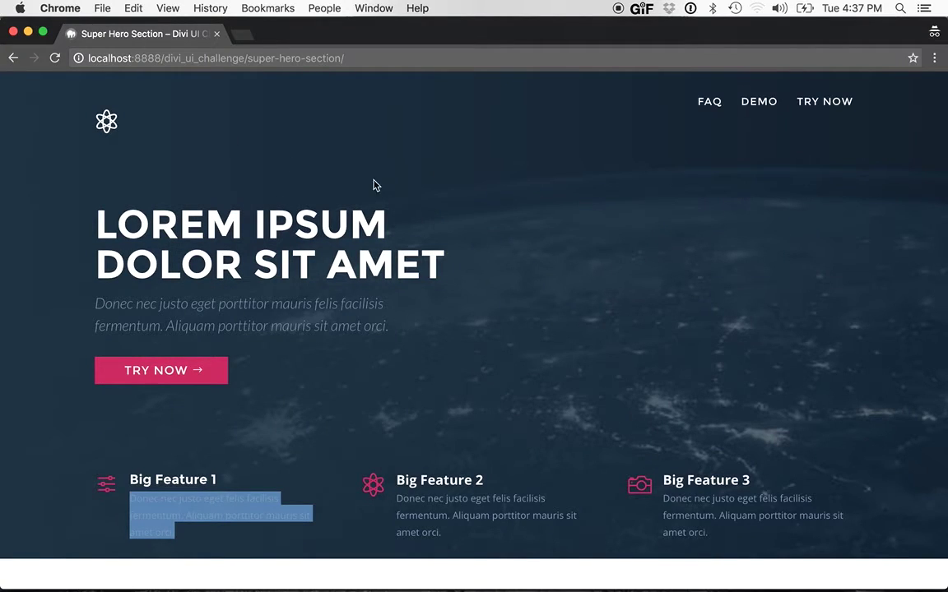
{"action": "key", "text": "super+grave"}
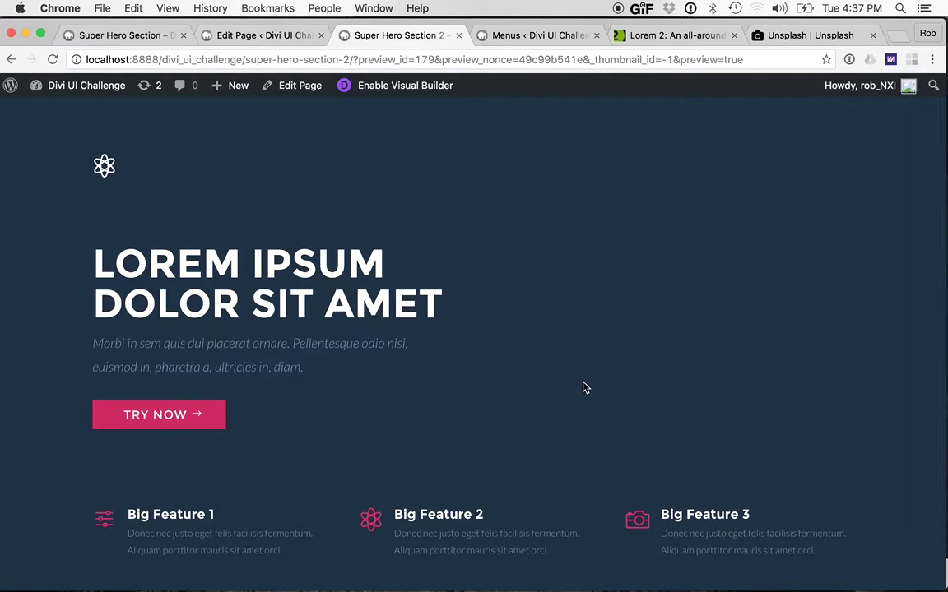
Step: In the page editor, open the hero section's settings and select space.jpg from the media library for its background image
{"action": "left_click", "coordinate": [230, 36]}
{"action": "scroll", "coordinate": [388, 355], "scroll_direction": "up", "scroll_amount": 1}
{"action": "left_click", "coordinate": [171, 310]}
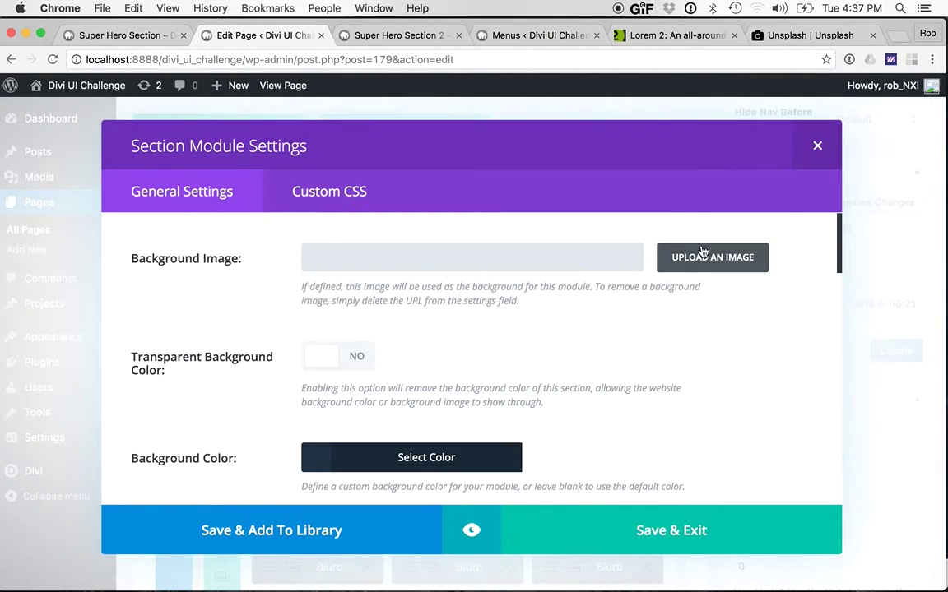
{"action": "left_click", "coordinate": [696, 258]}
{"action": "left_click", "coordinate": [95, 224]}
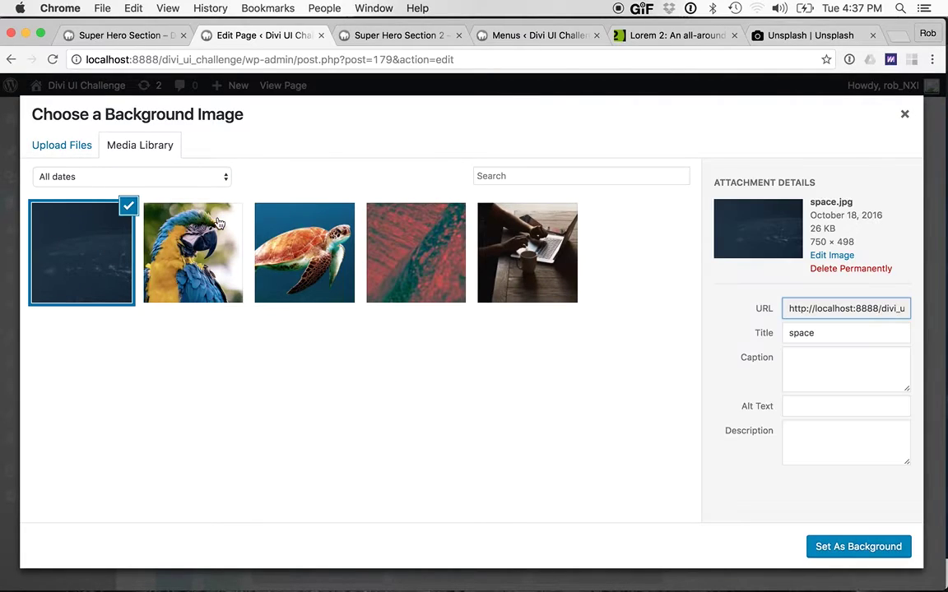
Step: Look at the original Earth photo on Unsplash and the background of the finished Super Hero Section page
{"action": "left_click", "coordinate": [780, 36]}
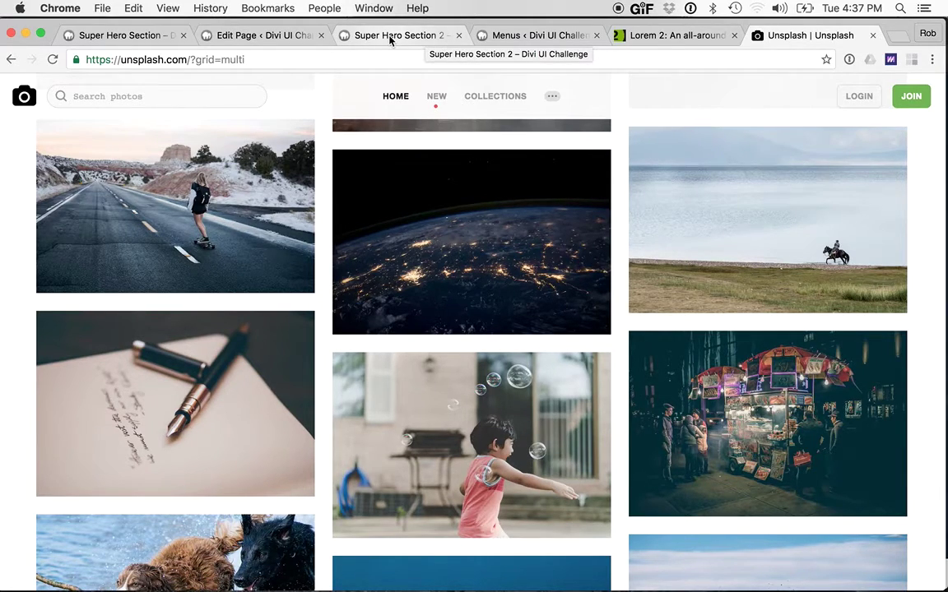
{"action": "left_click", "coordinate": [124, 35]}
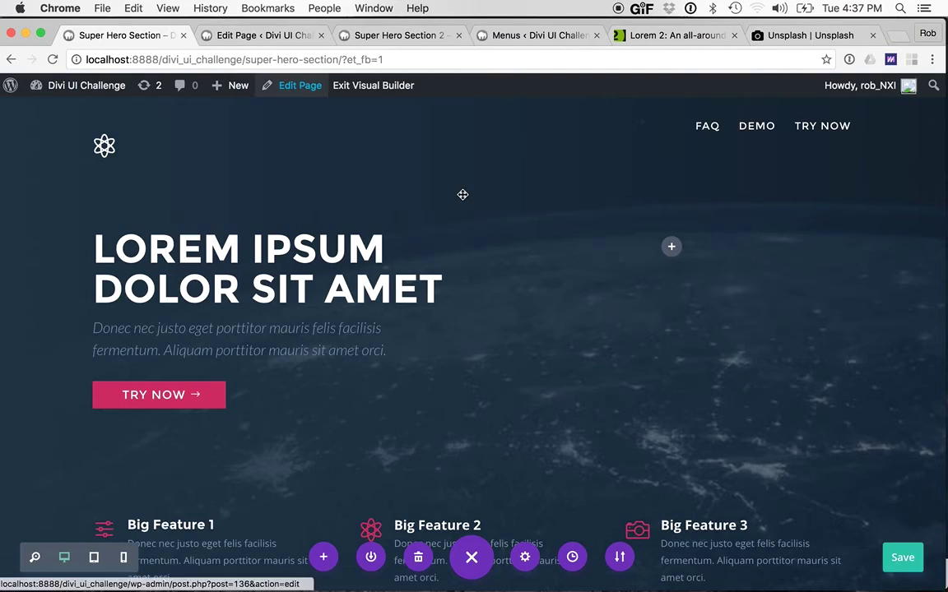
{"action": "left_click", "coordinate": [263, 35]}
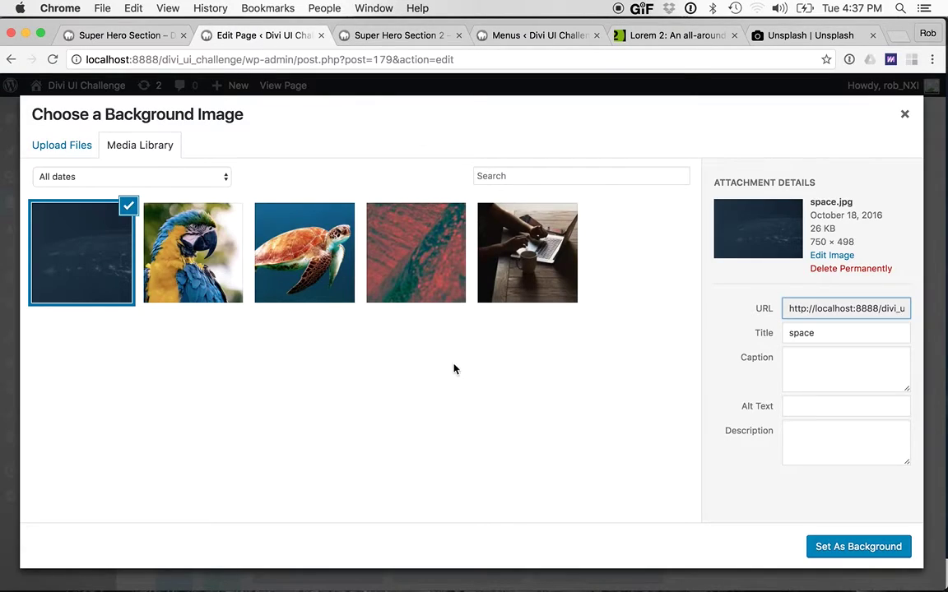
Step: Apply the selected space.jpg as the hero section's background image and save the section settings
{"action": "left_click", "coordinate": [841, 547]}
{"action": "left_click", "coordinate": [668, 517]}
Step: Preview the page with its new background image and compare it with the finished Super Hero Section page
{"action": "left_click", "coordinate": [875, 202]}
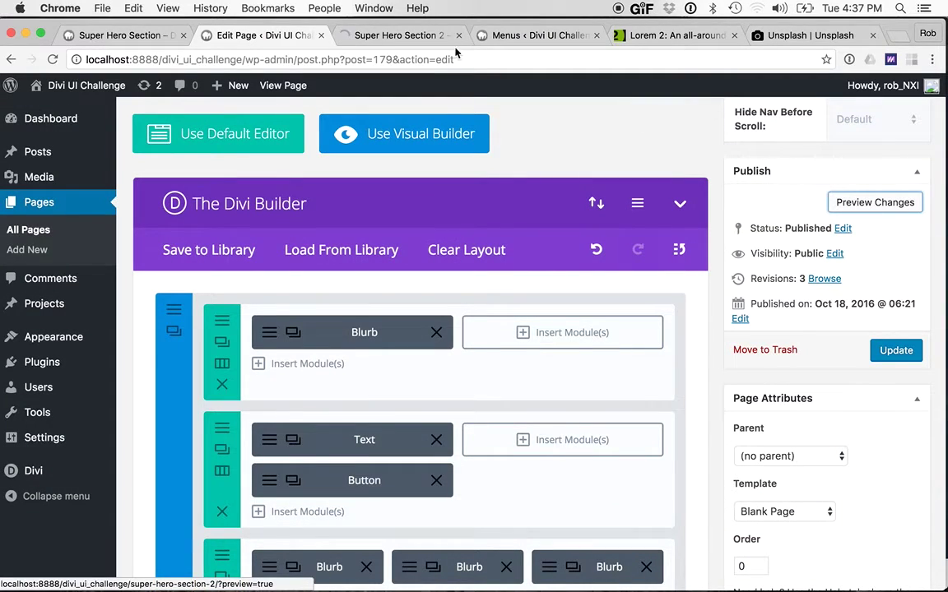
{"action": "left_click", "coordinate": [436, 35]}
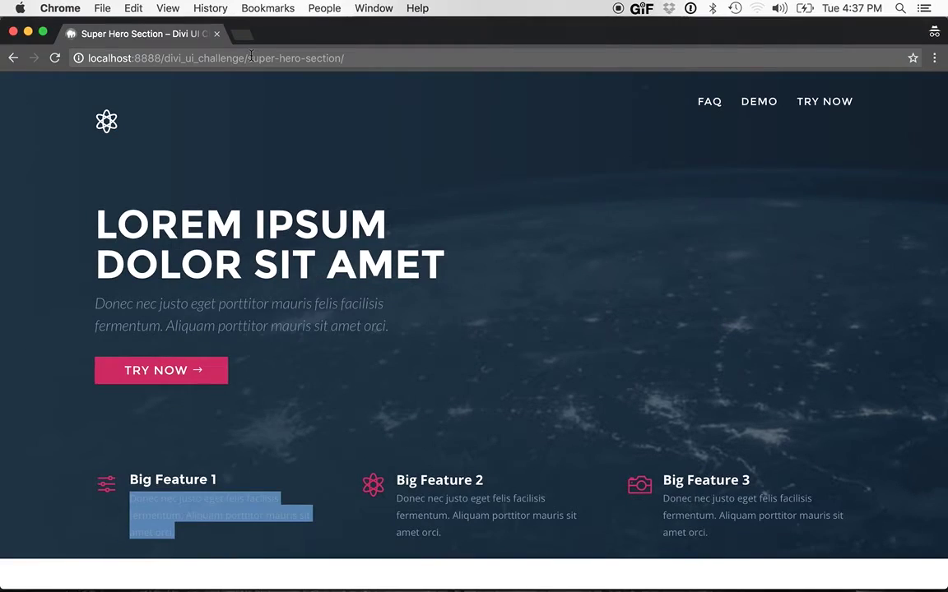
{"action": "left_click", "coordinate": [360, 172]}
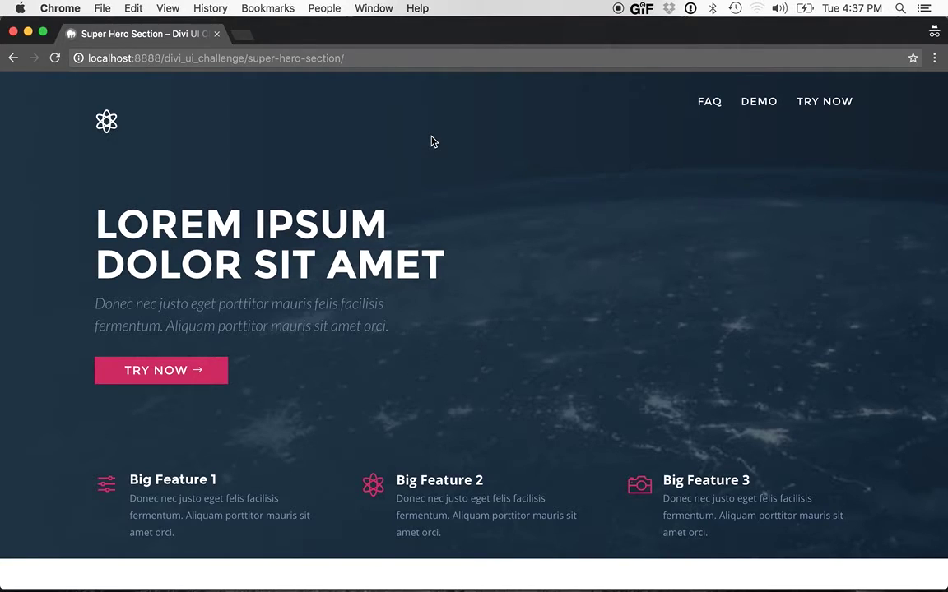
{"action": "key", "text": "super+w"}
Step: Update the Super Hero Section 2 page and add a fullwidth section below the hero section
{"action": "left_click", "coordinate": [254, 36]}
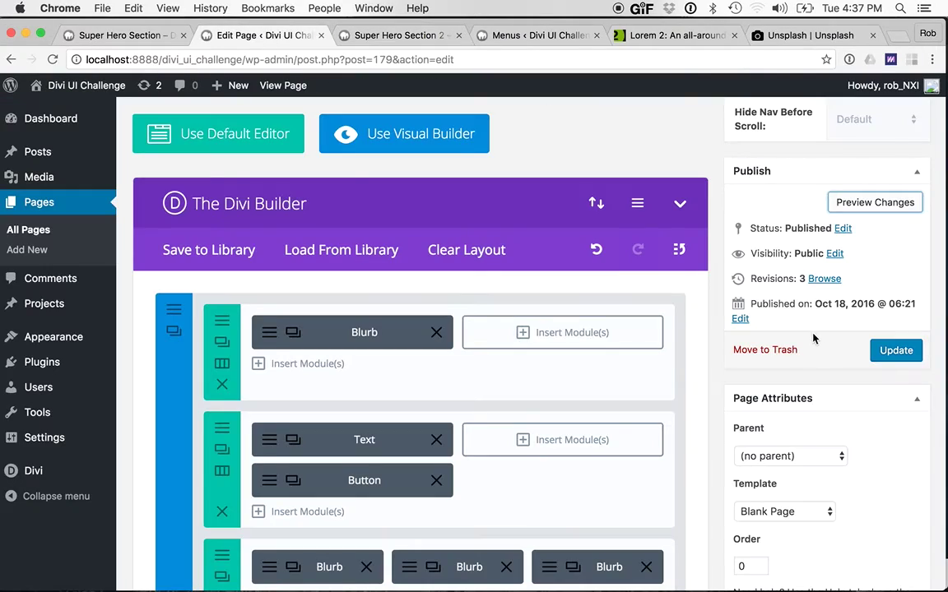
{"action": "key", "text": "super+s"}
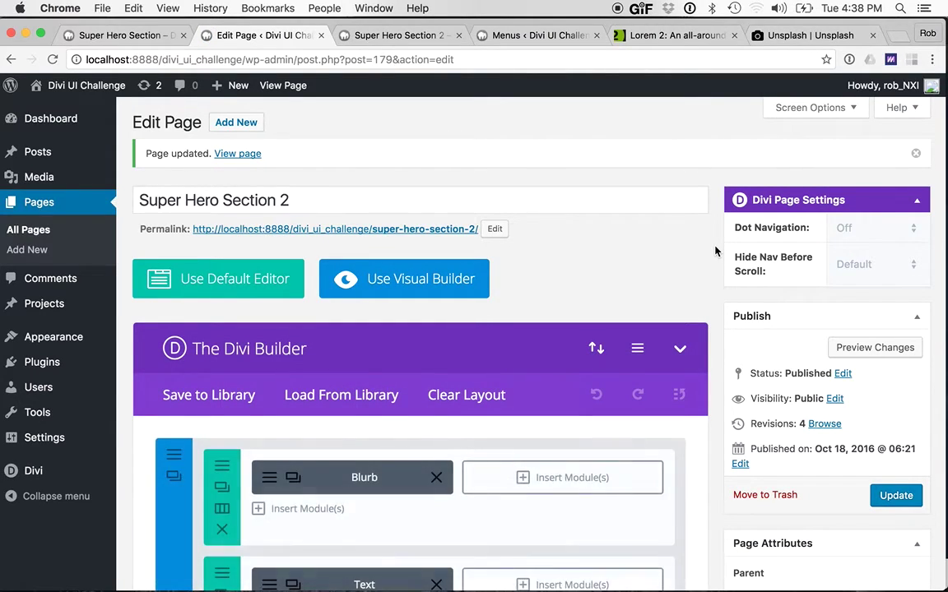
{"action": "scroll", "coordinate": [715, 251], "scroll_direction": "down", "scroll_amount": 5}
{"action": "scroll", "coordinate": [703, 254], "scroll_direction": "down", "scroll_amount": 1}
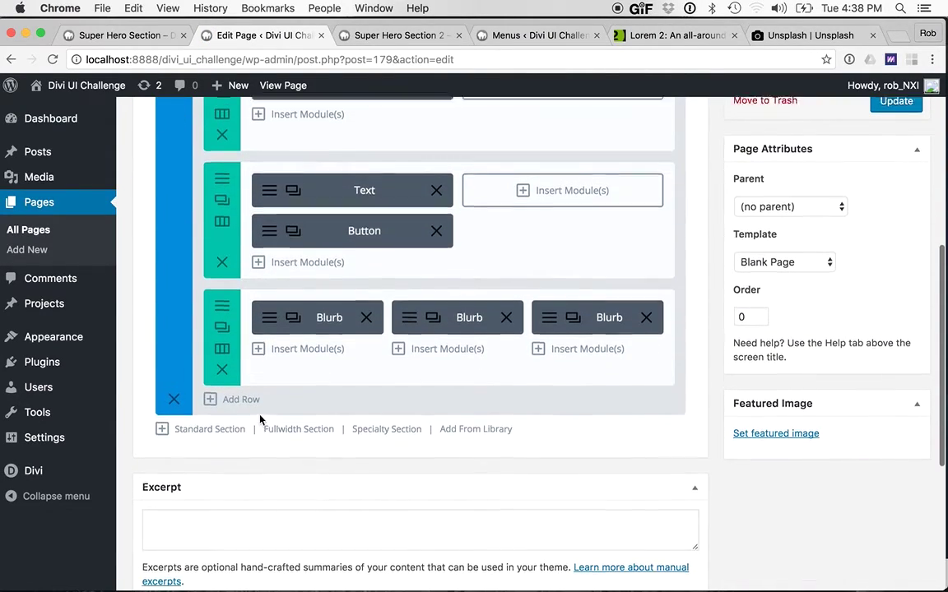
{"action": "scroll", "coordinate": [260, 421], "scroll_direction": "up", "scroll_amount": 1}
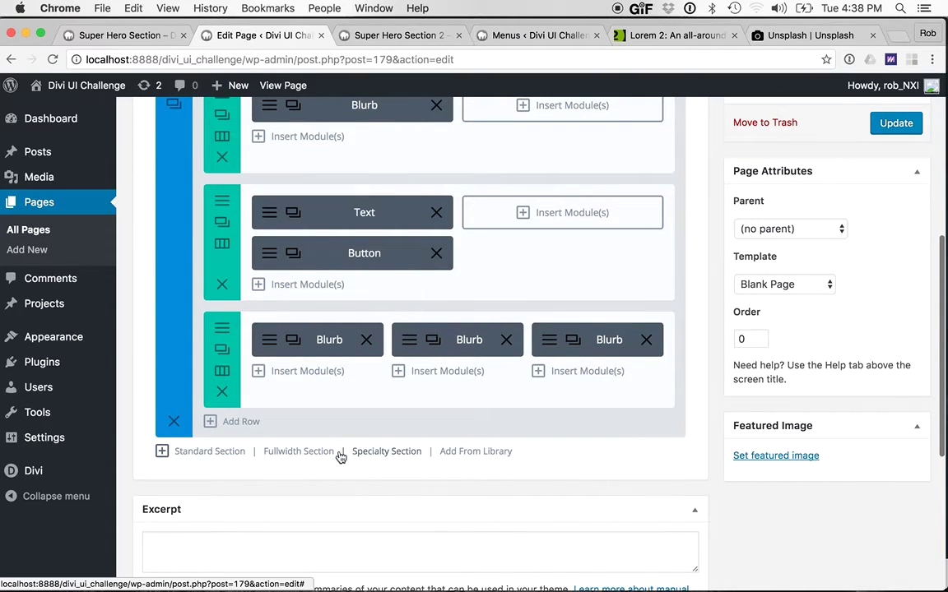
{"action": "left_click", "coordinate": [311, 454]}
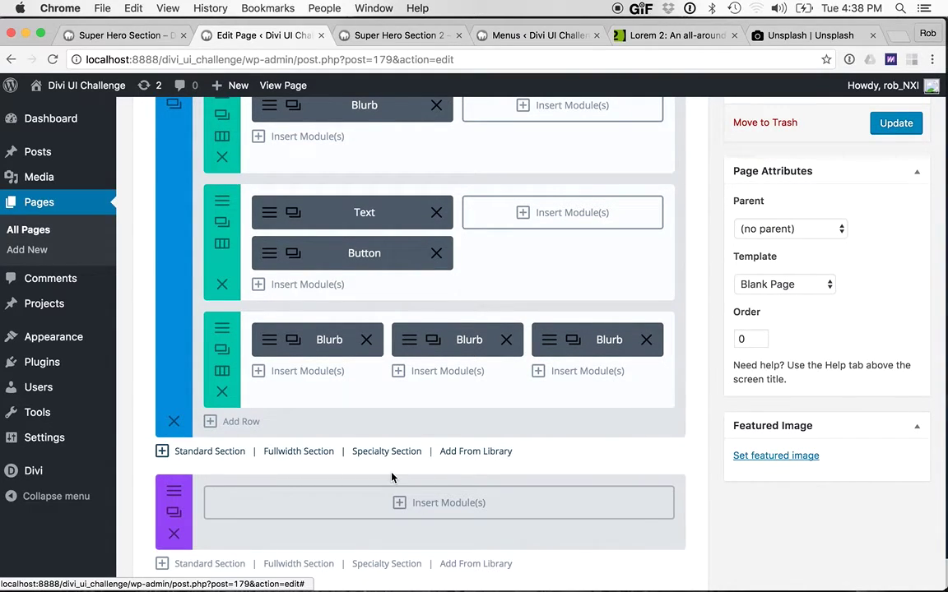
Step: Insert a Fullwidth Menu module using the Super Hero Menu into the new section, and check that menu's structure on the Menus page
{"action": "left_click", "coordinate": [447, 503]}
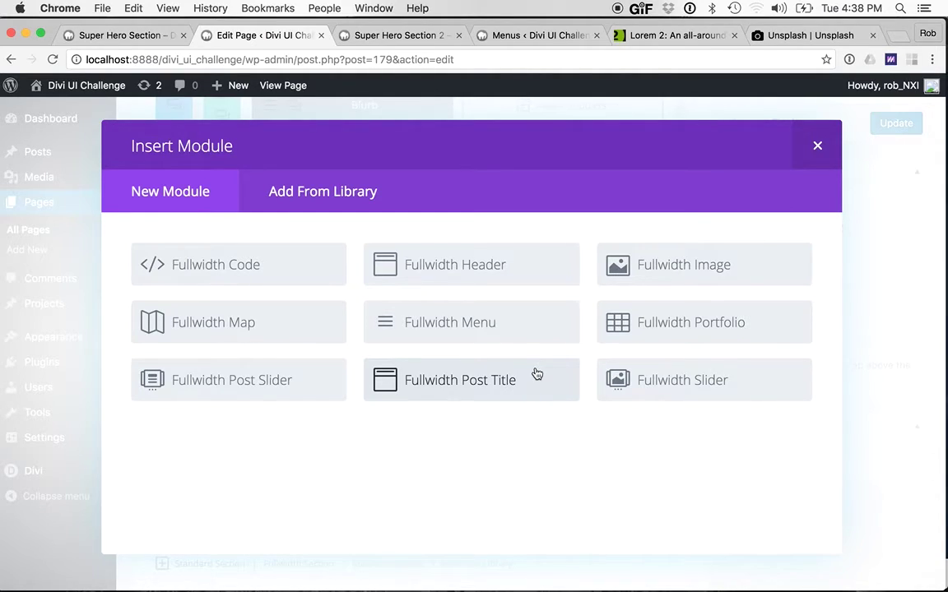
{"action": "left_click", "coordinate": [472, 309]}
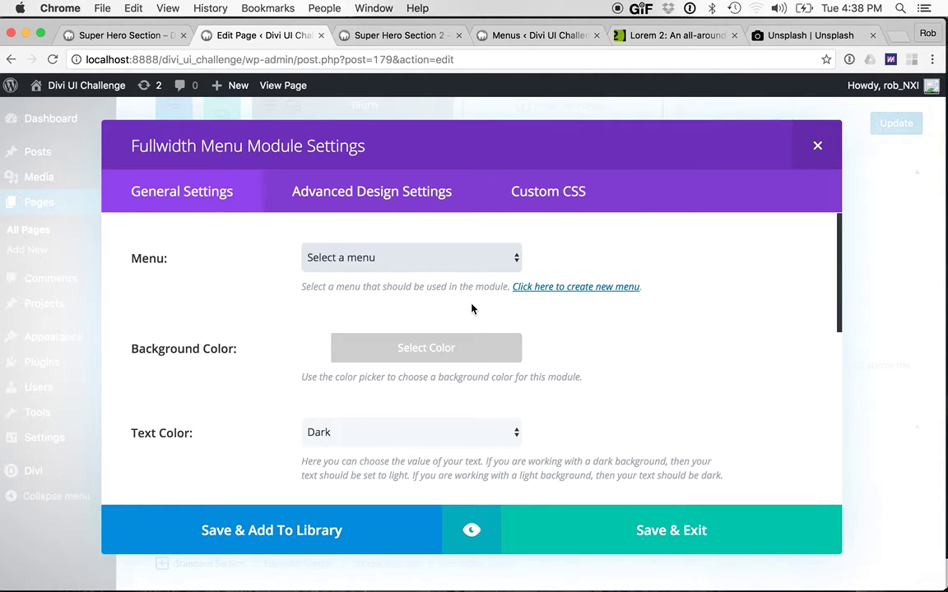
{"action": "left_click", "coordinate": [425, 259]}
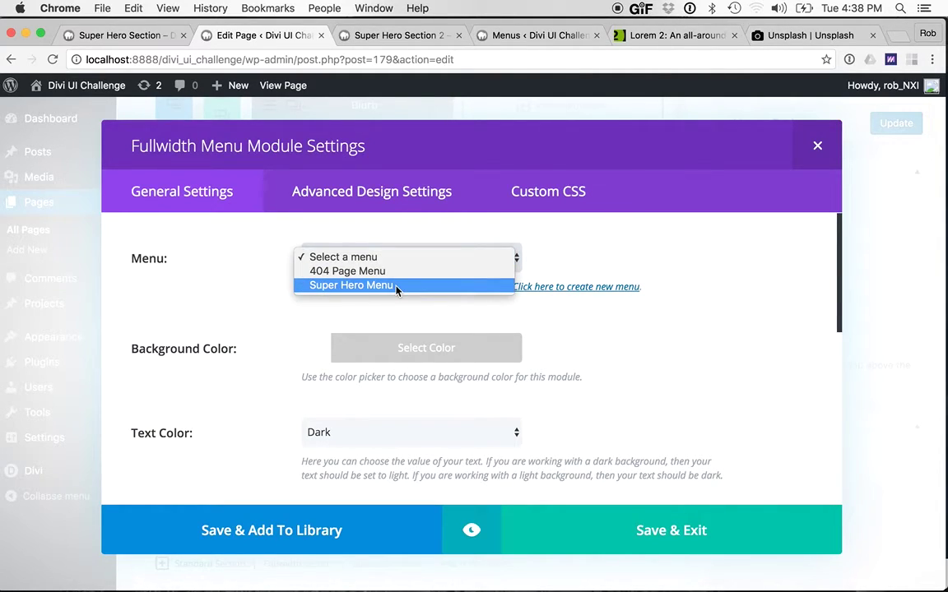
{"action": "left_click", "coordinate": [396, 286]}
{"action": "left_click", "coordinate": [508, 41]}
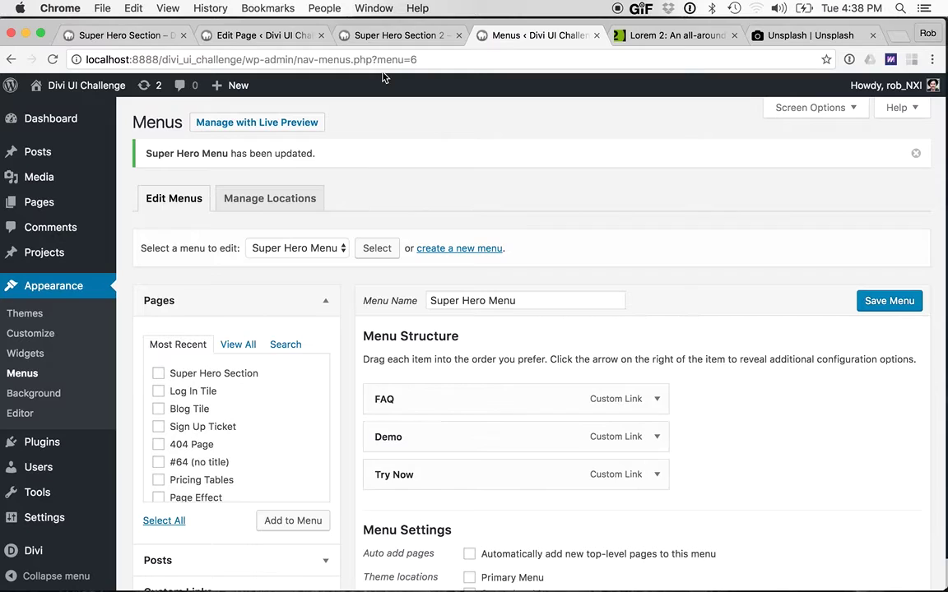
{"action": "left_click", "coordinate": [266, 36]}
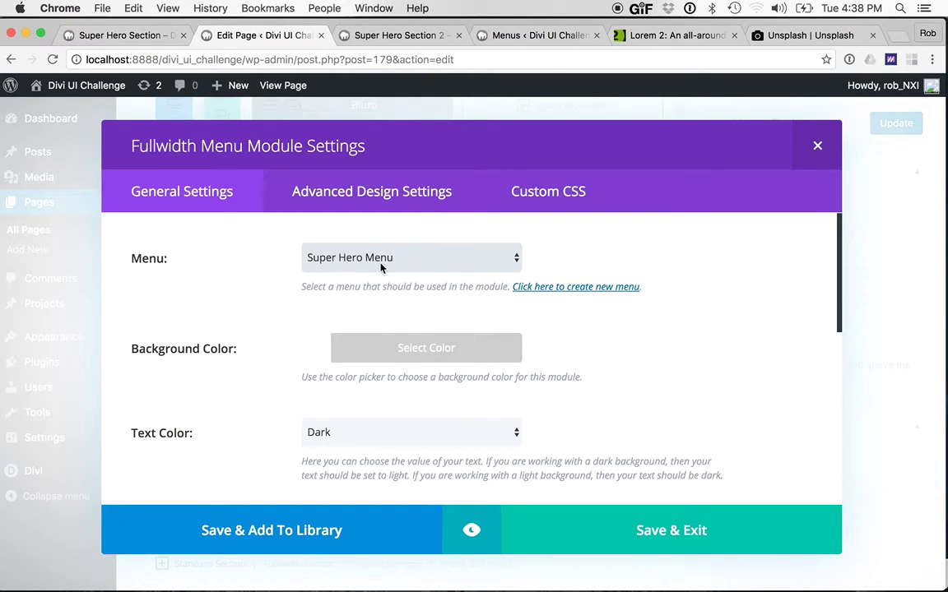
Step: Make the menu module's background color fully transparent white, rgba(255,255,255,0)
{"action": "left_click", "coordinate": [381, 348]}
{"action": "scroll", "coordinate": [381, 345], "scroll_direction": "down", "scroll_amount": 3}
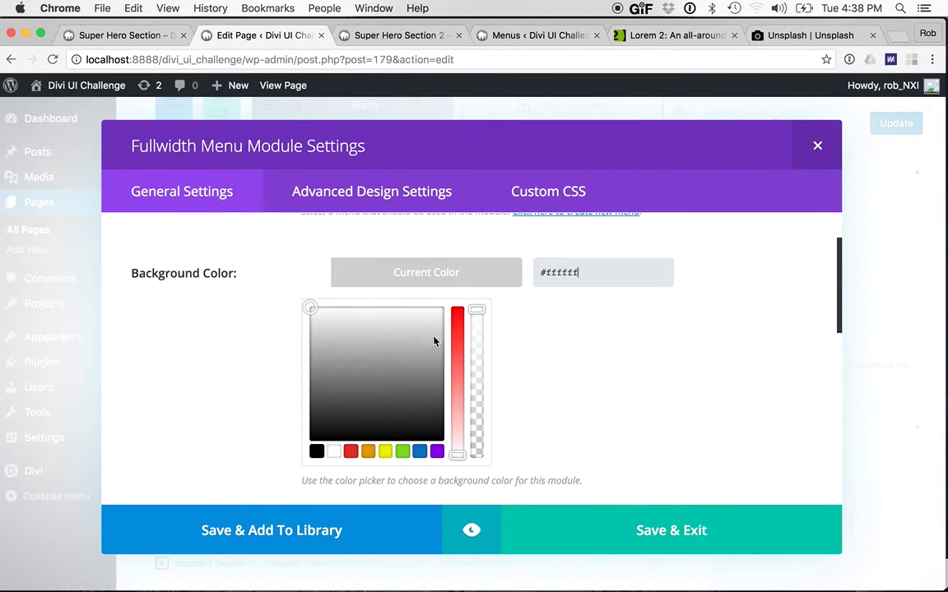
{"action": "left_click", "coordinate": [334, 453]}
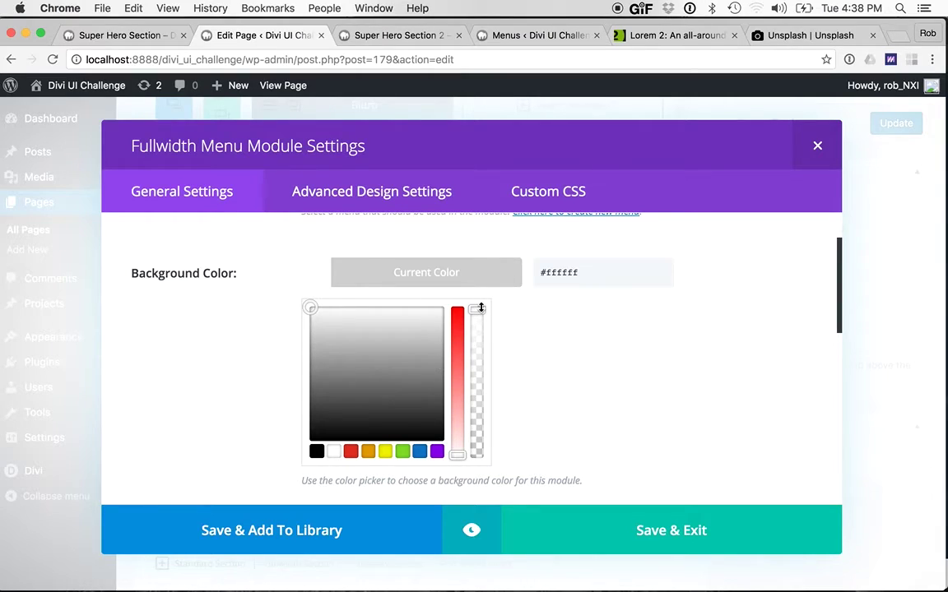
{"action": "left_click_drag", "start_coordinate": [480, 307], "coordinate": [486, 432]}
{"action": "left_click", "coordinate": [487, 476]}
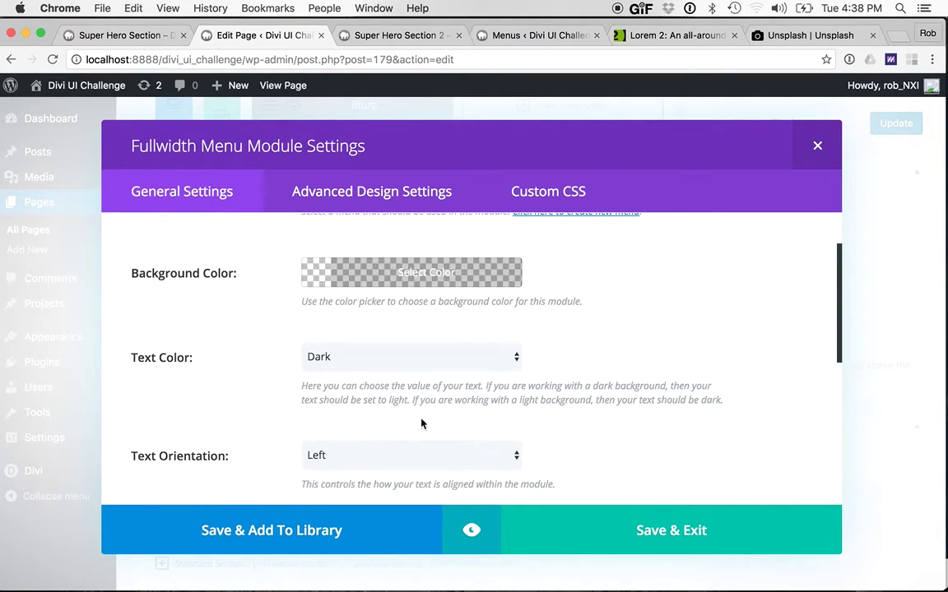
{"action": "left_click", "coordinate": [434, 273]}
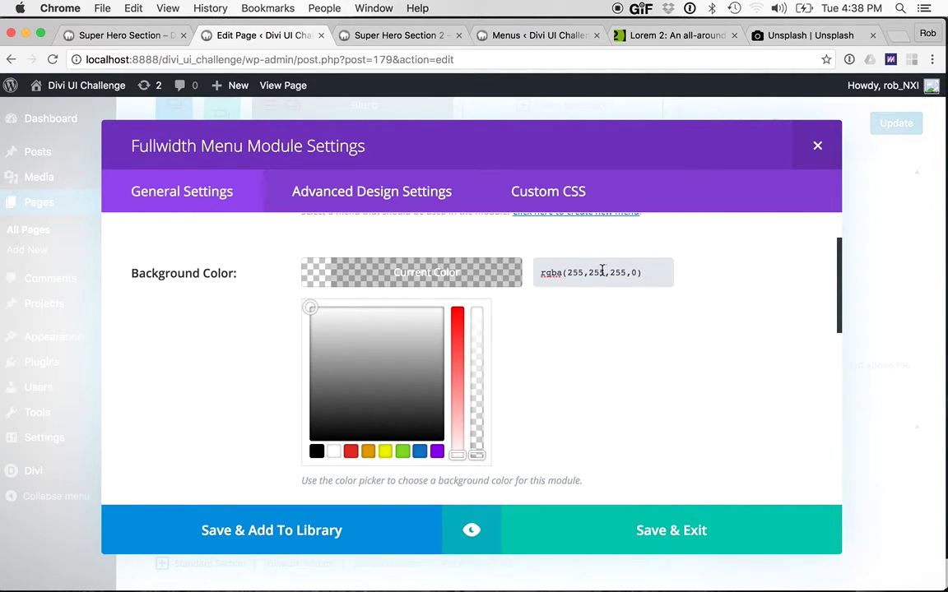
Step: Set the Fullwidth Menu module's text color to Light
{"action": "scroll", "coordinate": [673, 364], "scroll_direction": "down", "scroll_amount": 5}
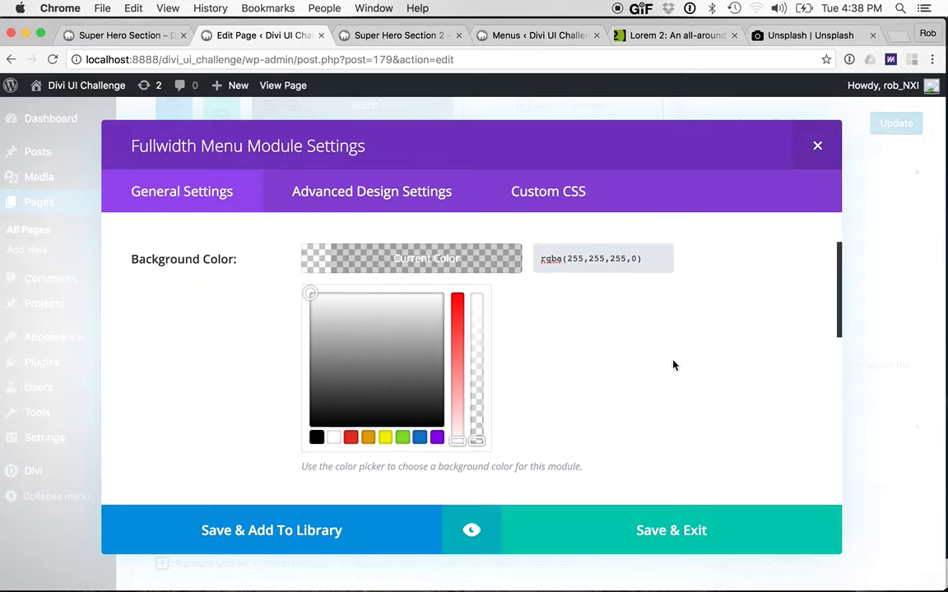
{"action": "left_click", "coordinate": [469, 343]}
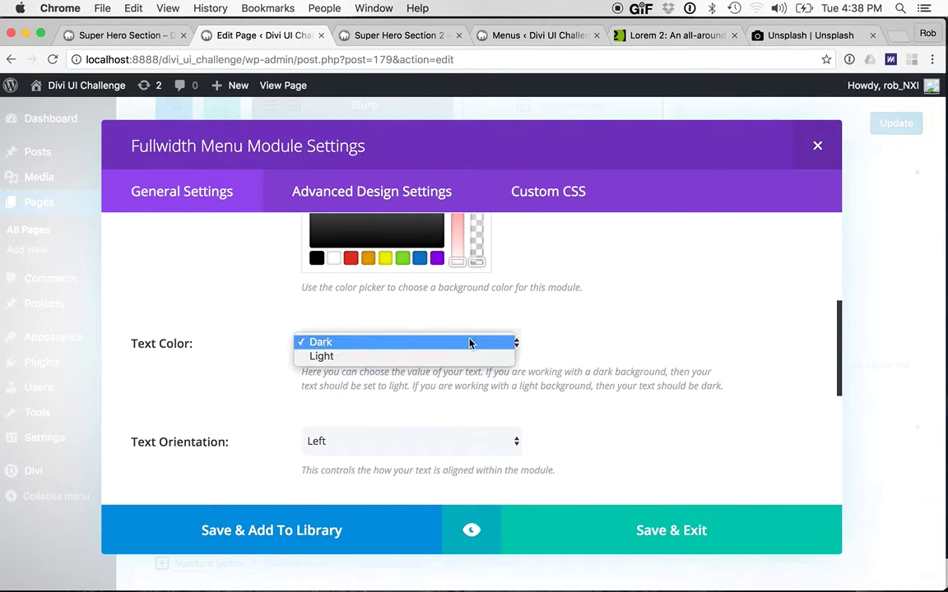
{"action": "scroll", "coordinate": [494, 353], "scroll_direction": "down", "scroll_amount": 4}
{"action": "left_click", "coordinate": [494, 355]}
{"action": "scroll", "coordinate": [594, 297], "scroll_direction": "up", "scroll_amount": 1}
{"action": "scroll", "coordinate": [594, 296], "scroll_direction": "up", "scroll_amount": 2}
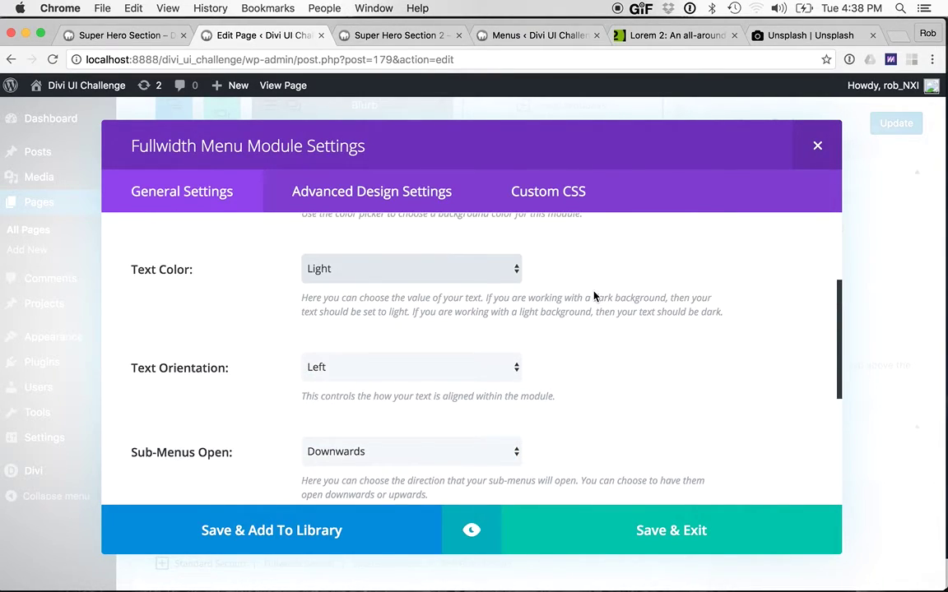
Step: Set the menu's text orientation to Right, check its advanced design options and save the Fullwidth Menu module
{"action": "left_click", "coordinate": [465, 395]}
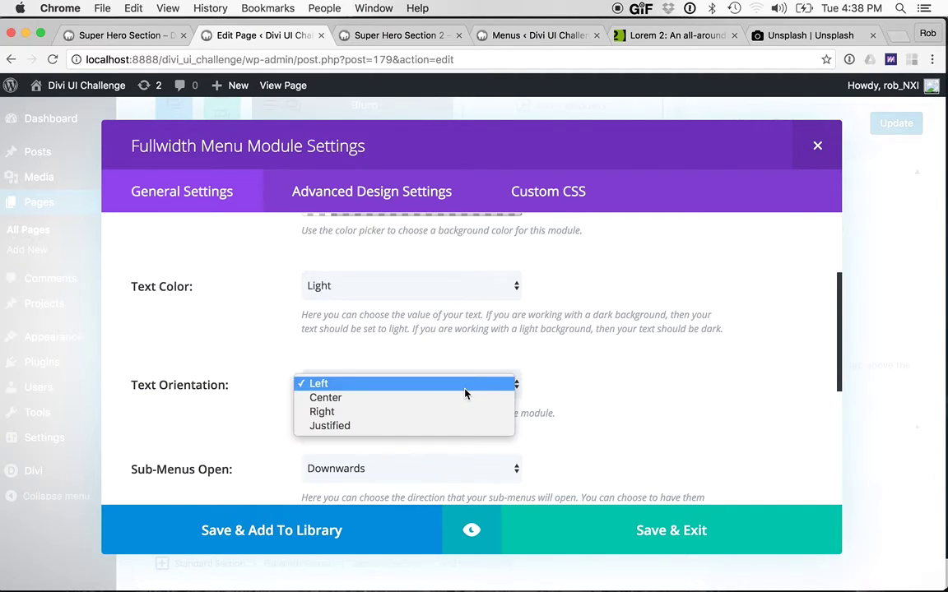
{"action": "left_click", "coordinate": [422, 414]}
{"action": "scroll", "coordinate": [527, 391], "scroll_direction": "down", "scroll_amount": 2}
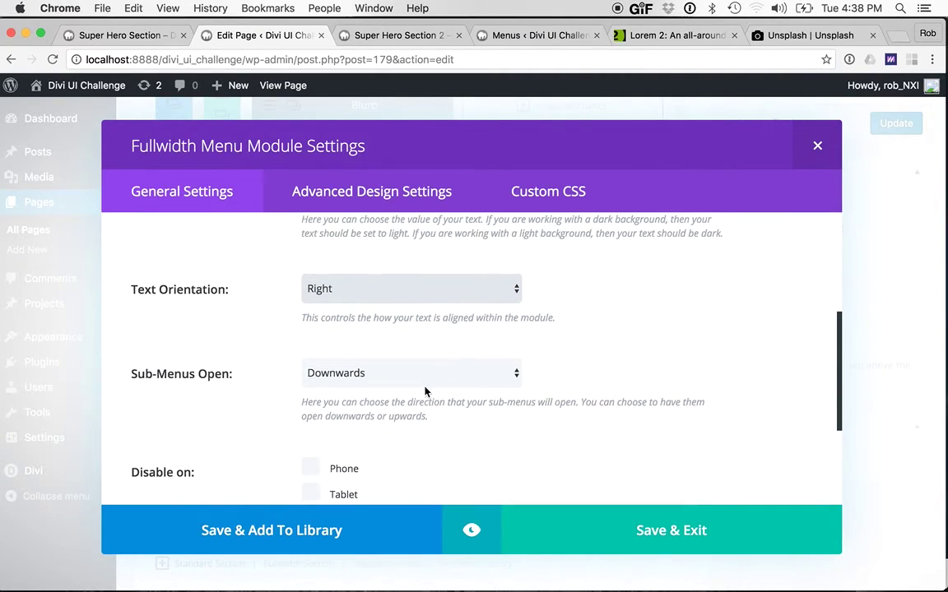
{"action": "scroll", "coordinate": [378, 384], "scroll_direction": "down", "scroll_amount": 5}
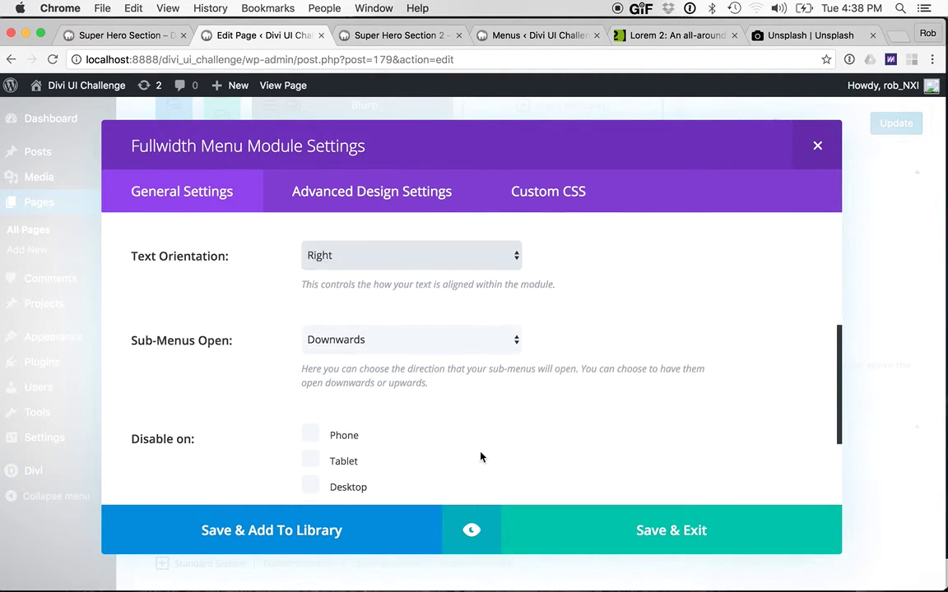
{"action": "left_click", "coordinate": [387, 192]}
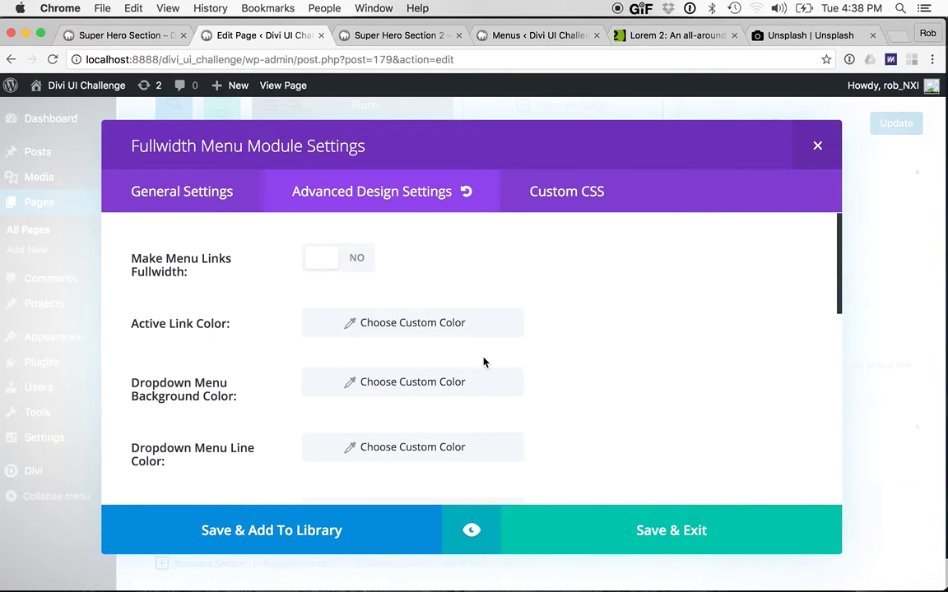
{"action": "left_click", "coordinate": [669, 534]}
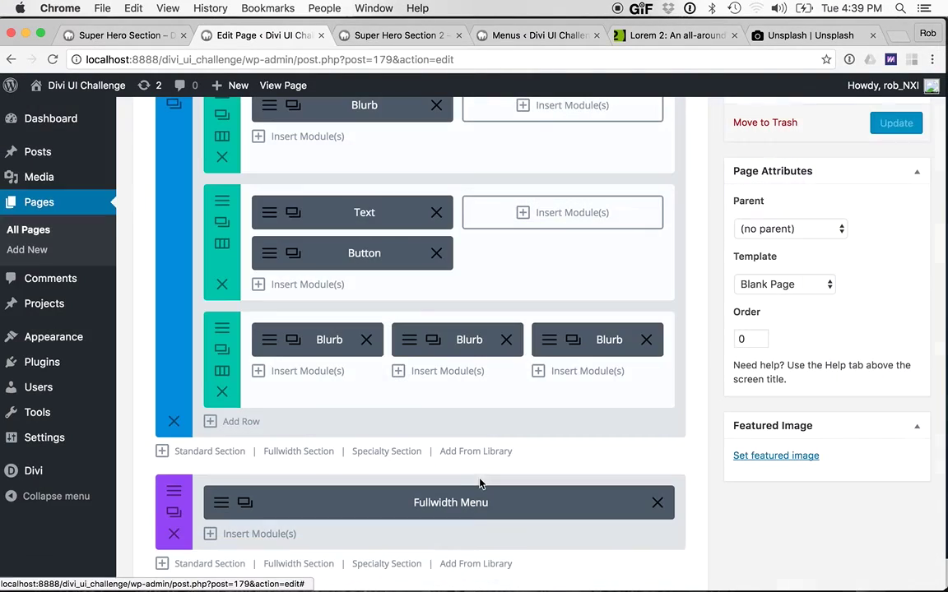
Step: Make the background color of the fullwidth section holding the menu fully transparent
{"action": "left_click", "coordinate": [173, 512]}
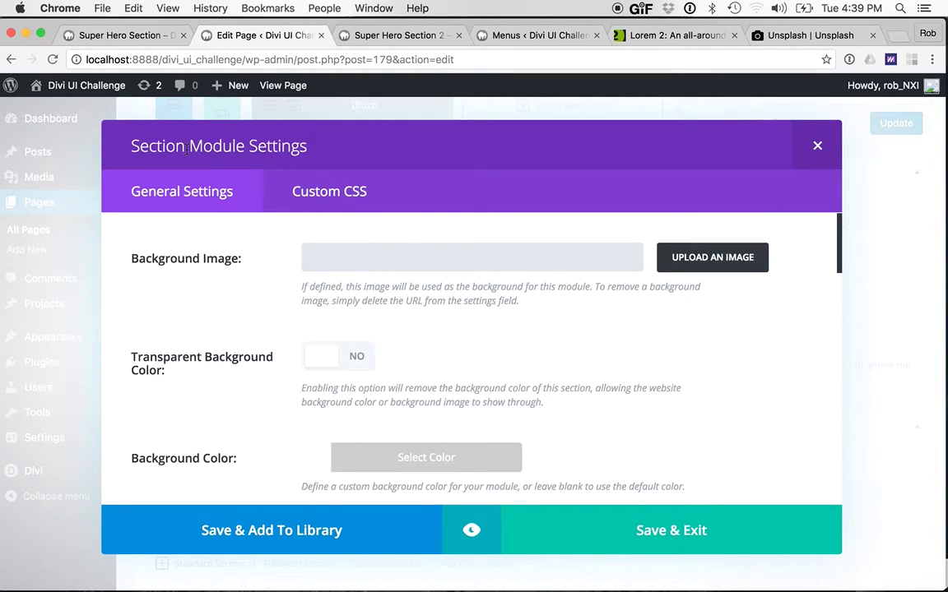
{"action": "scroll", "coordinate": [290, 352], "scroll_direction": "down", "scroll_amount": 1}
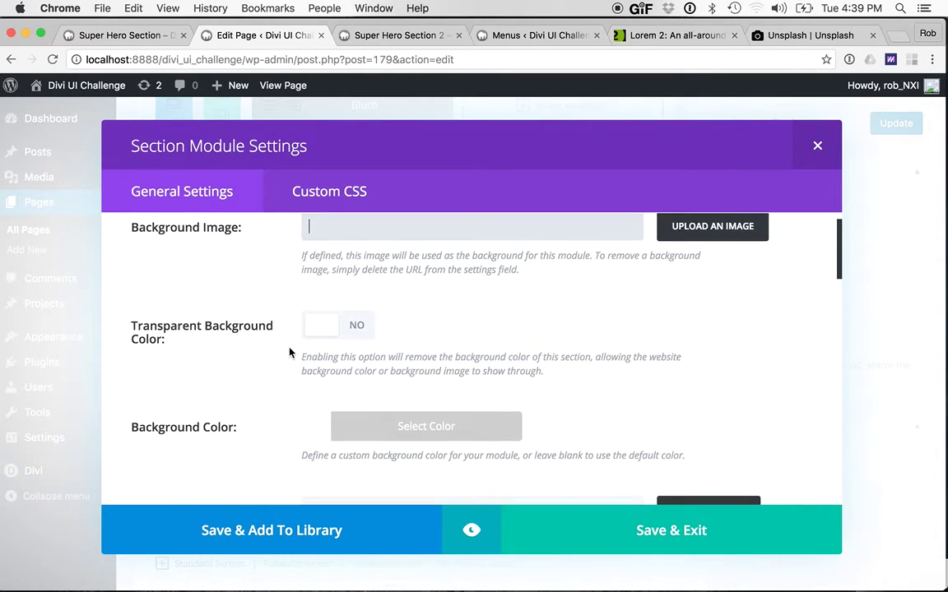
{"action": "left_click", "coordinate": [390, 423]}
{"action": "scroll", "coordinate": [390, 421], "scroll_direction": "down", "scroll_amount": 5}
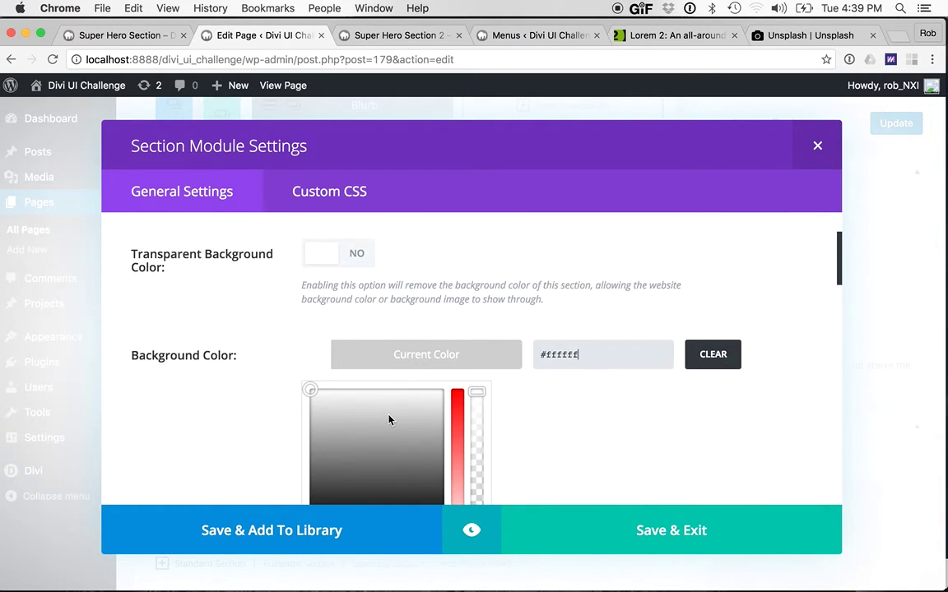
{"action": "left_click_drag", "start_coordinate": [472, 306], "coordinate": [499, 555]}
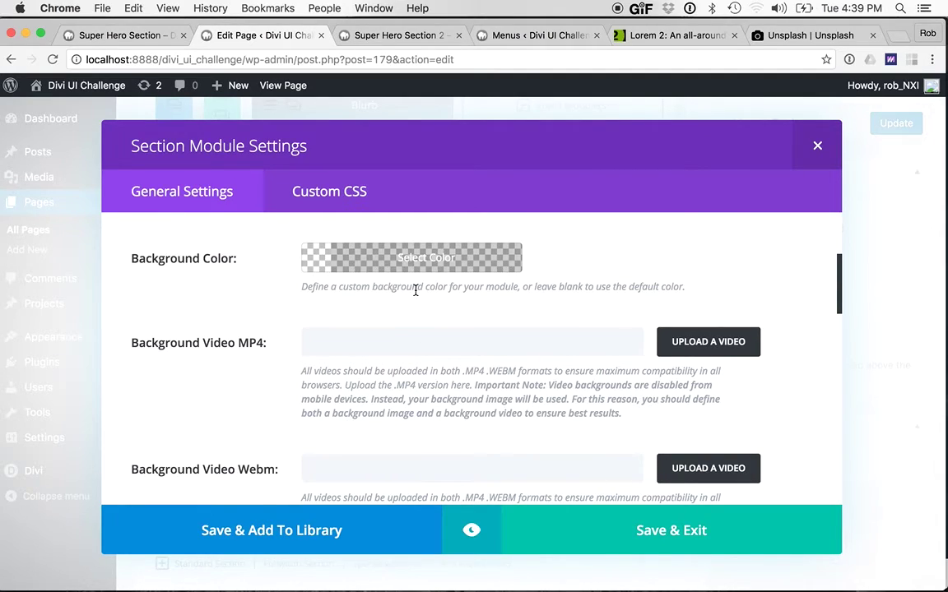
Step: Add the main element CSS "position: absolute; width: 100%; top: 0;" to the fullwidth section and save its settings
{"action": "left_click", "coordinate": [328, 193]}
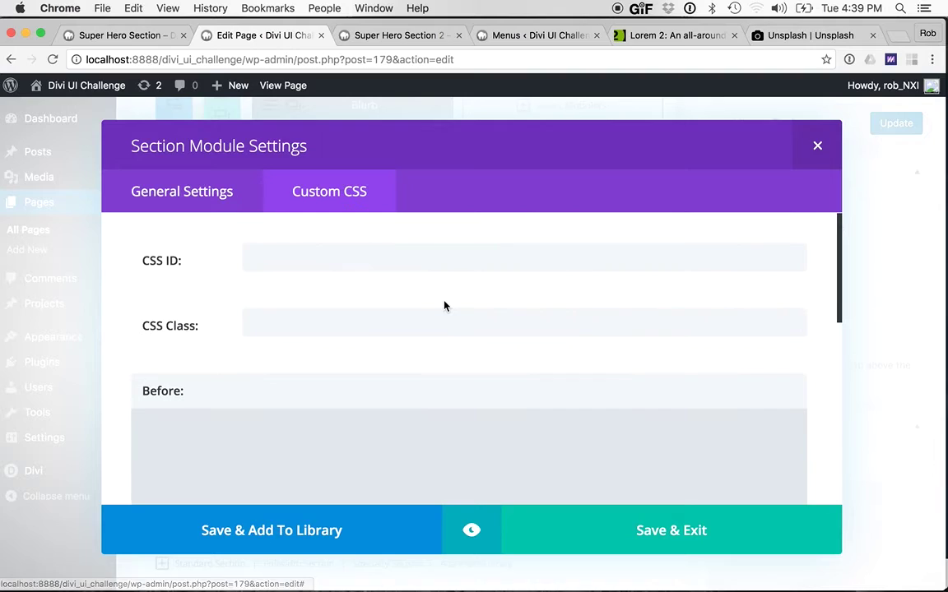
{"action": "scroll", "coordinate": [444, 304], "scroll_direction": "down", "scroll_amount": 5}
{"action": "scroll", "coordinate": [444, 301], "scroll_direction": "down", "scroll_amount": 1}
{"action": "left_click", "coordinate": [406, 387]}
{"action": "type", "text": "position: absolute;"}
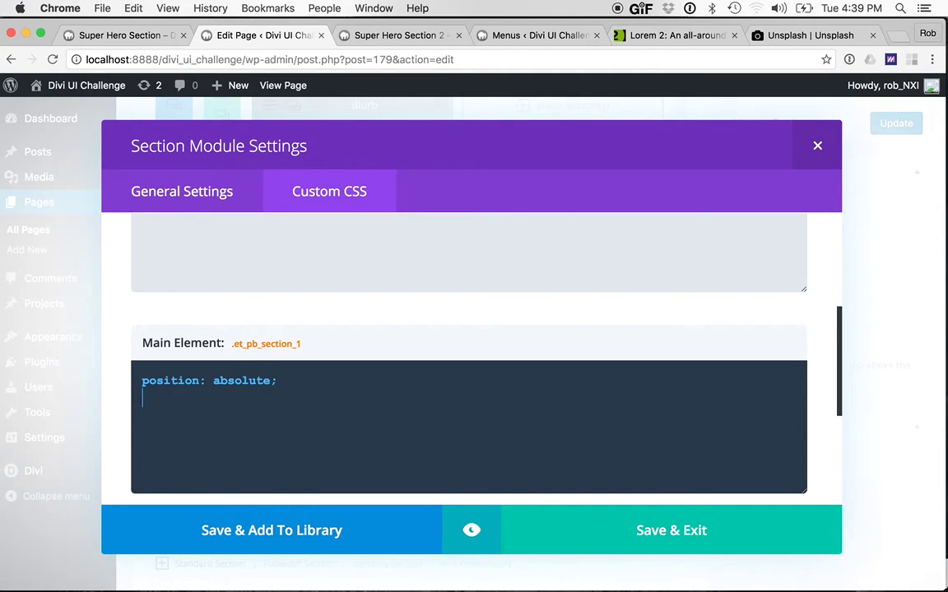
{"action": "type", "text": "width: 100%;"}
{"action": "key", "text": "Return"}
{"action": "type", "text": "top:"}
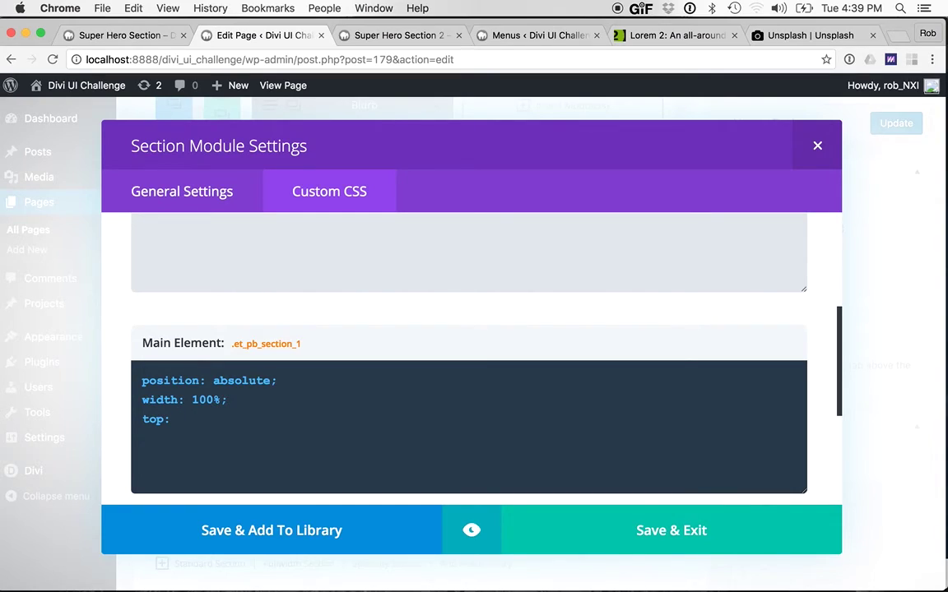
{"action": "type", "text": " 0;"}
{"action": "left_click", "coordinate": [680, 544]}
Step: Preview the page with the menu overlaid on the hero section, and update the page
{"action": "scroll", "coordinate": [858, 212], "scroll_direction": "up", "scroll_amount": 3}
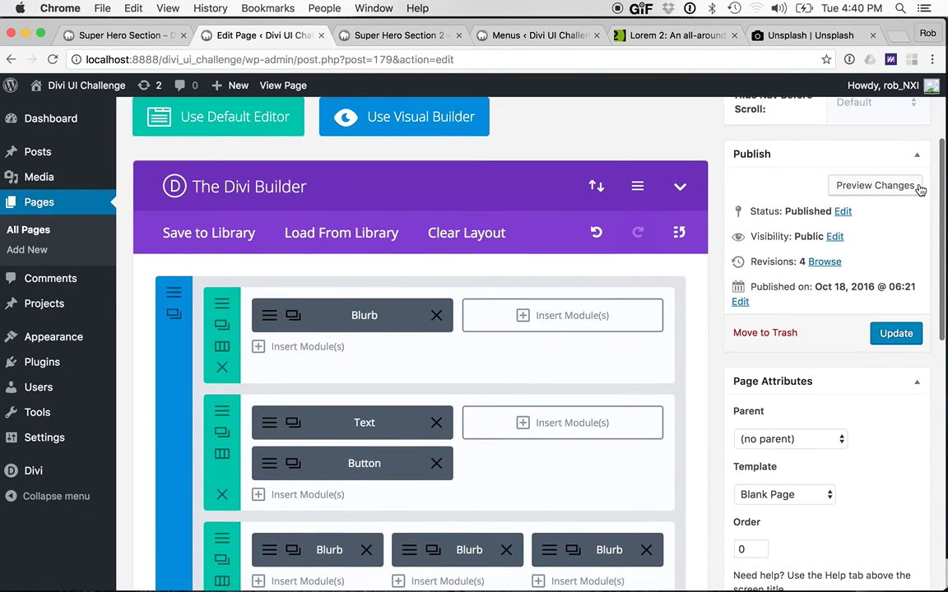
{"action": "left_click", "coordinate": [874, 185]}
{"action": "left_click", "coordinate": [392, 36]}
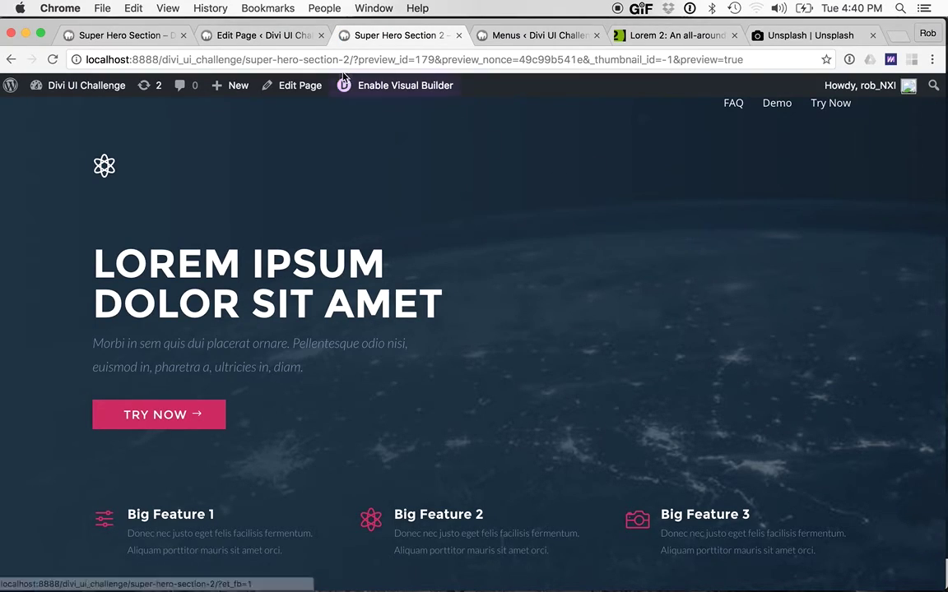
{"action": "left_click", "coordinate": [265, 35]}
{"action": "left_click", "coordinate": [905, 339]}
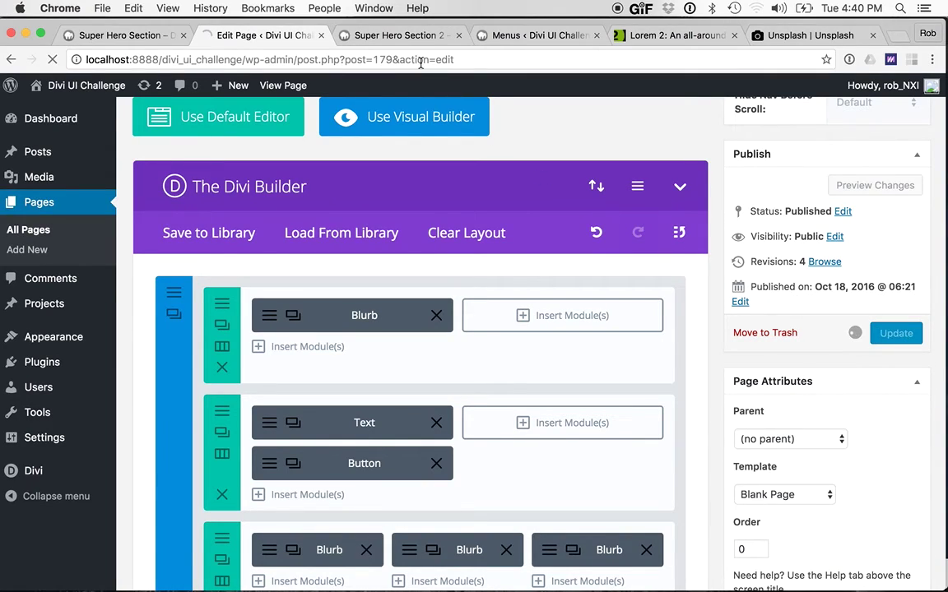
Step: Open localhost:8888/divi_ui_challenge/super-hero-section-2 in a new incognito tab to view the page without the admin bar
{"action": "left_click", "coordinate": [353, 35]}
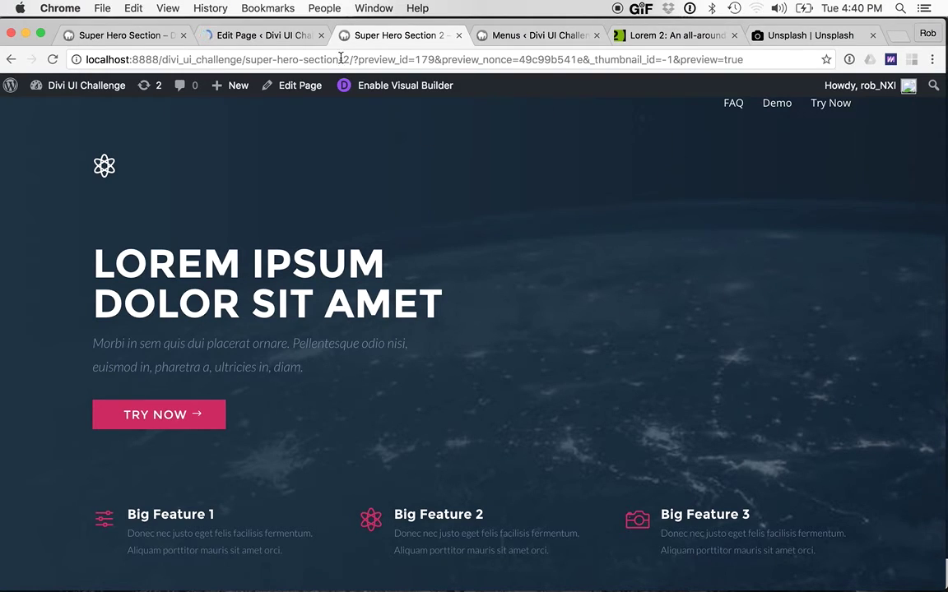
{"action": "left_click_drag", "start_coordinate": [350, 59], "coordinate": [70, 59]}
{"action": "key", "text": "super+c"}
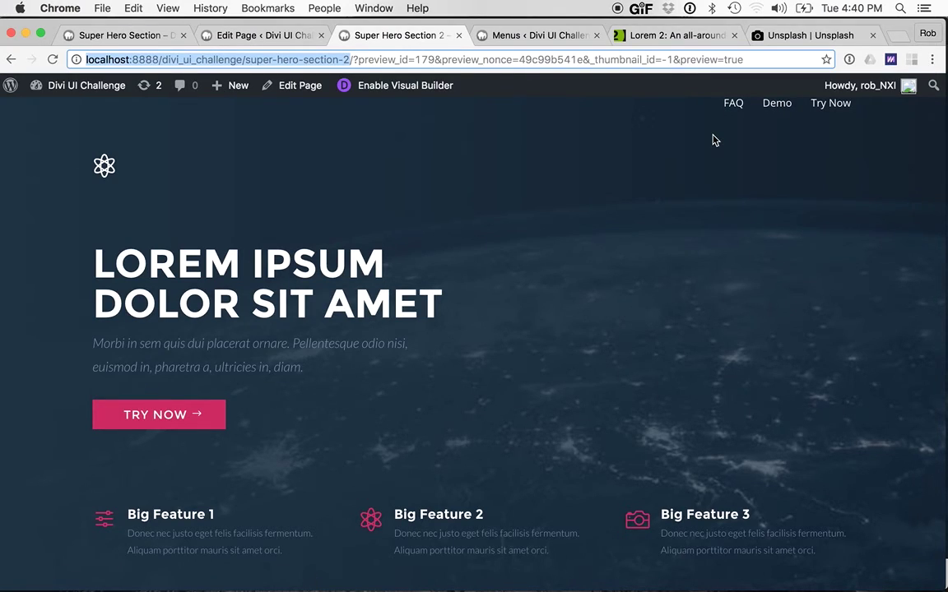
{"action": "key", "text": "super+grave"}
{"action": "left_click", "coordinate": [240, 36]}
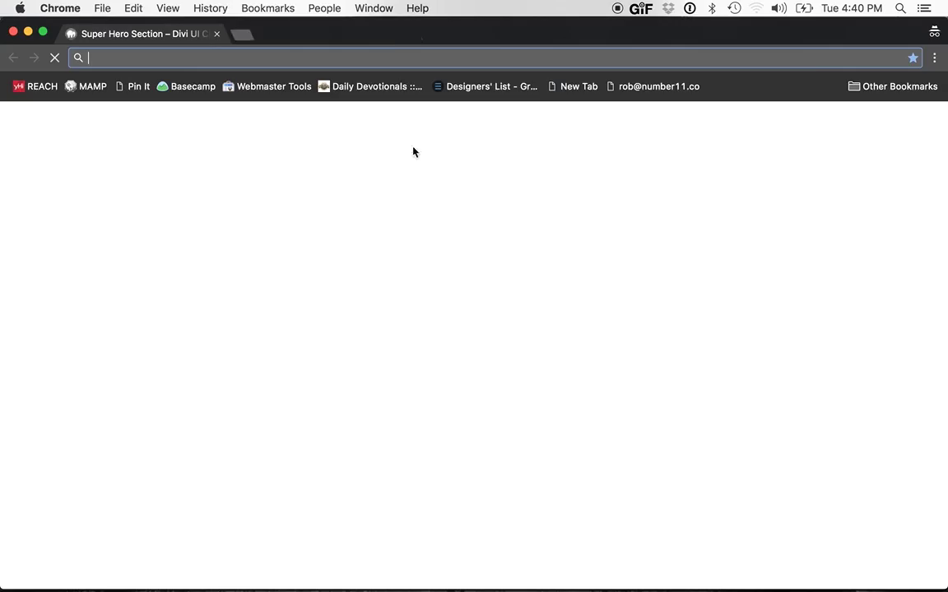
{"action": "key", "text": "super+v"}
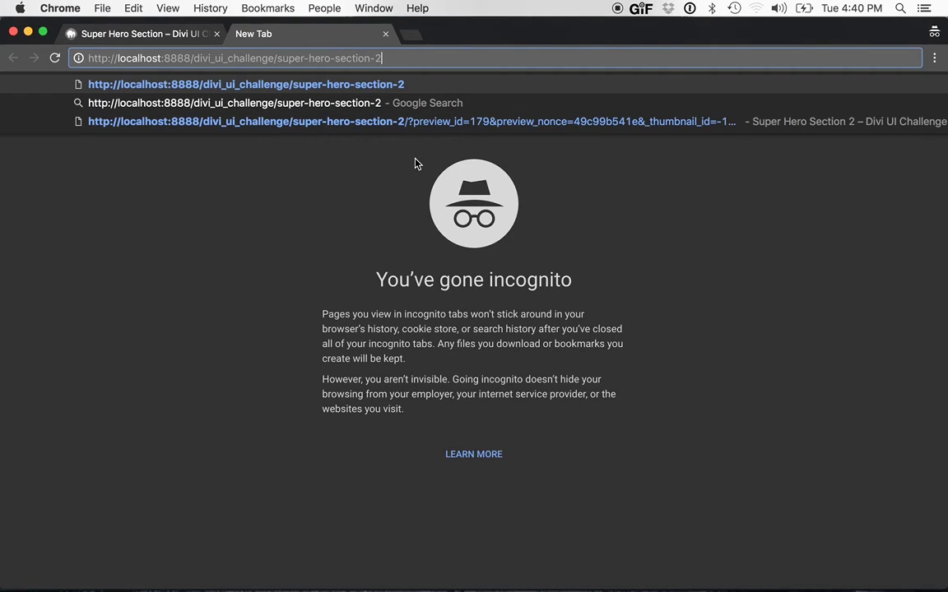
{"action": "key", "text": "Return"}
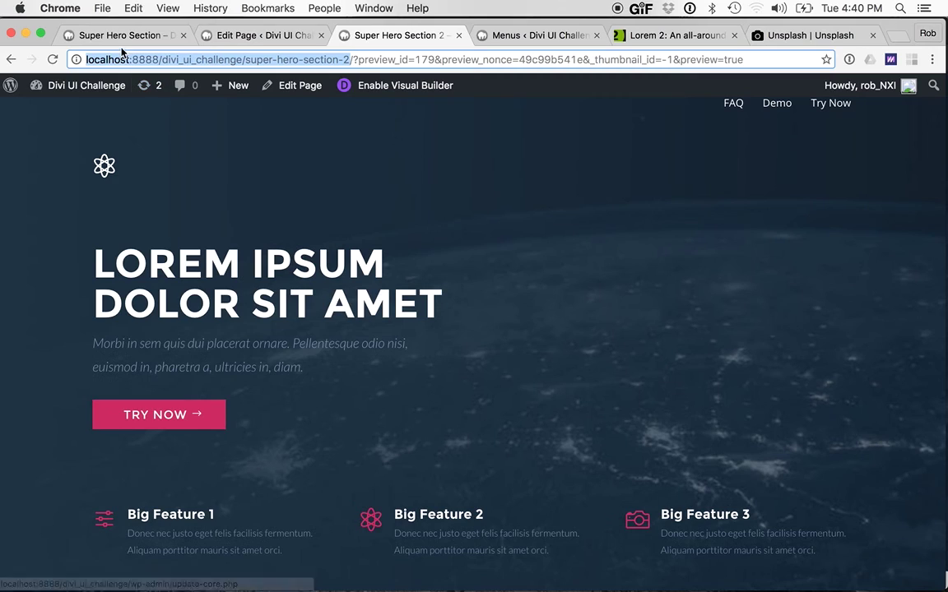
Step: Set the top custom padding of the hero section's first row to 0, save the row and update the page
{"action": "left_click", "coordinate": [255, 34]}
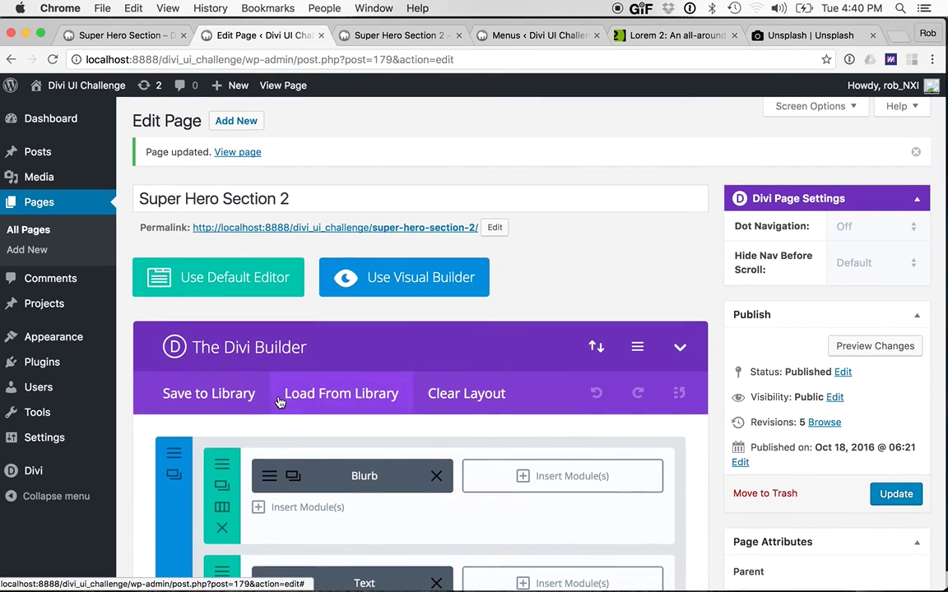
{"action": "scroll", "coordinate": [222, 412], "scroll_direction": "down", "scroll_amount": 1}
{"action": "left_click", "coordinate": [221, 415]}
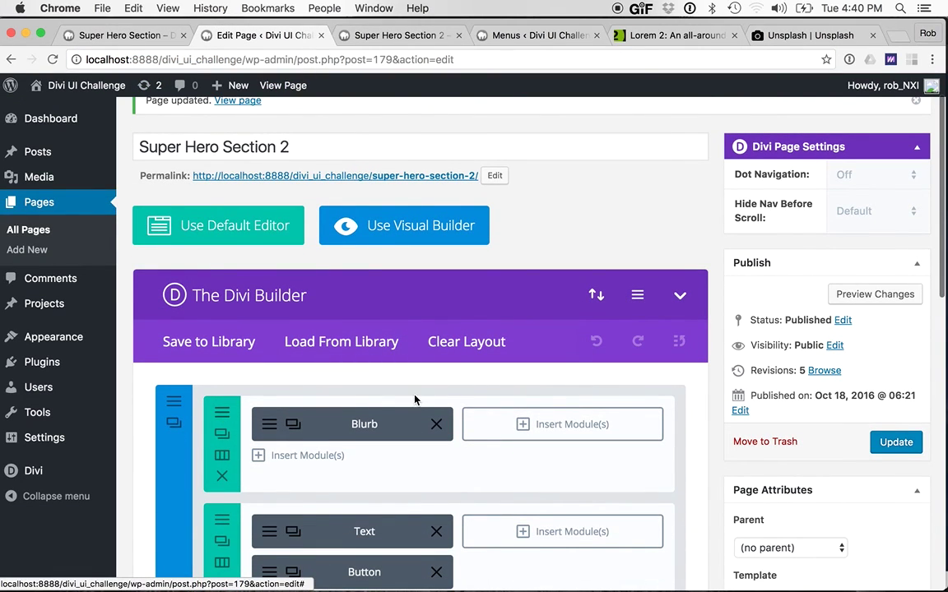
{"action": "scroll", "coordinate": [389, 343], "scroll_direction": "down", "scroll_amount": 3}
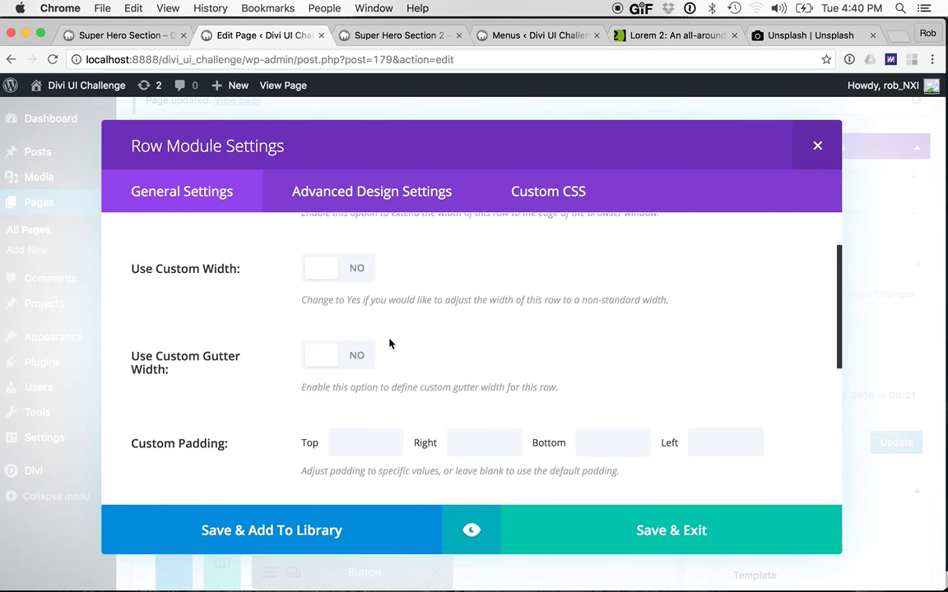
{"action": "left_click", "coordinate": [376, 375]}
{"action": "type", "text": "0"}
{"action": "key", "text": "Tab"}
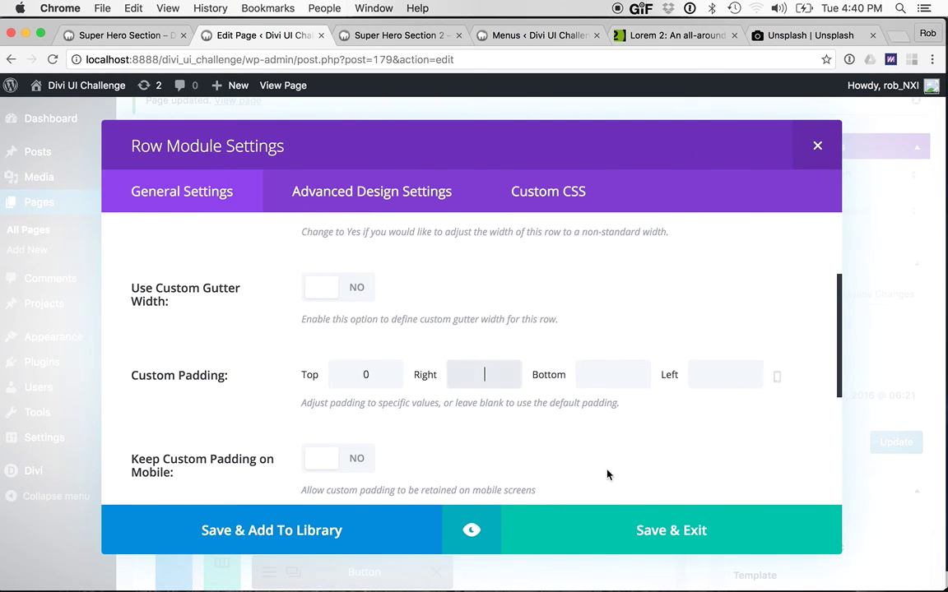
{"action": "left_click", "coordinate": [577, 479]}
{"action": "left_click", "coordinate": [848, 257]}
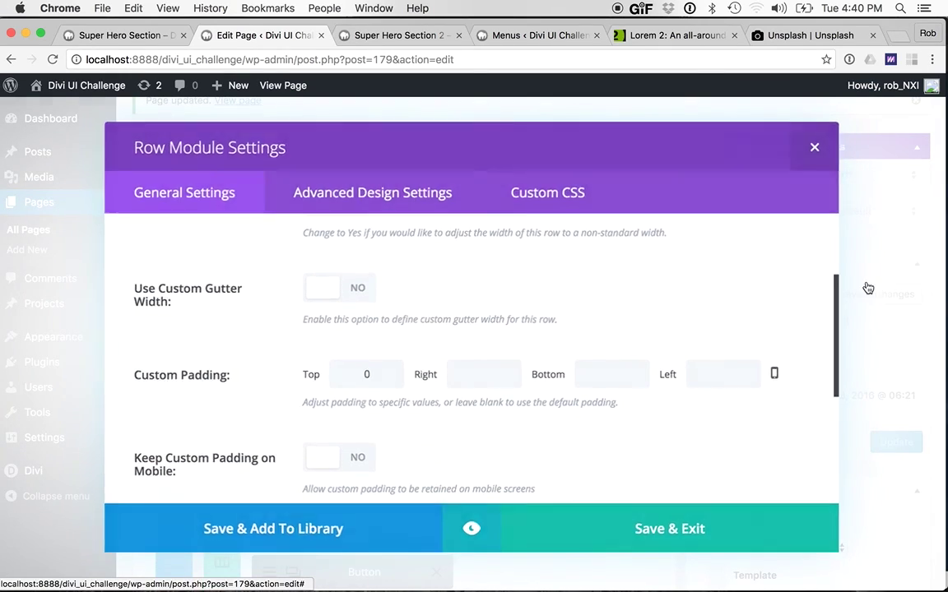
{"action": "left_click", "coordinate": [894, 448]}
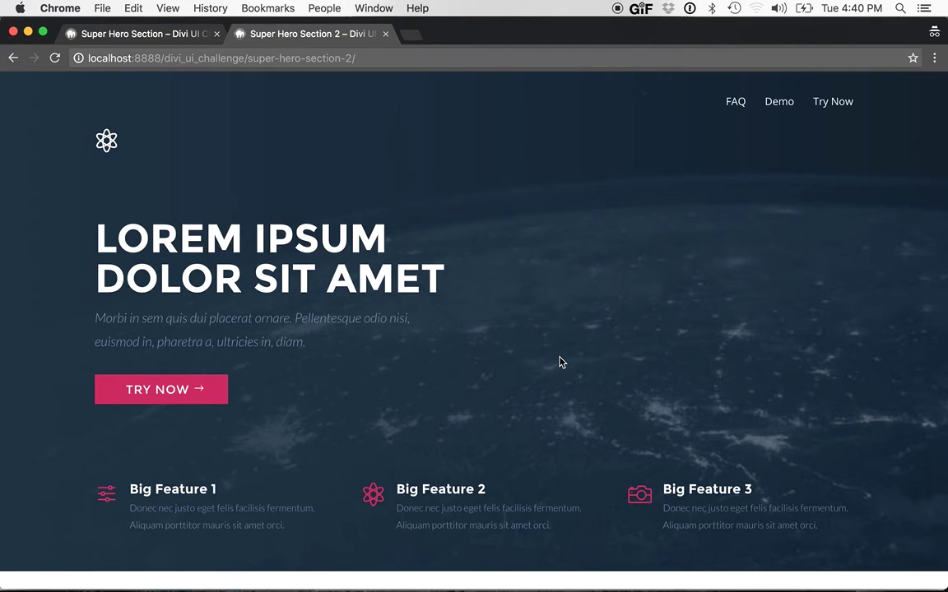